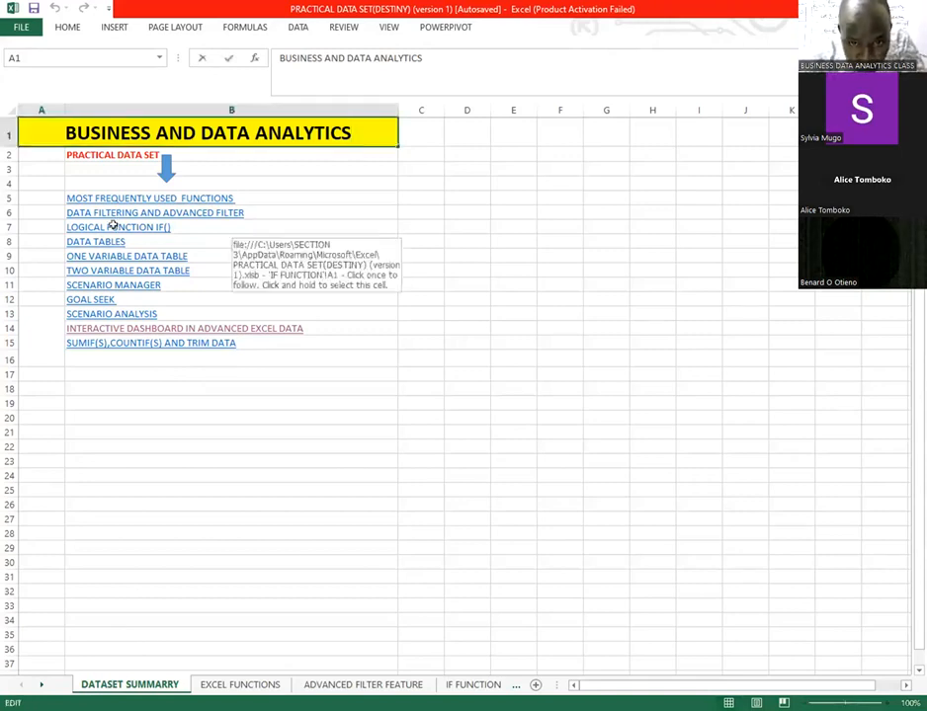
# - Open the IF function sheet from the dataset summary, and save the workbook as PRACTICAL DATA SET(DESTINY) (Autosaved) on drive D:
pyautogui.click(114, 226)
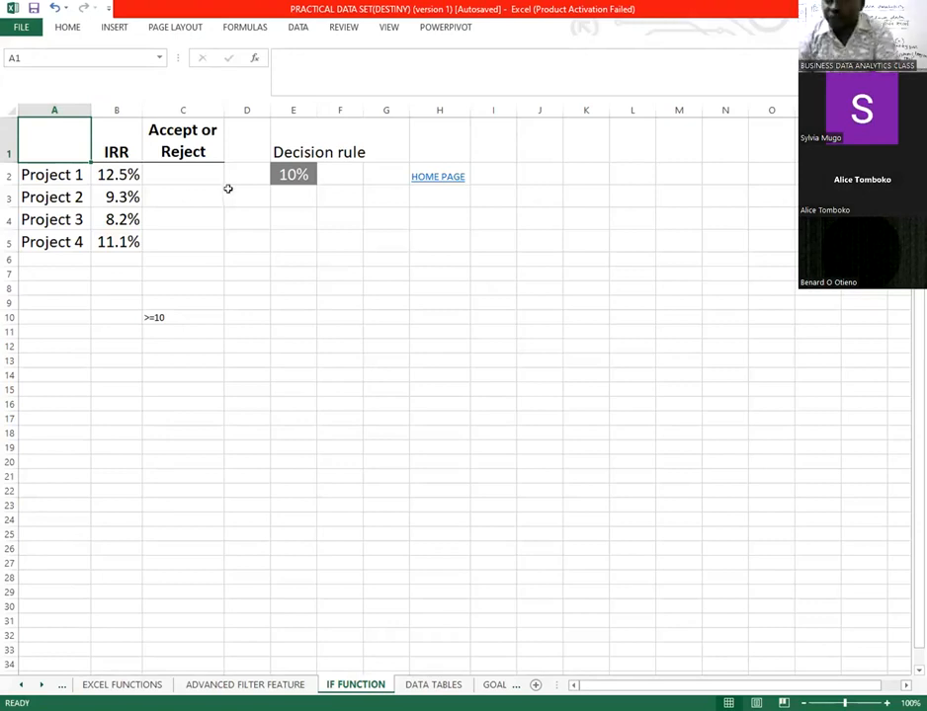
pyautogui.click(24, 28)
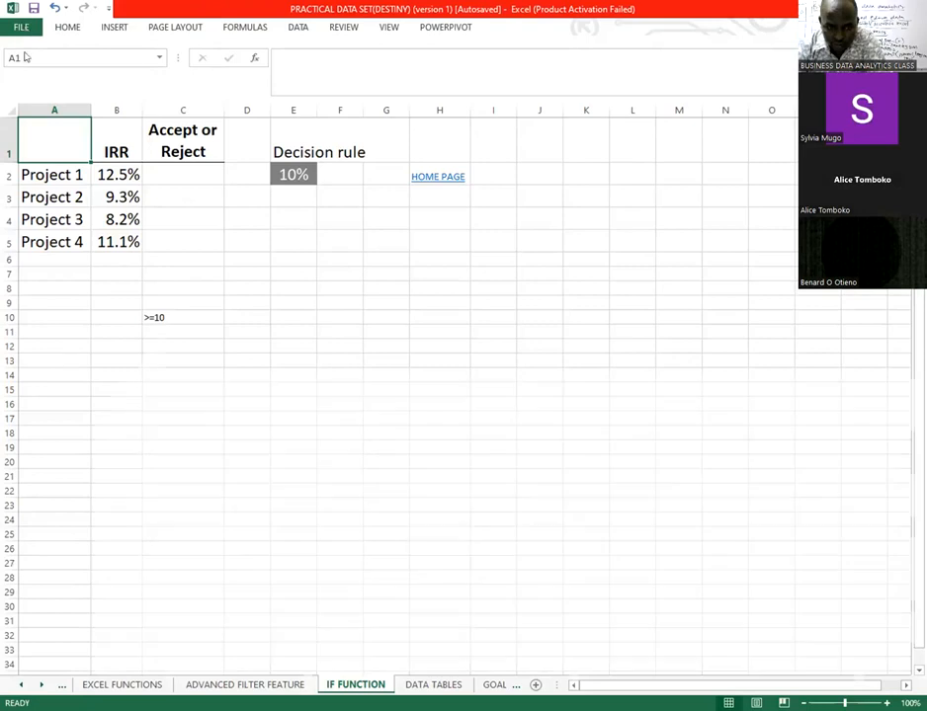
pyautogui.click(40, 173)
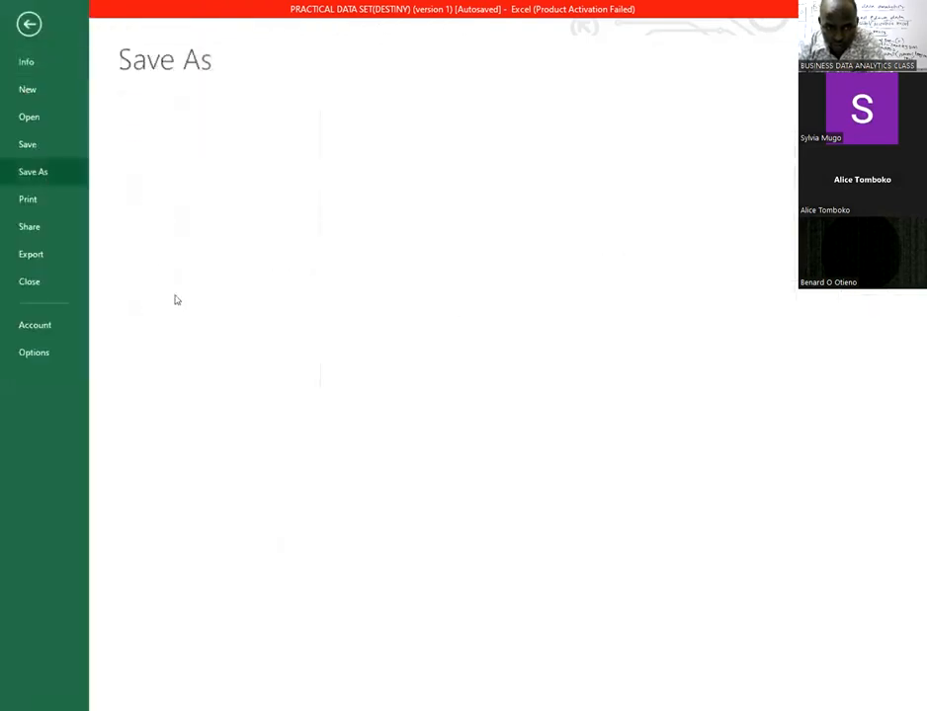
pyautogui.click(362, 410)
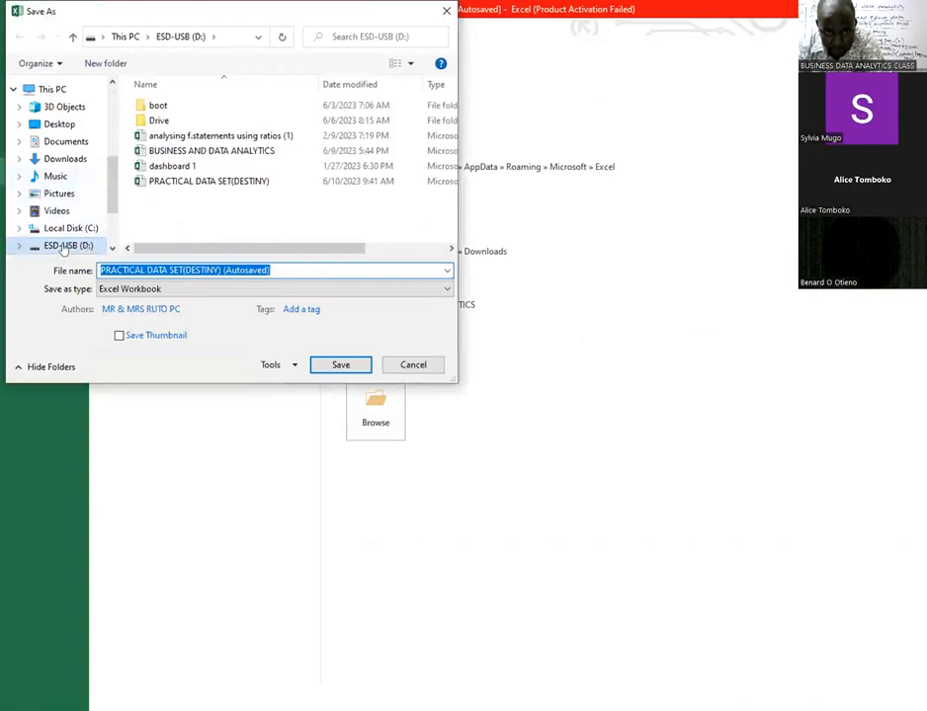
pyautogui.click(64, 247)
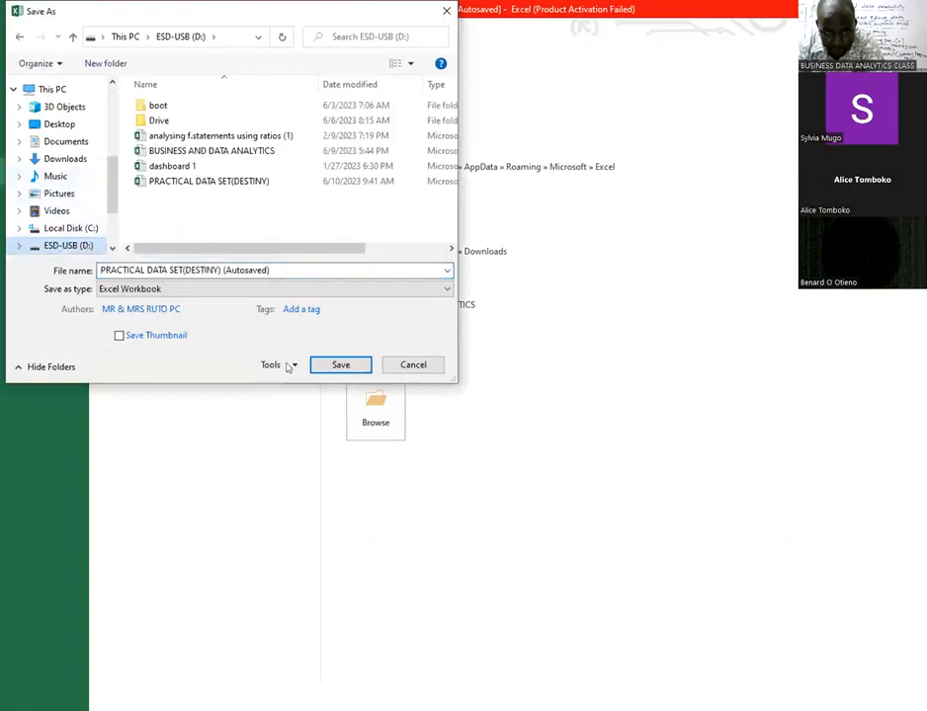
pyautogui.click(341, 365)
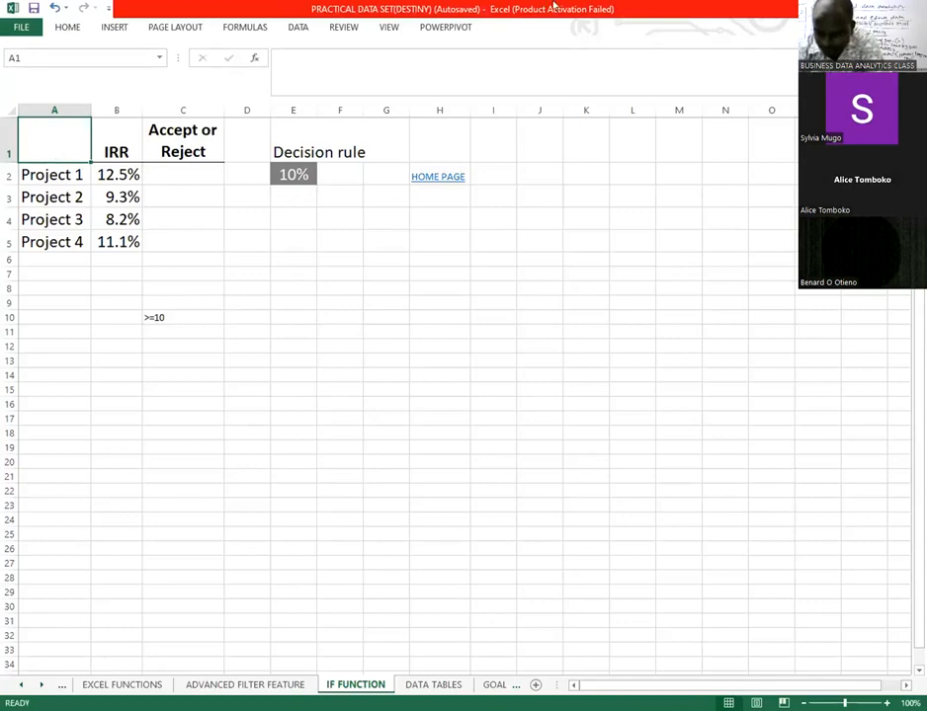
# - Save the workbook again on drive D: under the same name, replacing the existing file
pyautogui.click(21, 27)
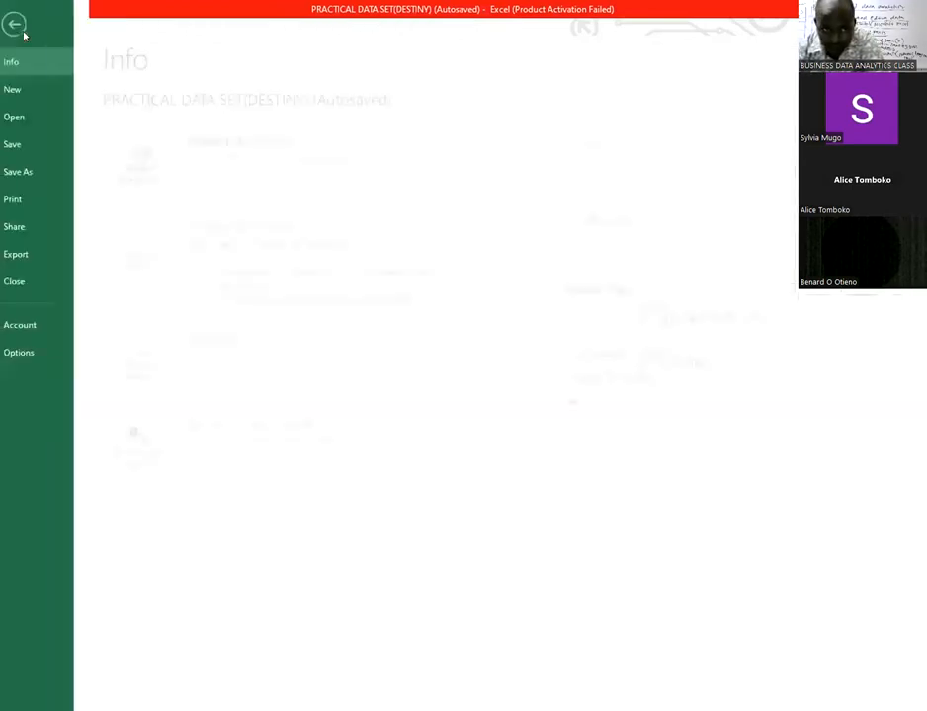
pyautogui.click(46, 174)
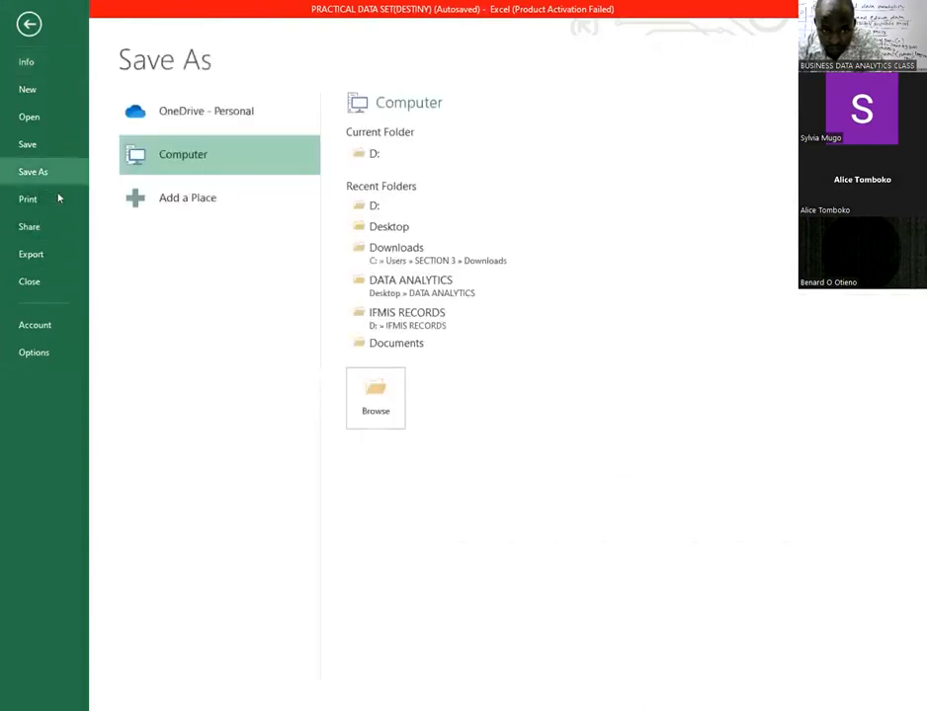
pyautogui.click(388, 409)
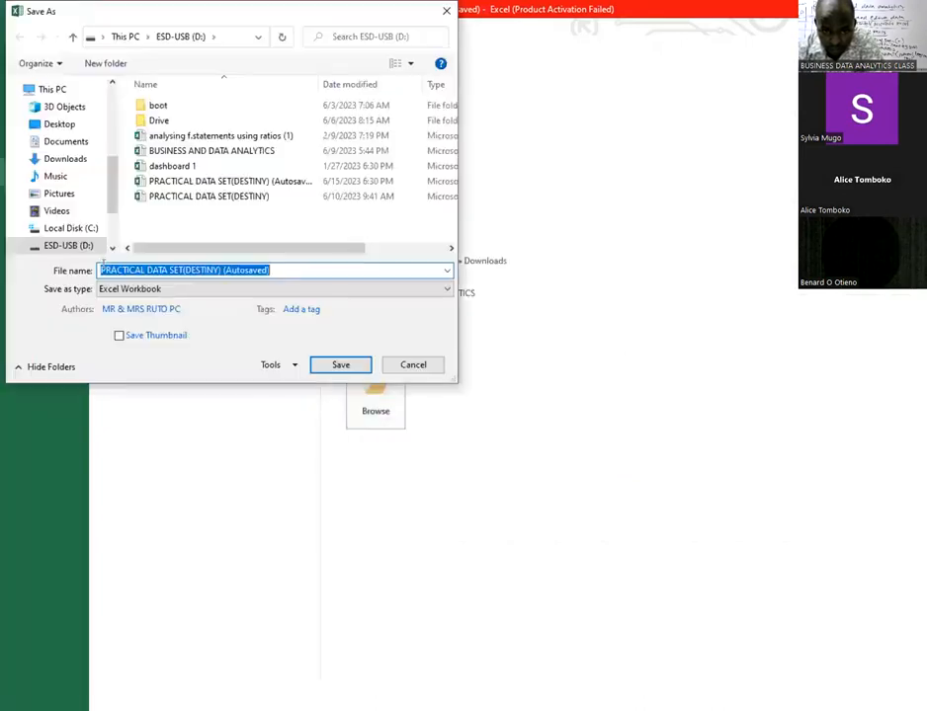
pyautogui.click(349, 367)
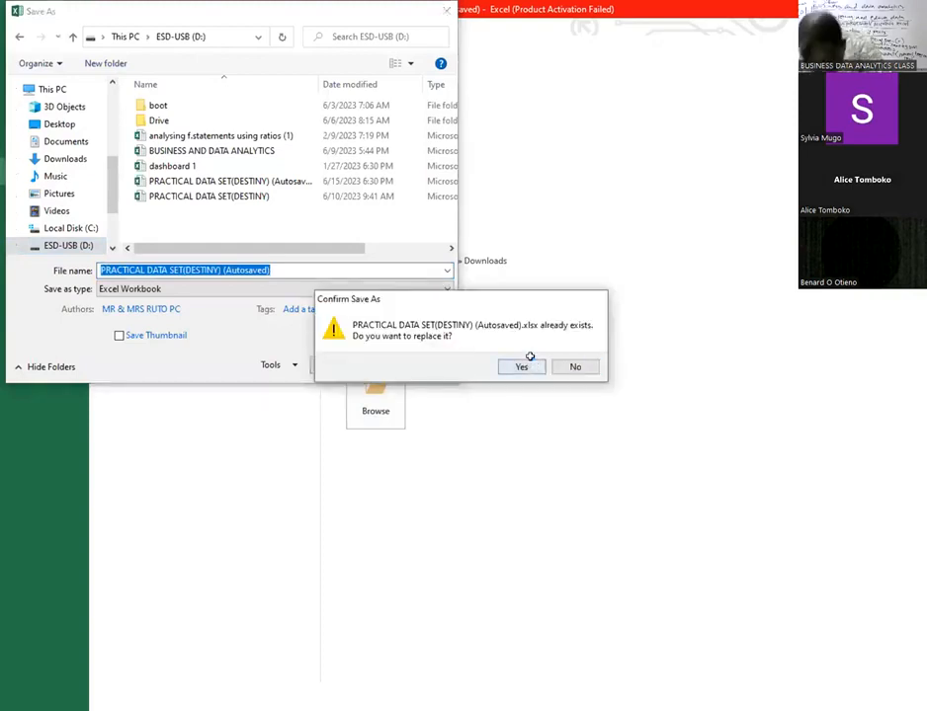
pyautogui.click(521, 365)
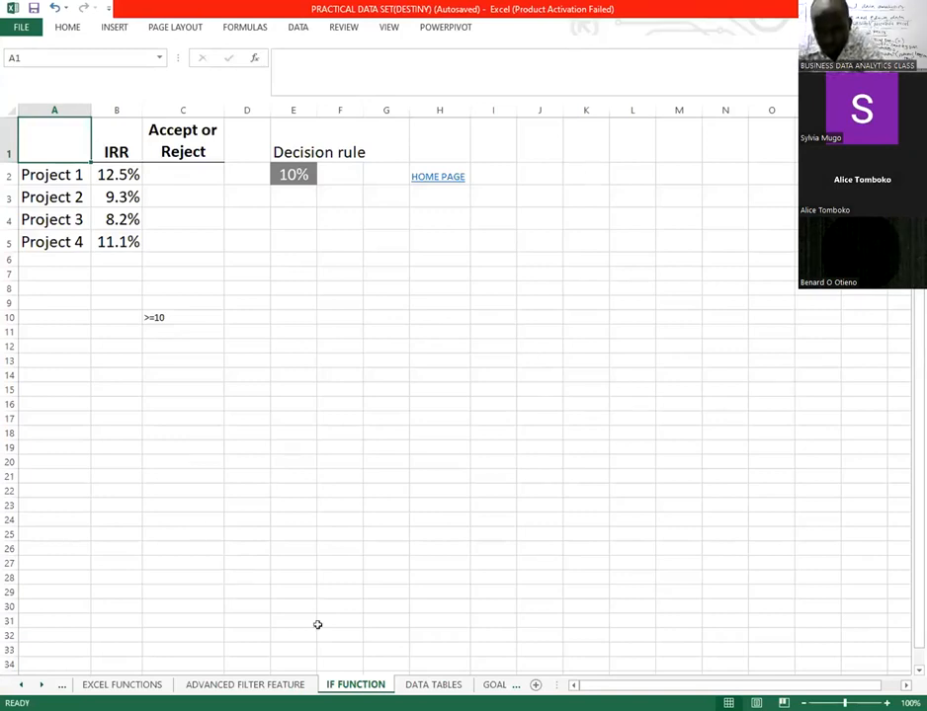
pyautogui.click(365, 361)
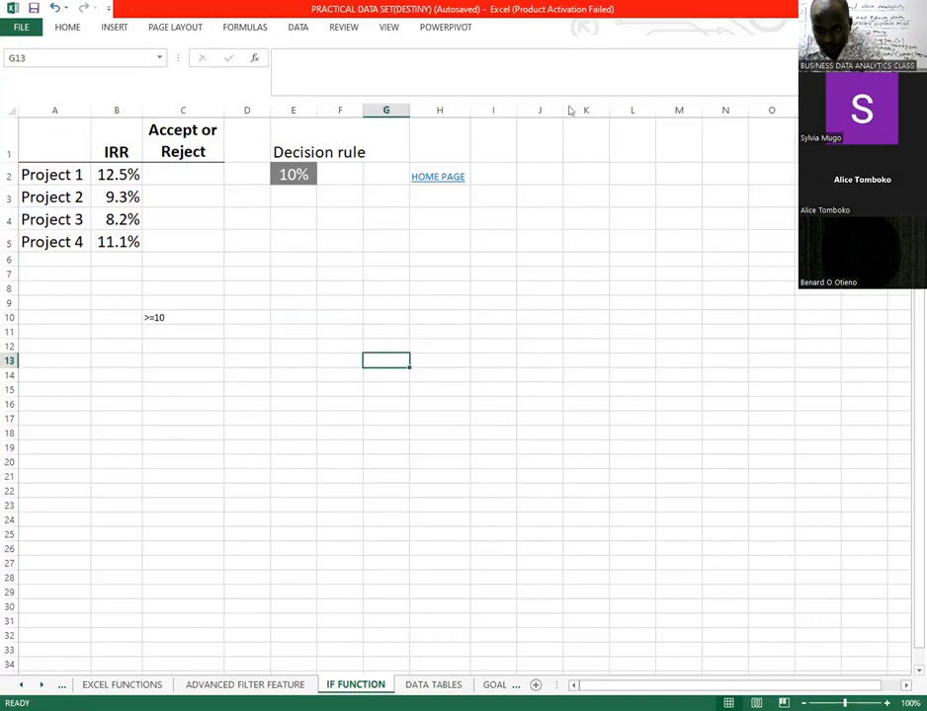
pyautogui.click(639, 159)
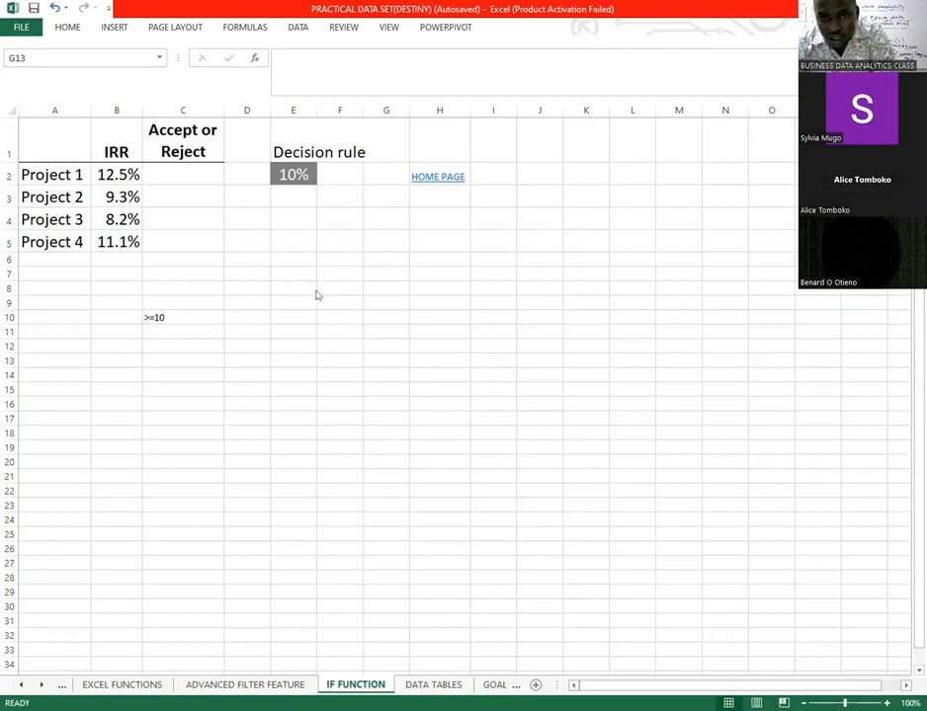
pyautogui.click(203, 217)
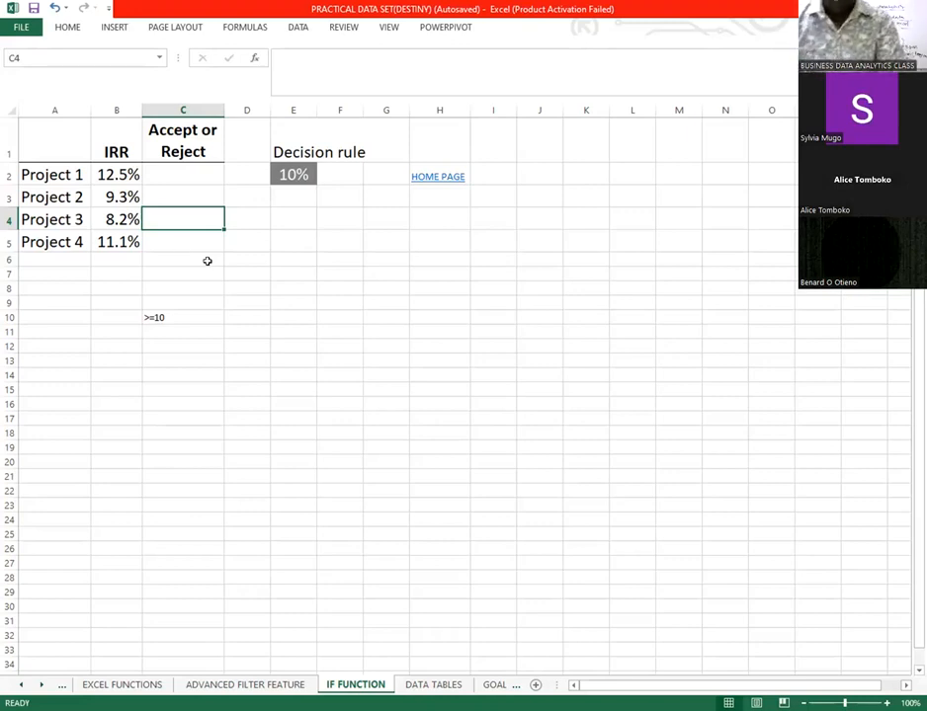
pyautogui.click(196, 173)
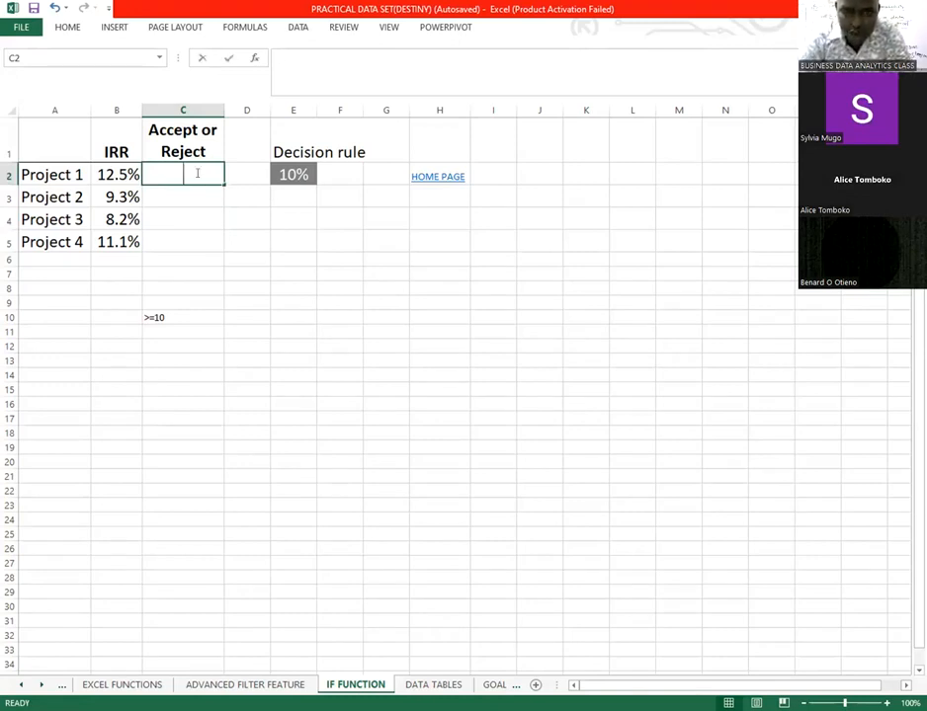
pyautogui.write('=')
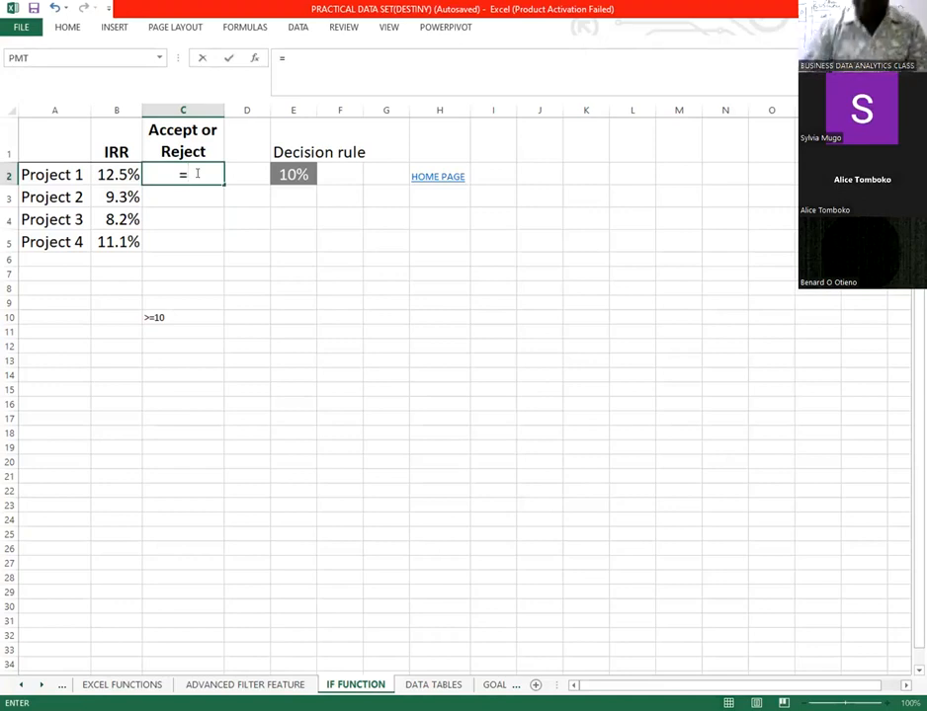
pyautogui.click(255, 61)
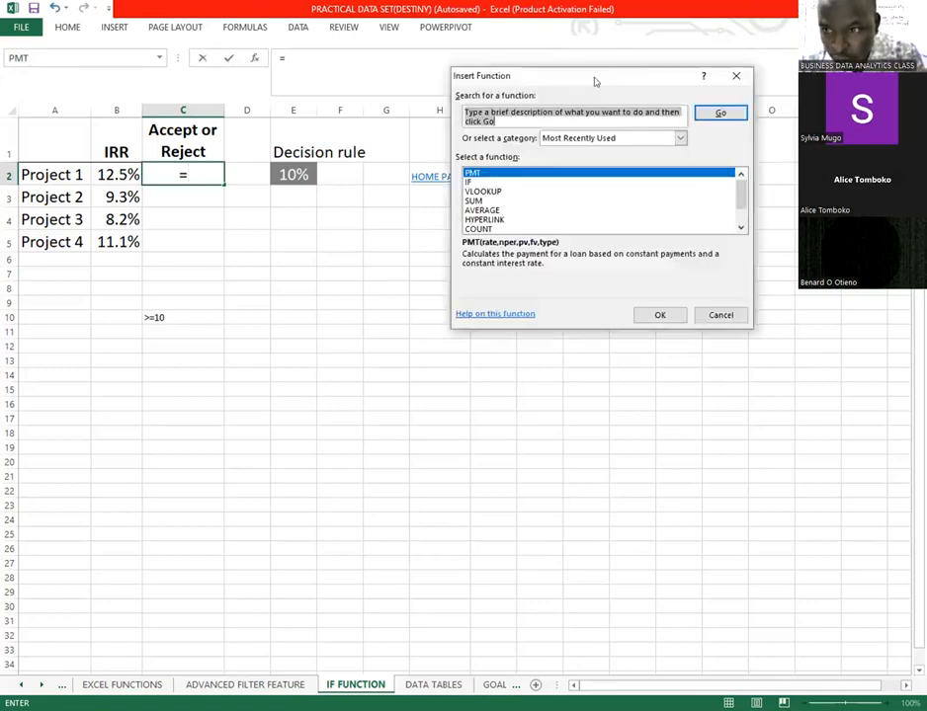
pyautogui.click(745, 539)
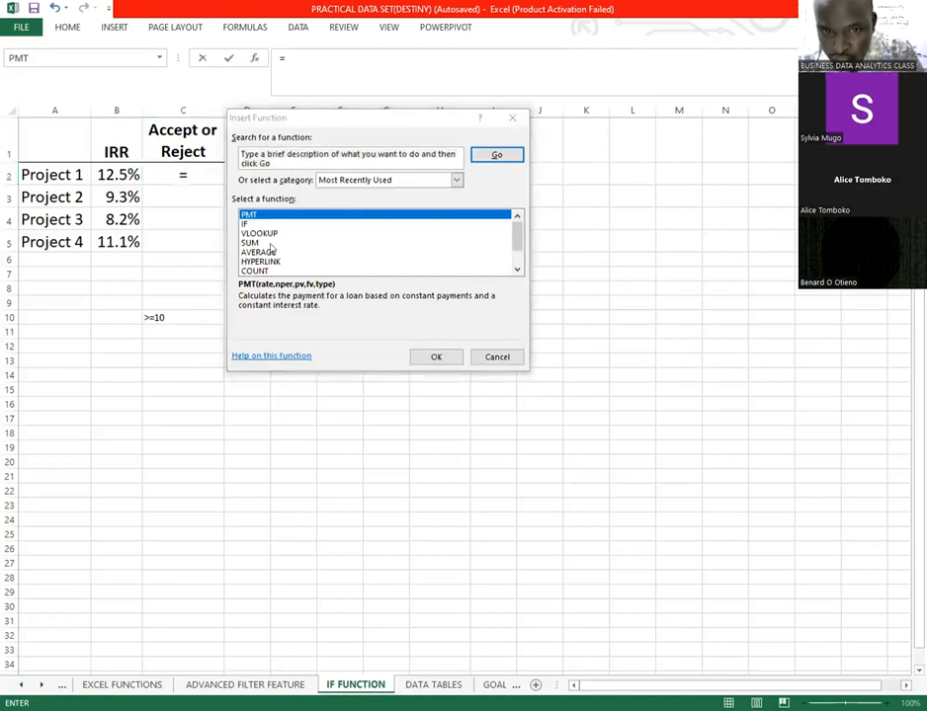
pyautogui.click(245, 224)
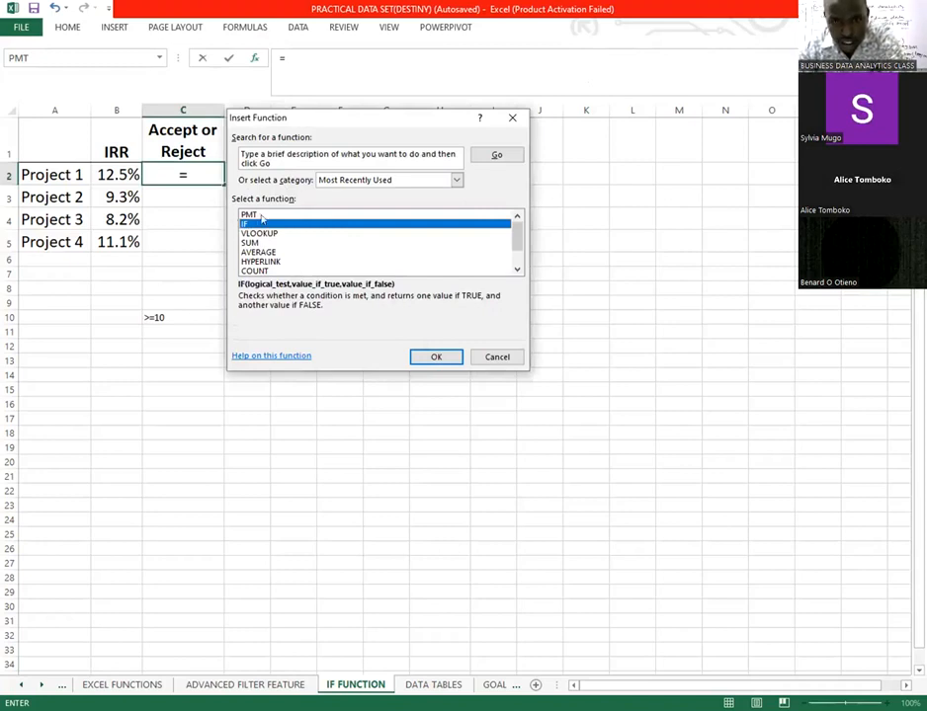
pyautogui.click(252, 358)
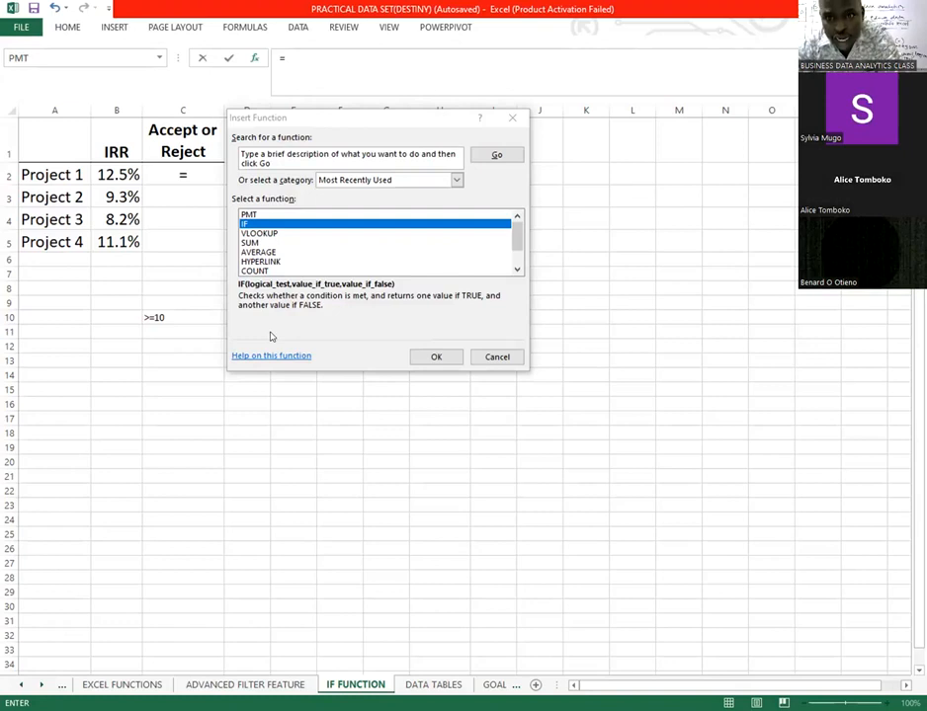
pyautogui.click(545, 148)
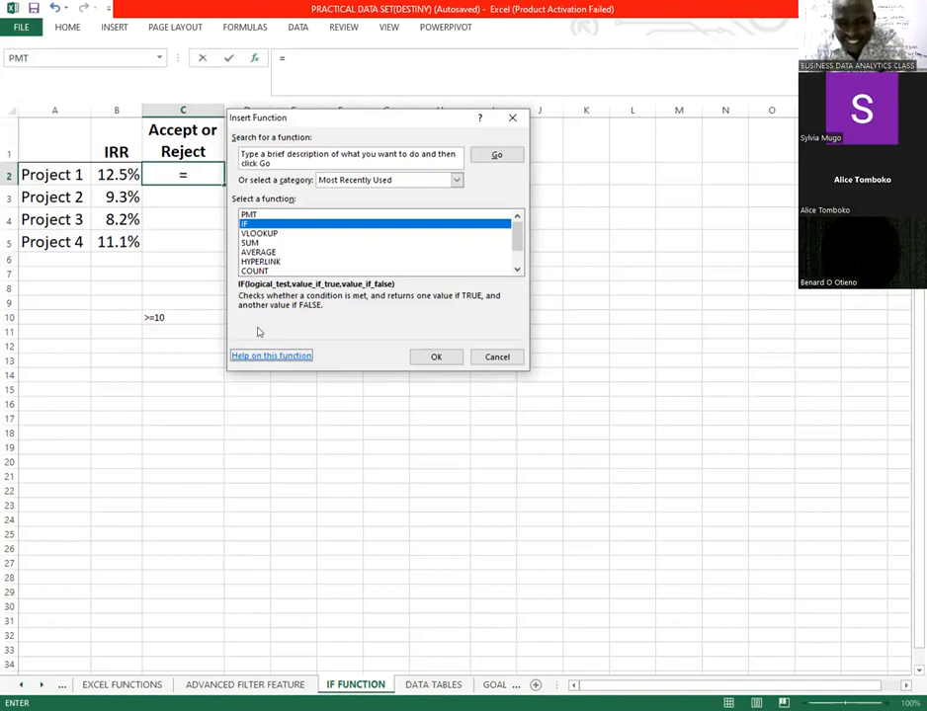
pyautogui.click(496, 357)
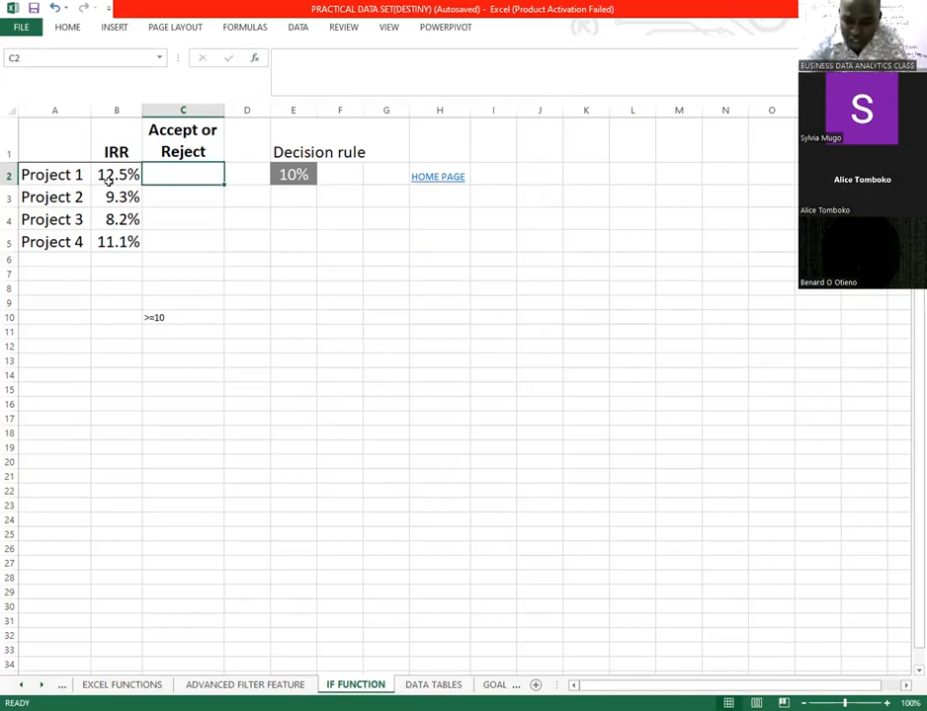
# - Start an IF function for Project 1 in cell C2, keeping its arguments dialog clear of the data
pyautogui.write('=')
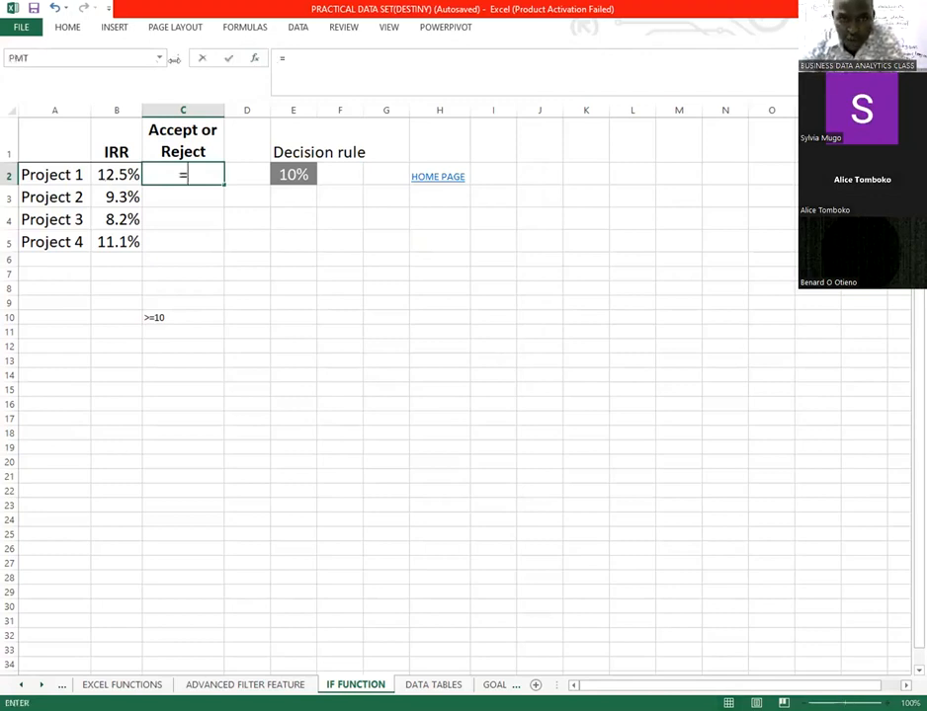
pyautogui.click(254, 60)
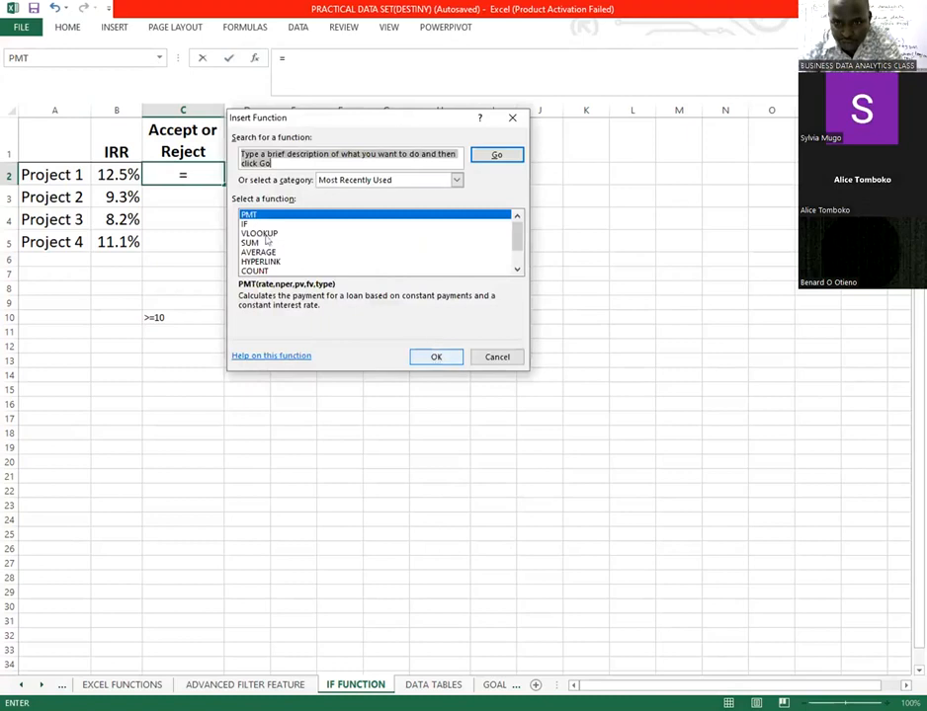
pyautogui.press('Down')
pyautogui.click(426, 357)
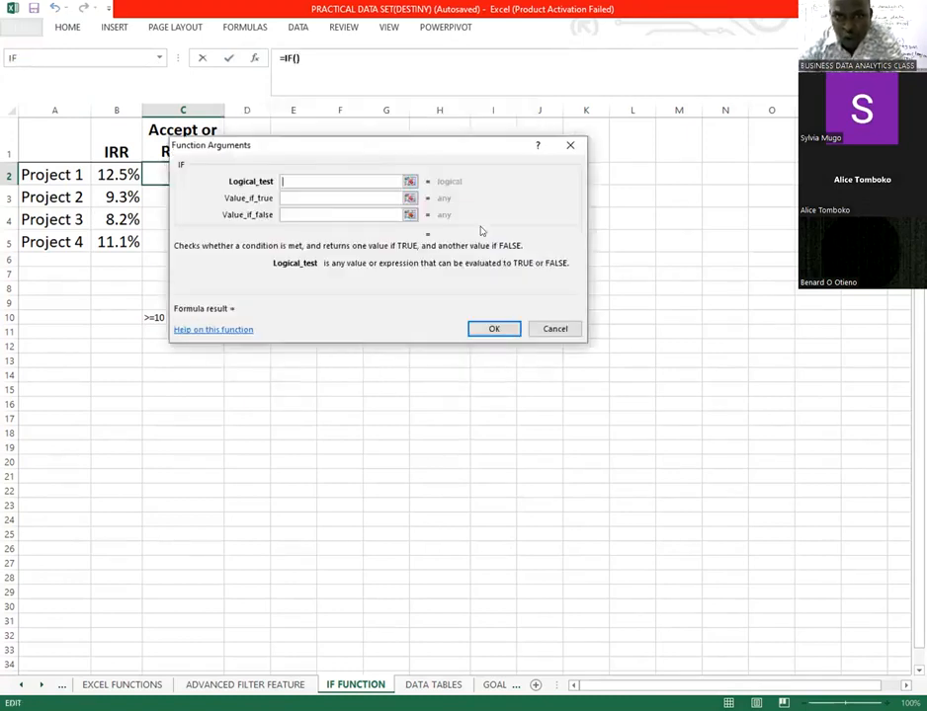
pyautogui.moveTo(367, 148); pyautogui.dragTo(476, 264)
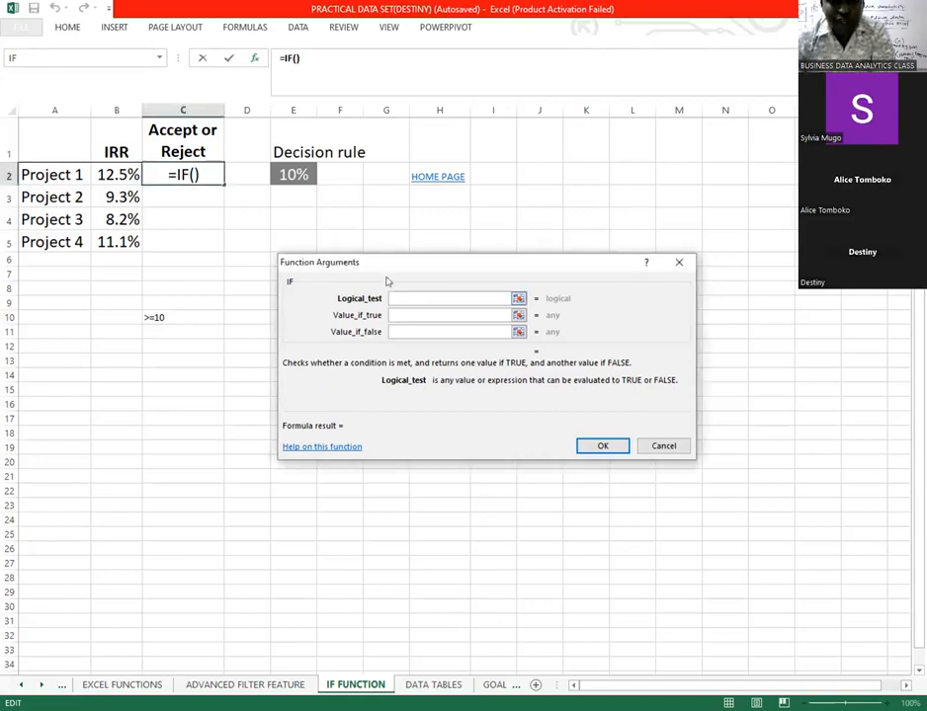
# - Set the IF function's logical test to B2>=E2, comparing Project 1's IRR with the decision rule
pyautogui.click(112, 170)
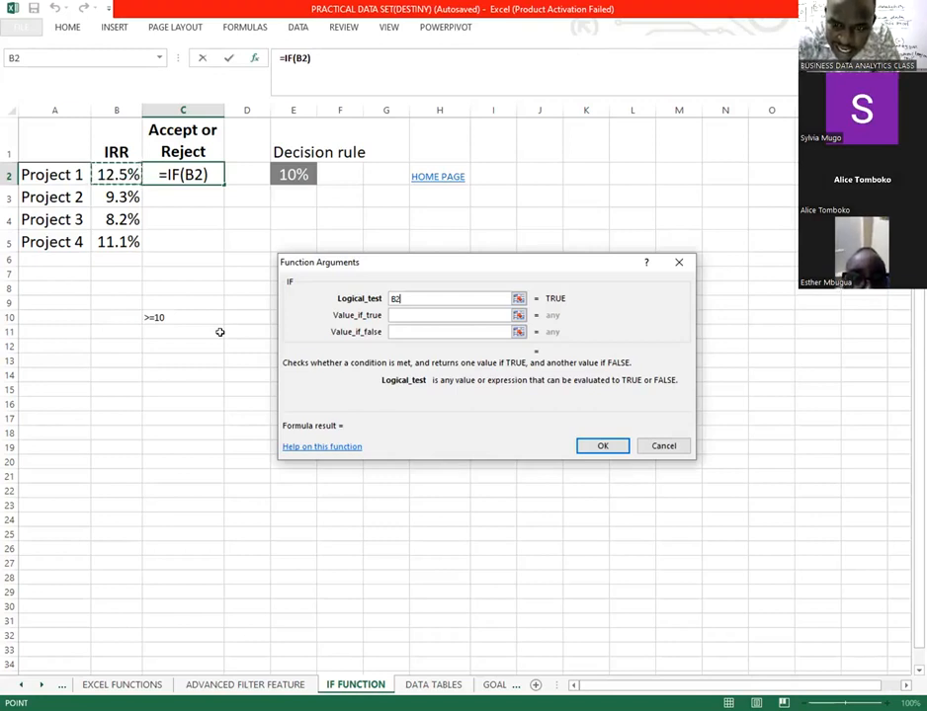
pyautogui.write('>')
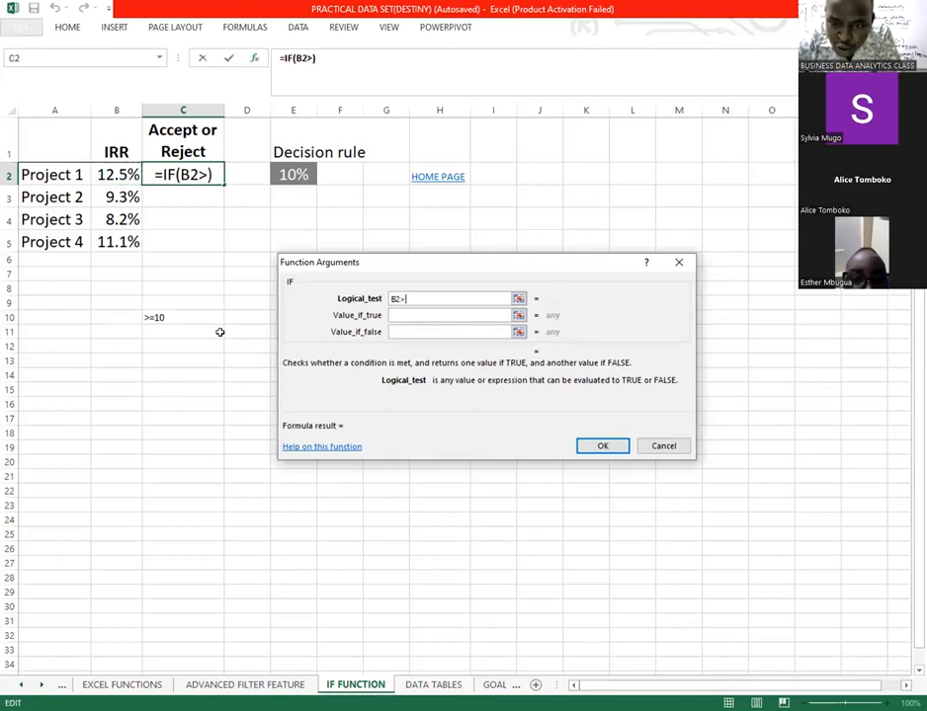
pyautogui.write('=')
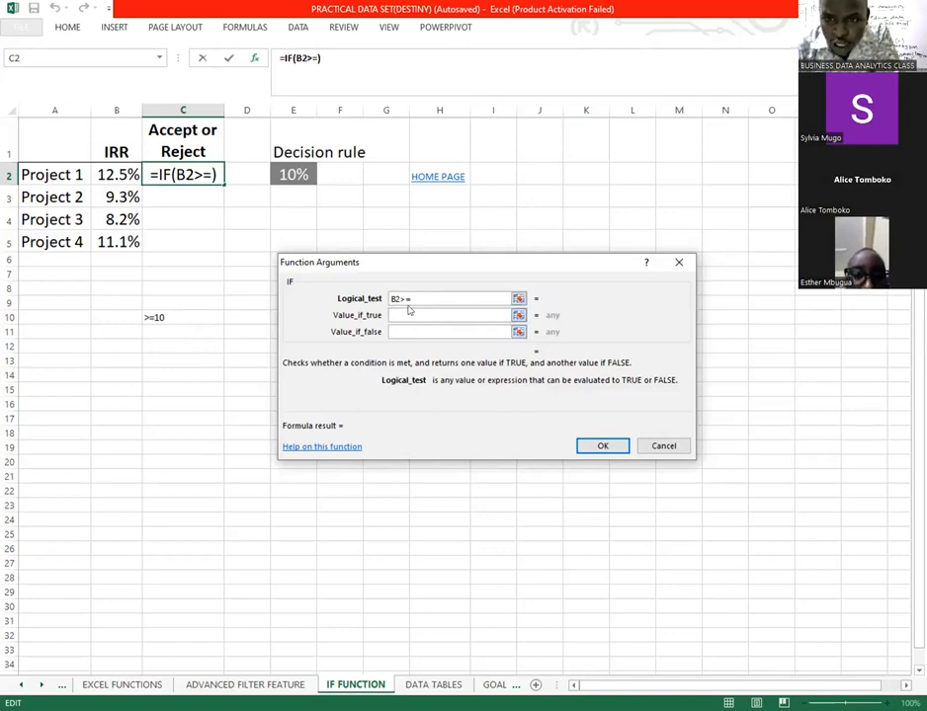
pyautogui.click(286, 174)
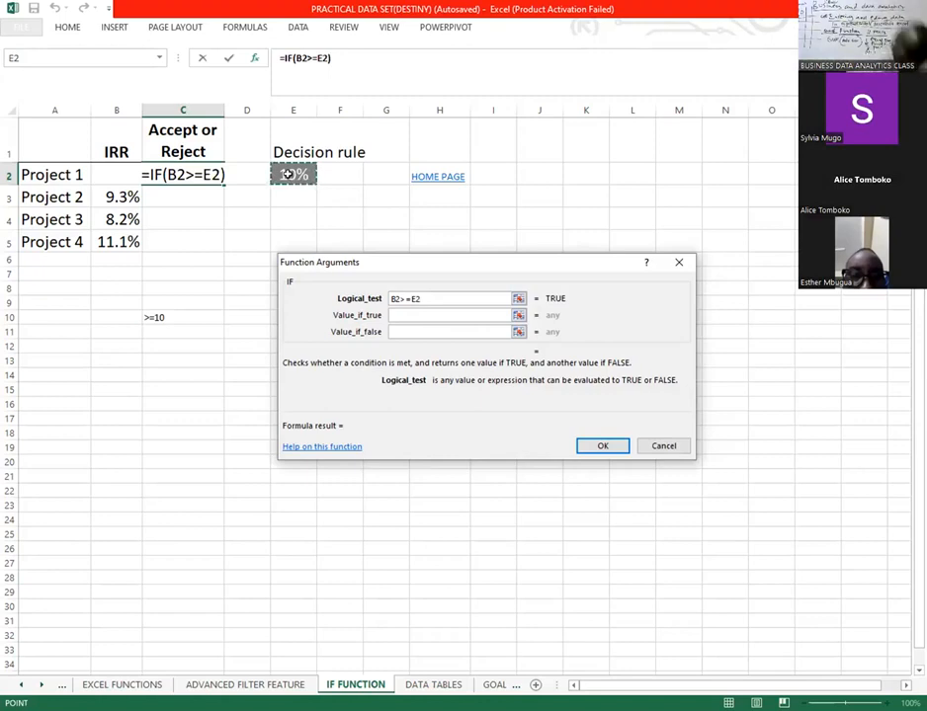
# - Set the IF function's value if true to ACCEPTED
pyautogui.click(404, 315)
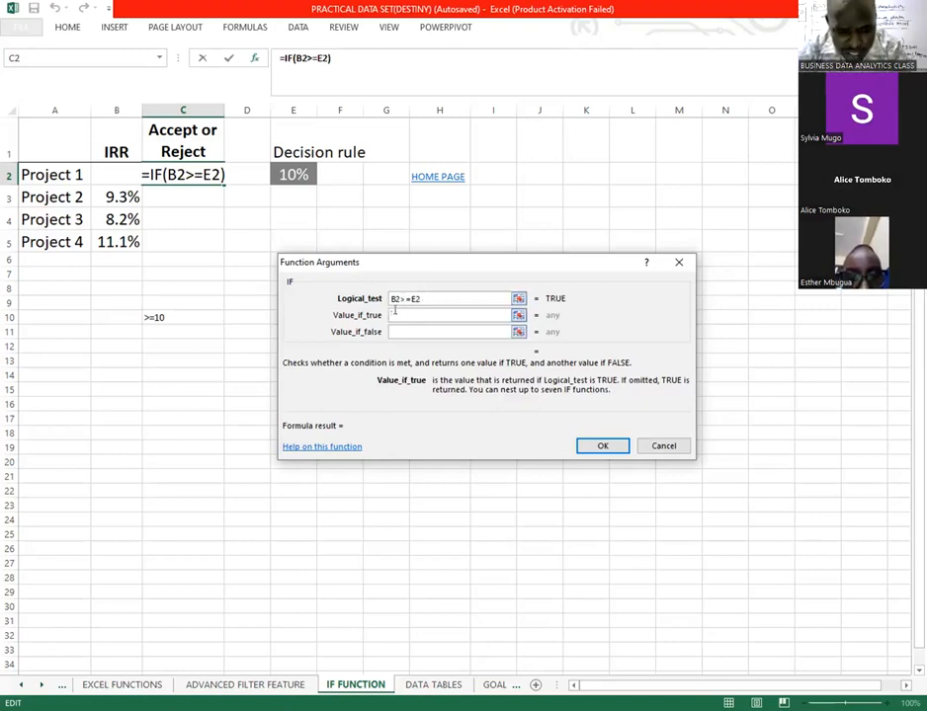
pyautogui.click(395, 314)
pyautogui.write('ACCC')
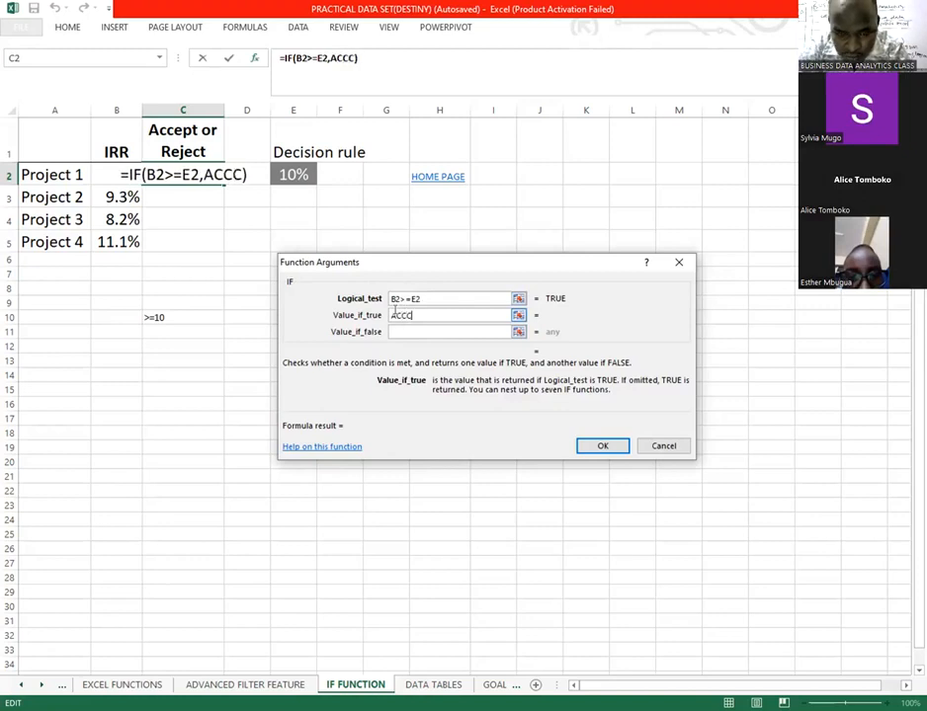
pyautogui.press('BackSpace')
pyautogui.write('EP')
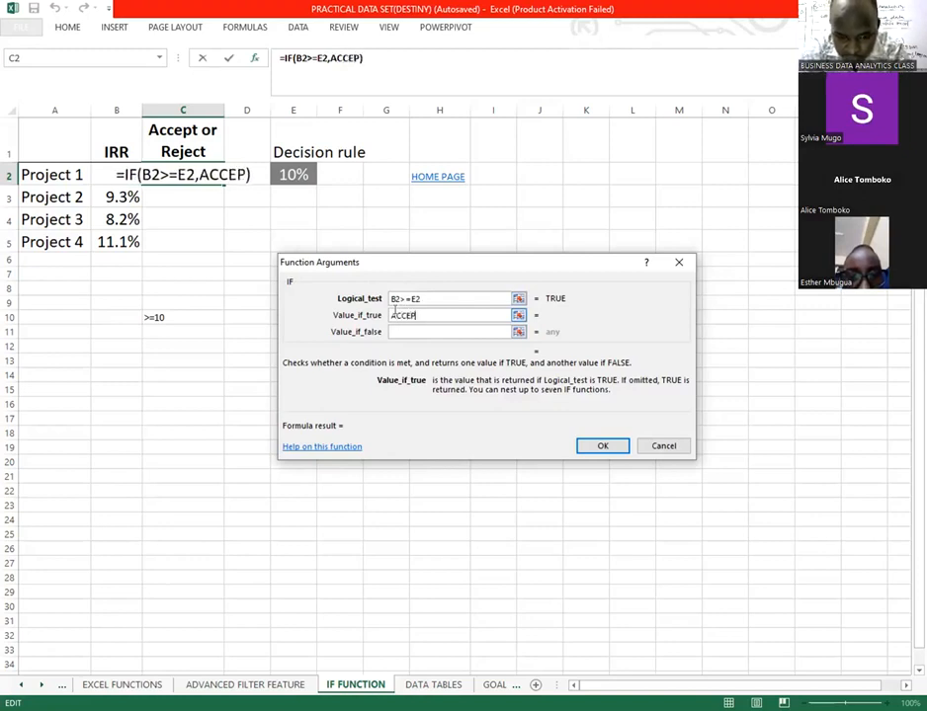
pyautogui.write('TED')
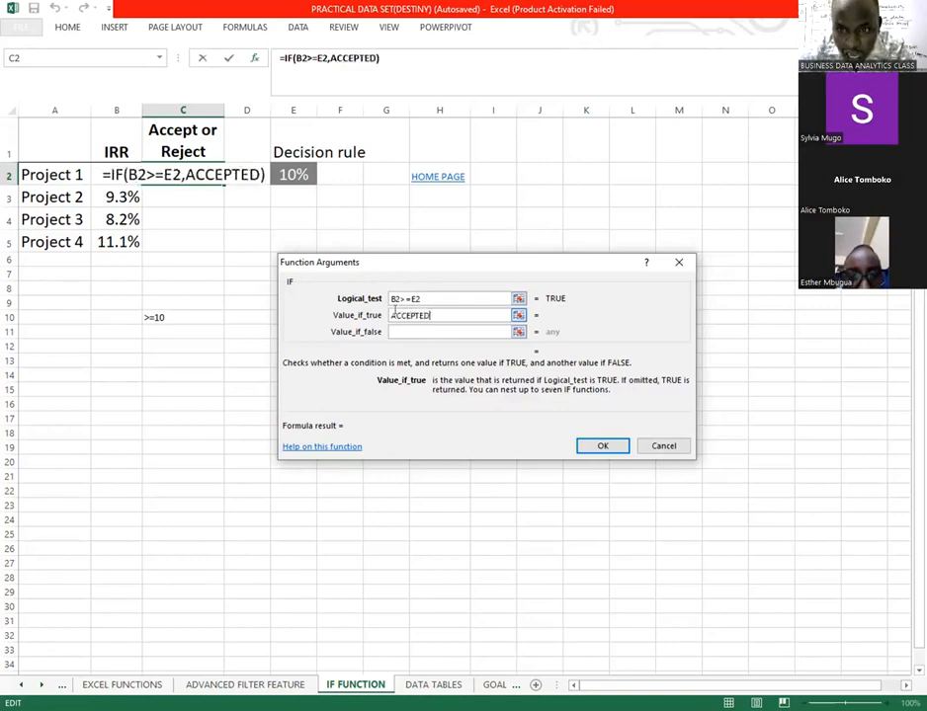
# - Set the IF function's value if false to REJECTED and enter the formula in C2
pyautogui.click(410, 331)
pyautogui.write('R')
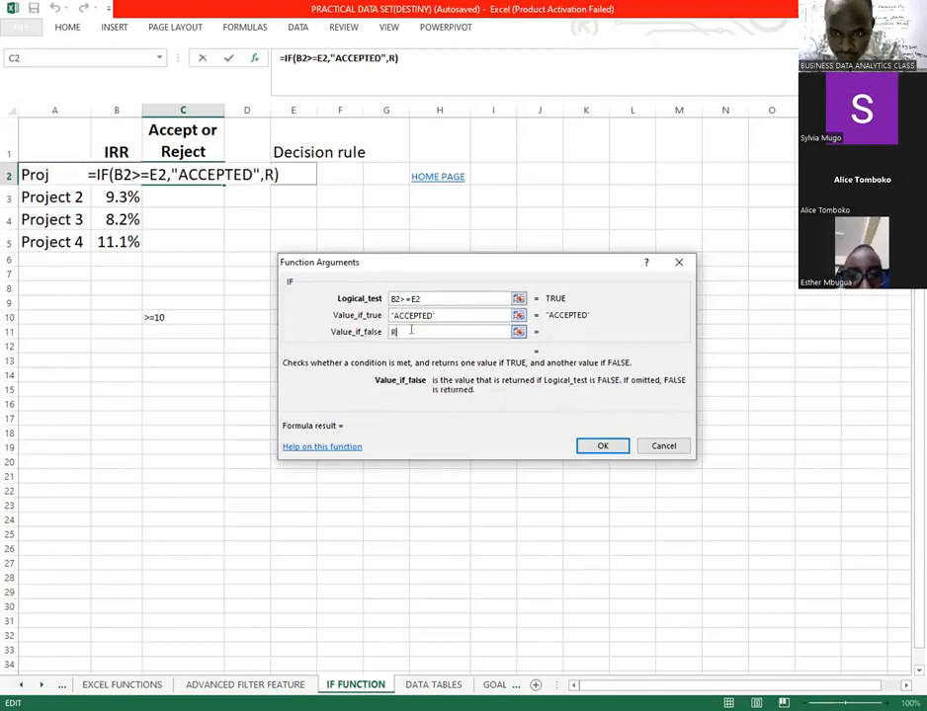
pyautogui.write('EJECTED')
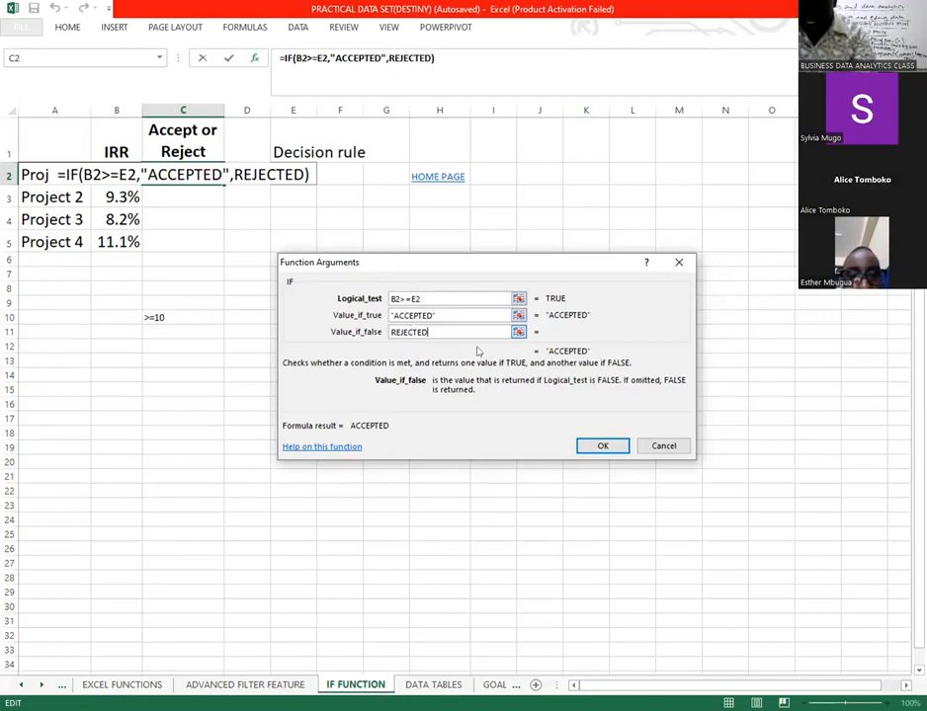
pyautogui.click(600, 446)
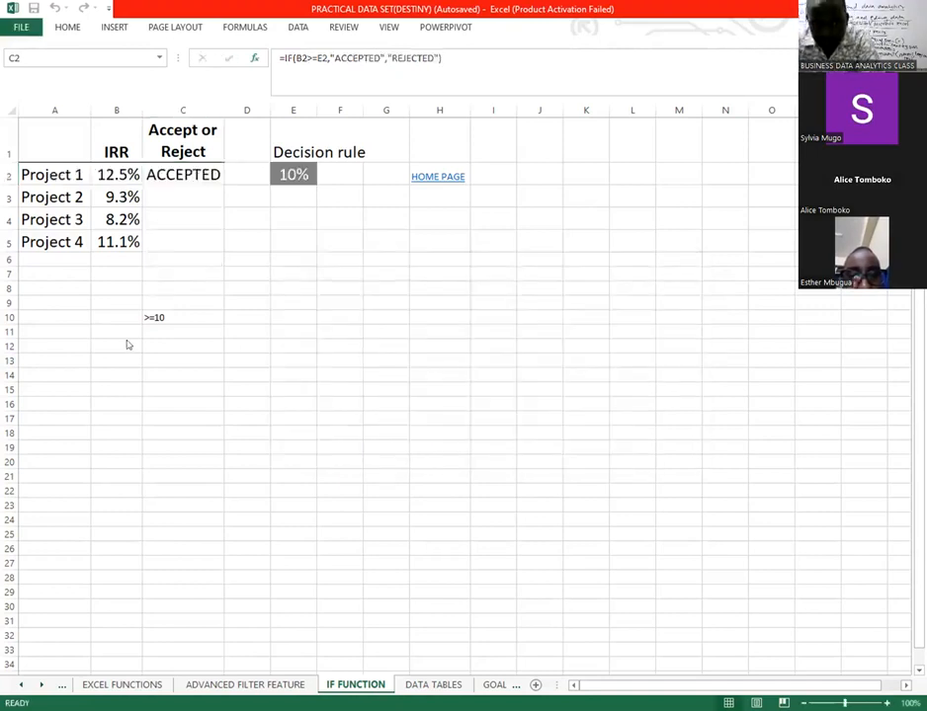
# - Fill the IF formula from C2 down to C5 and check the copied formula against the projects' IRRs
pyautogui.doubleClick(222, 184)
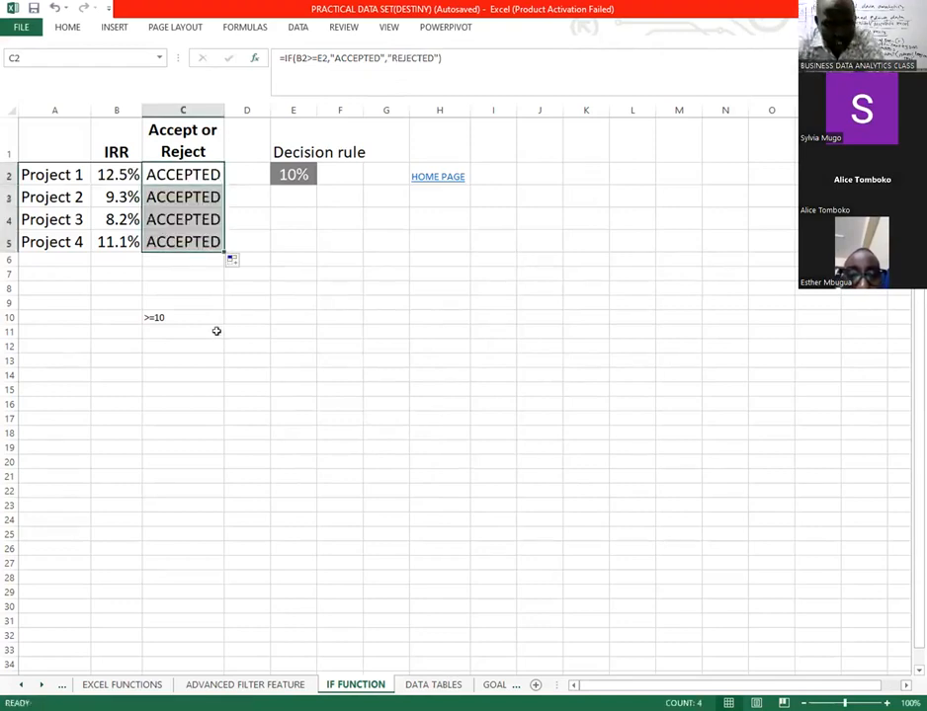
pyautogui.click(191, 193)
pyautogui.moveTo(191, 193); pyautogui.dragTo(213, 245)
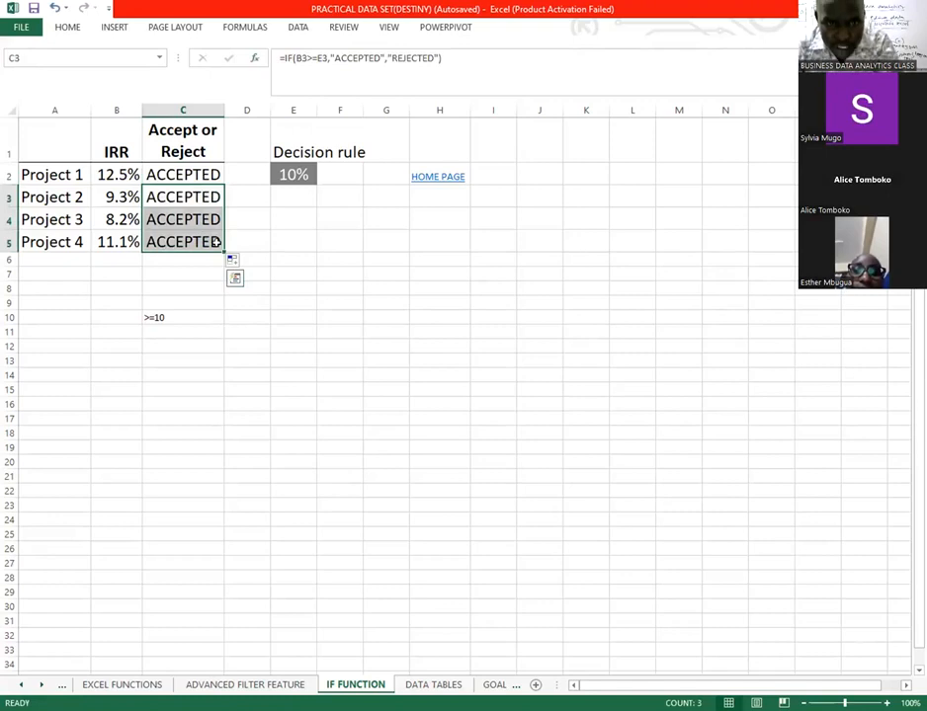
pyautogui.moveTo(119, 193); pyautogui.dragTo(117, 219)
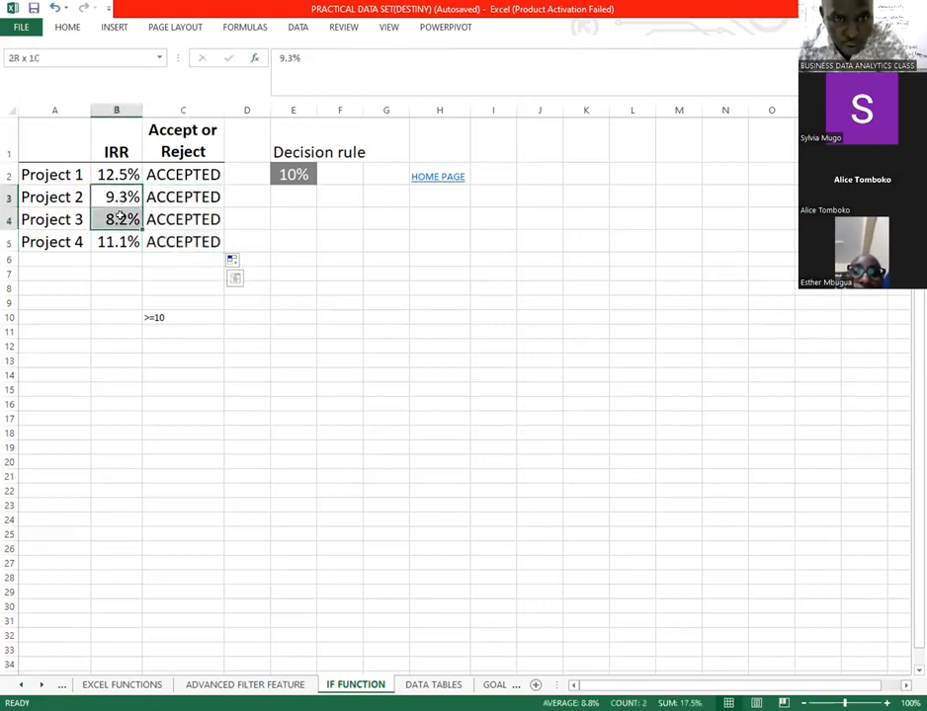
pyautogui.click(190, 195)
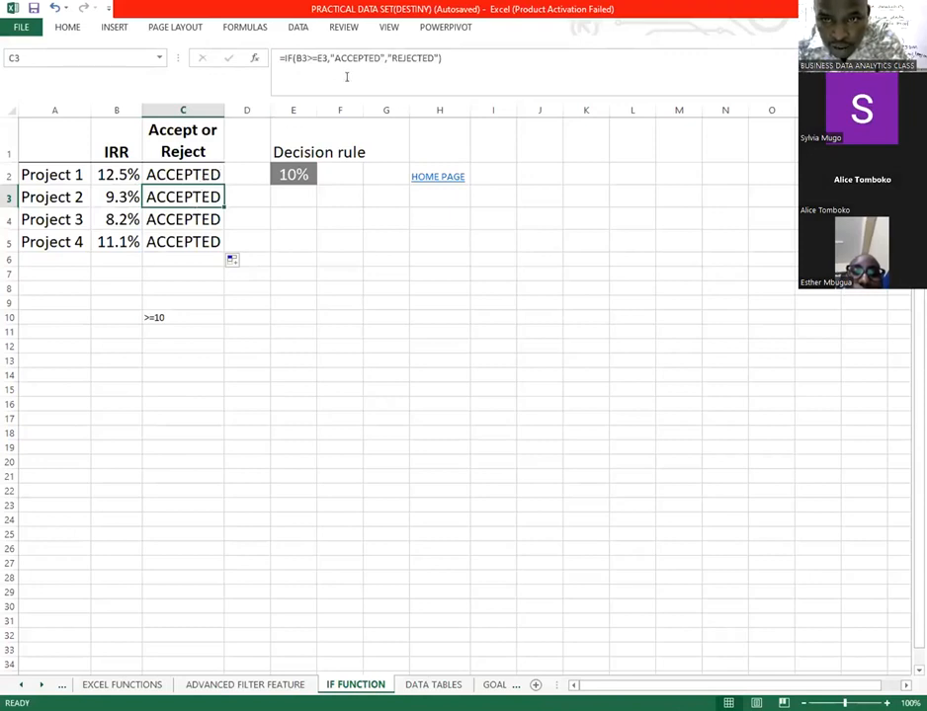
# - Clear the IF formulas of all four projects from the Accept or Reject column
pyautogui.moveTo(182, 176); pyautogui.dragTo(186, 262)
pyautogui.press('Delete')
pyautogui.click(273, 300)
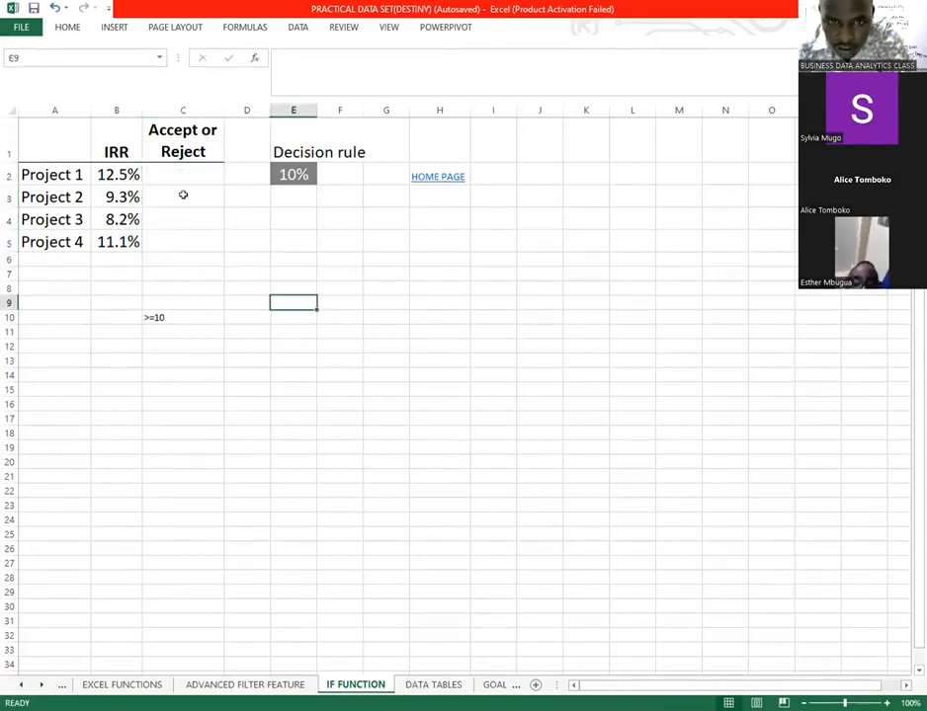
# - Start a new IF function in C2 with the logical test B2>=E2
pyautogui.click(183, 179)
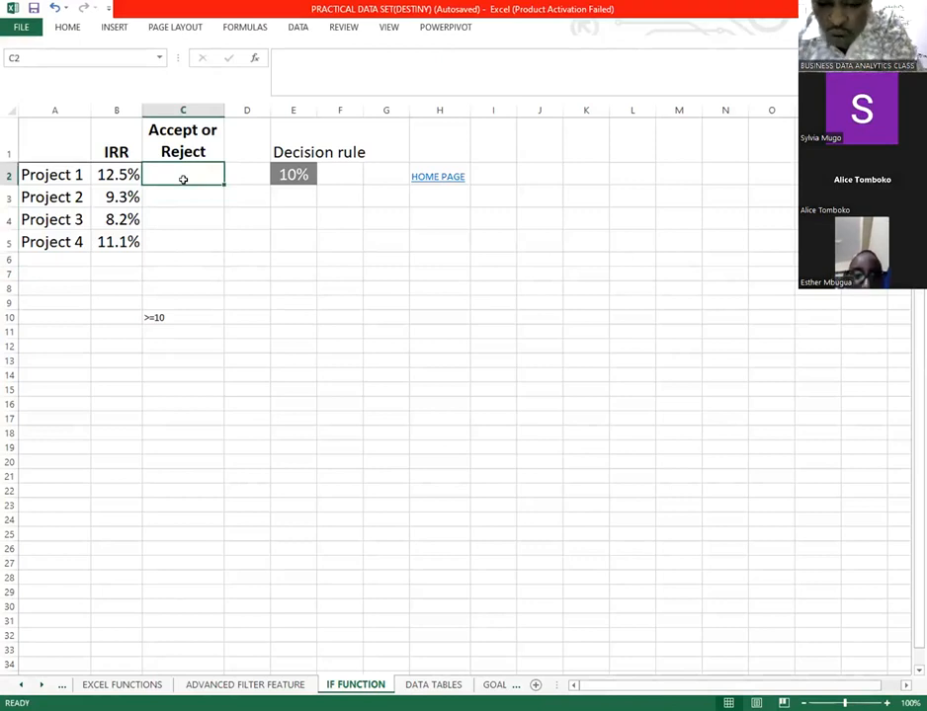
pyautogui.write('=')
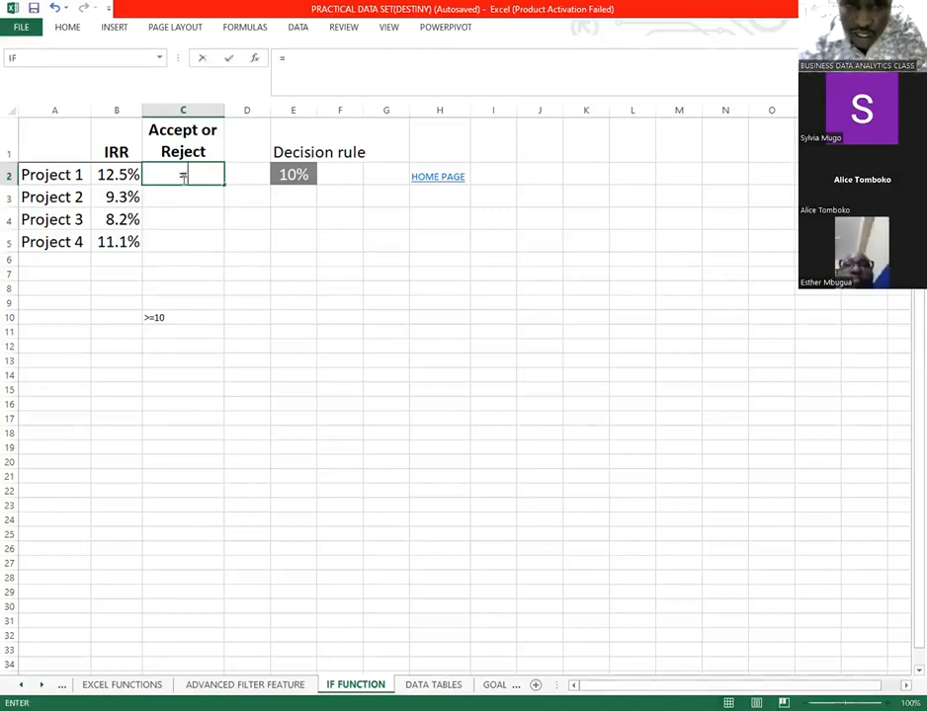
pyautogui.click(255, 59)
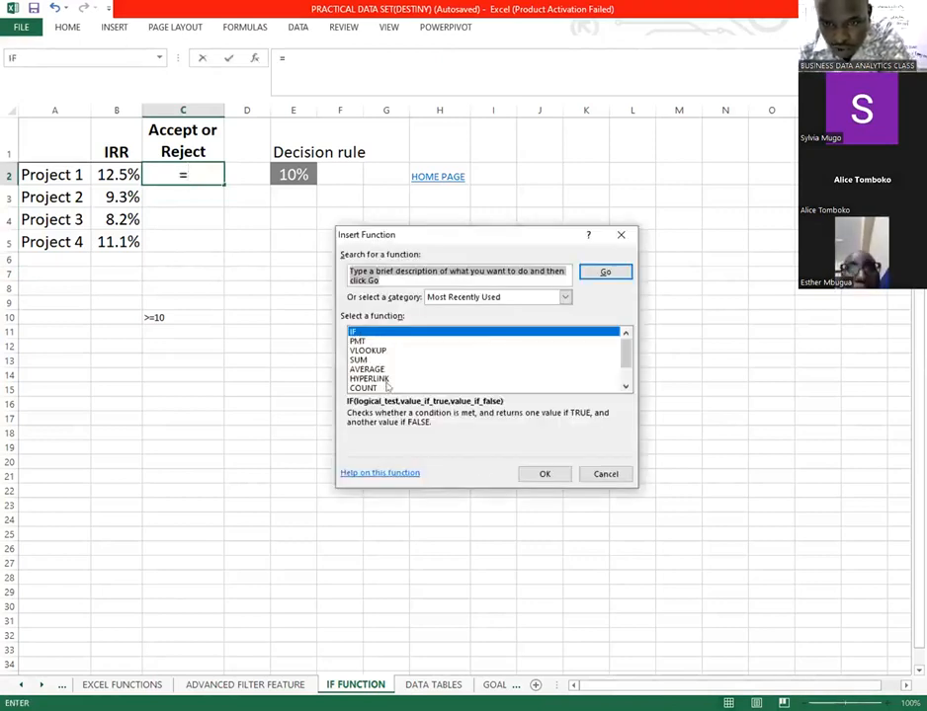
pyautogui.click(536, 473)
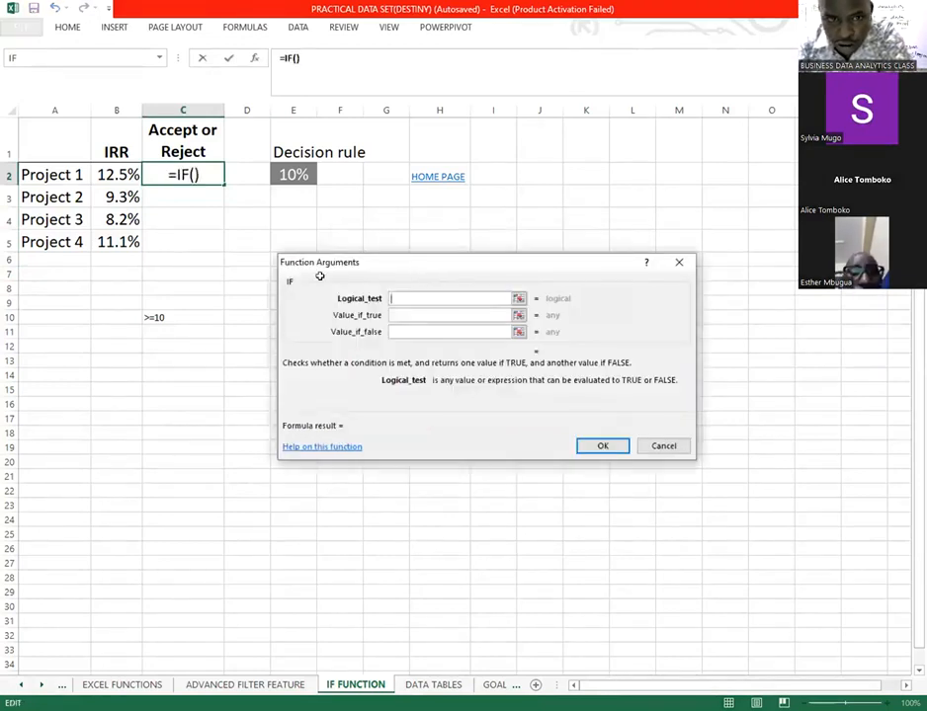
pyautogui.click(128, 175)
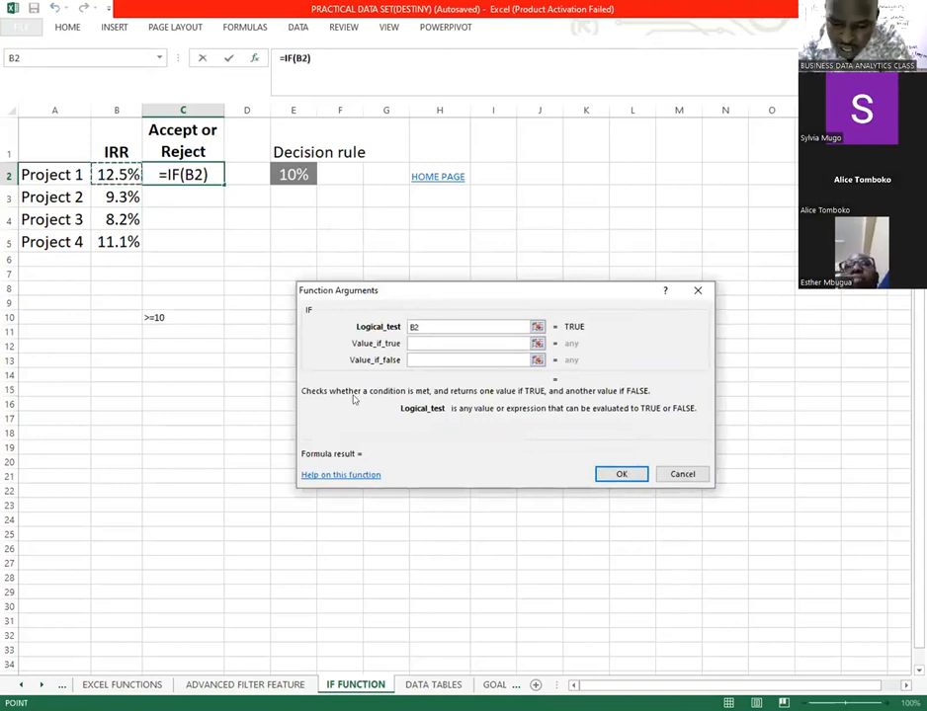
pyautogui.write('>')
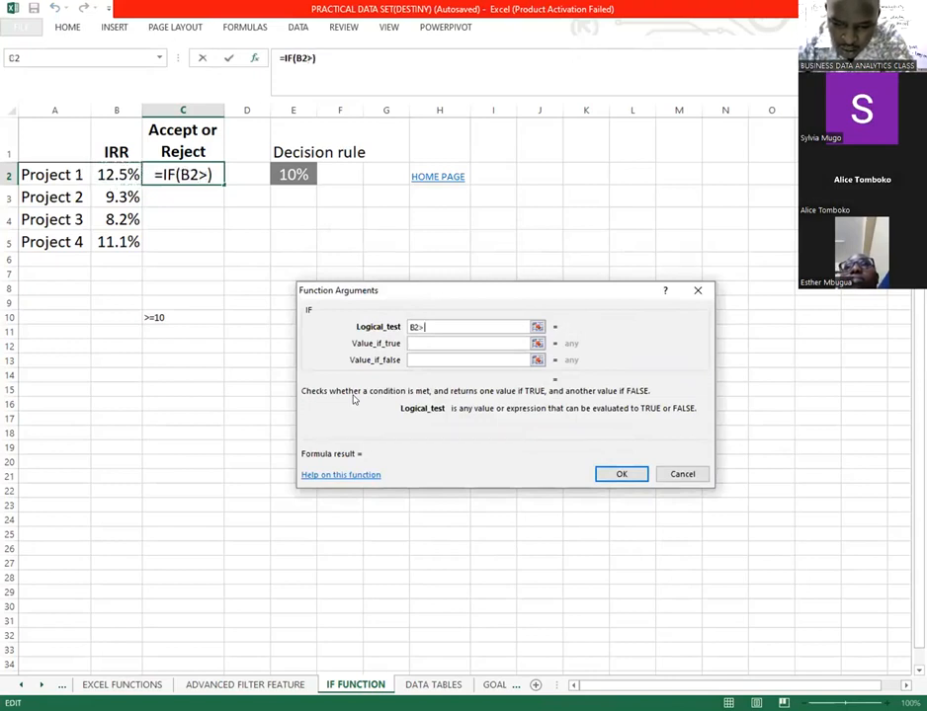
pyautogui.write('=')
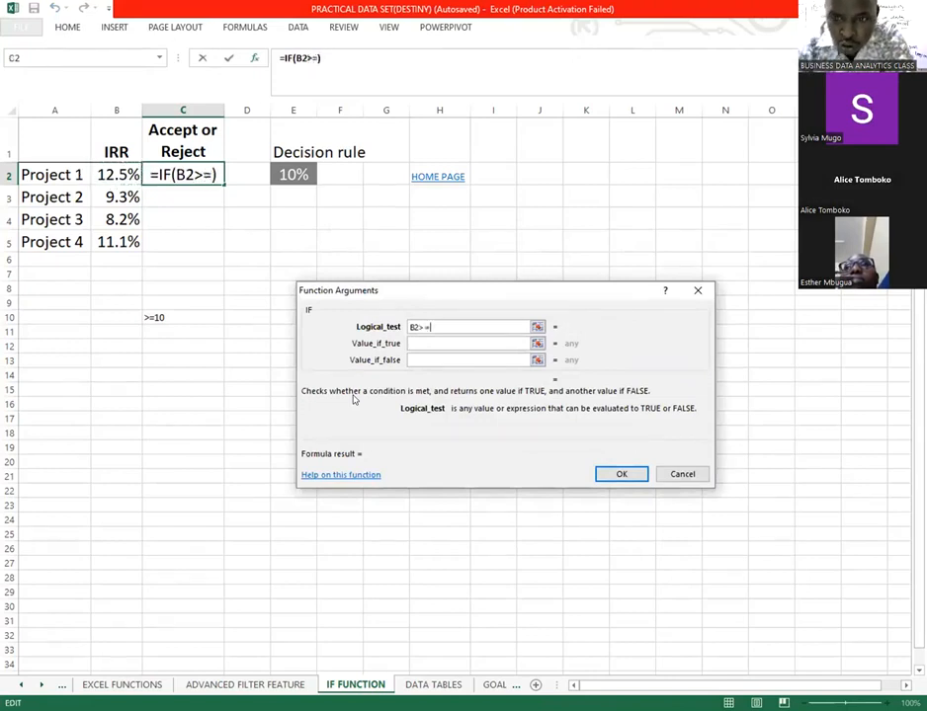
pyautogui.click(290, 174)
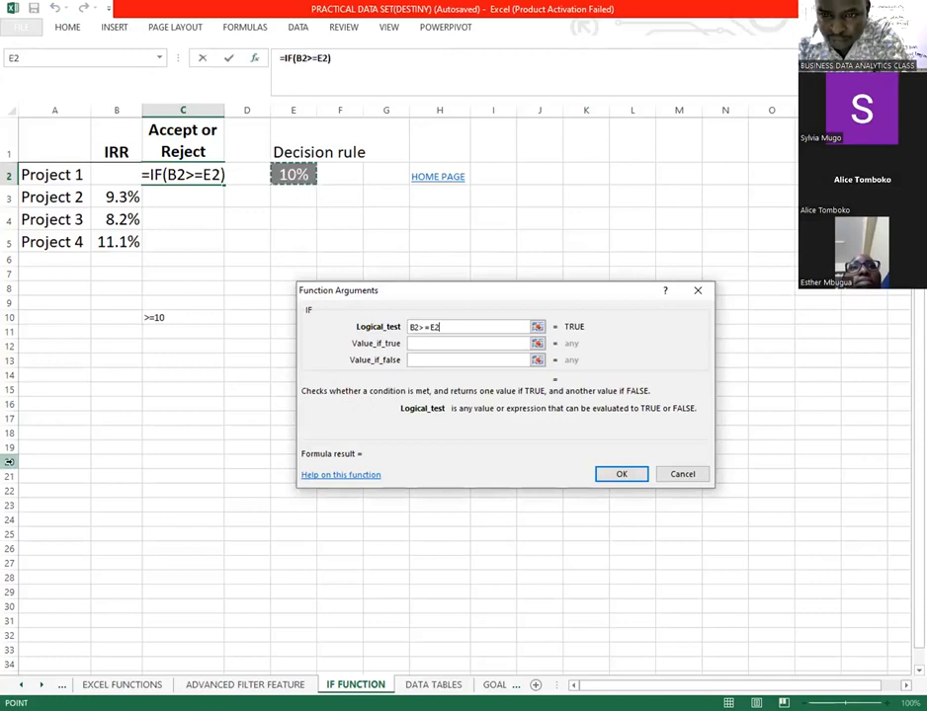
# - Set the IF function's value if true to ACCEPTED and its value if false to REJECTEED
pyautogui.click(415, 343)
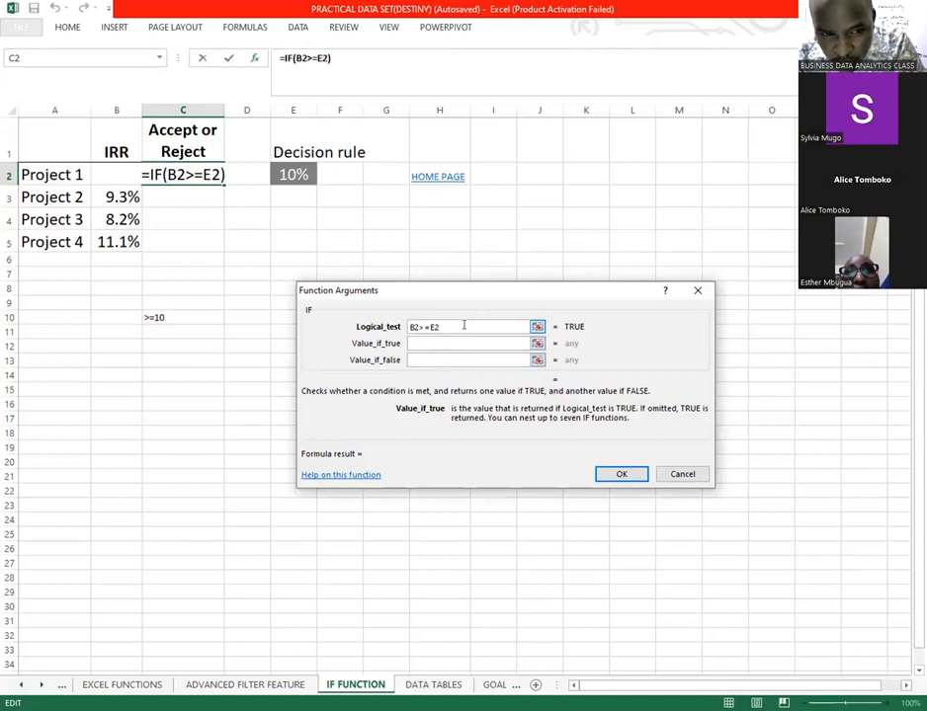
pyautogui.click(412, 343)
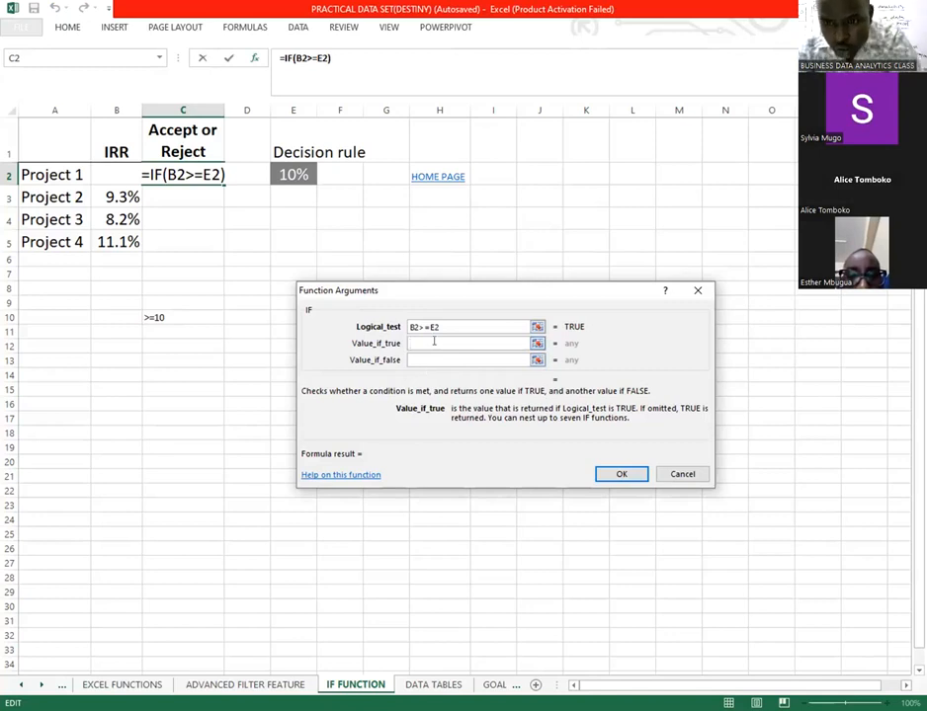
pyautogui.write('AC')
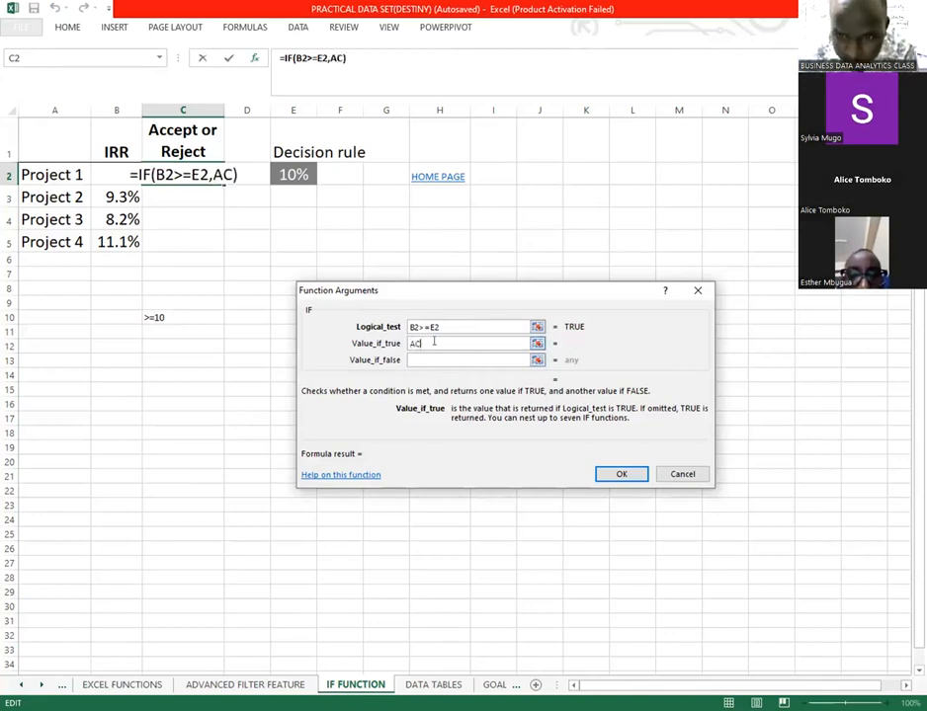
pyautogui.write('CEPTED')
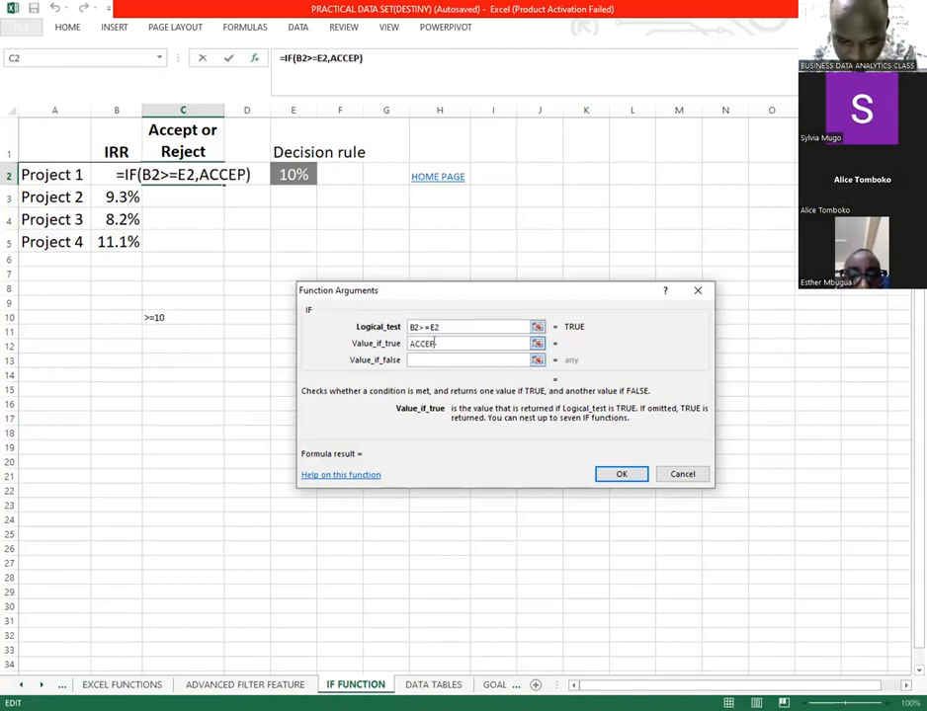
pyautogui.click(435, 358)
pyautogui.write('R')
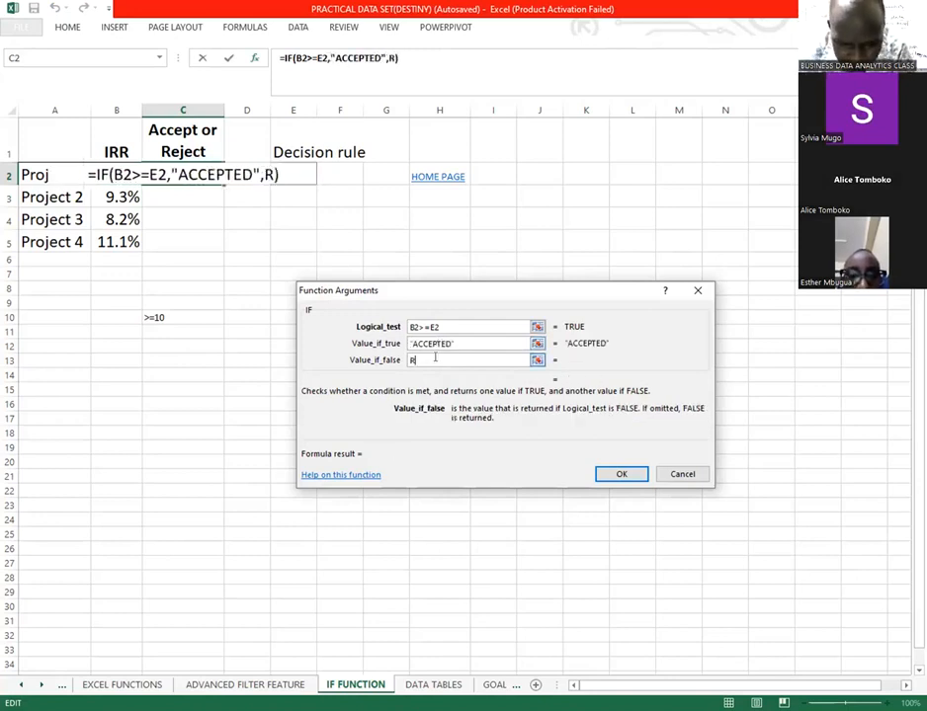
pyautogui.write('EJECT')
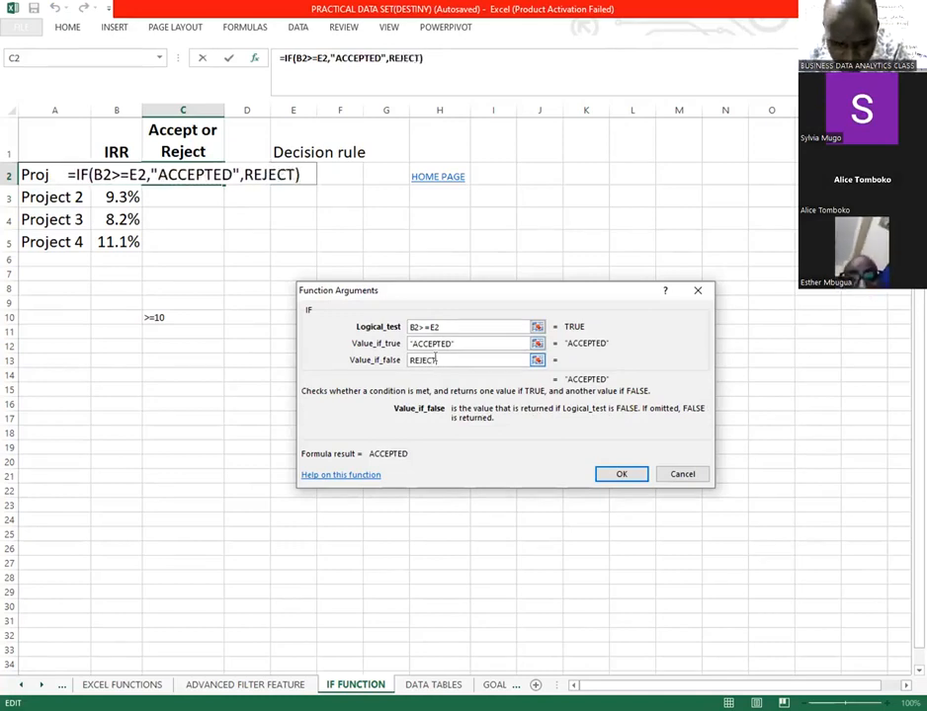
pyautogui.write('EED')
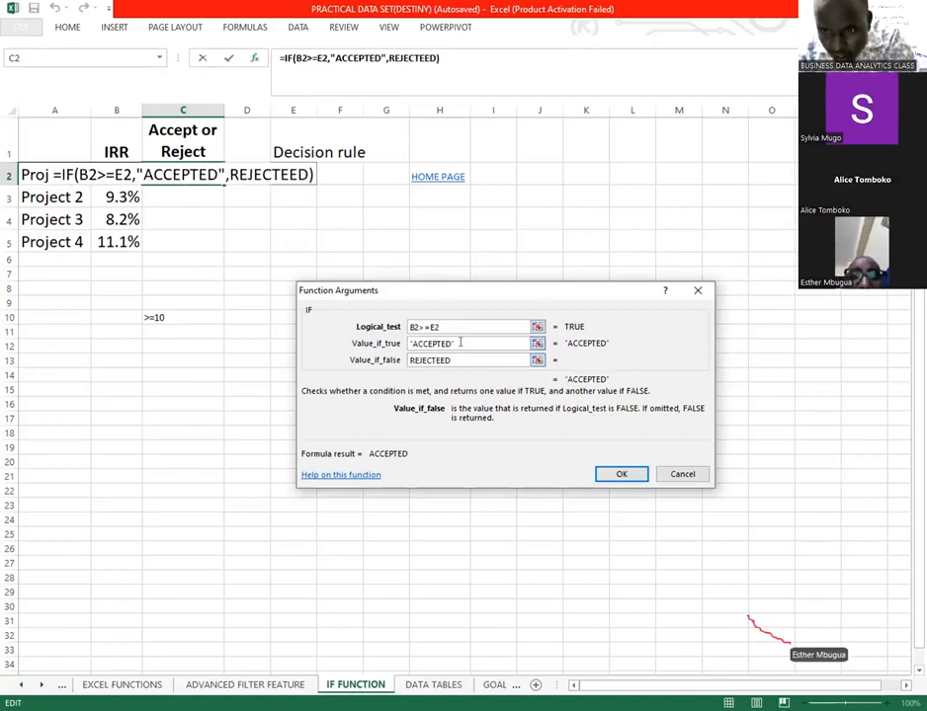
pyautogui.click(459, 343)
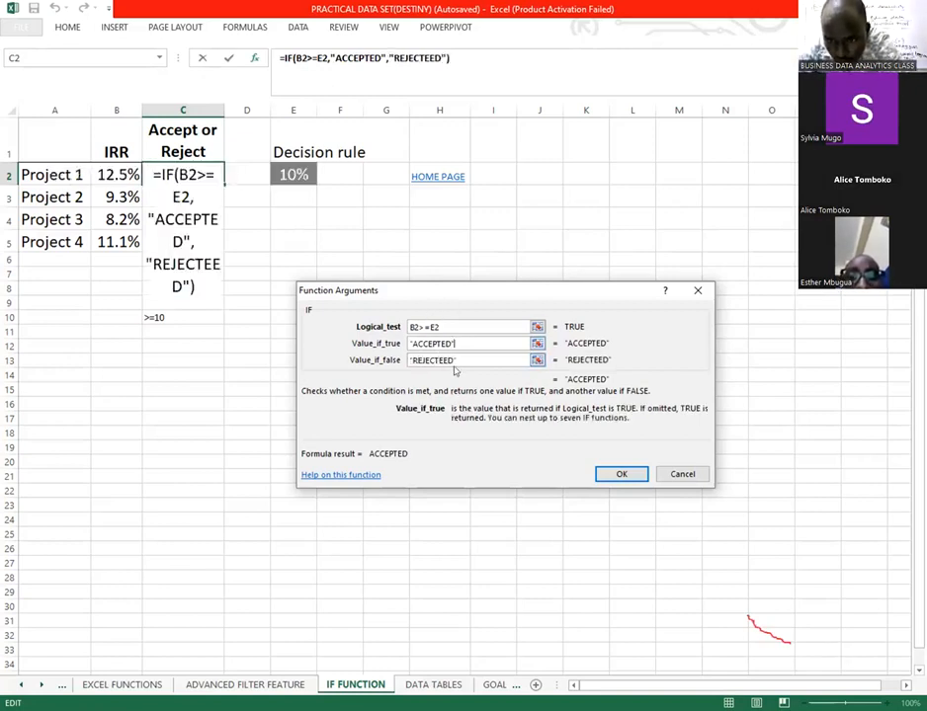
pyautogui.write('+')
pyautogui.click(112, 198)
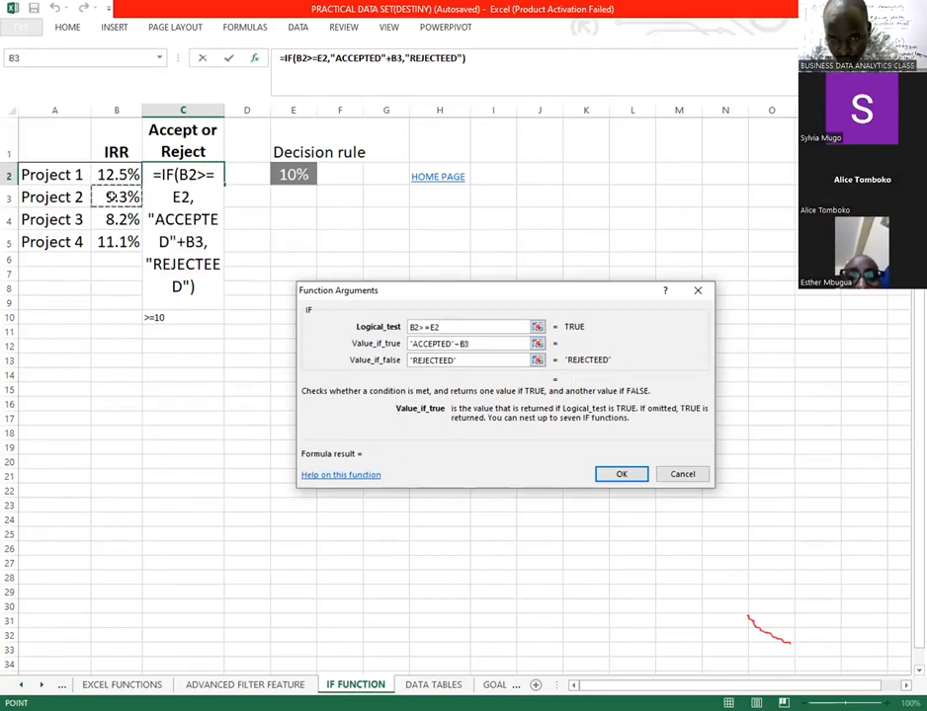
pyautogui.click(114, 221)
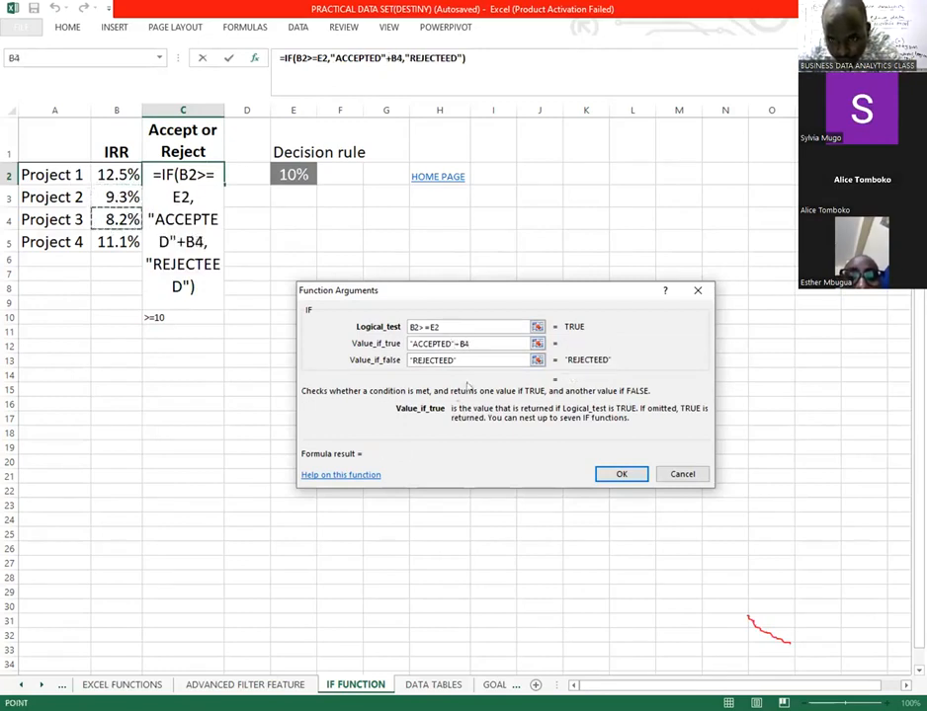
pyautogui.press('BackSpace')
pyautogui.press('BackSpace')
pyautogui.press('BackSpace')
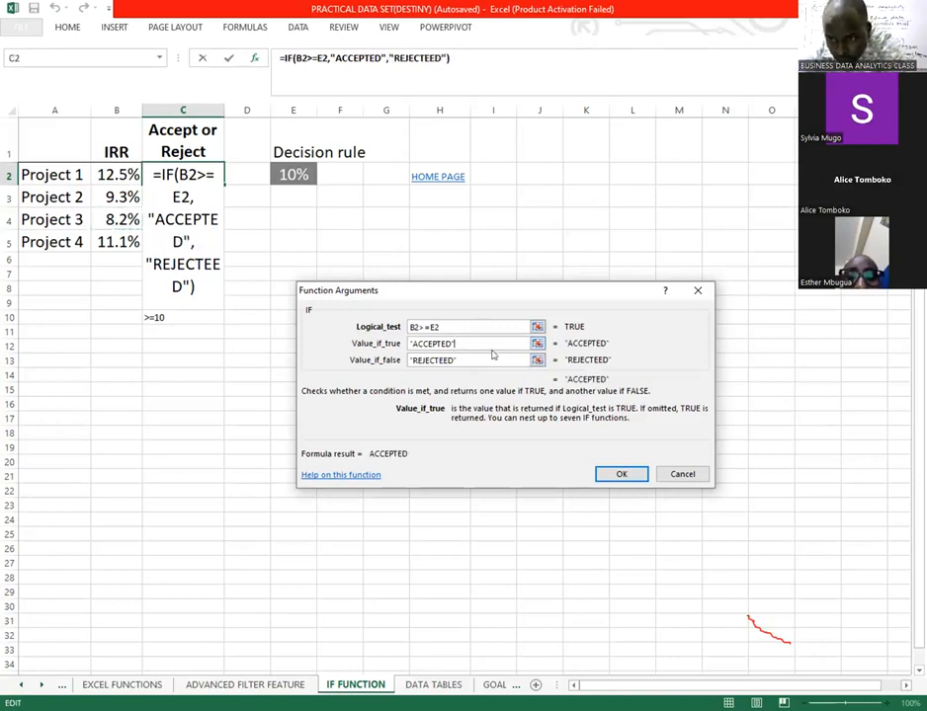
# - Enter the completed IF formula in C2 and fill it down to Project 4 in C5
pyautogui.click(622, 474)
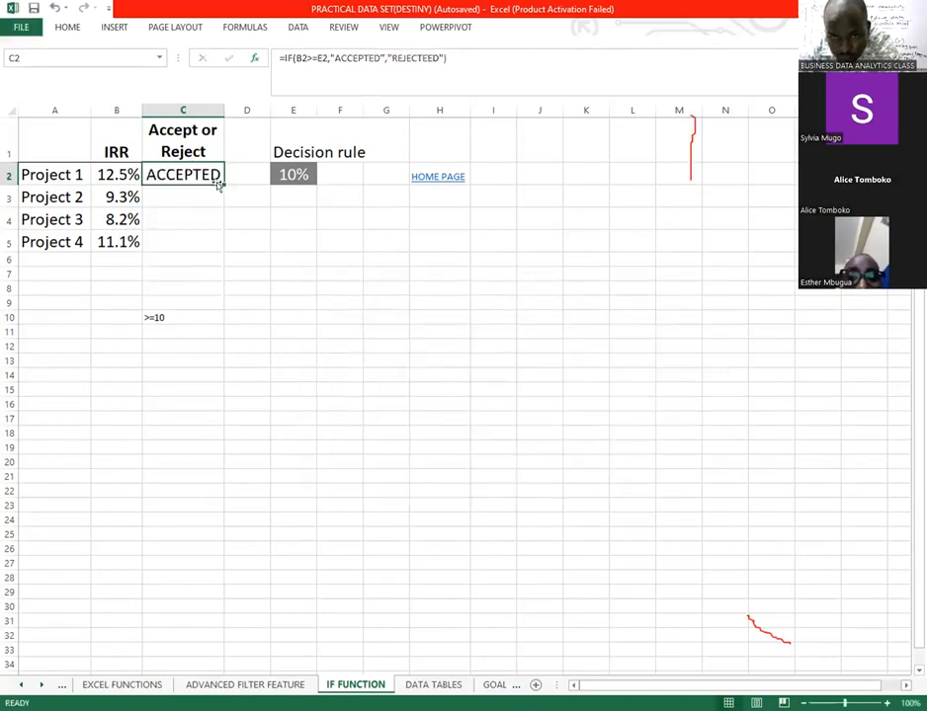
pyautogui.moveTo(220, 183); pyautogui.dragTo(223, 198)
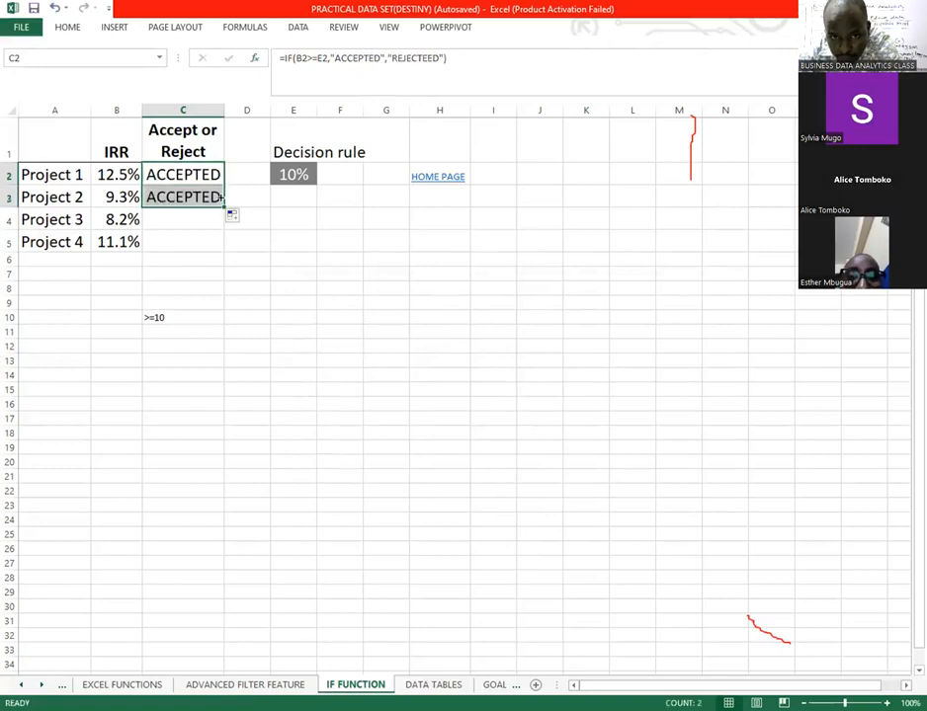
pyautogui.moveTo(224, 207); pyautogui.dragTo(220, 246)
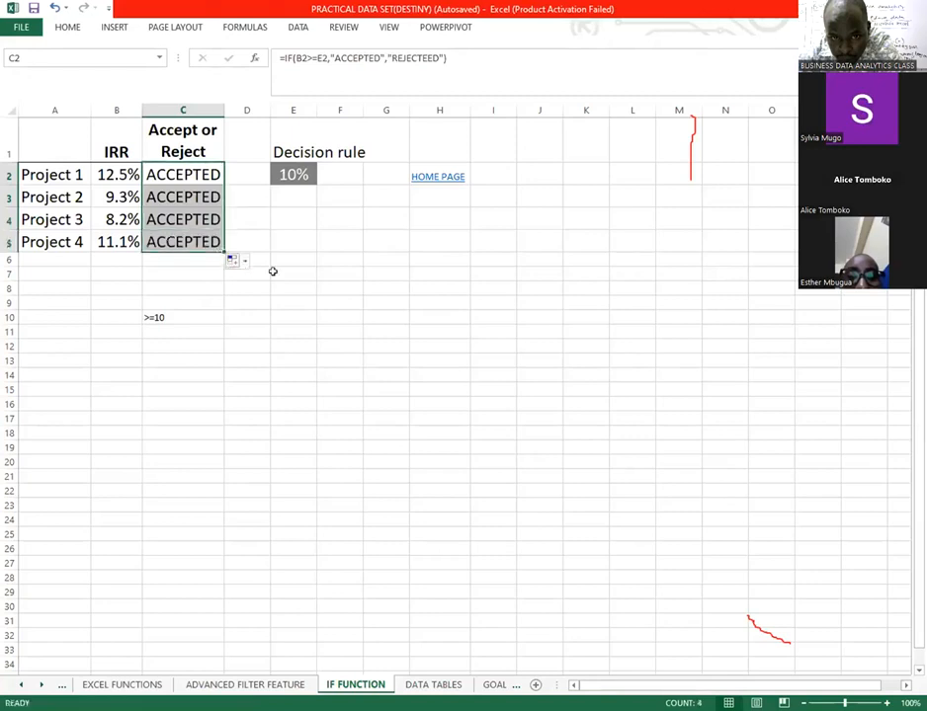
pyautogui.click(321, 280)
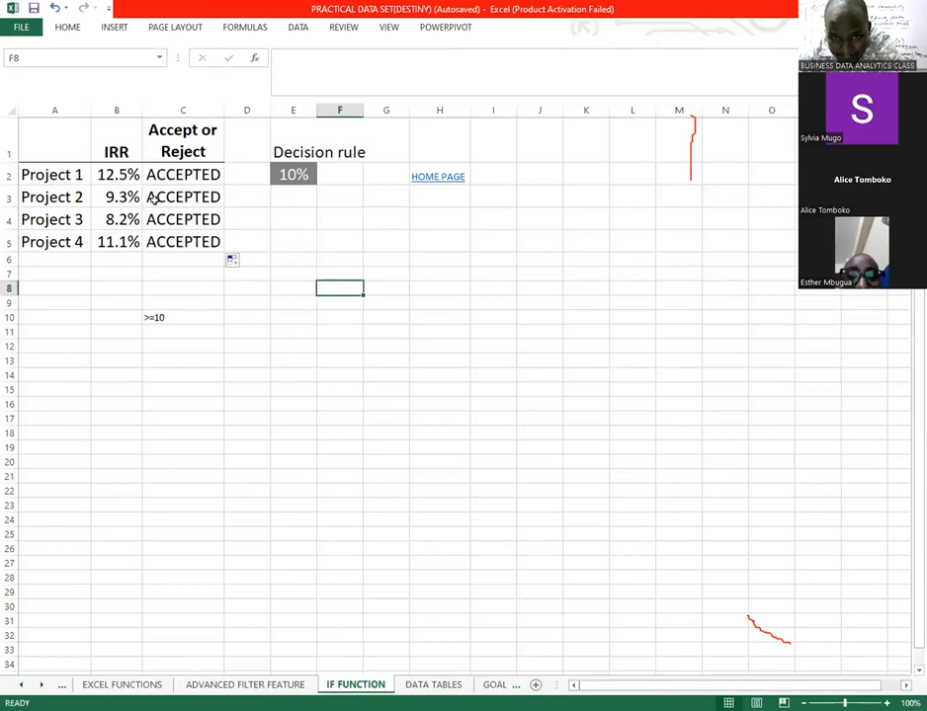
# - Clear the refilled IF formulas from the range C2:C6
pyautogui.moveTo(183, 176); pyautogui.dragTo(208, 249)
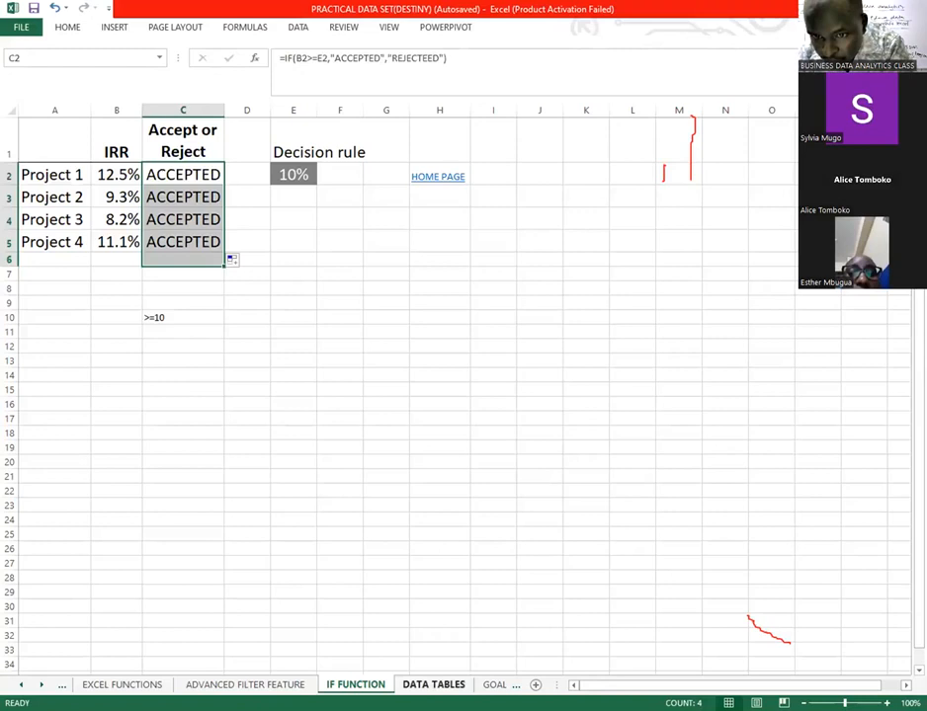
pyautogui.click(434, 684)
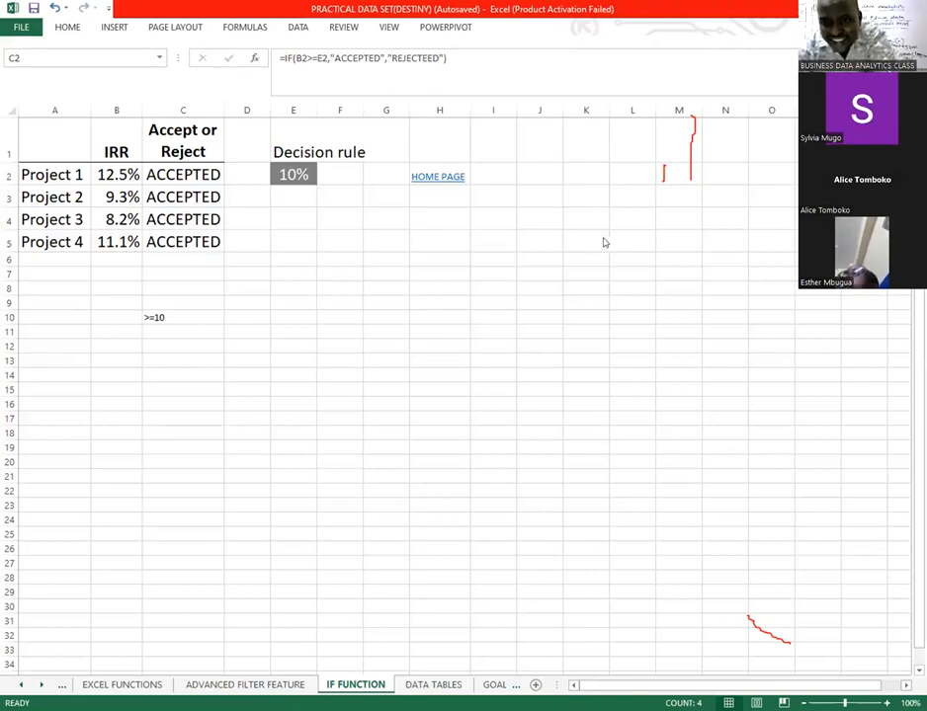
pyautogui.click(188, 179)
pyautogui.press('Delete')
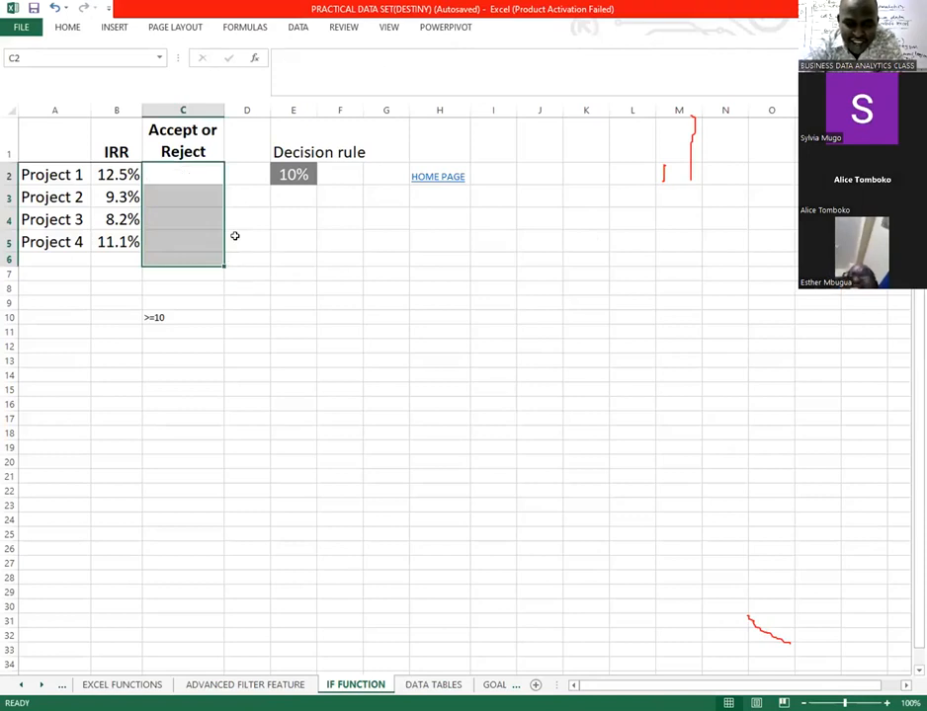
pyautogui.click(337, 332)
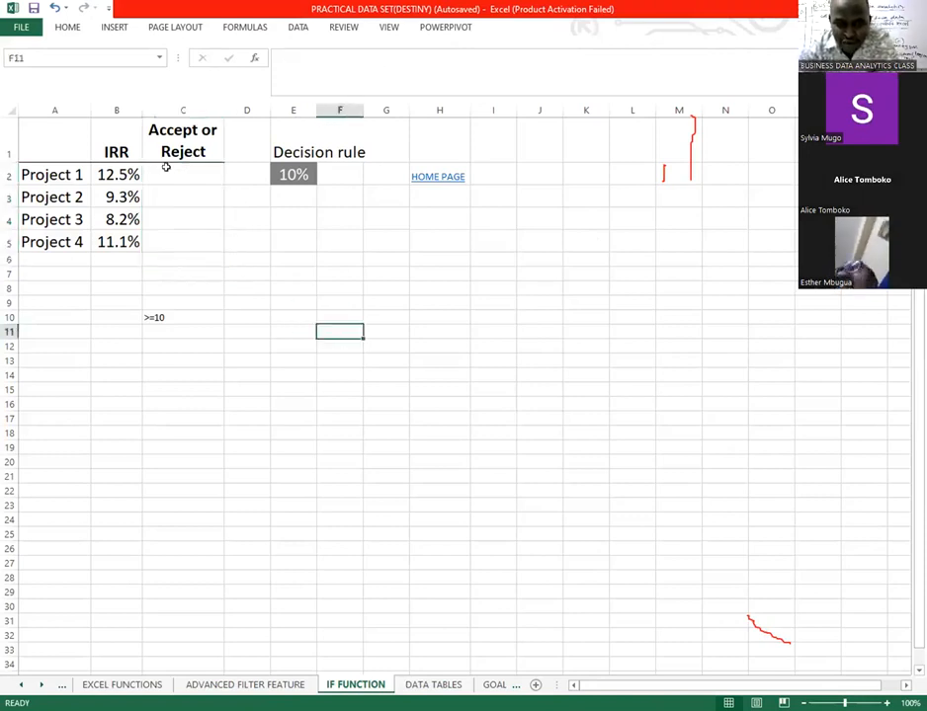
# - Start an IF function in C2 with the logical test B2>=$E$2, using an absolute reference to the decision rule
pyautogui.click(166, 168)
pyautogui.write('=')
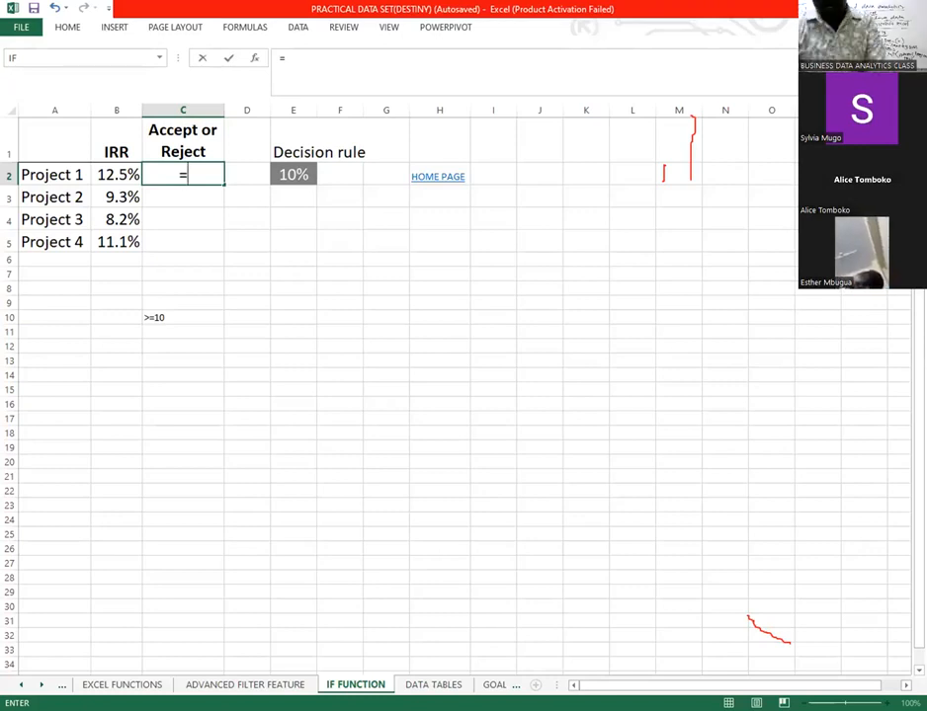
pyautogui.click(255, 57)
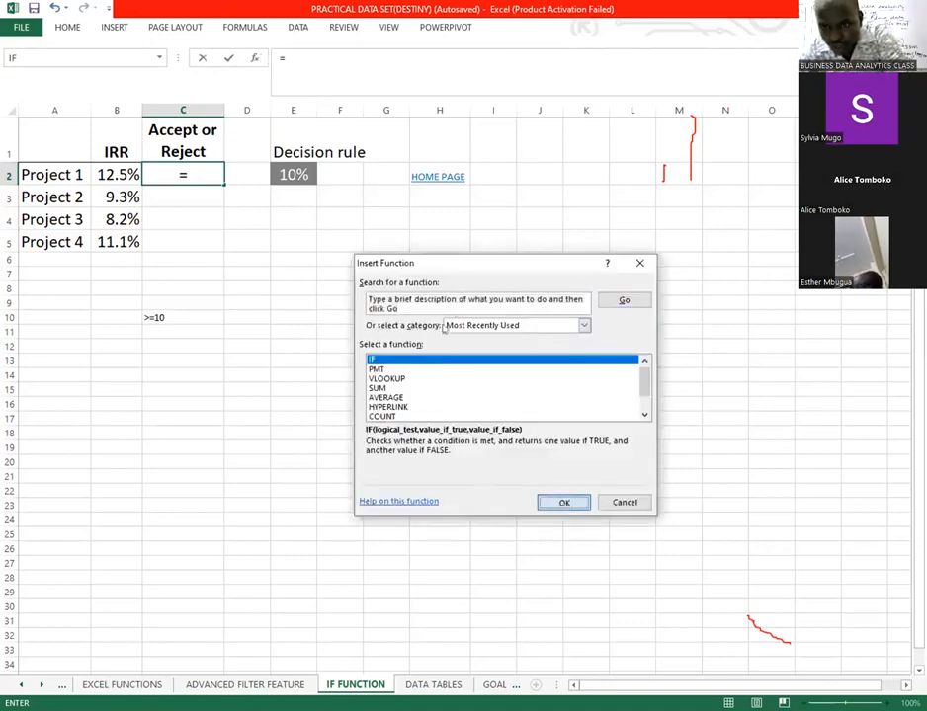
pyautogui.click(562, 501)
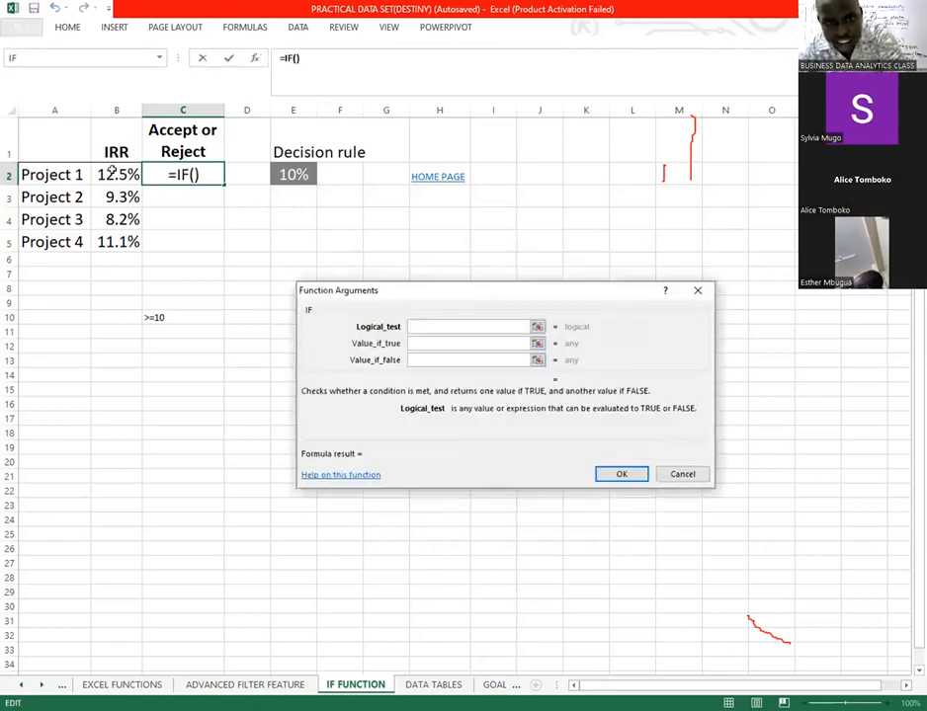
pyautogui.click(114, 173)
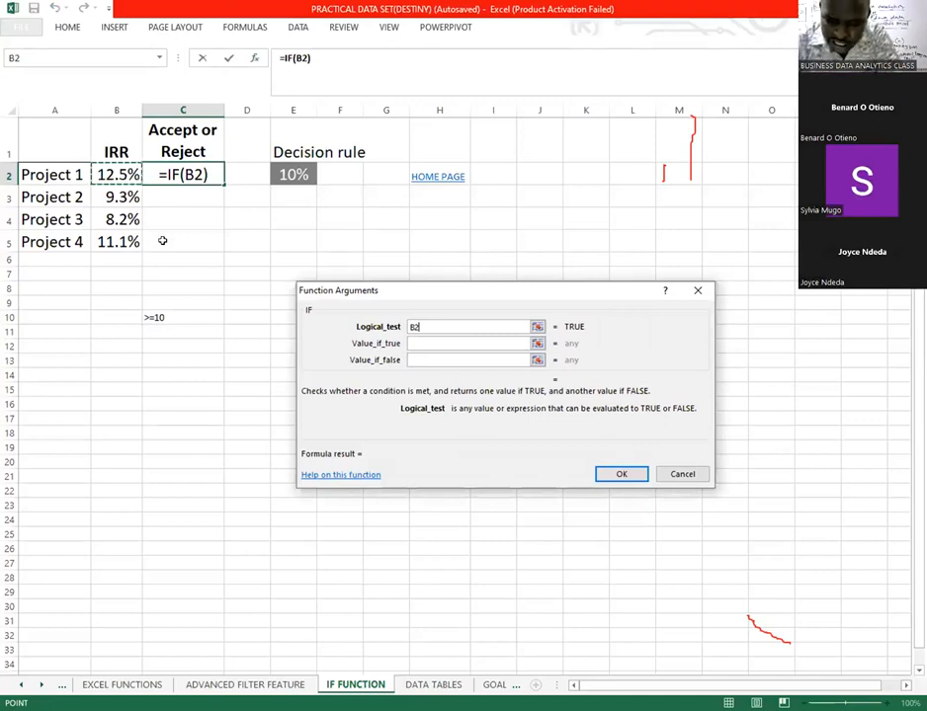
pyautogui.write('>')
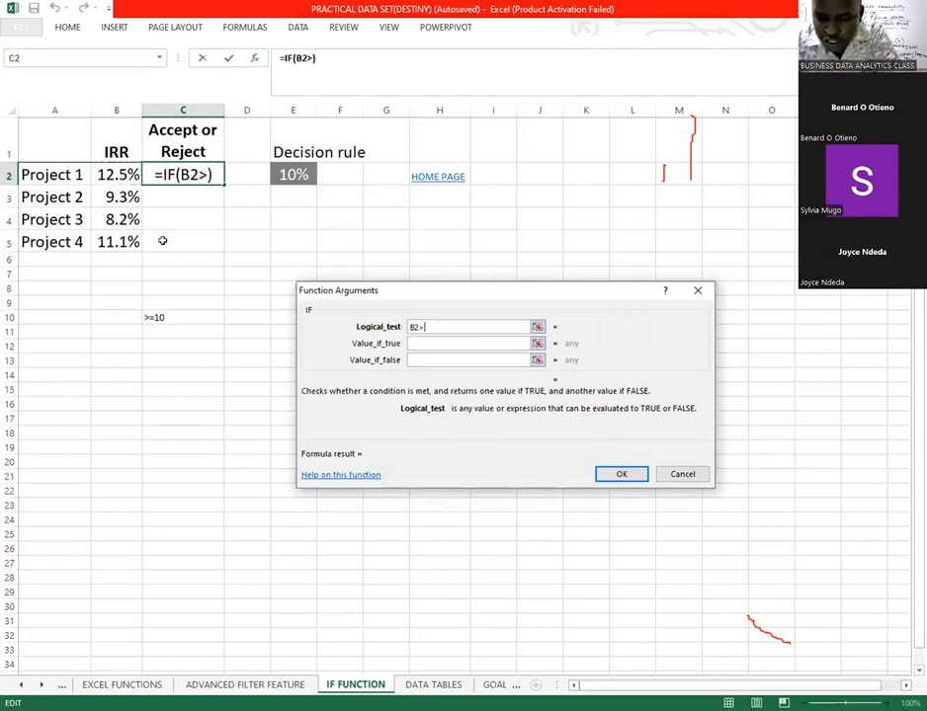
pyautogui.write('=')
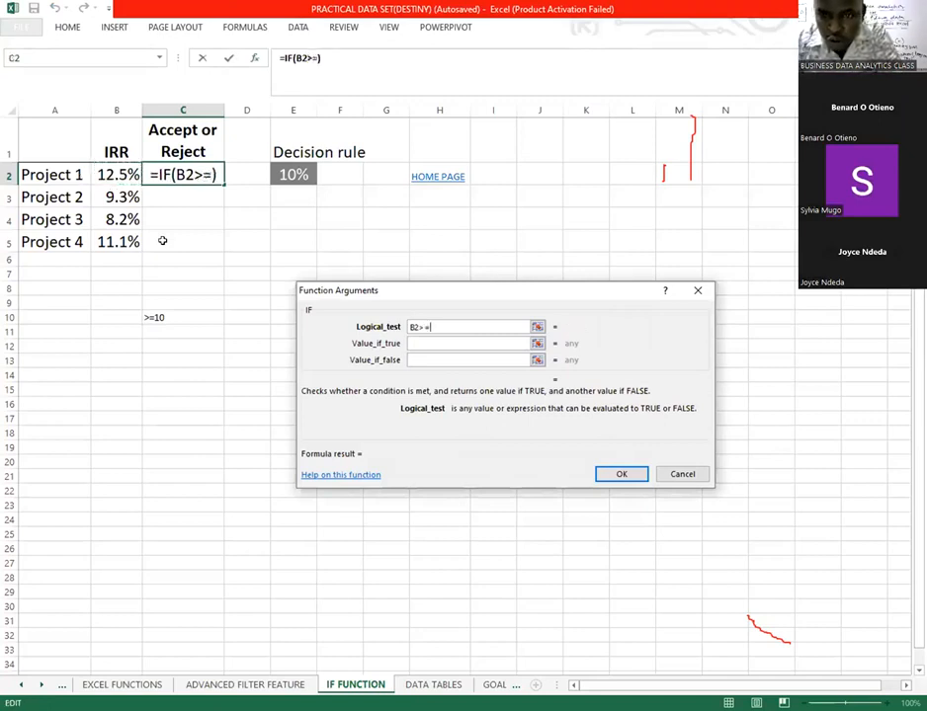
pyautogui.click(285, 174)
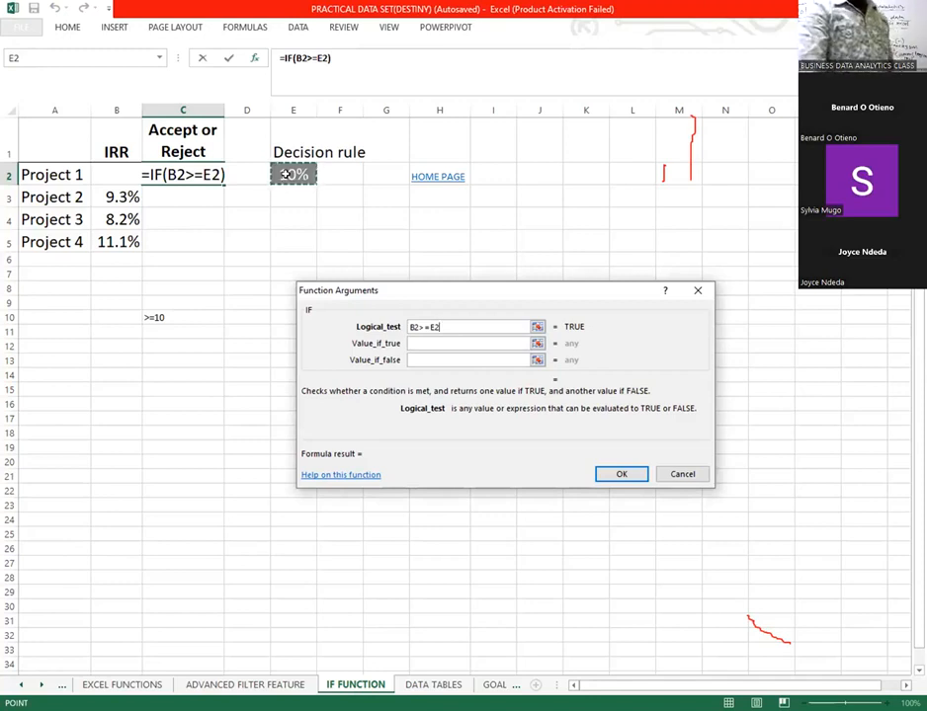
pyautogui.press('F4')
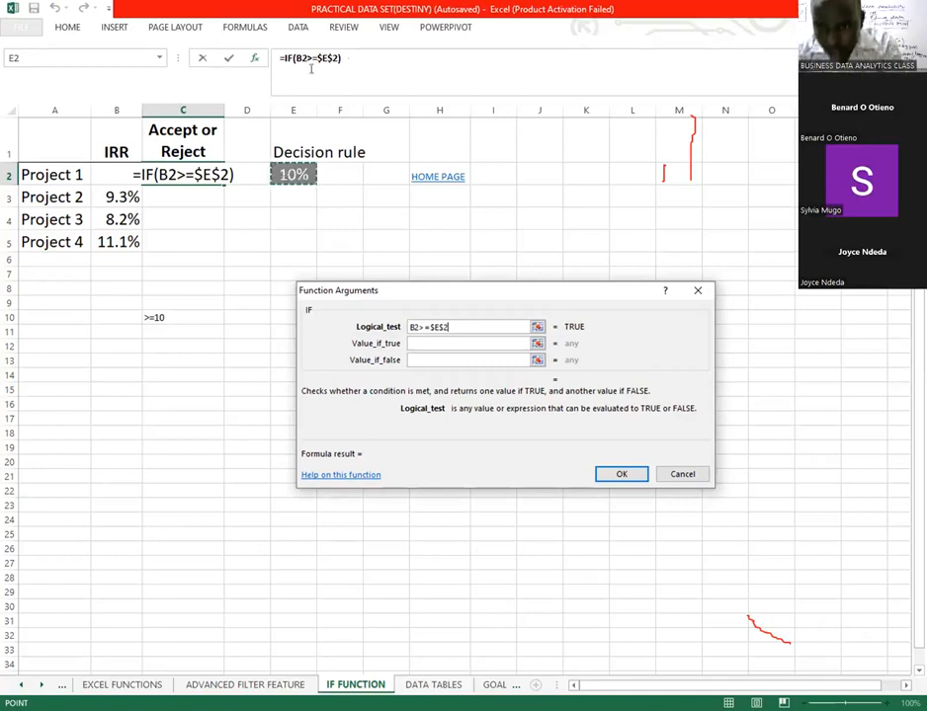
# - Complete the IF function with ACCEPTED if true and REJECTED if false, and fill it down to C5
pyautogui.click(425, 343)
pyautogui.write('ACCEPTED')
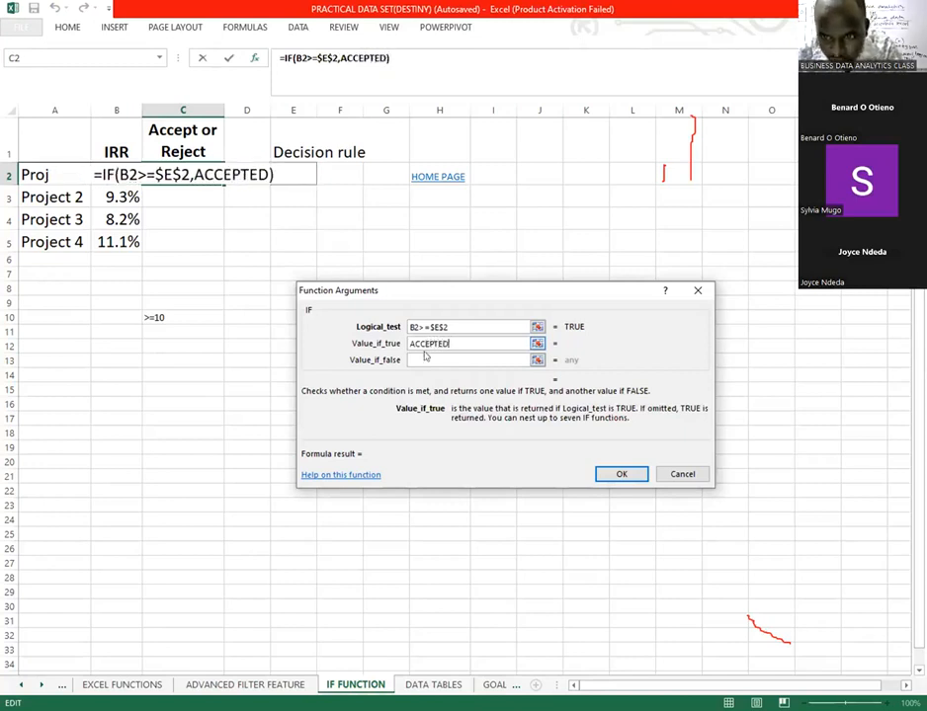
pyautogui.click(419, 358)
pyautogui.write('RE')
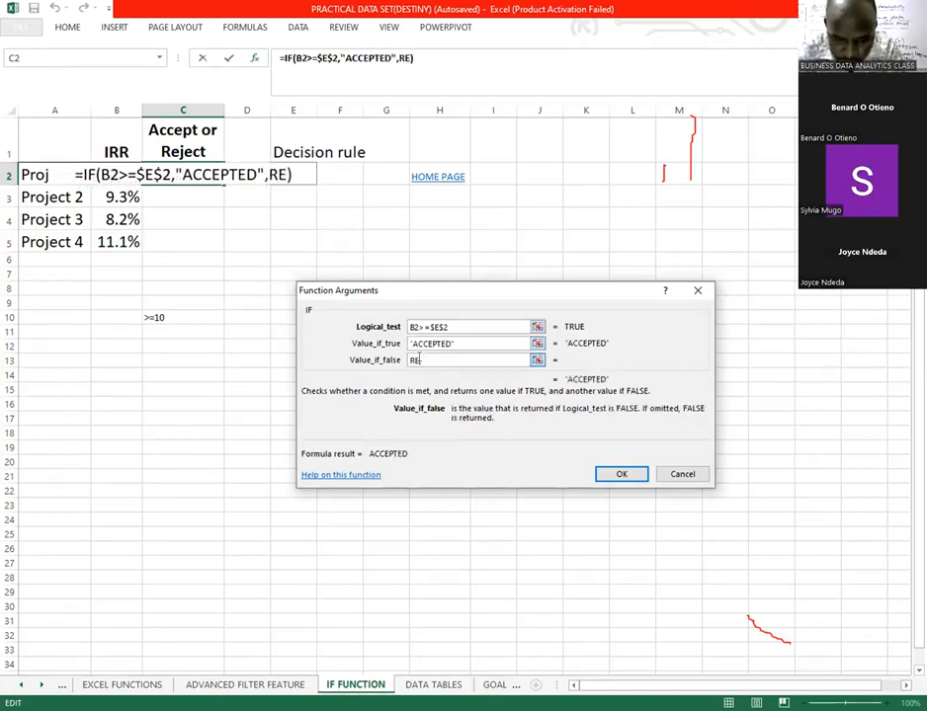
pyautogui.write('JECTED')
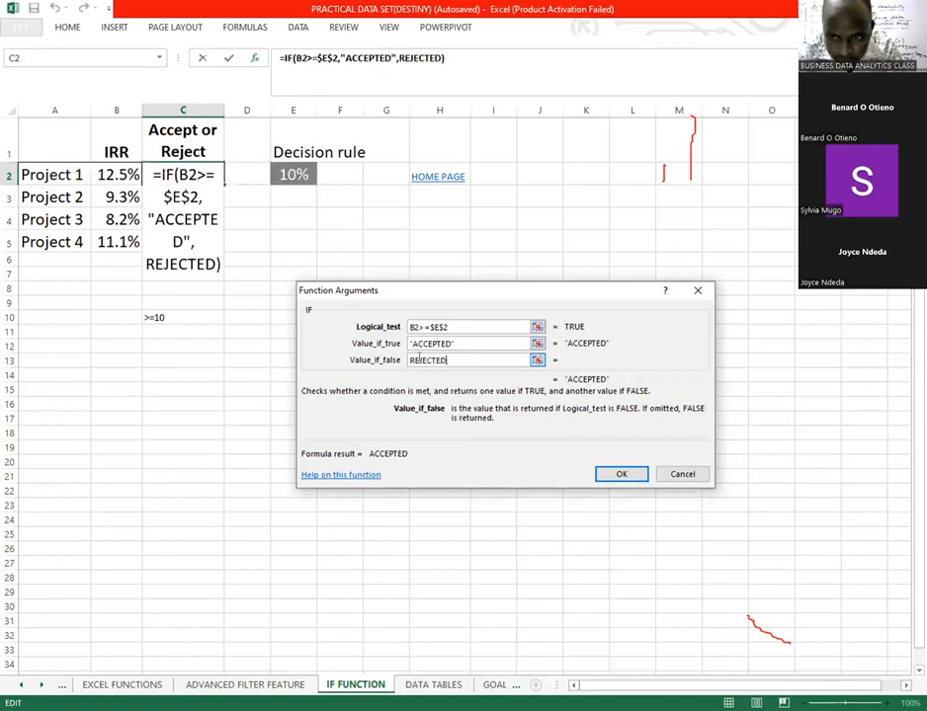
pyautogui.click(618, 475)
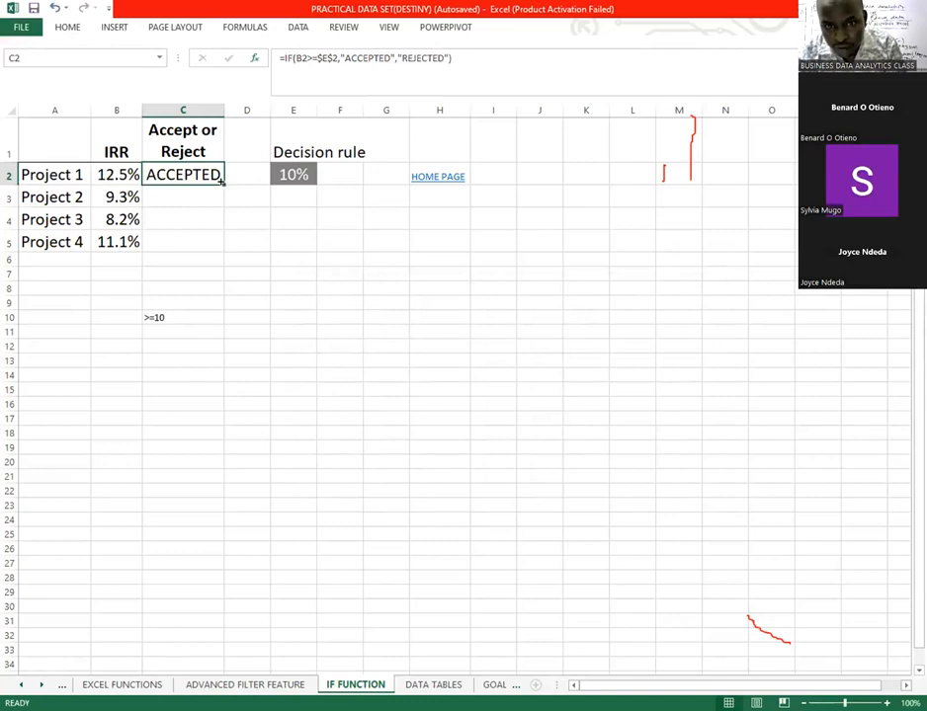
pyautogui.doubleClick(223, 185)
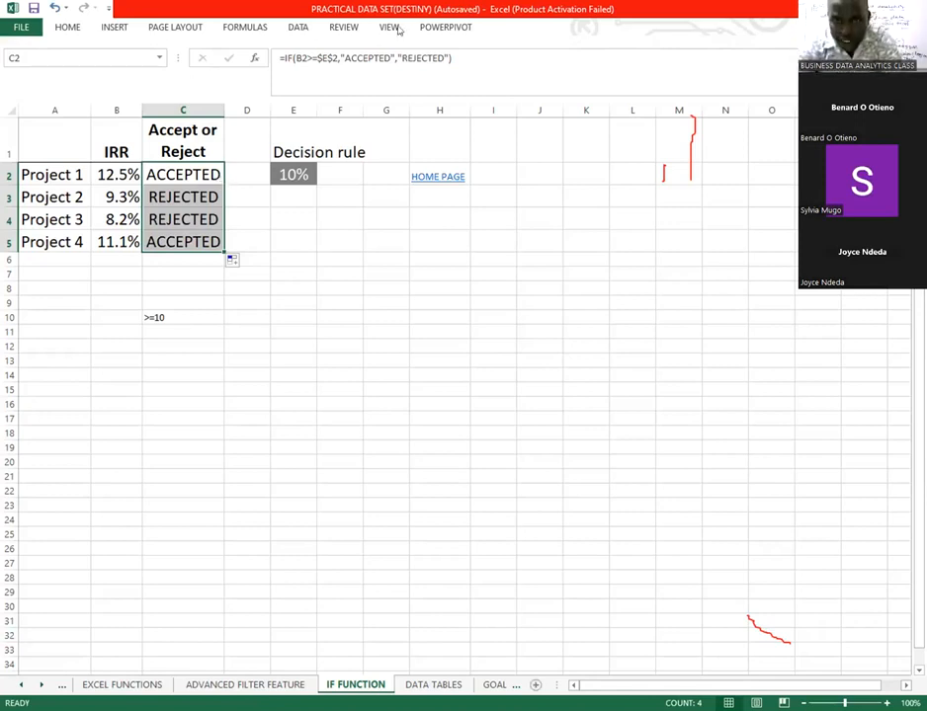
# - Set the worksheet's zoom to 200%
pyautogui.click(398, 30)
pyautogui.click(294, 74)
pyautogui.click(459, 348)
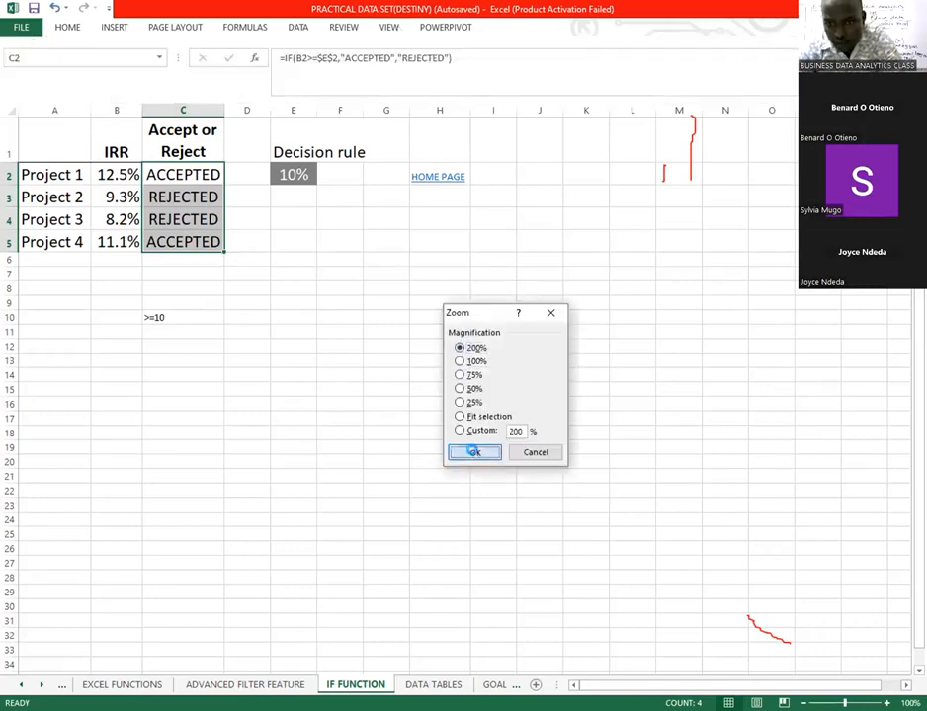
pyautogui.click(473, 451)
pyautogui.click(554, 432)
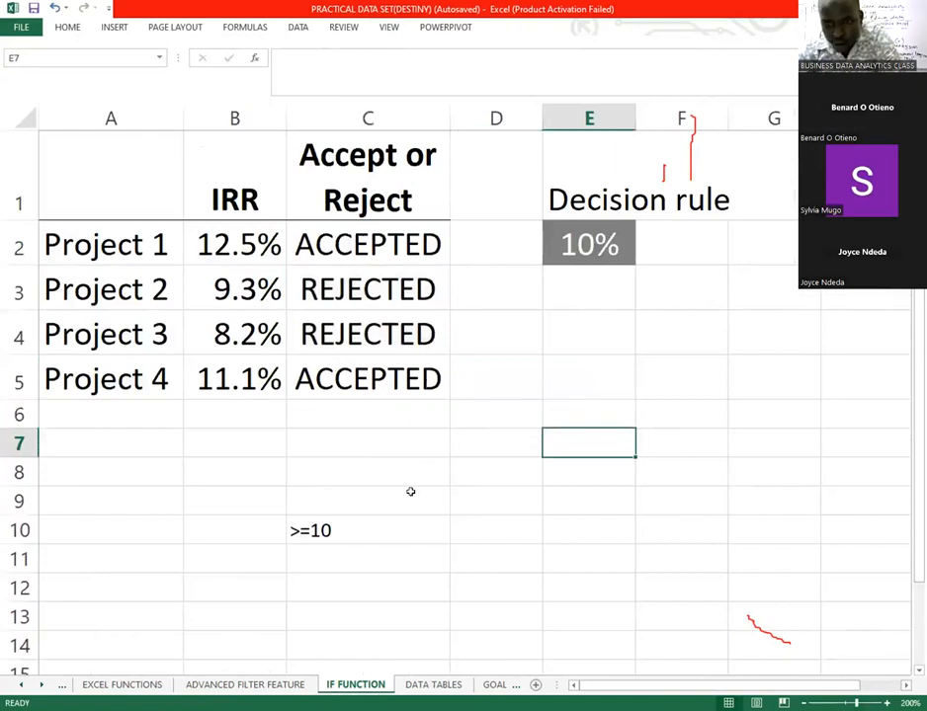
# - Clear the IF formulas from the range C2:C5
pyautogui.moveTo(368, 245); pyautogui.dragTo(352, 365)
pyautogui.press('Delete')
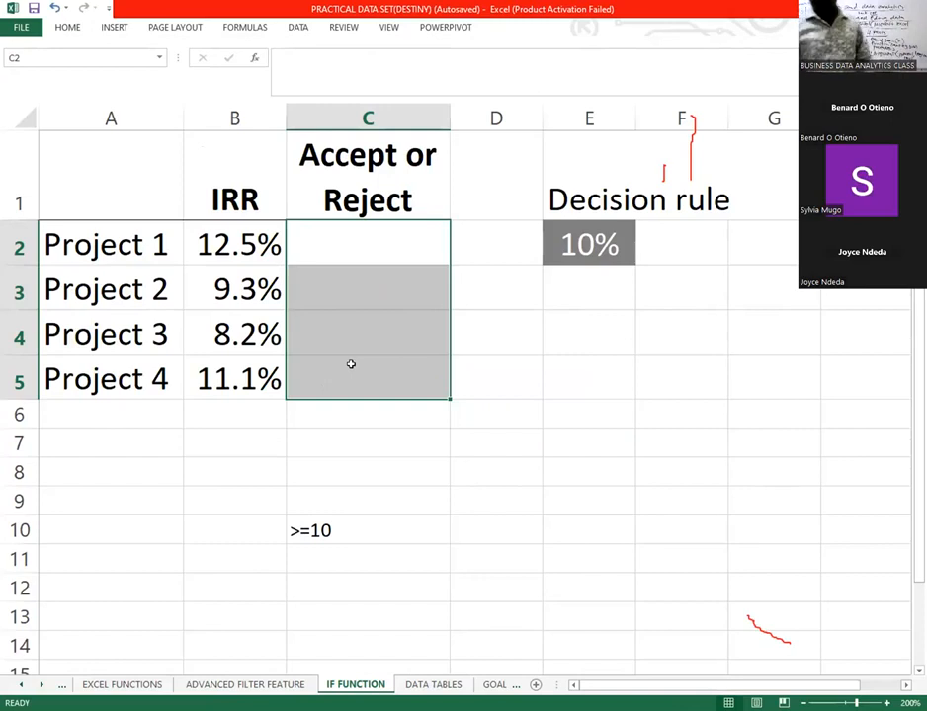
# - Insert the IF function again in C2 with the logical test B2>=$E$2, locking the decision rule cell as absolute
pyautogui.click(354, 238)
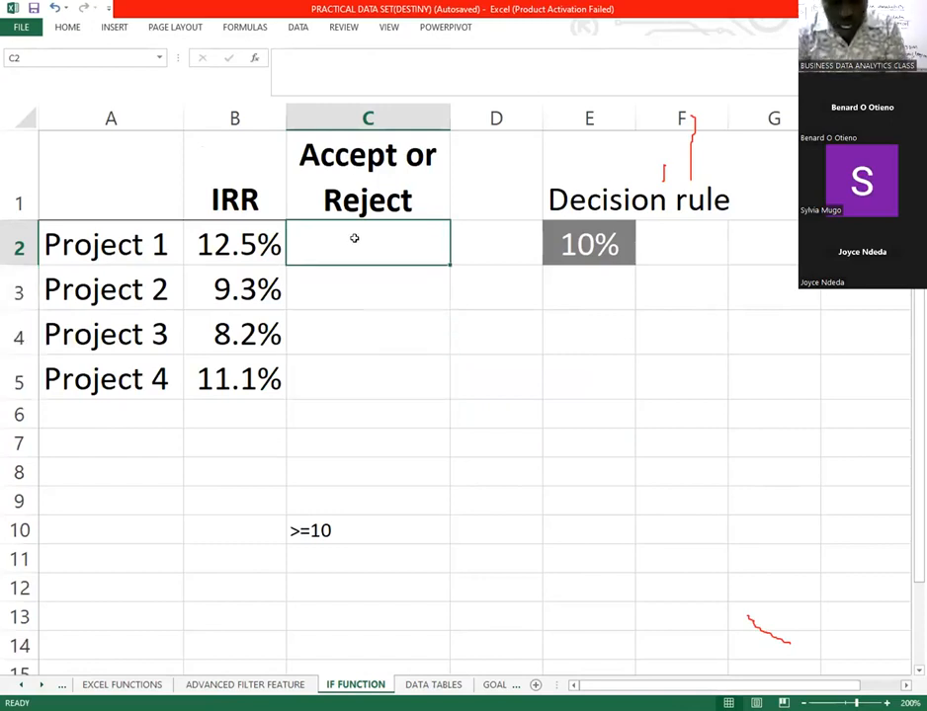
pyautogui.write('=')
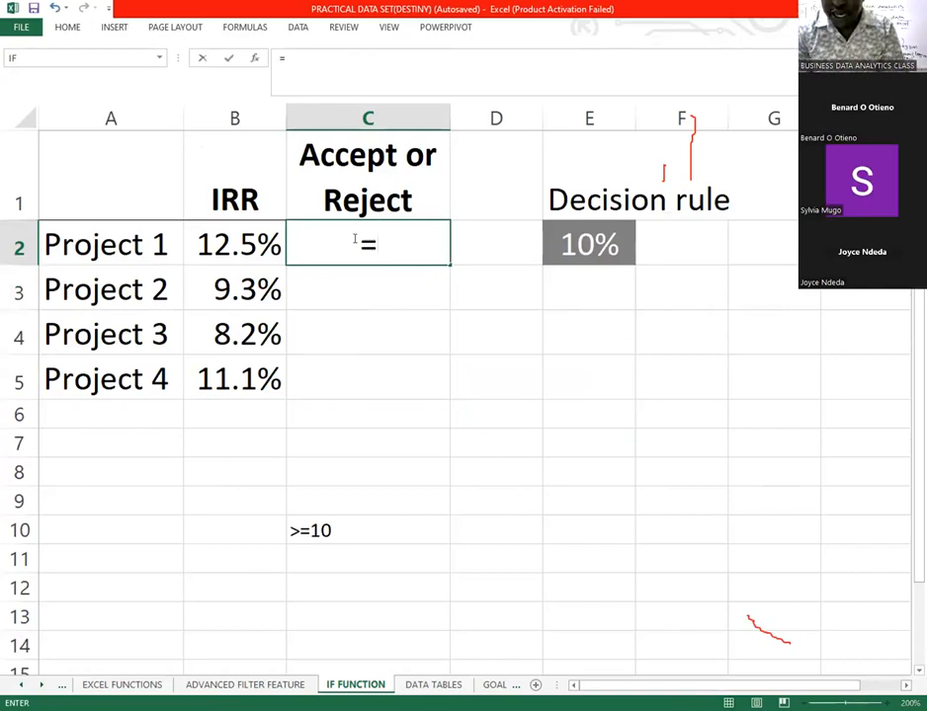
pyautogui.click(255, 58)
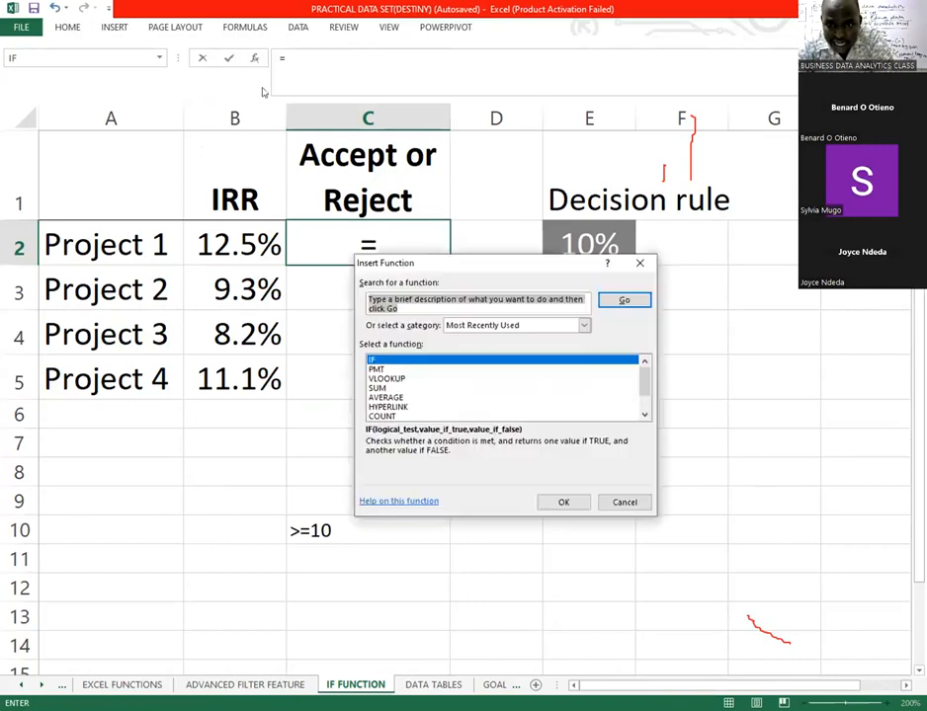
pyautogui.click(563, 502)
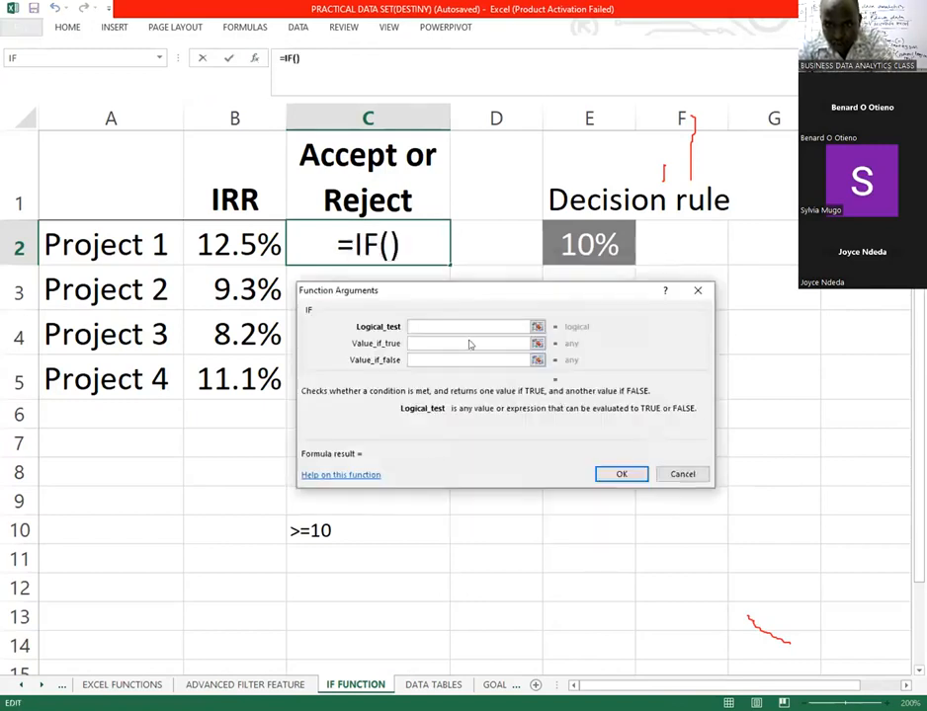
pyautogui.moveTo(463, 290); pyautogui.dragTo(471, 334)
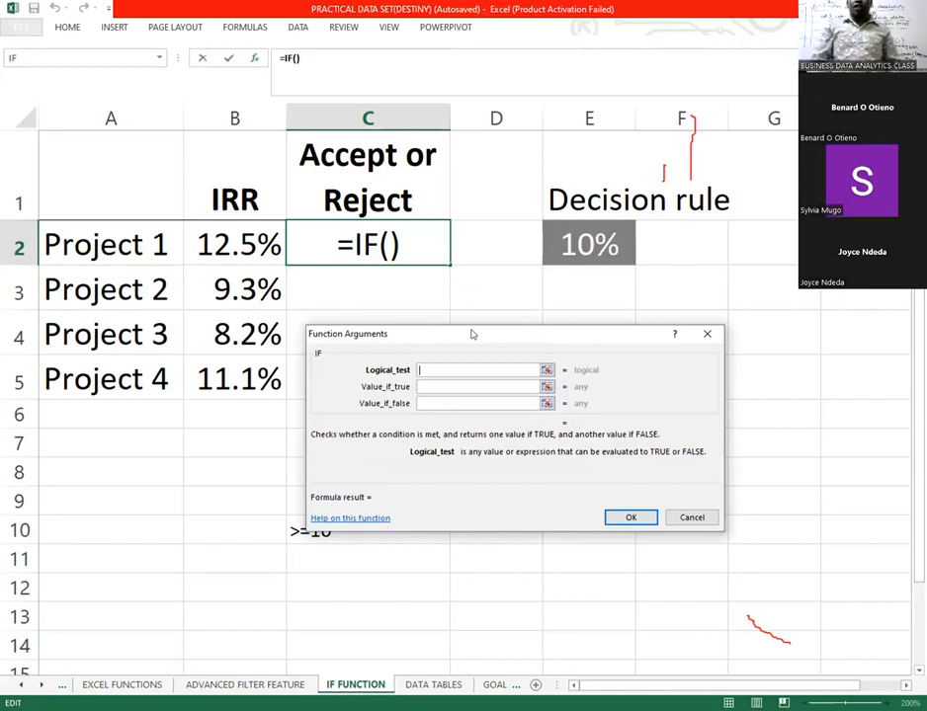
pyautogui.click(218, 249)
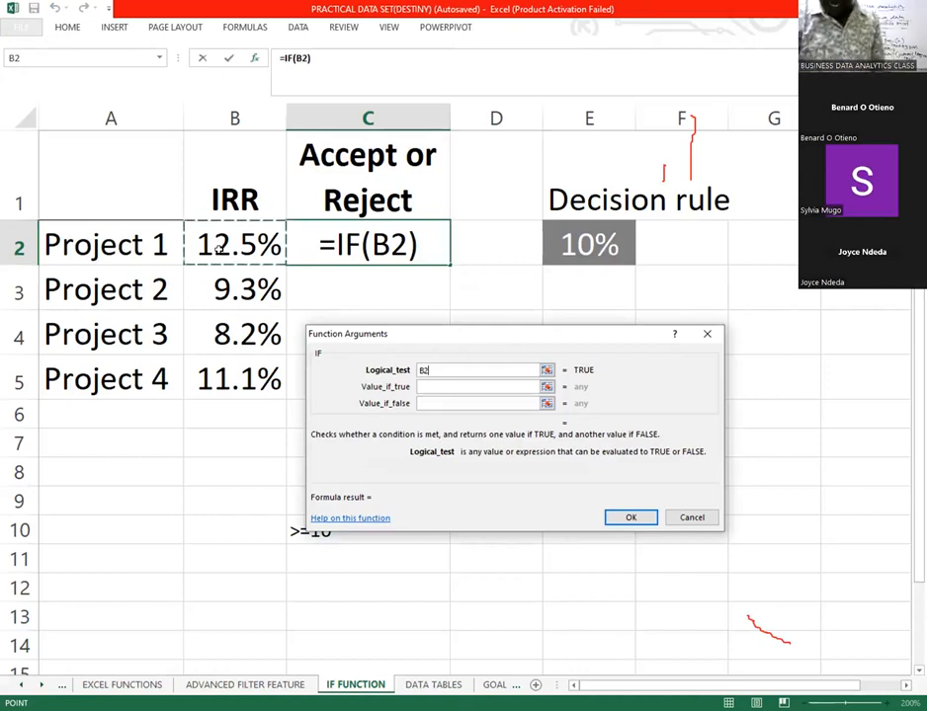
pyautogui.write('>')
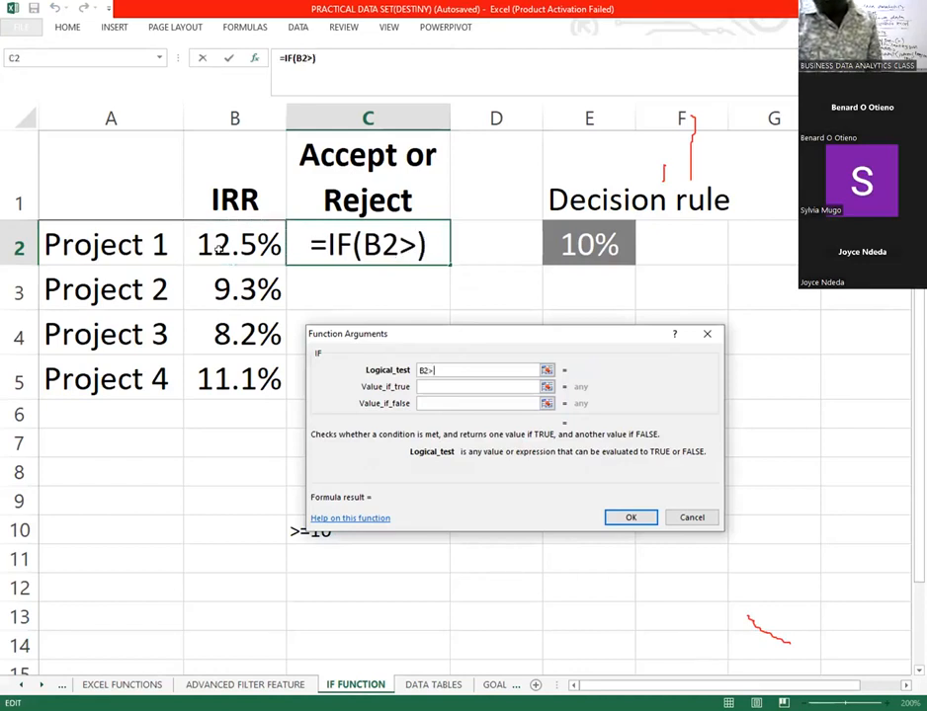
pyautogui.write('=')
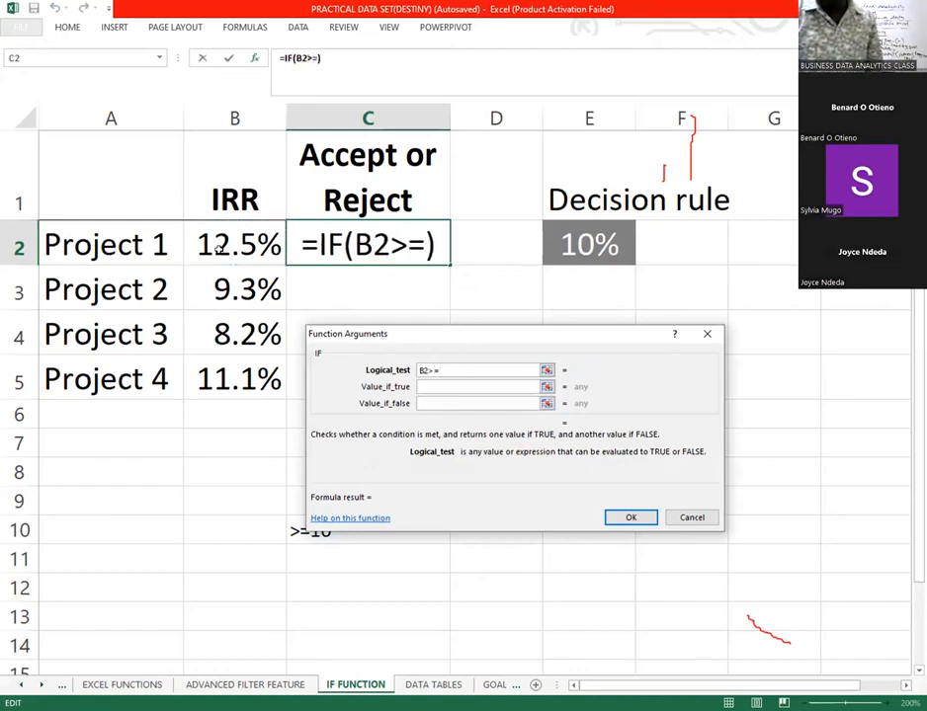
pyautogui.click(585, 246)
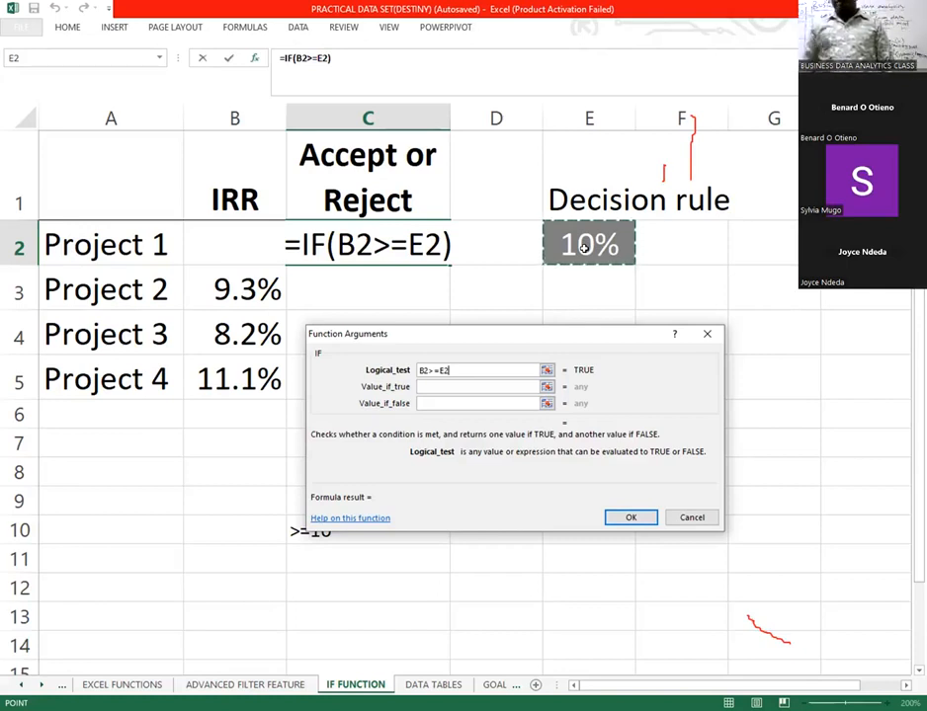
pyautogui.press('F4')
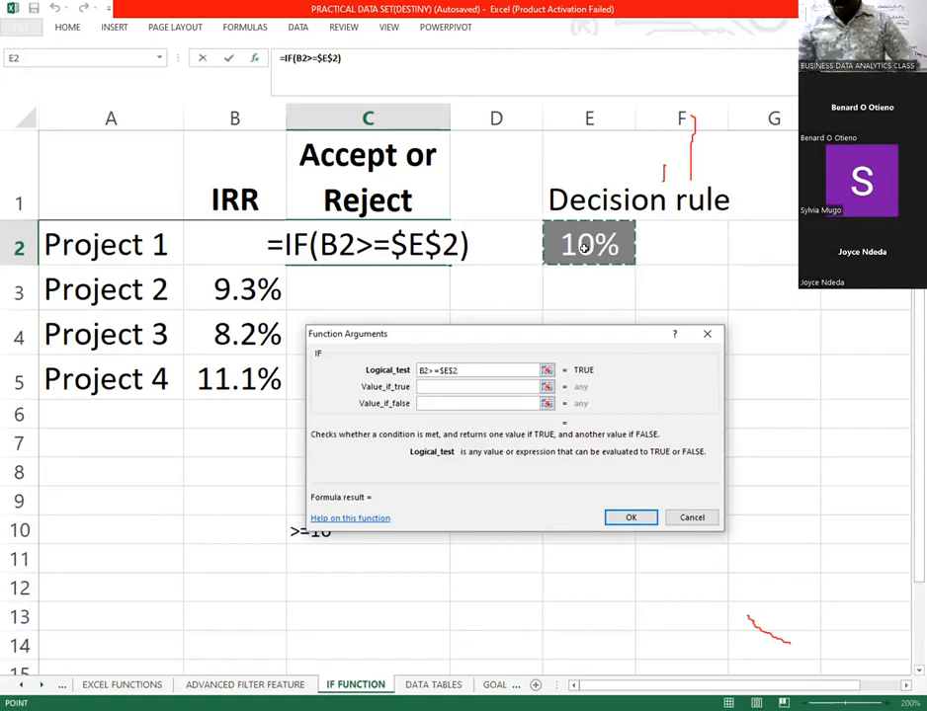
# - Set the IF function's value if true to ACCEPTED and value if false to REJECTED, and enter the formula in C2
pyautogui.click(426, 386)
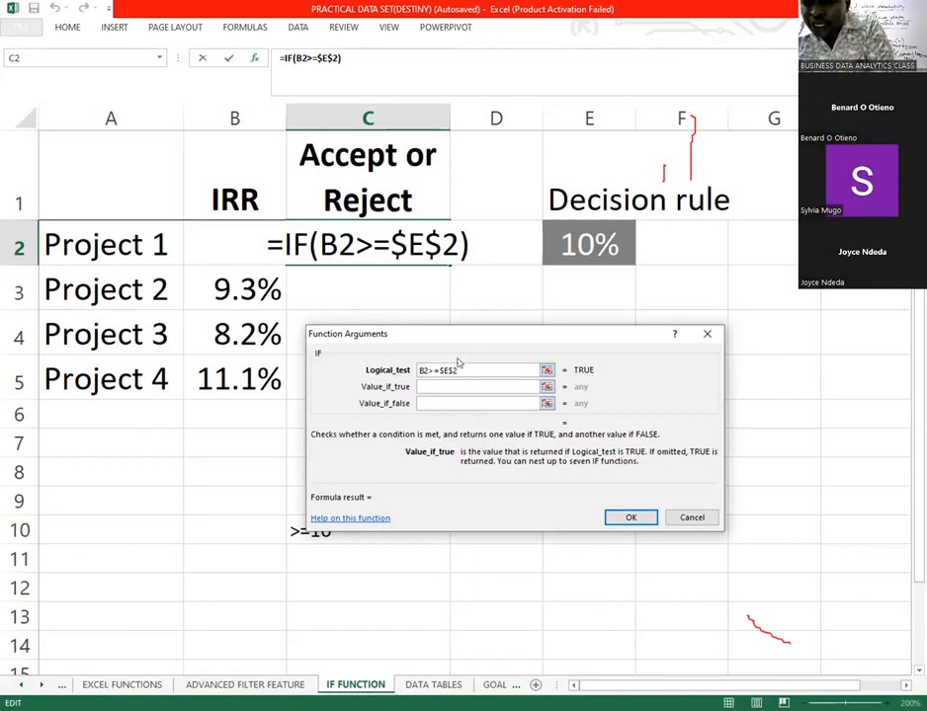
pyautogui.write('ACC')
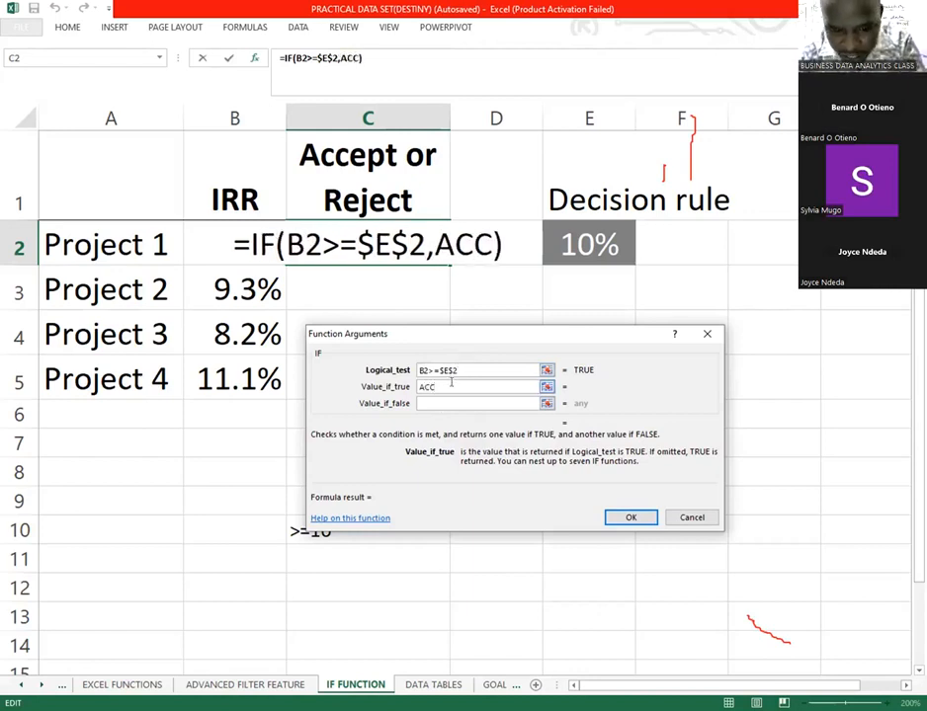
pyautogui.write('EPTED')
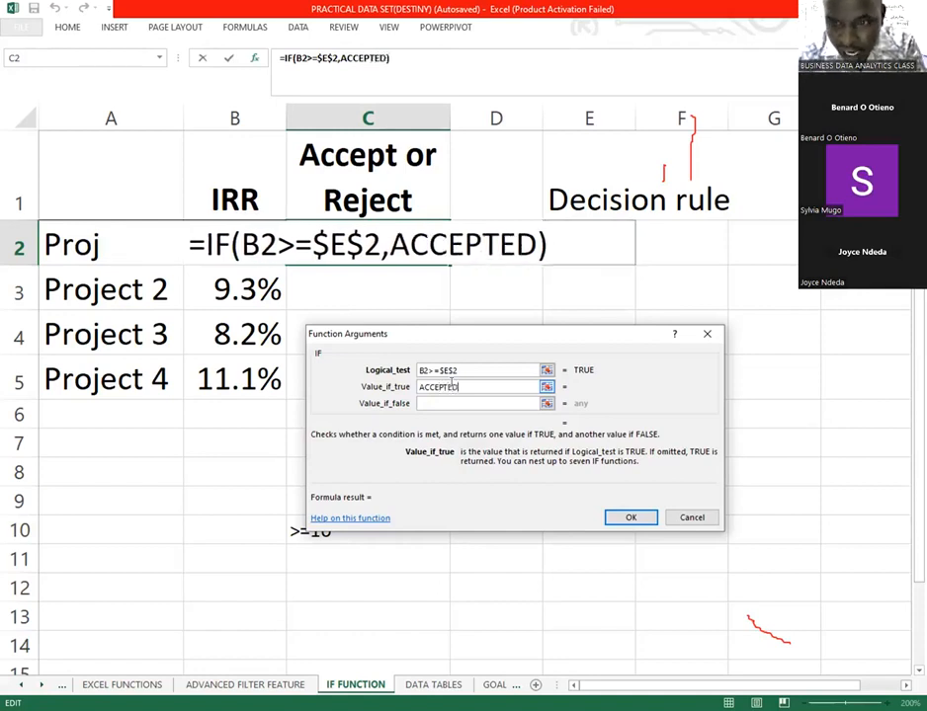
pyautogui.click(447, 402)
pyautogui.write('REJ')
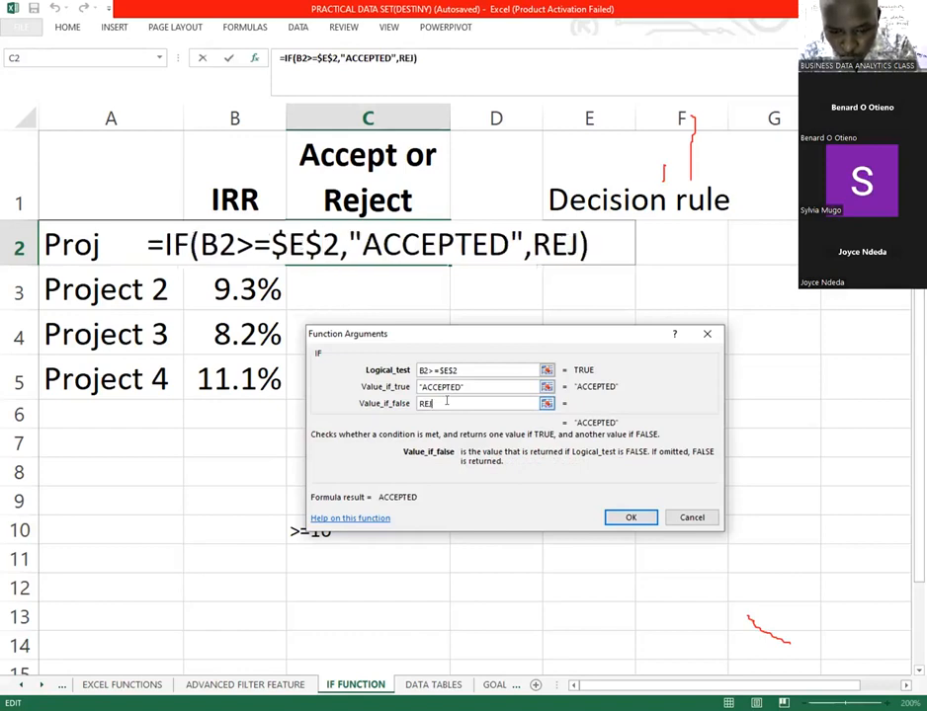
pyautogui.write('ECTED')
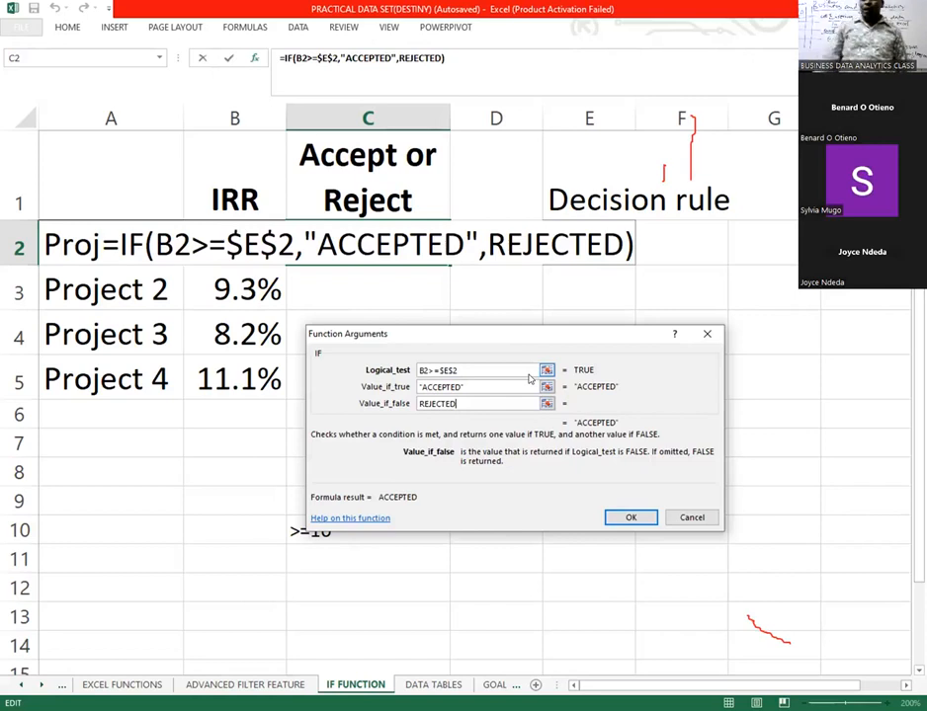
pyautogui.click(637, 516)
# - Fill the IF formula from C2 down to C6 and clear the extra formula in C6
pyautogui.moveTo(448, 264); pyautogui.dragTo(391, 420)
pyautogui.click(352, 422)
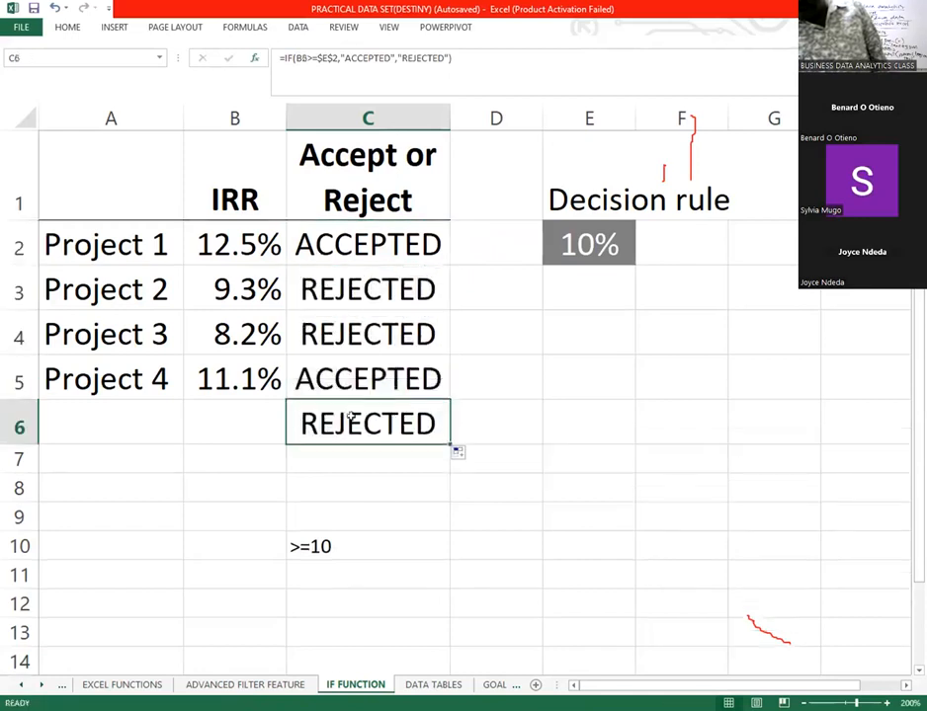
pyautogui.press('Delete')
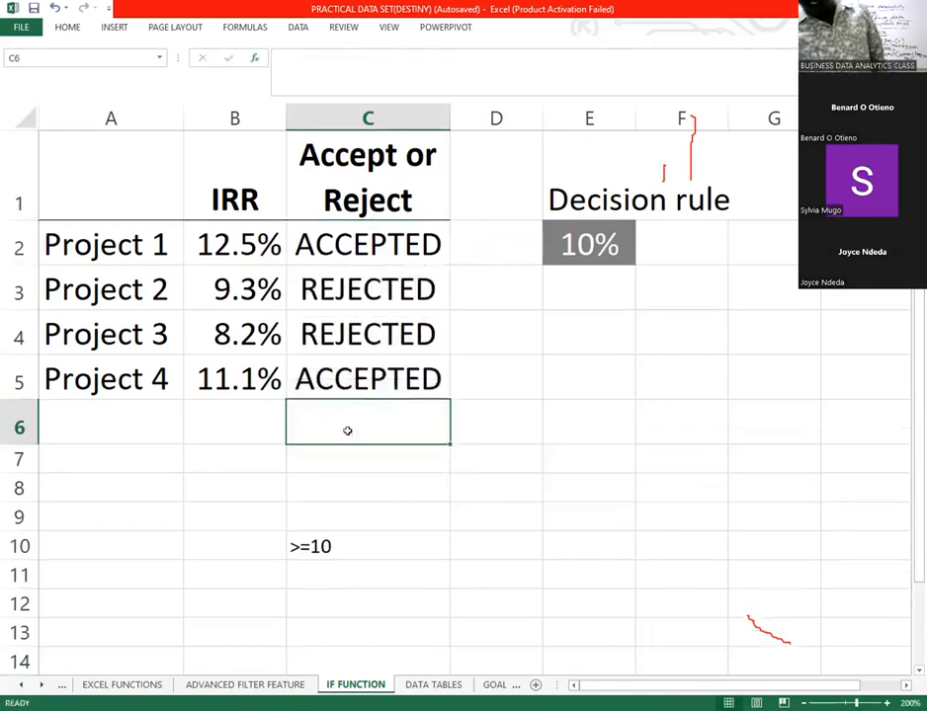
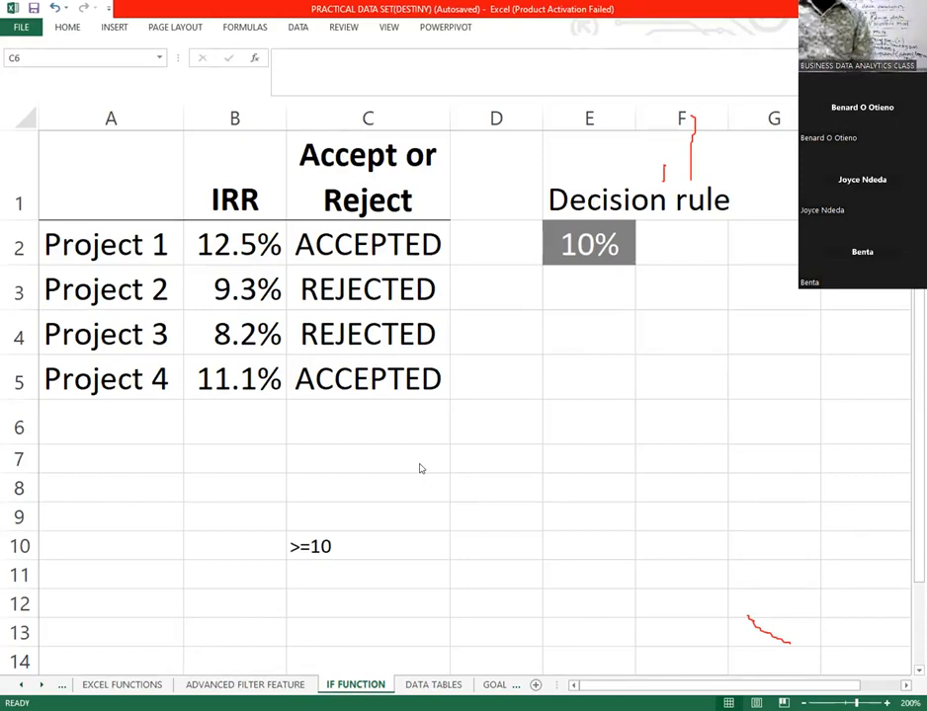
pyautogui.moveTo(225, 196); pyautogui.dragTo(352, 179)
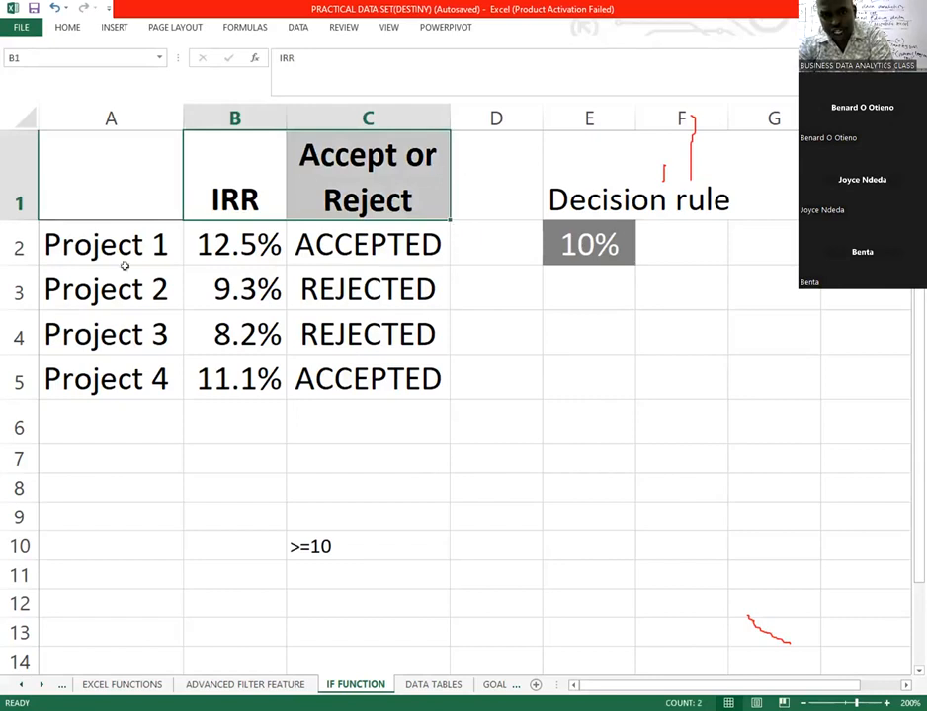
pyautogui.moveTo(93, 246); pyautogui.dragTo(109, 383)
pyautogui.moveTo(192, 183); pyautogui.dragTo(345, 188)
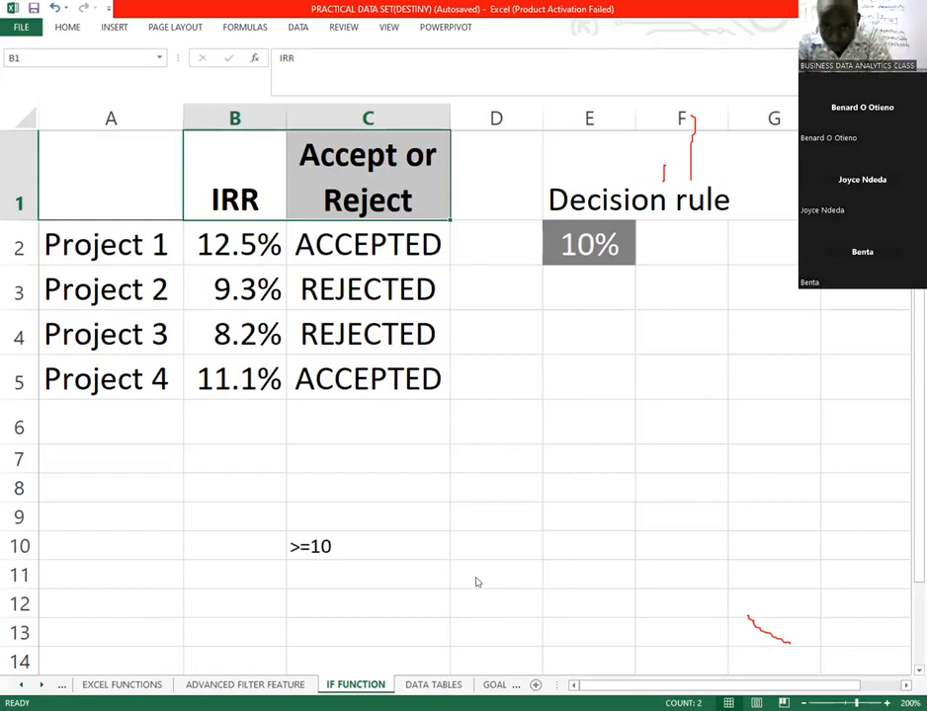
pyautogui.click(477, 582)
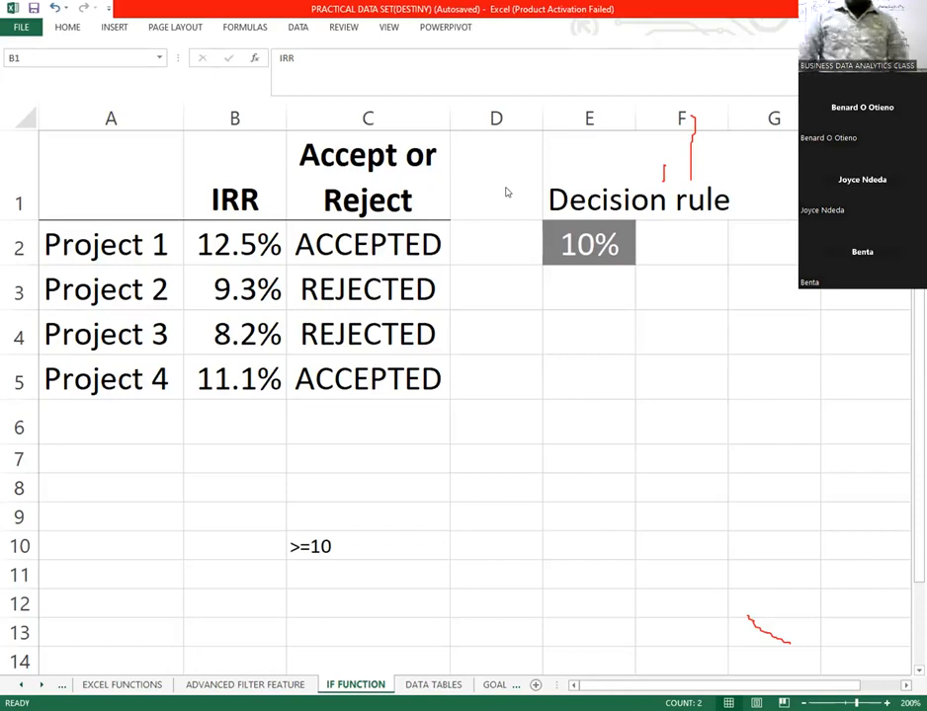
# - Set the zoom of the IF FUNCTION sheet to 100%
pyautogui.click(585, 236)
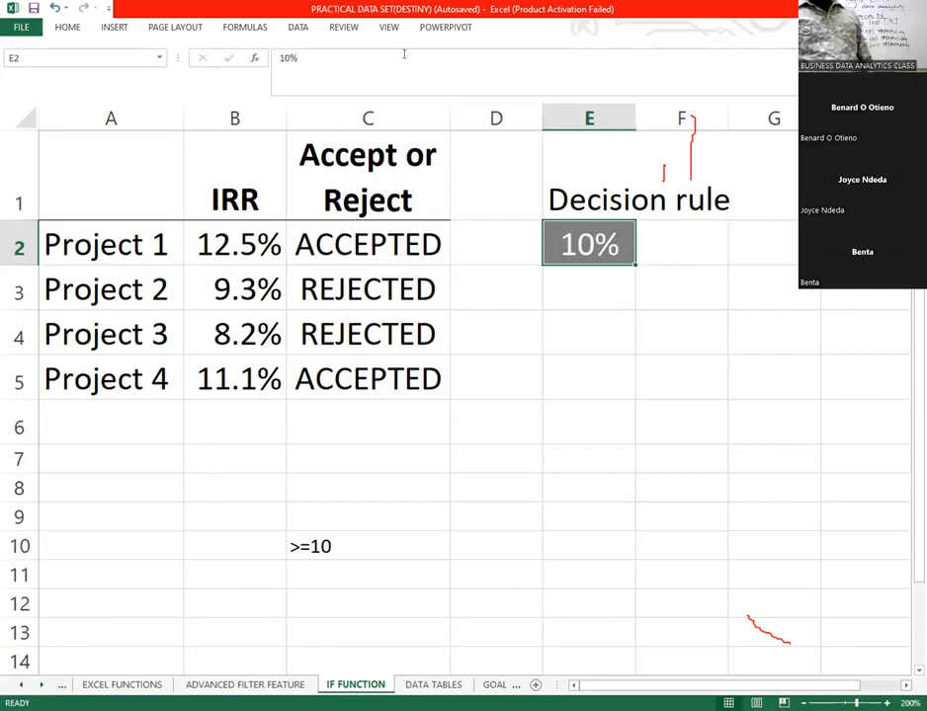
pyautogui.click(387, 26)
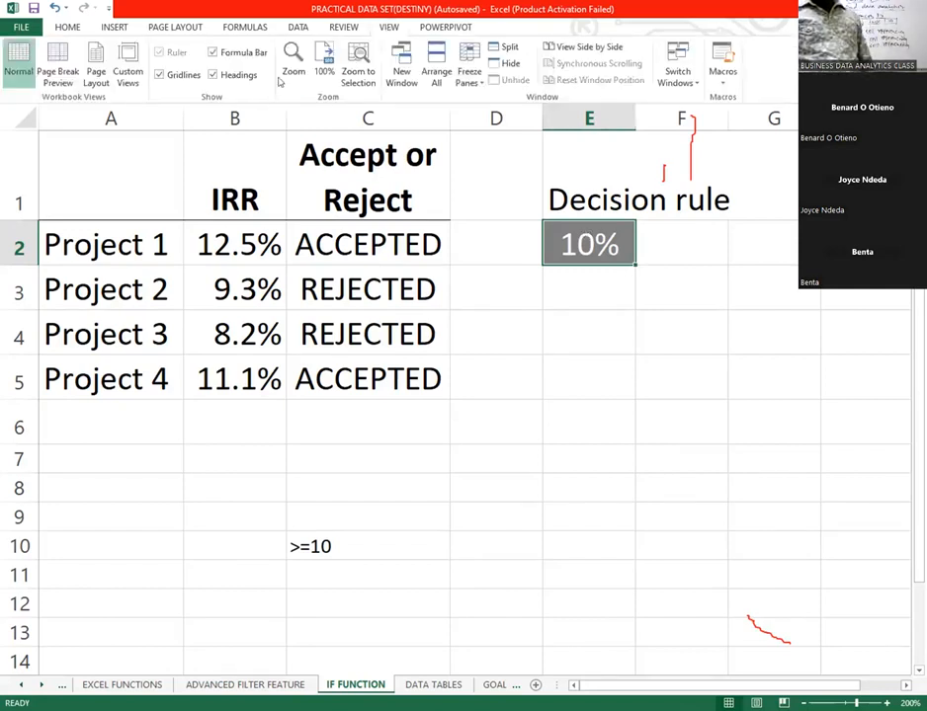
pyautogui.click(317, 79)
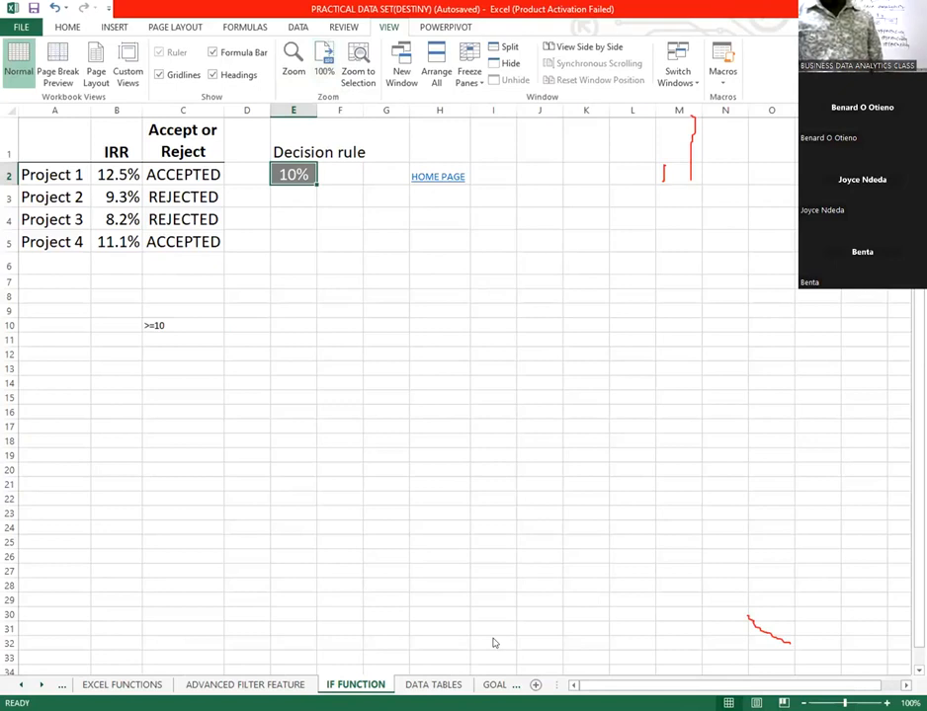
pyautogui.click(478, 316)
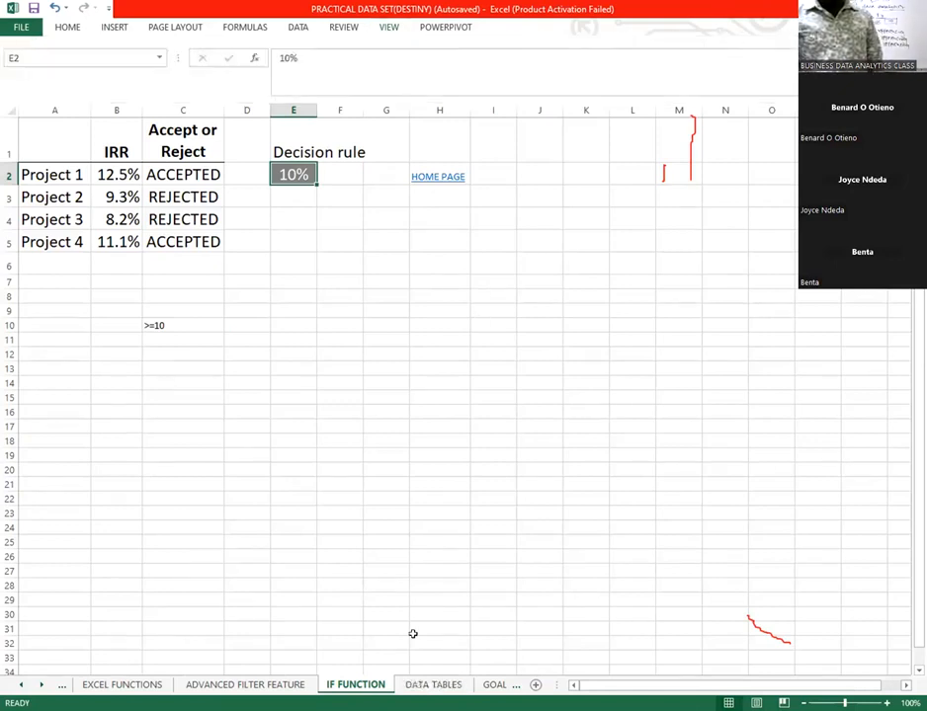
# - Follow the HOME PAGE link to the dataset summary, view the SCENARIO ANALYSIS sheet, and return to the summary
pyautogui.click(435, 180)
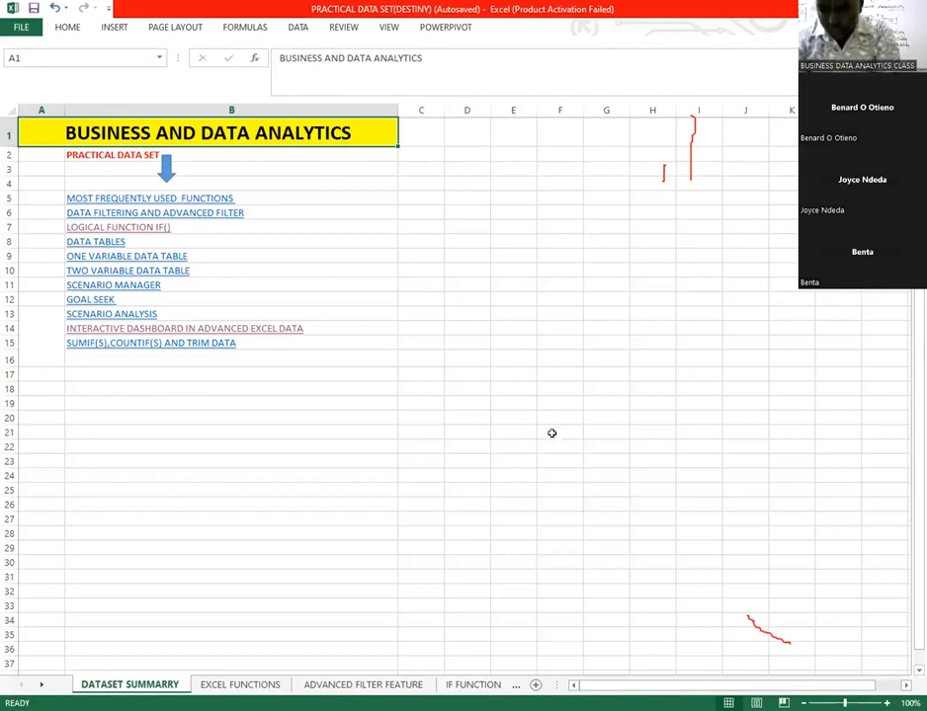
pyautogui.click(467, 469)
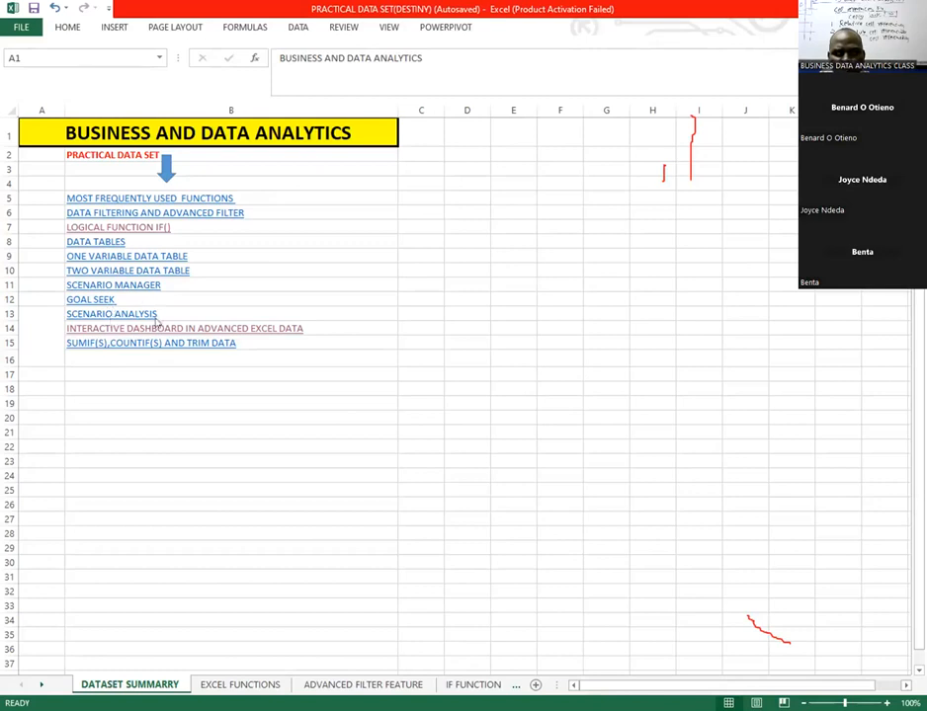
pyautogui.click(125, 313)
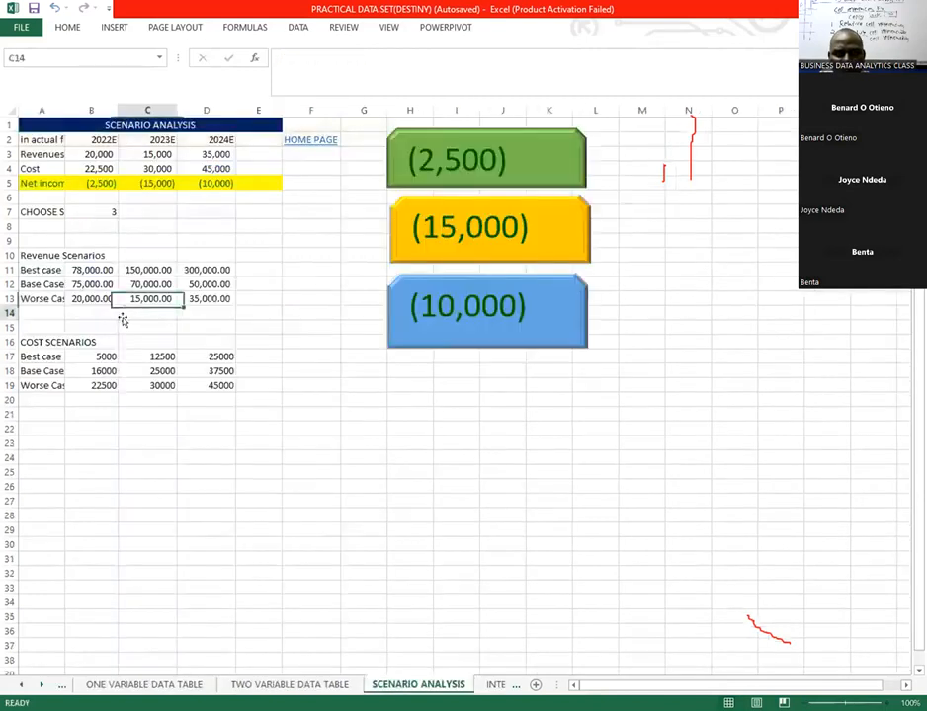
pyautogui.click(312, 139)
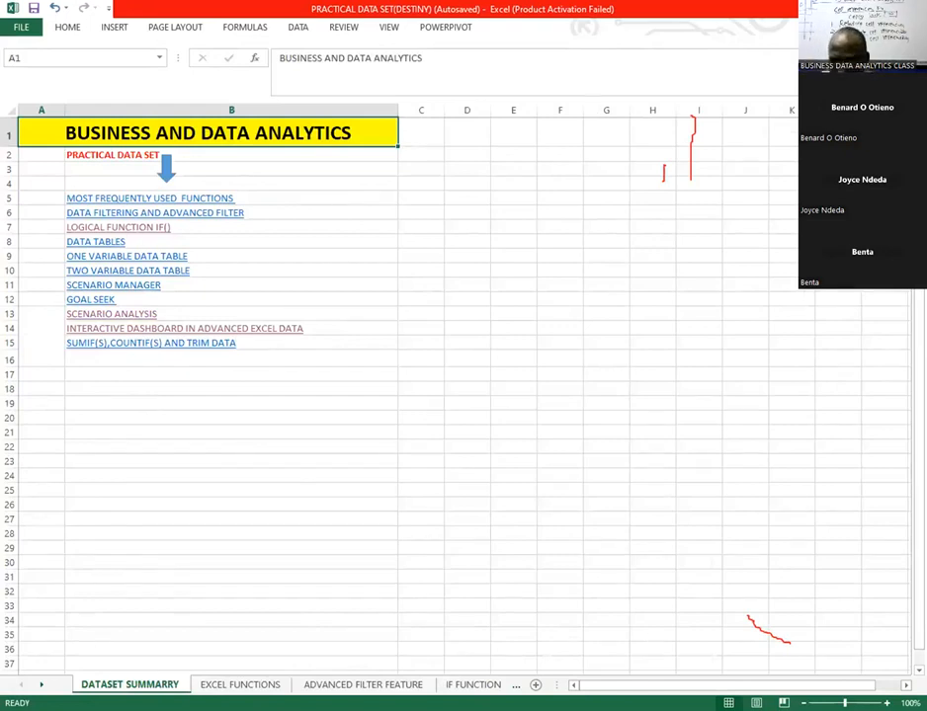
# - Open the interactive dashboard dataset from the summary and fit the Product and Country columns to their contents
pyautogui.click(137, 331)
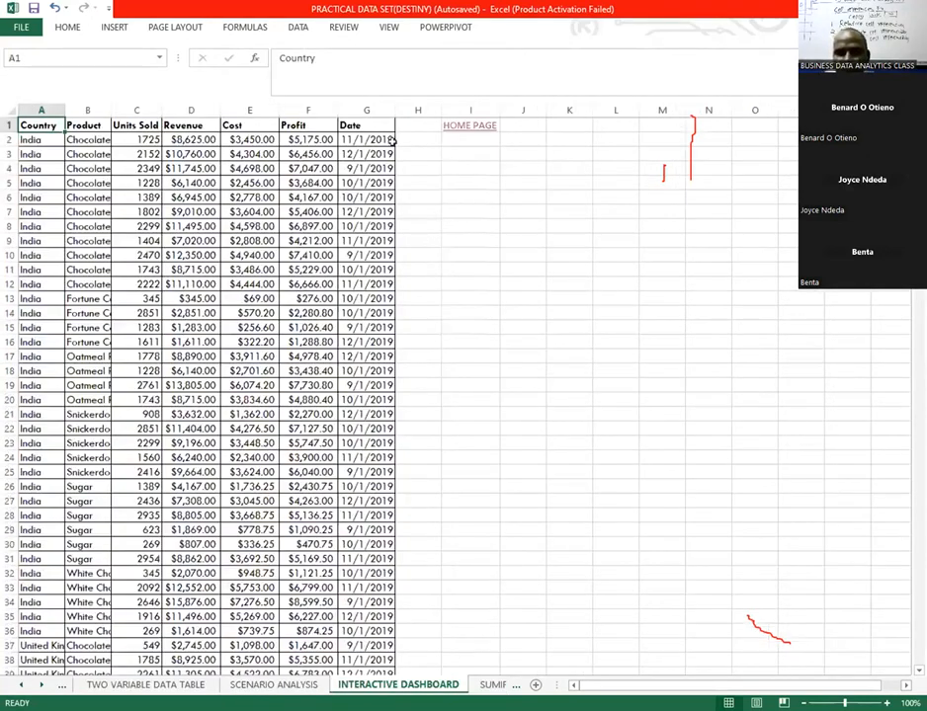
pyautogui.scroll(-20, 315, 294)
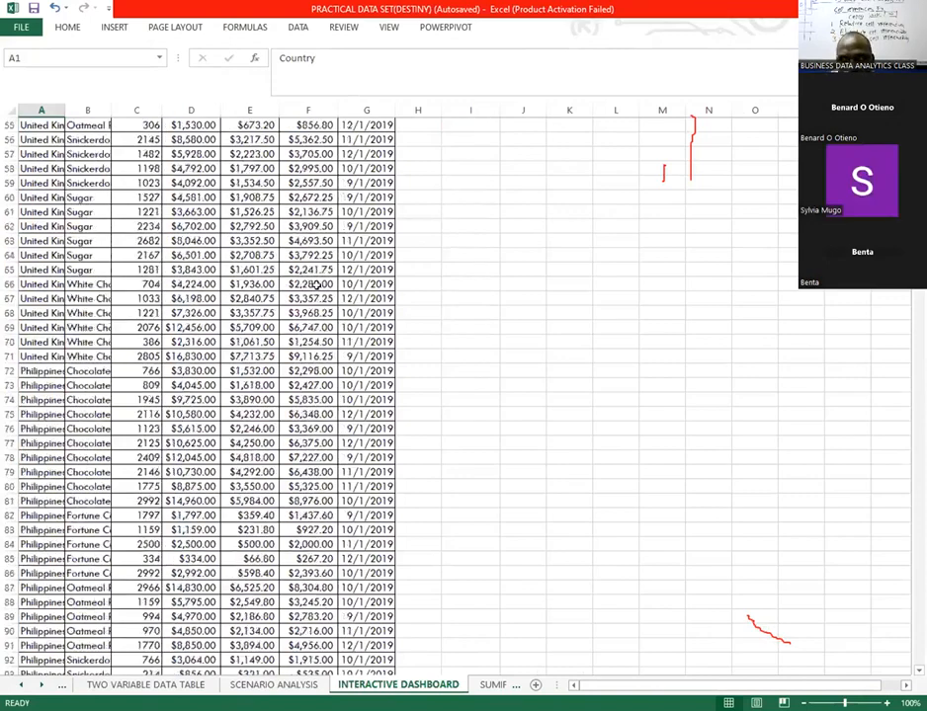
pyautogui.scroll(20, 315, 283)
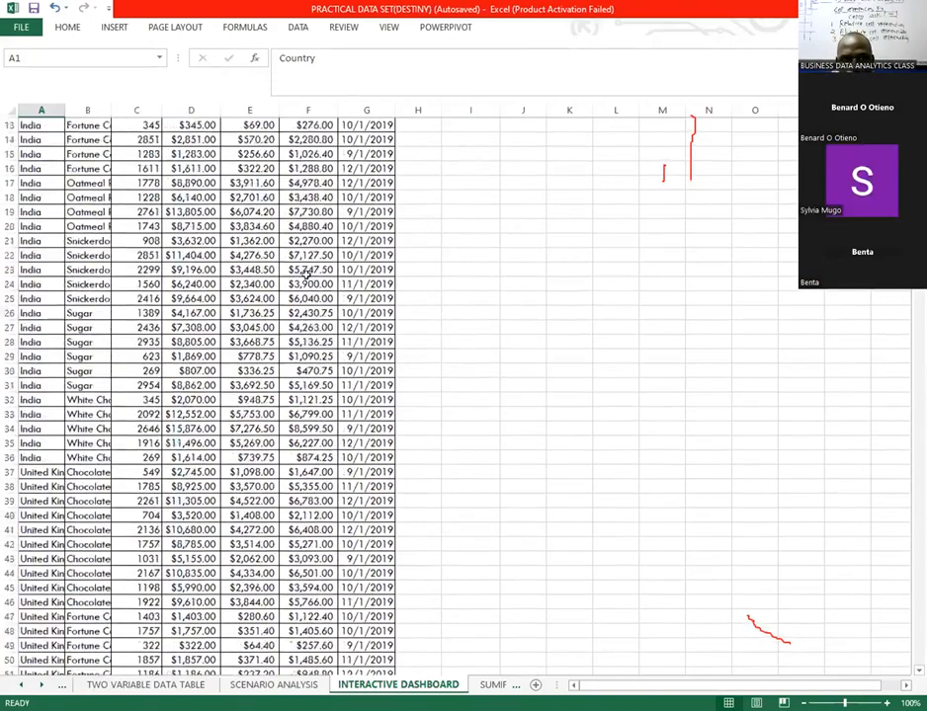
pyautogui.moveTo(111, 110); pyautogui.dragTo(122, 102)
pyautogui.doubleClick(121, 108)
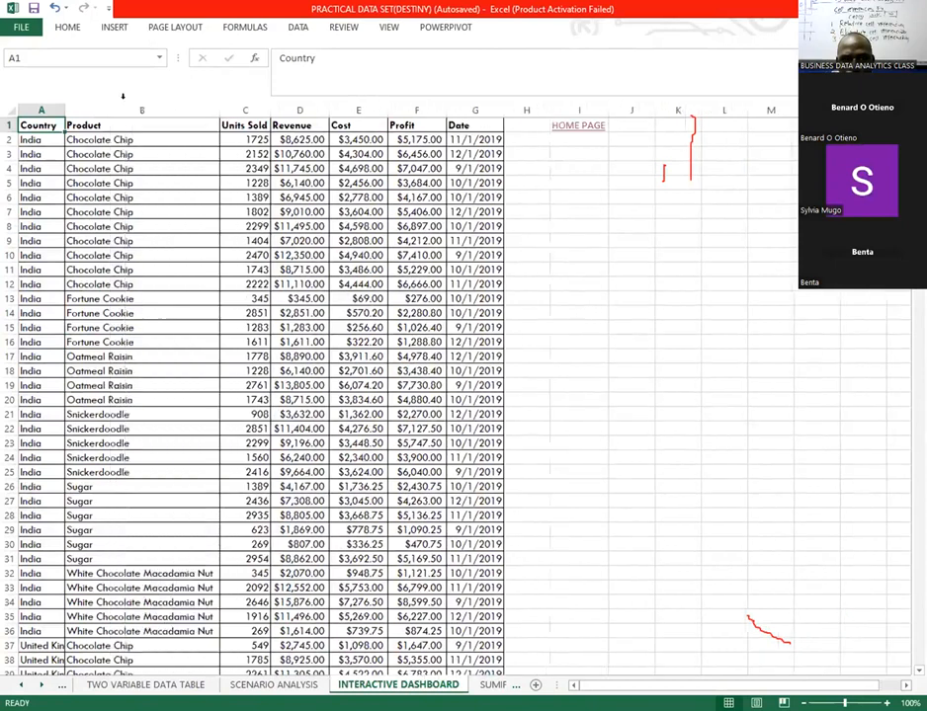
pyautogui.doubleClick(61, 109)
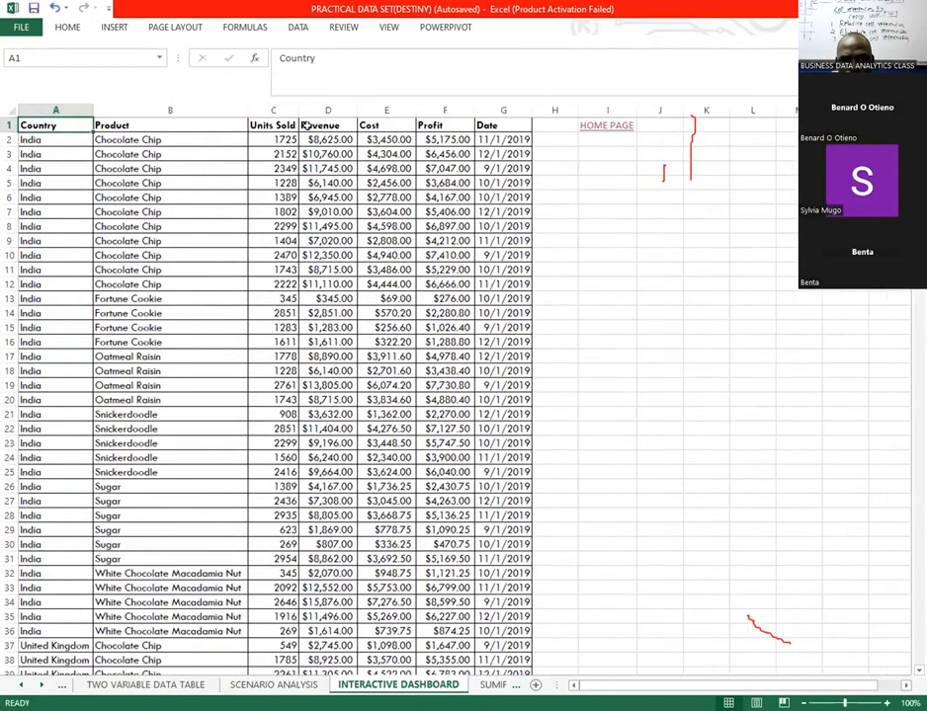
# - Examine the dataset's column headings and the Product column from its heading down to the last record
pyautogui.click(326, 126)
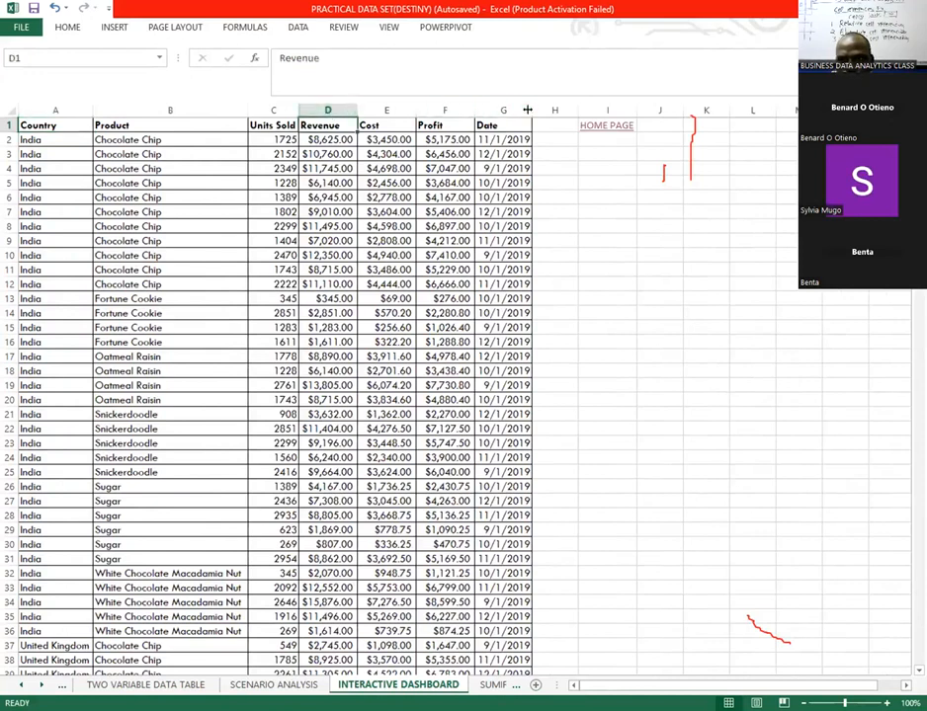
pyautogui.click(108, 125)
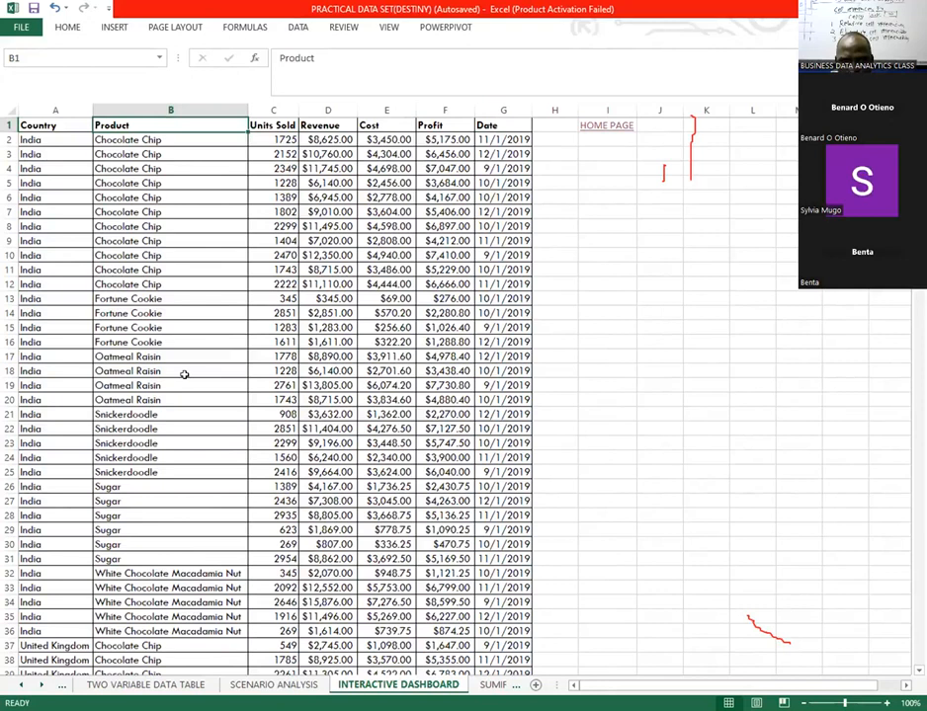
pyautogui.click(165, 327)
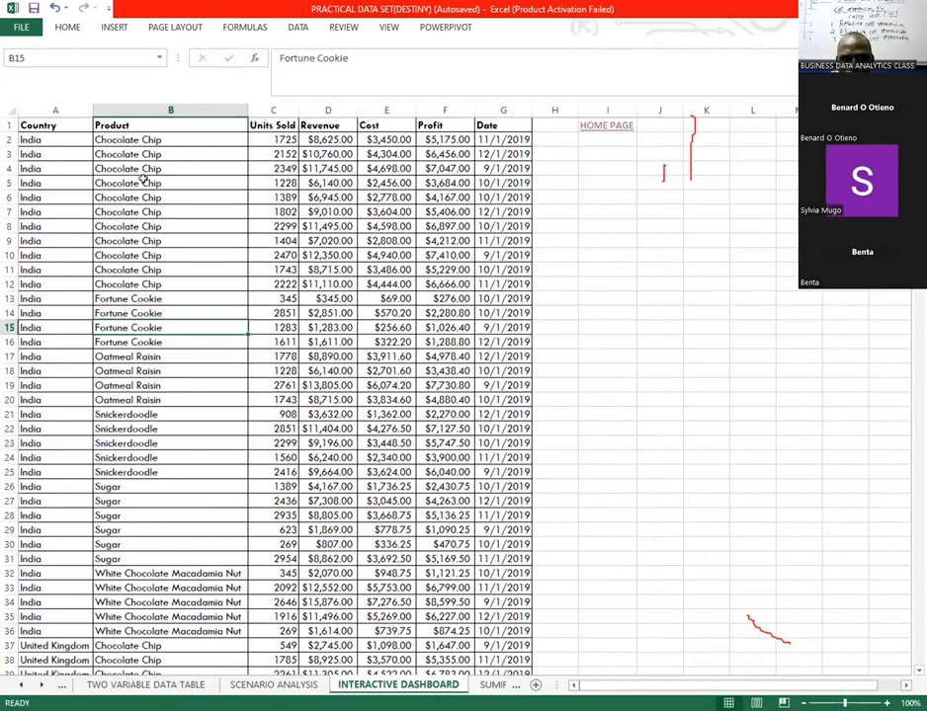
pyautogui.click(134, 125)
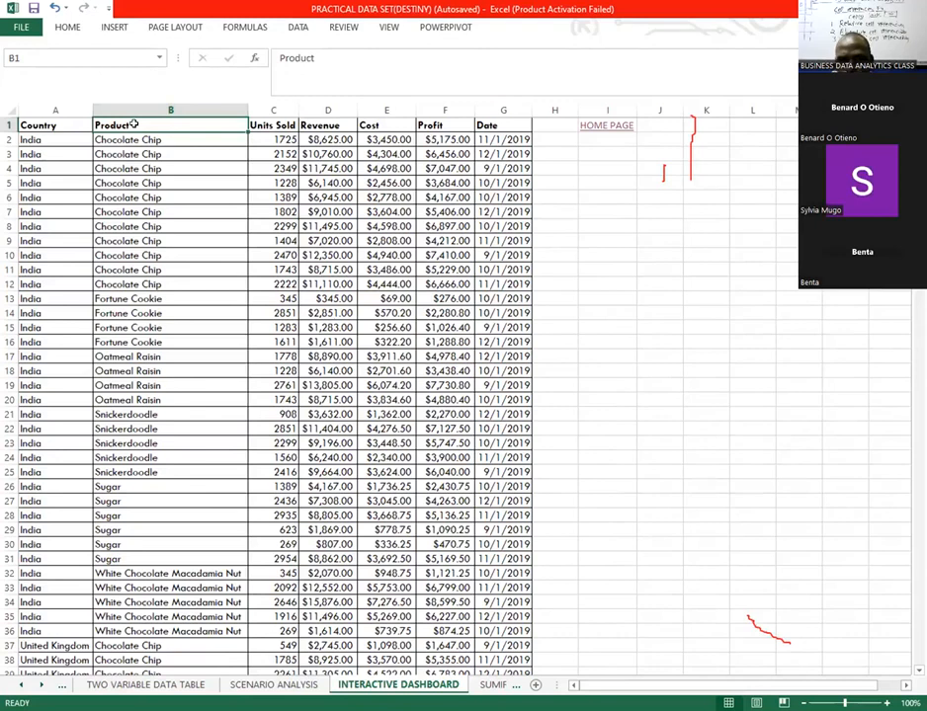
pyautogui.hotkey('ctrl', 'shift', 'Down')
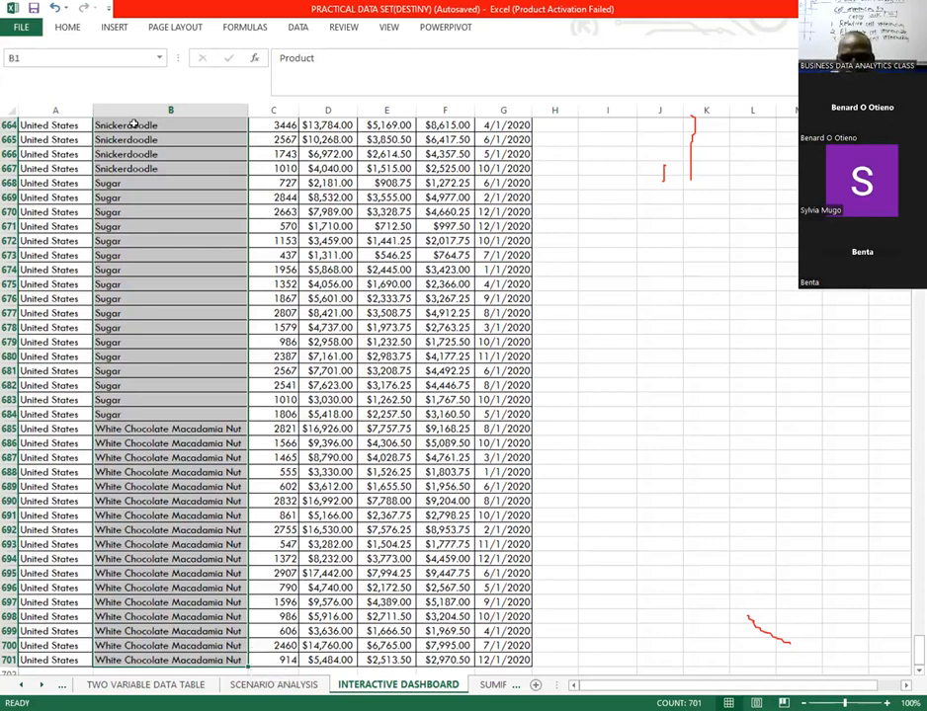
pyautogui.scroll(-4, 94, 341)
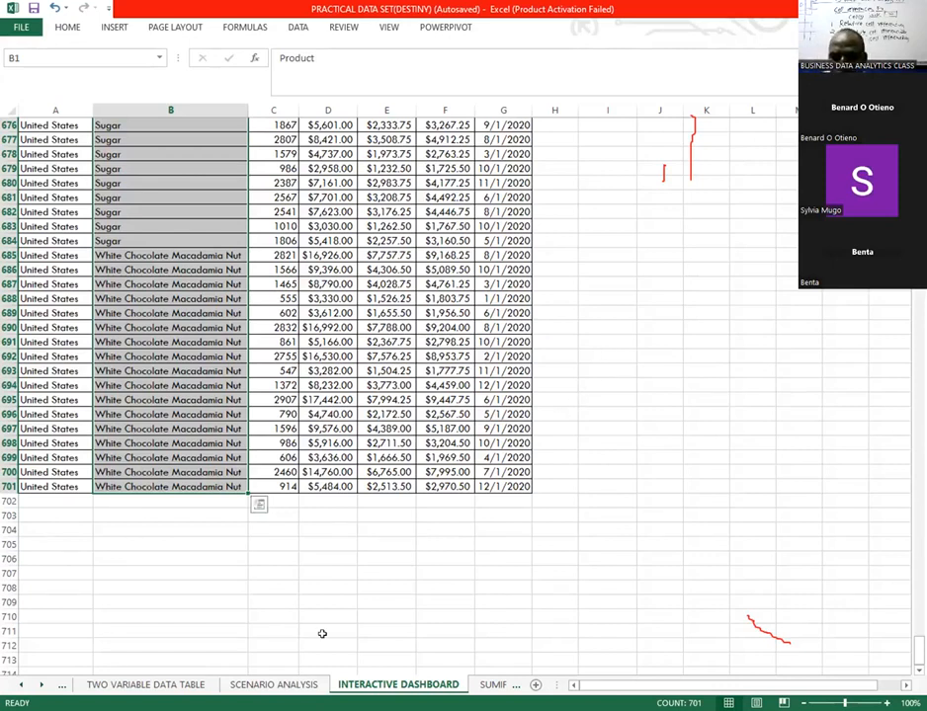
pyautogui.click(322, 634)
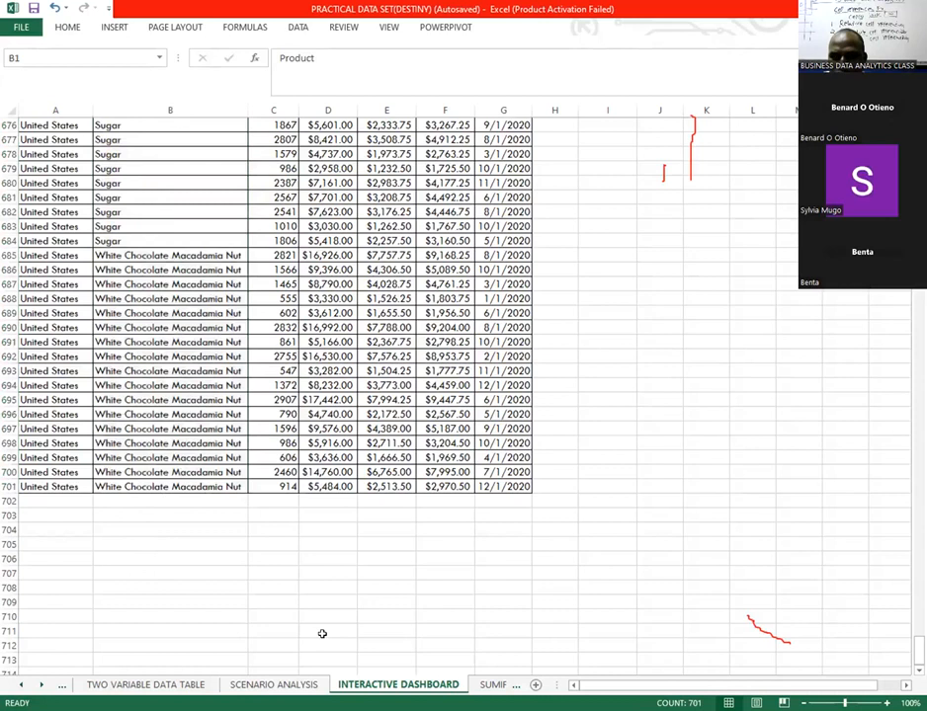
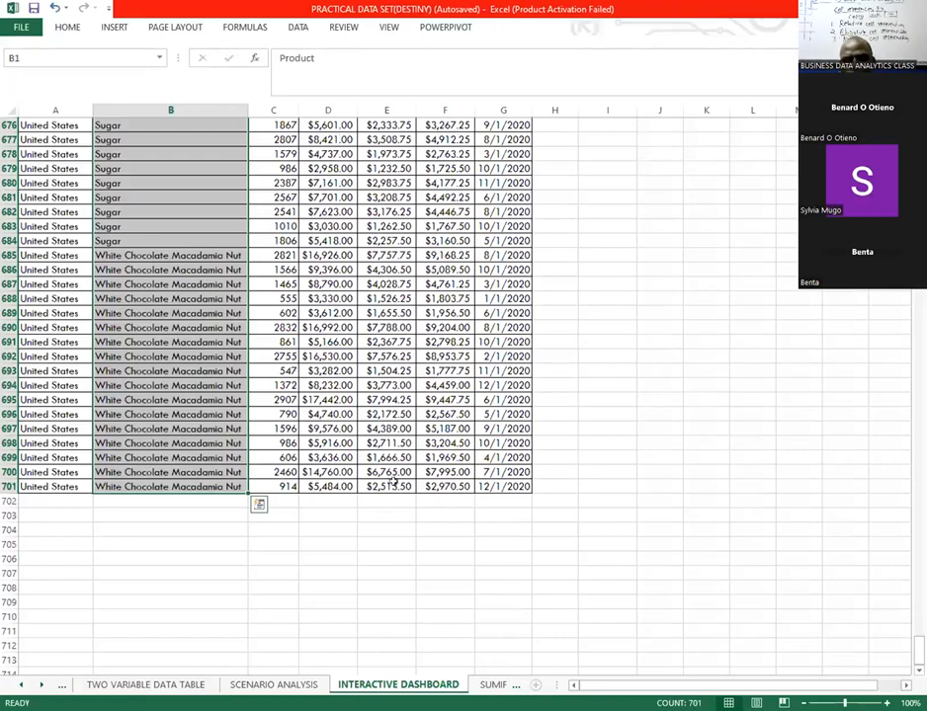
pyautogui.click(393, 542)
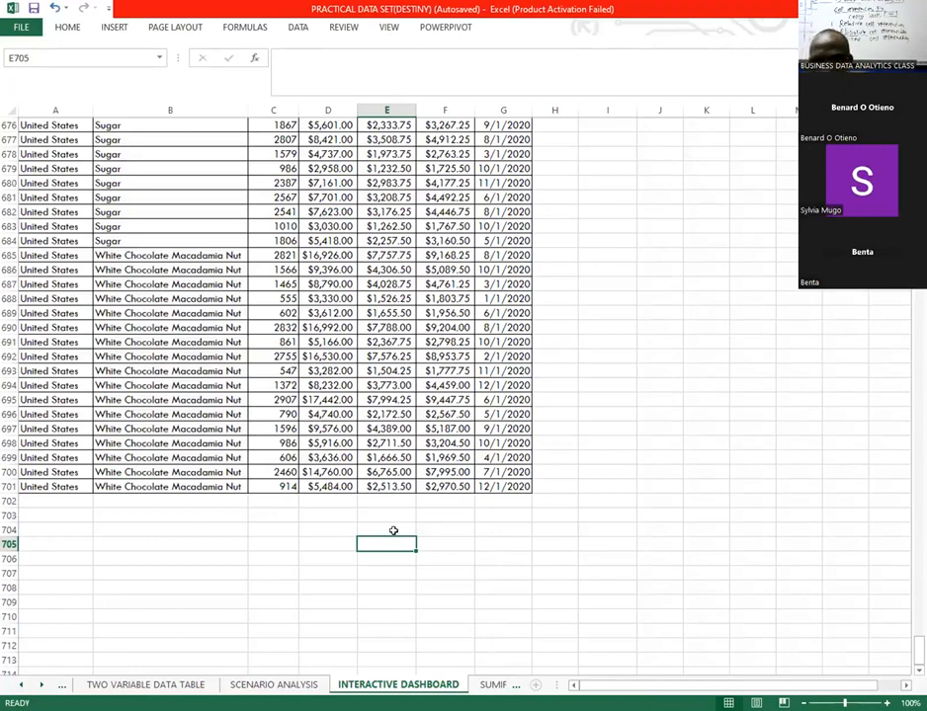
# - Copy the entire sales table, from Country to Date, on the INTERACTIVE DASHBOARD sheet
pyautogui.click(226, 205)
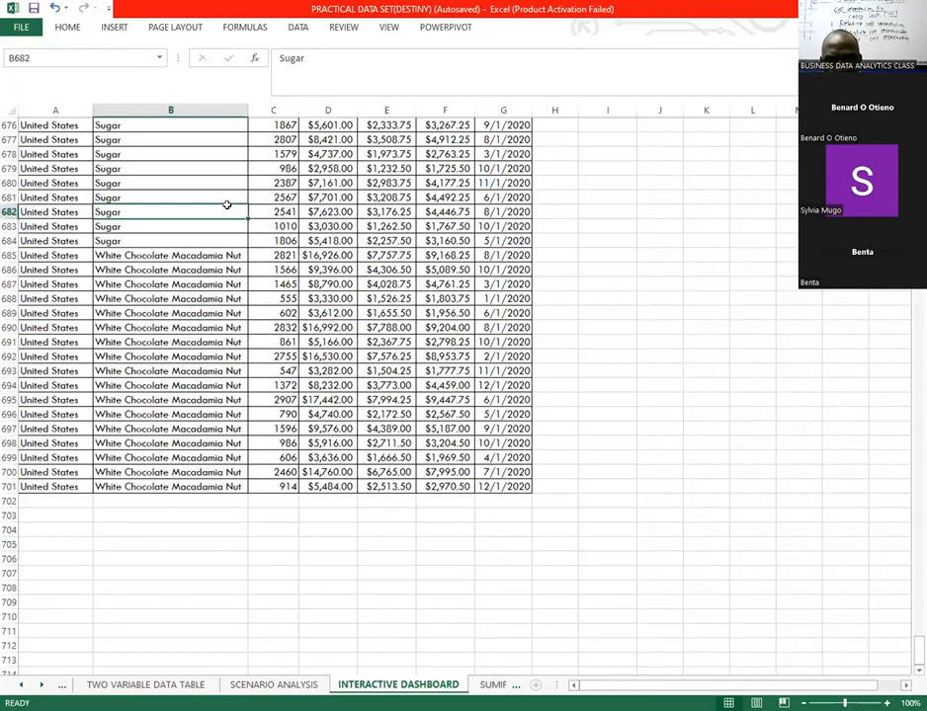
pyautogui.hotkey('ctrl', 'a')
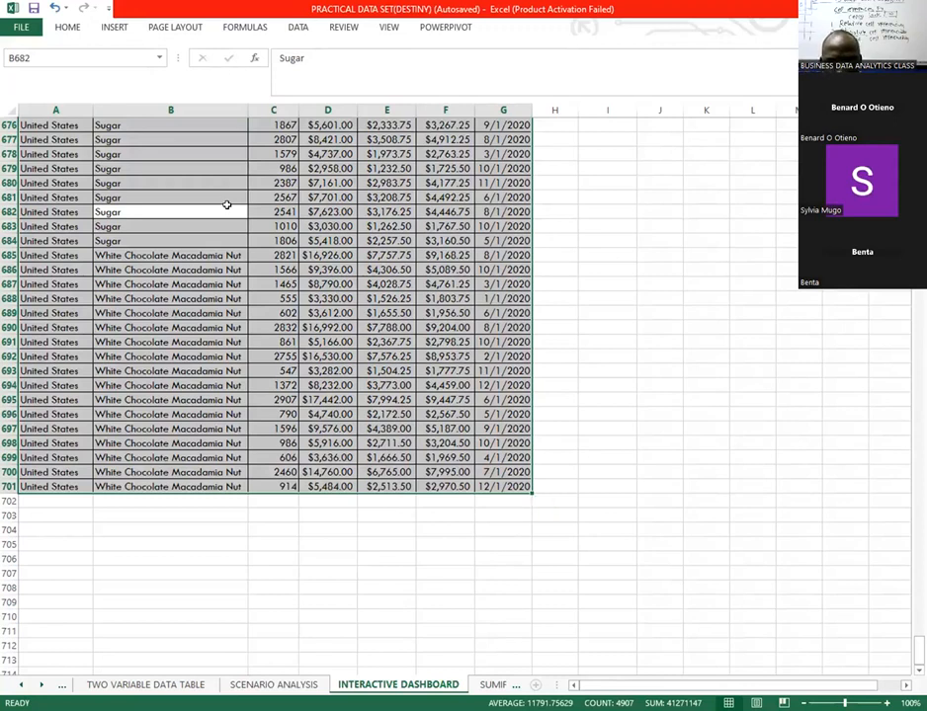
pyautogui.hotkey('ctrl', 'c')
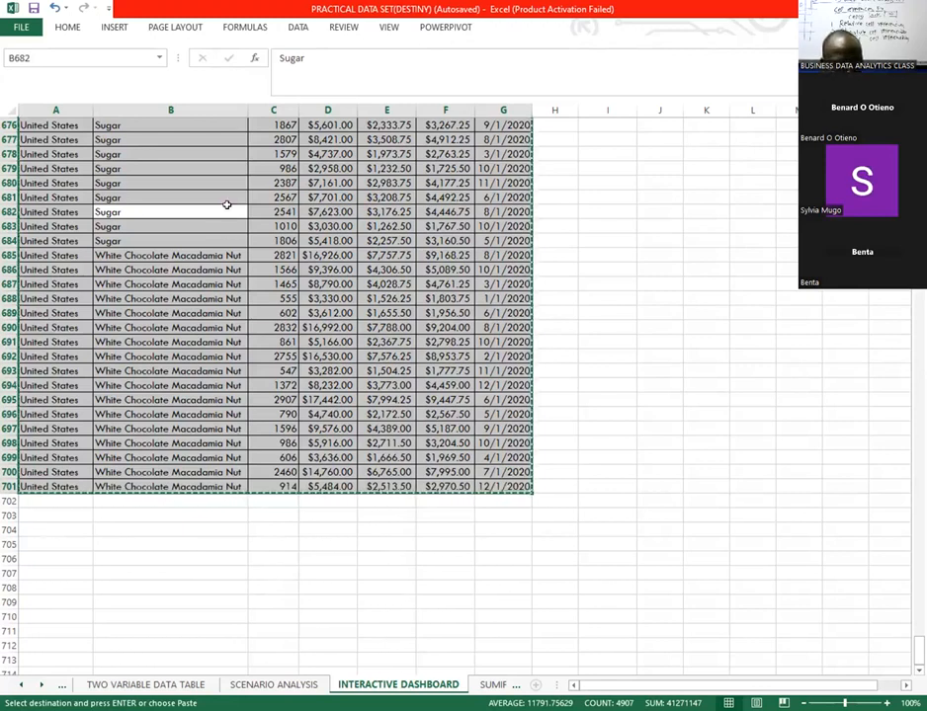
pyautogui.click(226, 204)
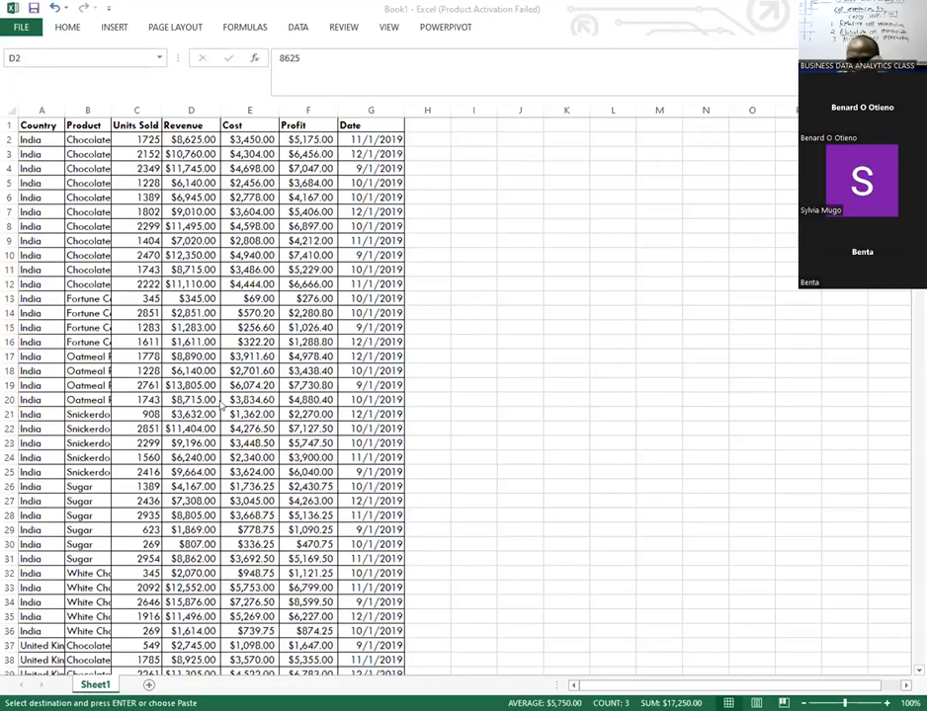
# - Format all Revenue, Cost and Profit values, D2 through F701, as Currency with the KES symbol and two decimal places
pyautogui.click(414, 385)
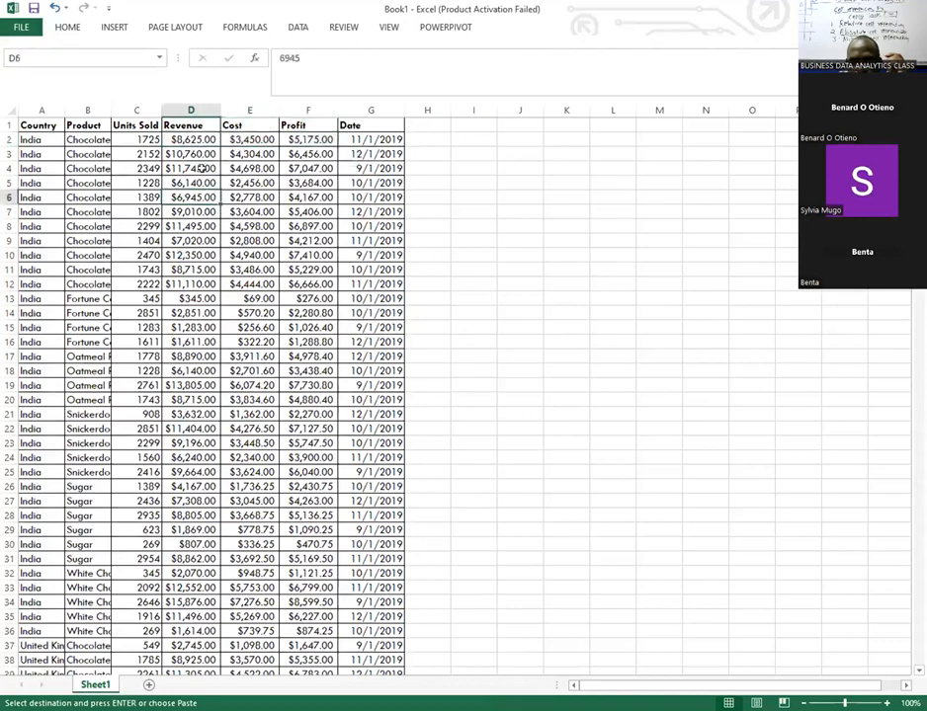
pyautogui.moveTo(196, 139); pyautogui.dragTo(292, 139)
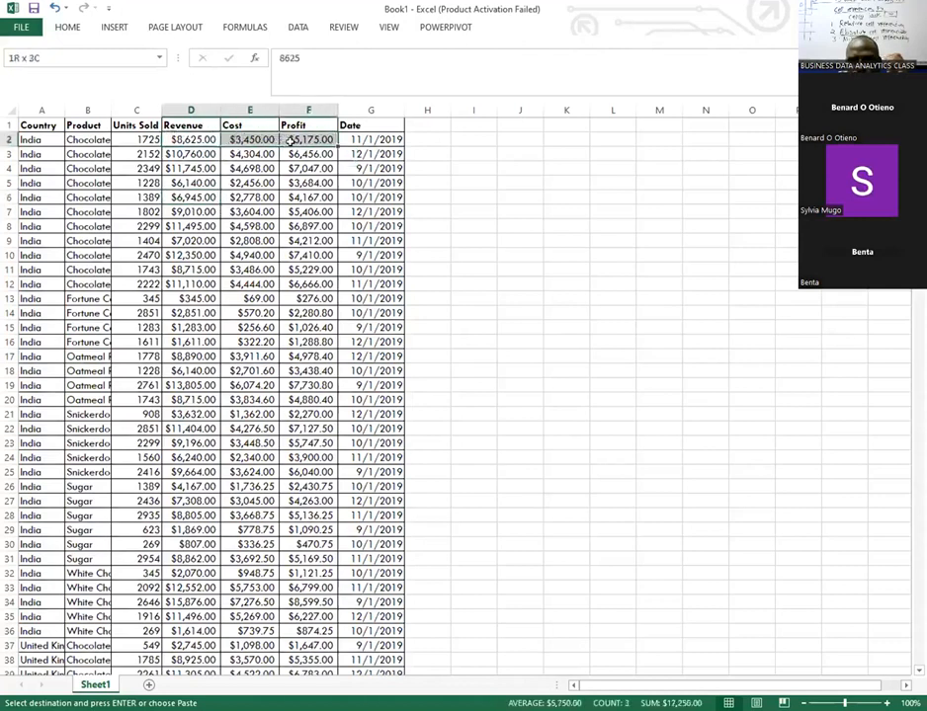
pyautogui.moveTo(289, 141); pyautogui.dragTo(290, 140)
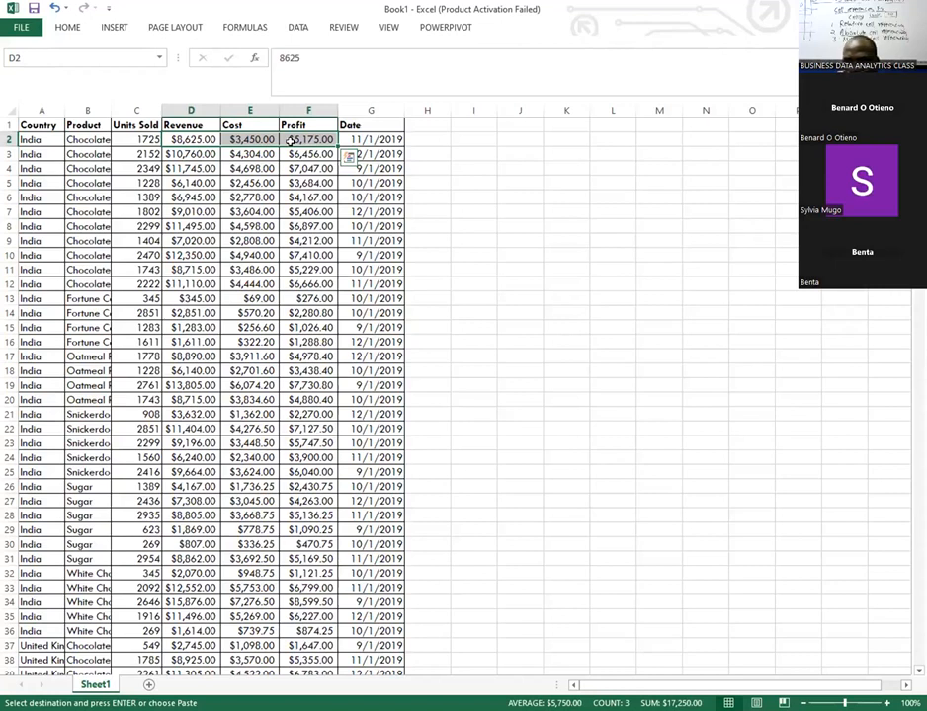
pyautogui.hotkey('ctrl', 'shift', 'Down')
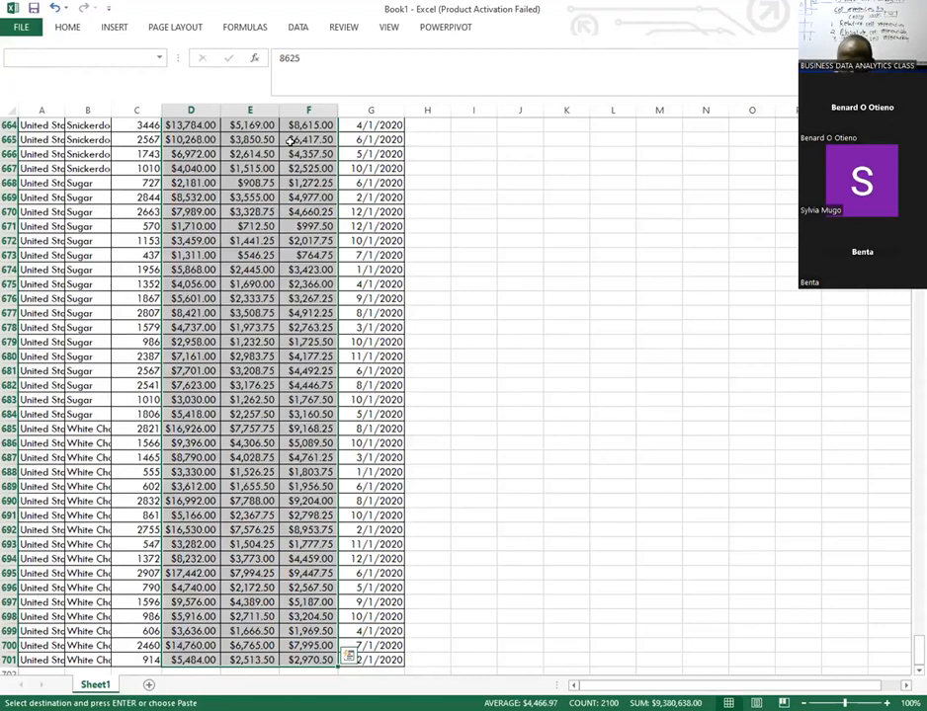
pyautogui.click(71, 28)
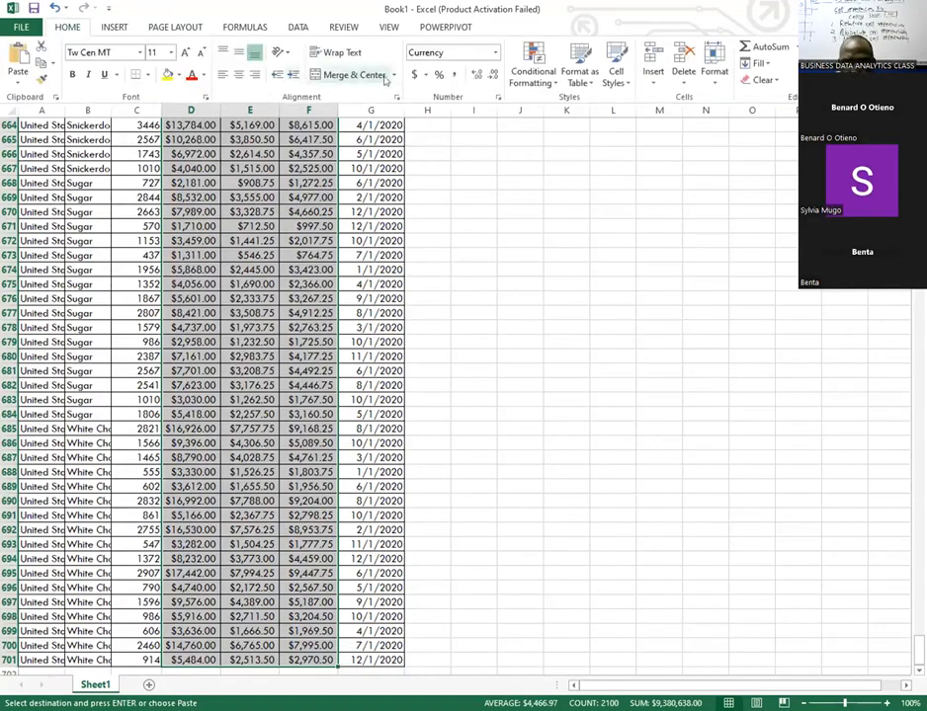
pyautogui.click(499, 98)
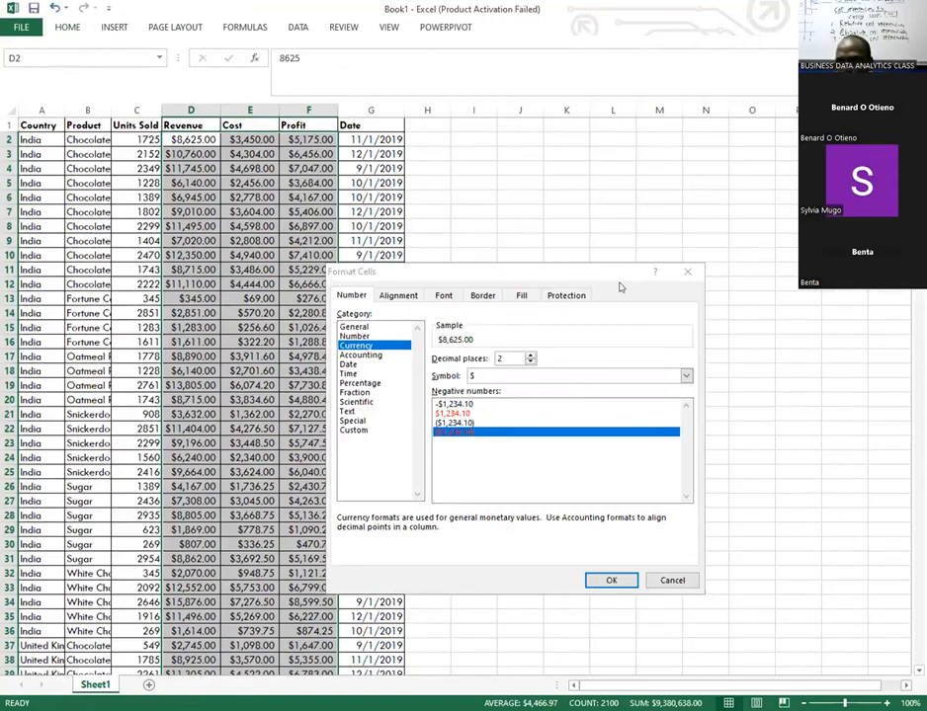
pyautogui.click(533, 376)
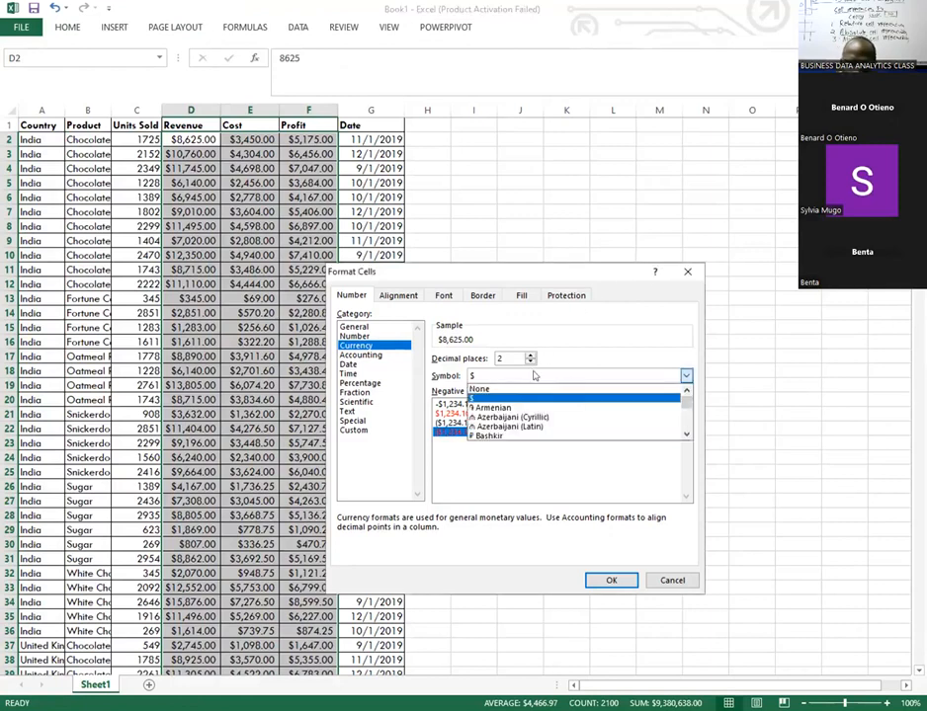
pyautogui.press('k')
pyautogui.press('e')
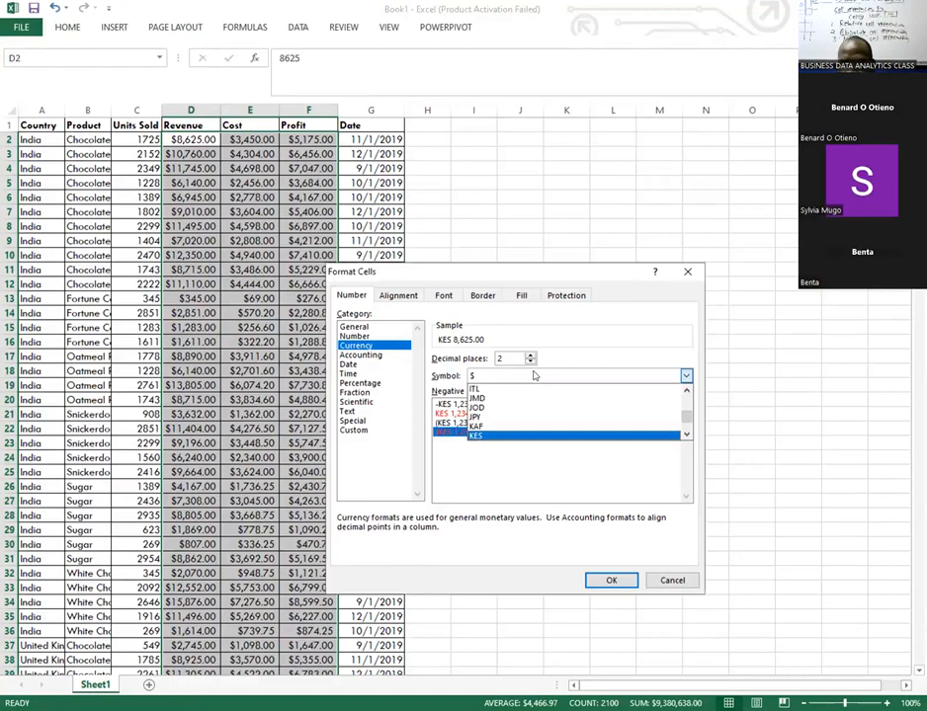
pyautogui.click(488, 436)
pyautogui.click(611, 580)
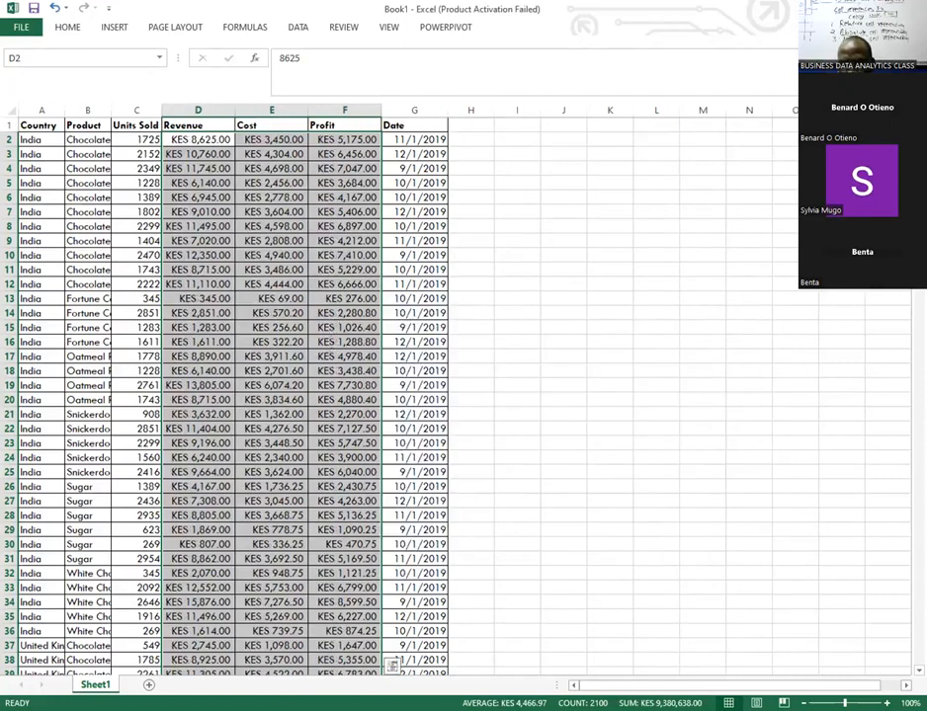
pyautogui.click(556, 369)
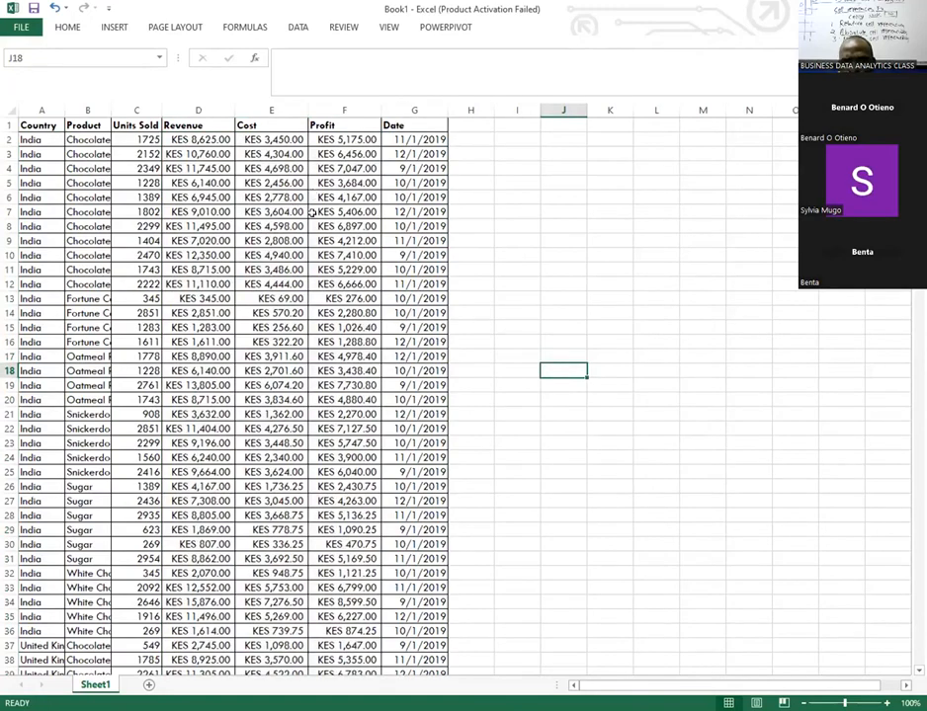
pyautogui.scroll(-18, 309, 208)
pyautogui.scroll(-20, 309, 233)
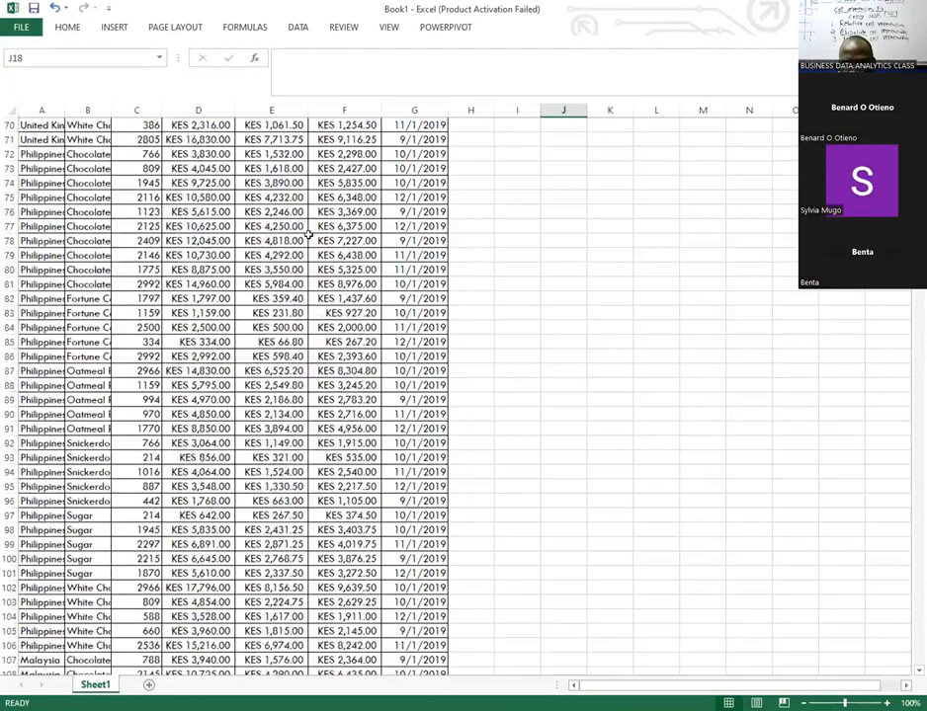
pyautogui.scroll(20, 316, 226)
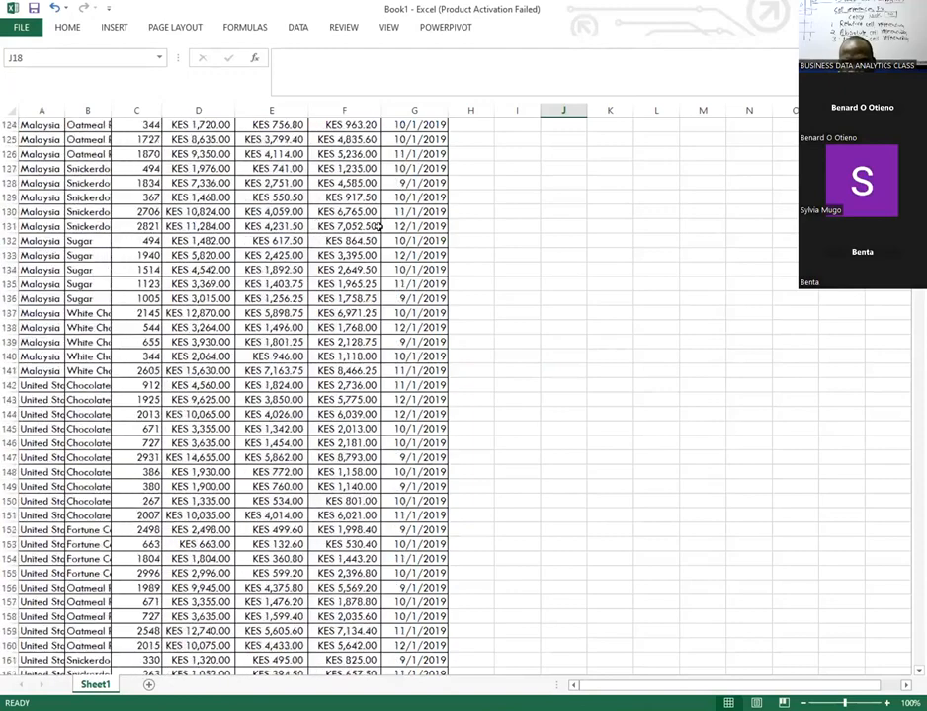
pyautogui.scroll(11, 378, 227)
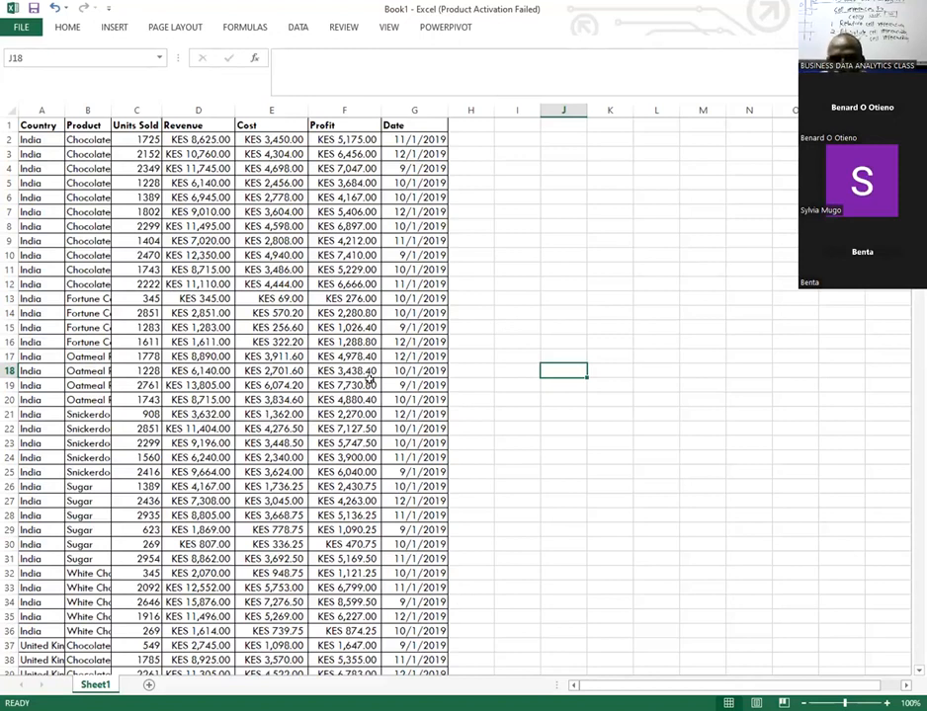
pyautogui.click(468, 339)
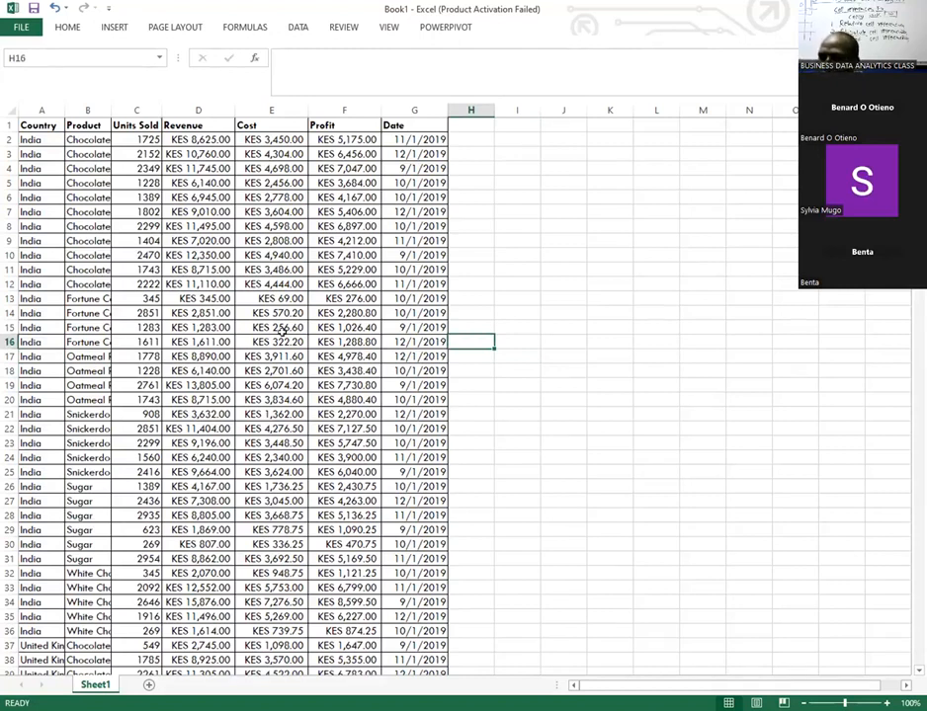
# - Save the new workbook as an Excel Workbook named INTERACTIVE DASHBOARD, dismissing the OneDrive sign-in
pyautogui.click(28, 30)
pyautogui.click(40, 175)
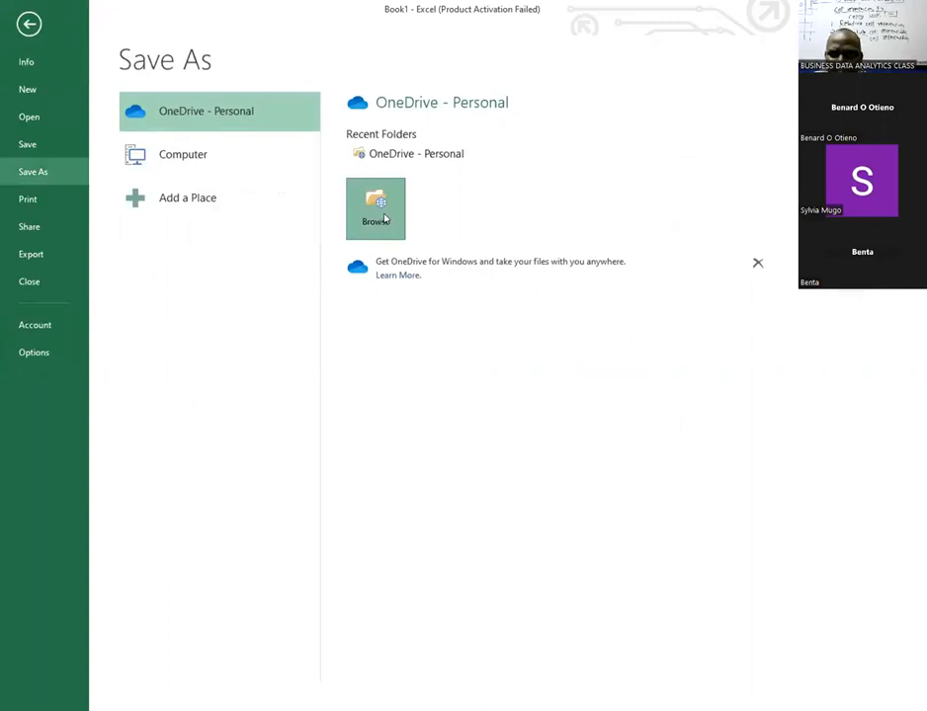
pyautogui.click(380, 222)
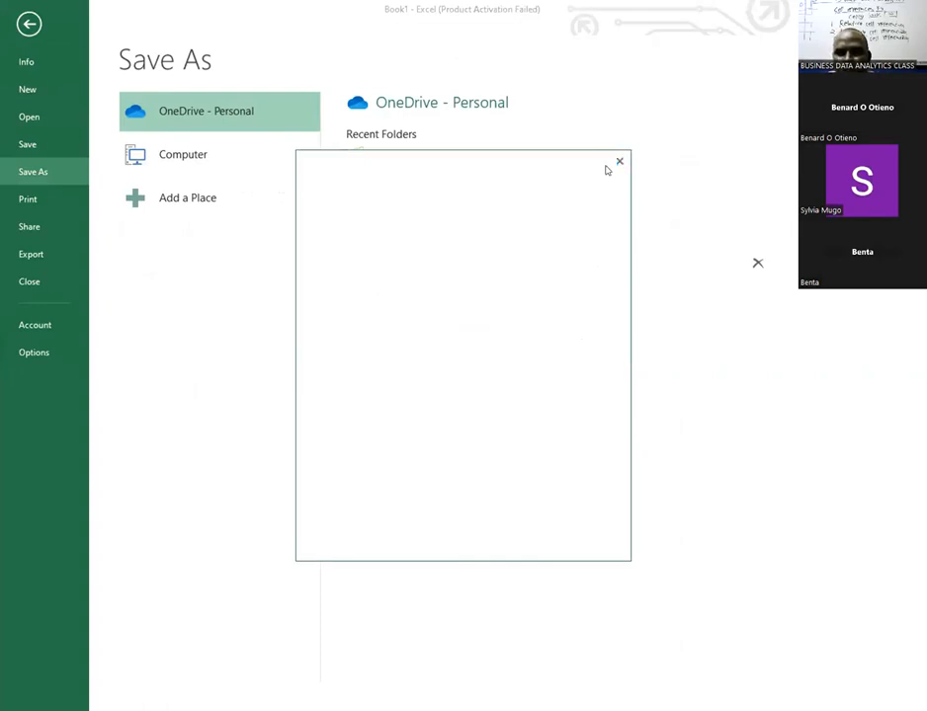
pyautogui.click(620, 161)
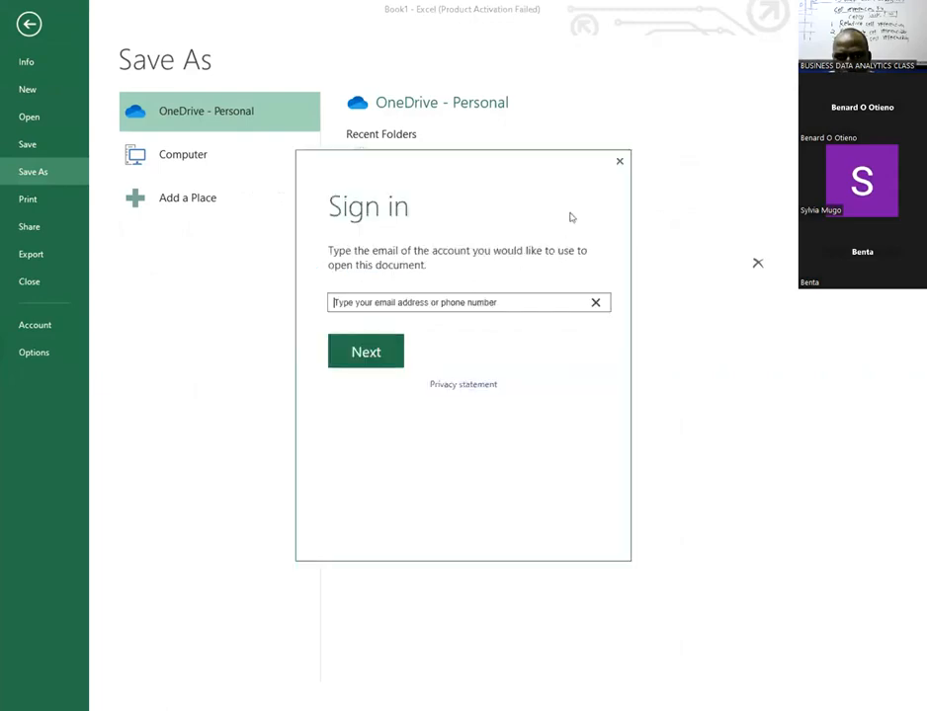
pyautogui.click(618, 161)
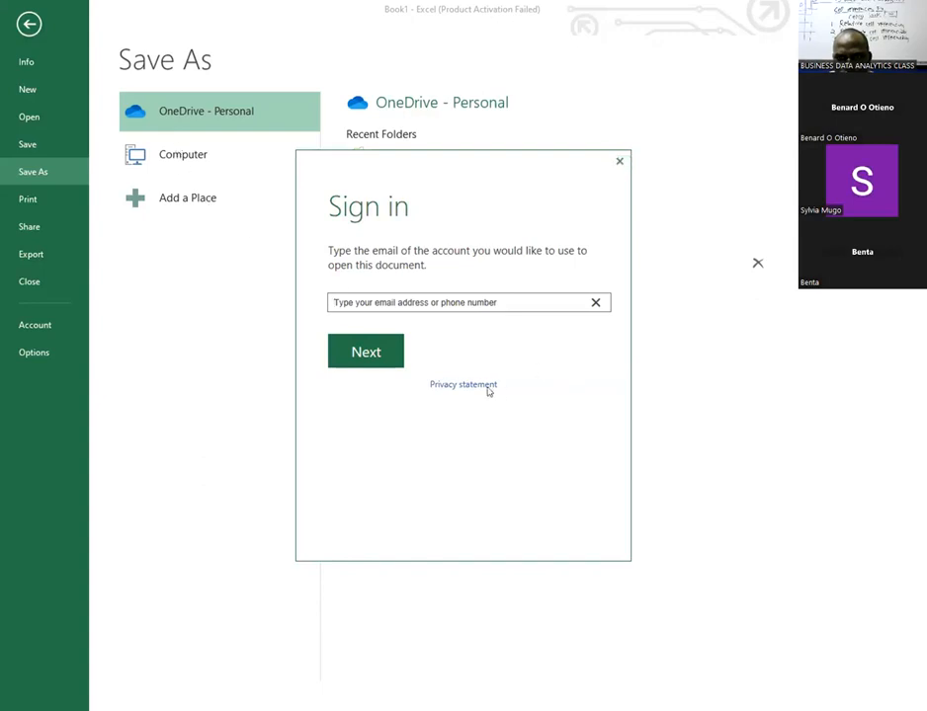
pyautogui.click(618, 162)
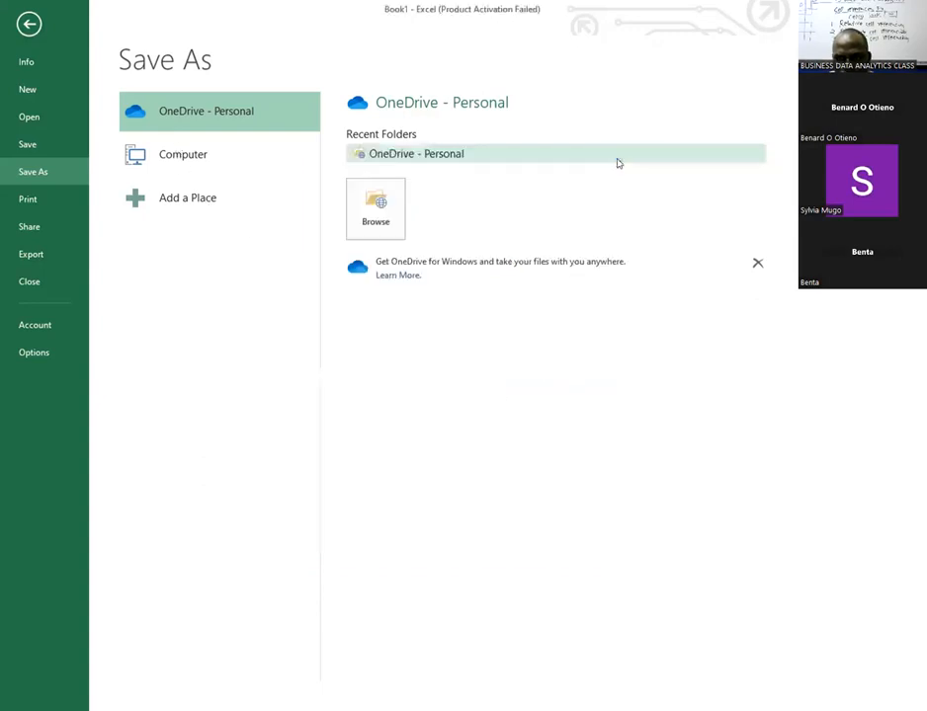
pyautogui.click(615, 156)
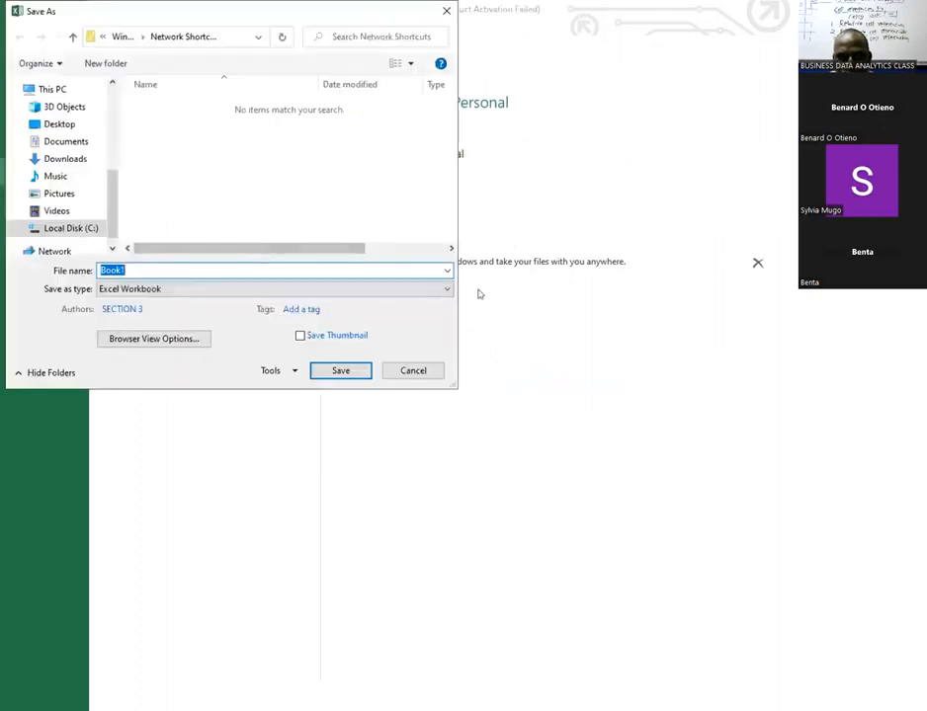
pyautogui.write('INT')
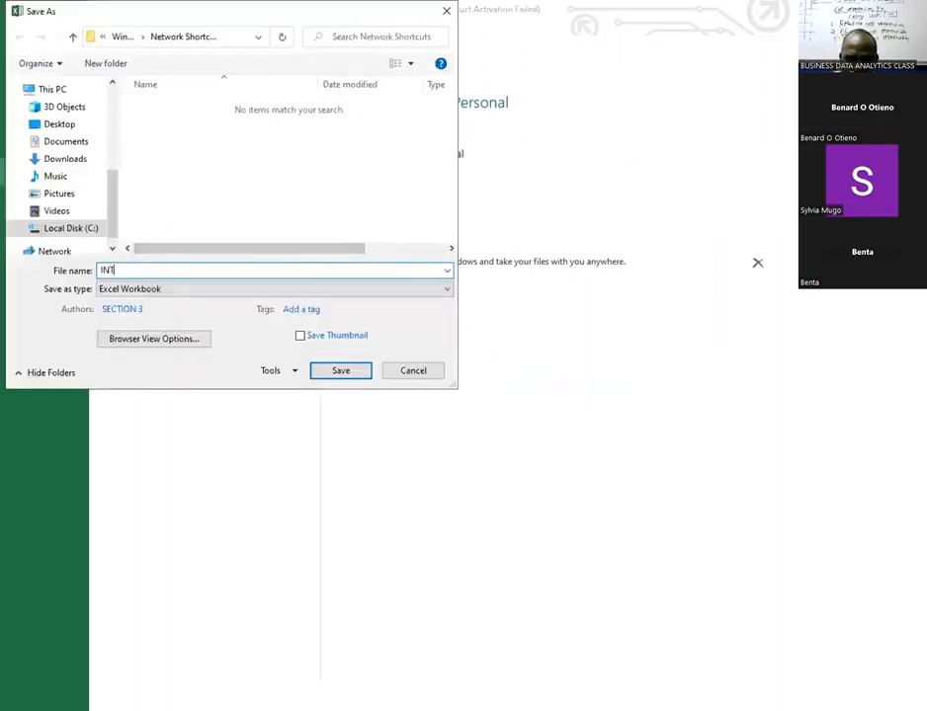
pyautogui.write('ERACTI')
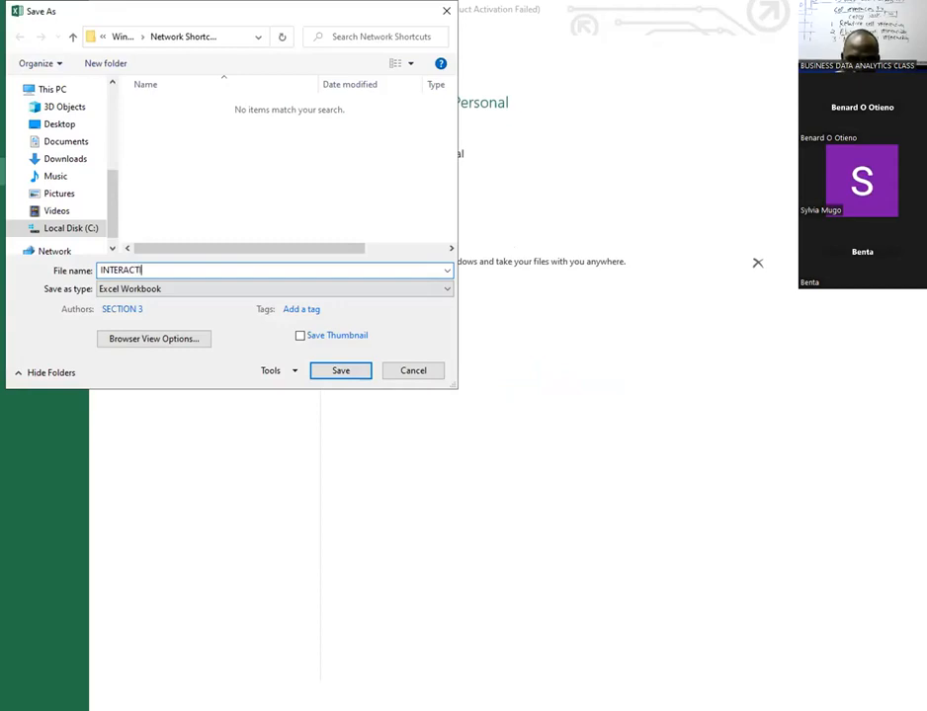
pyautogui.write('VE D')
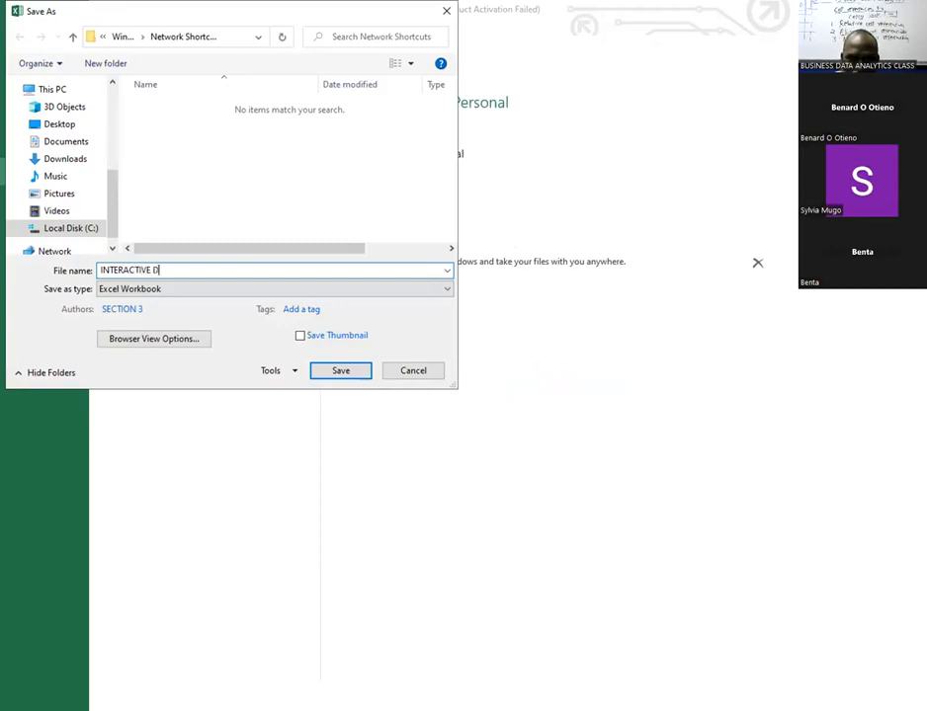
pyautogui.write('ASHBOA')
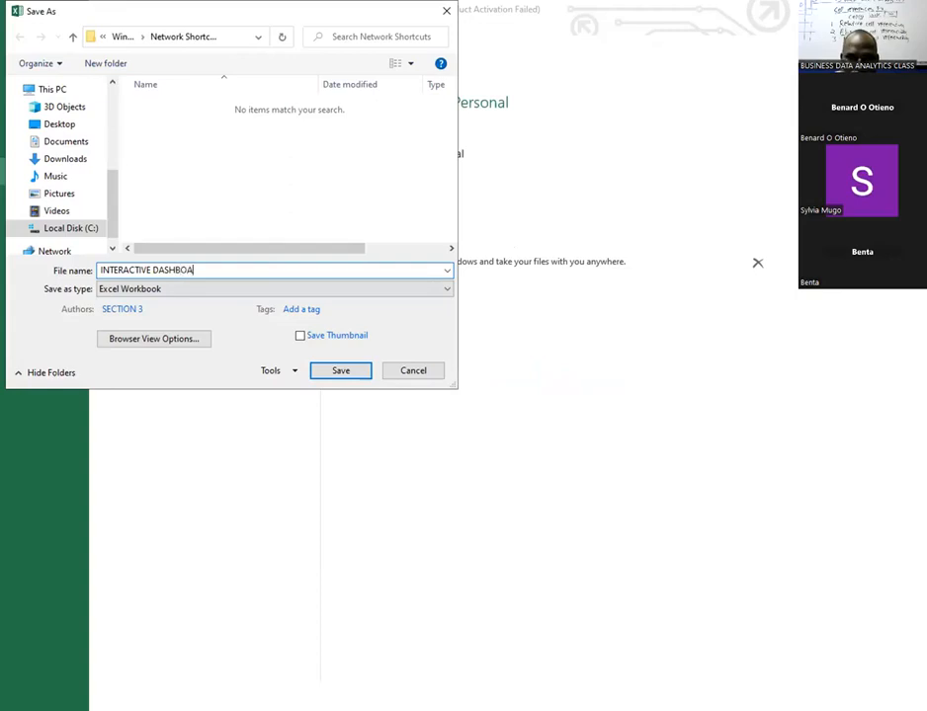
pyautogui.write('RD')
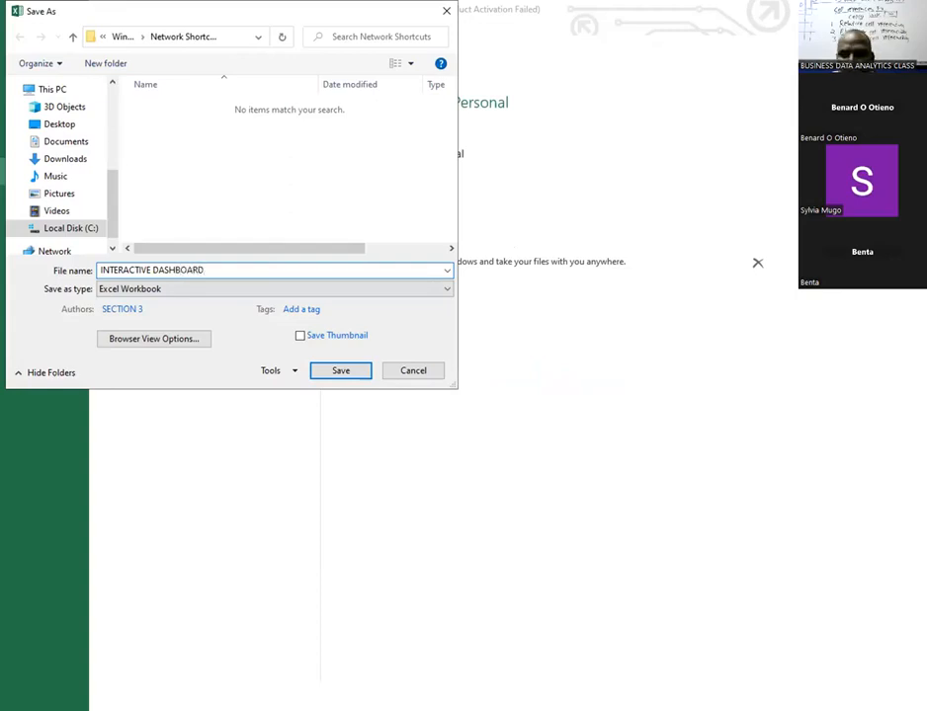
pyautogui.click(354, 375)
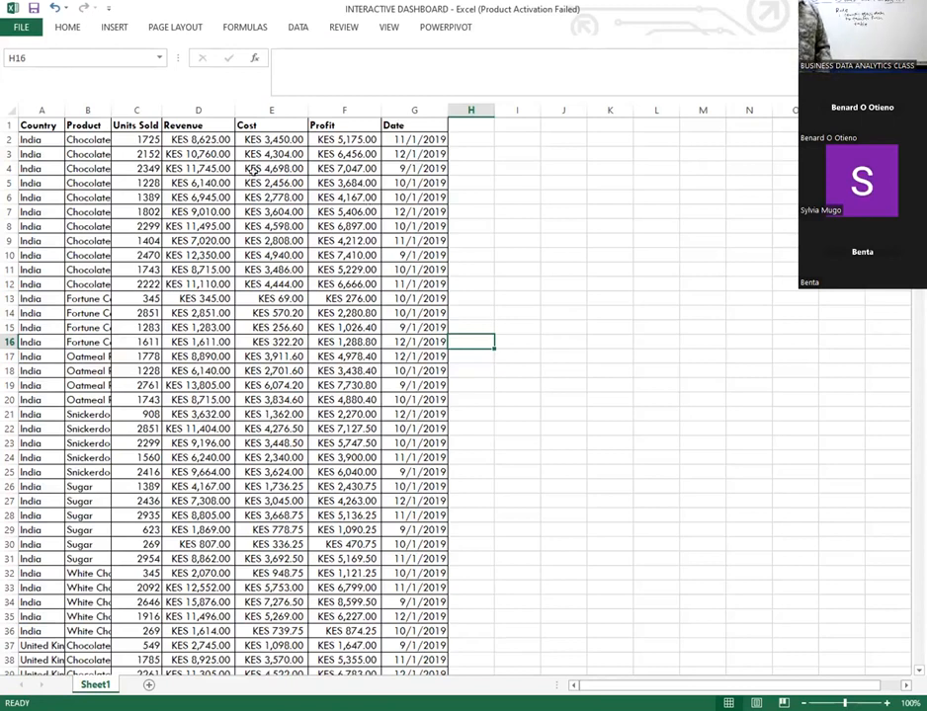
# - Convert the sales data range A1:G701 into an Excel table with headers
pyautogui.click(263, 223)
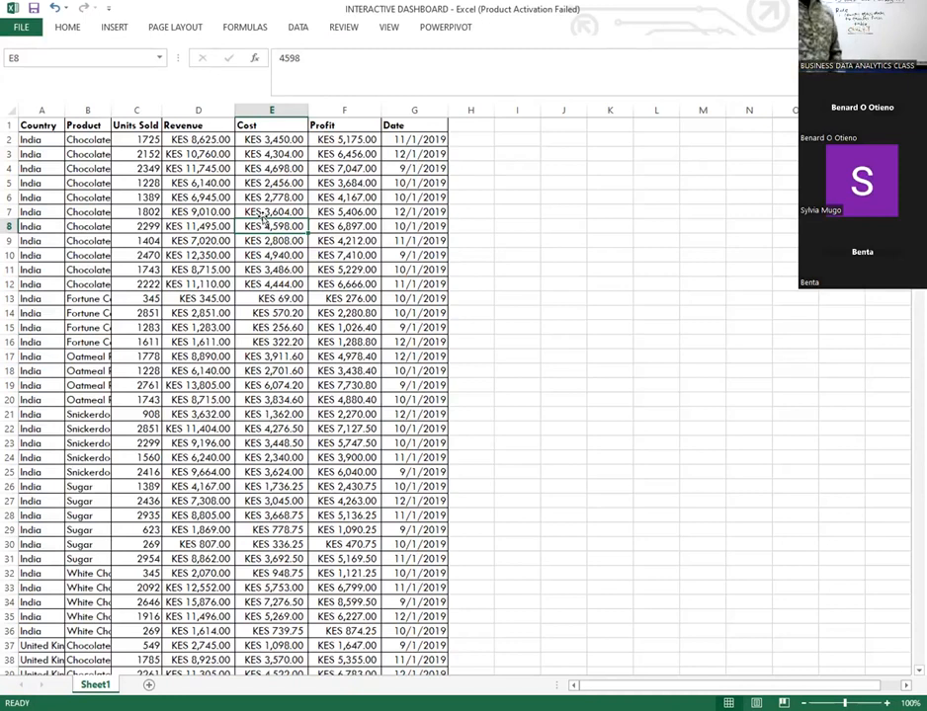
pyautogui.click(201, 354)
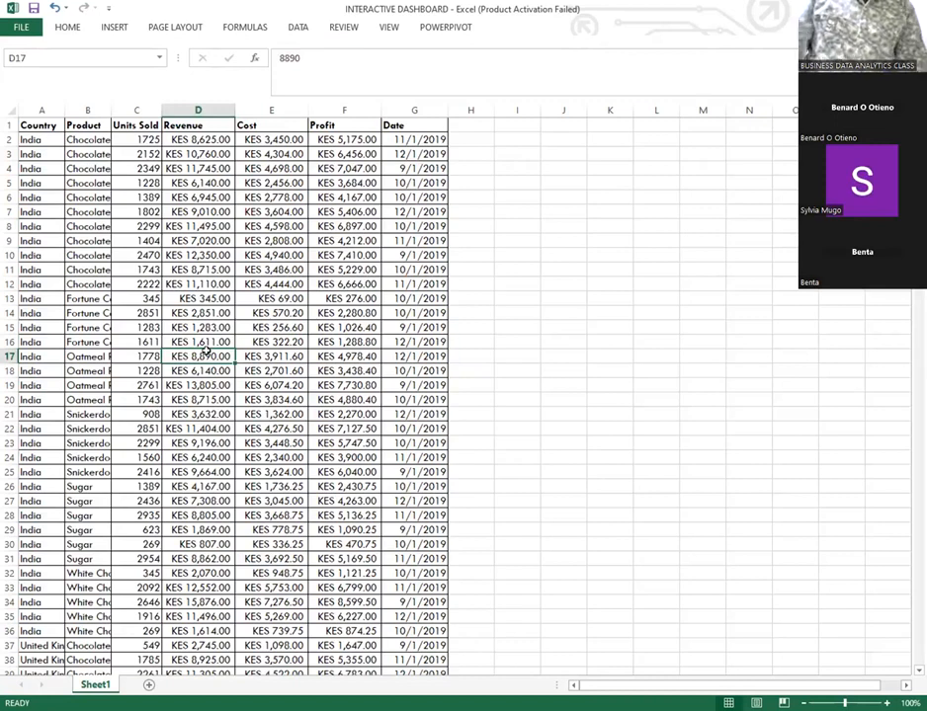
pyautogui.hotkey('ctrl', 't')
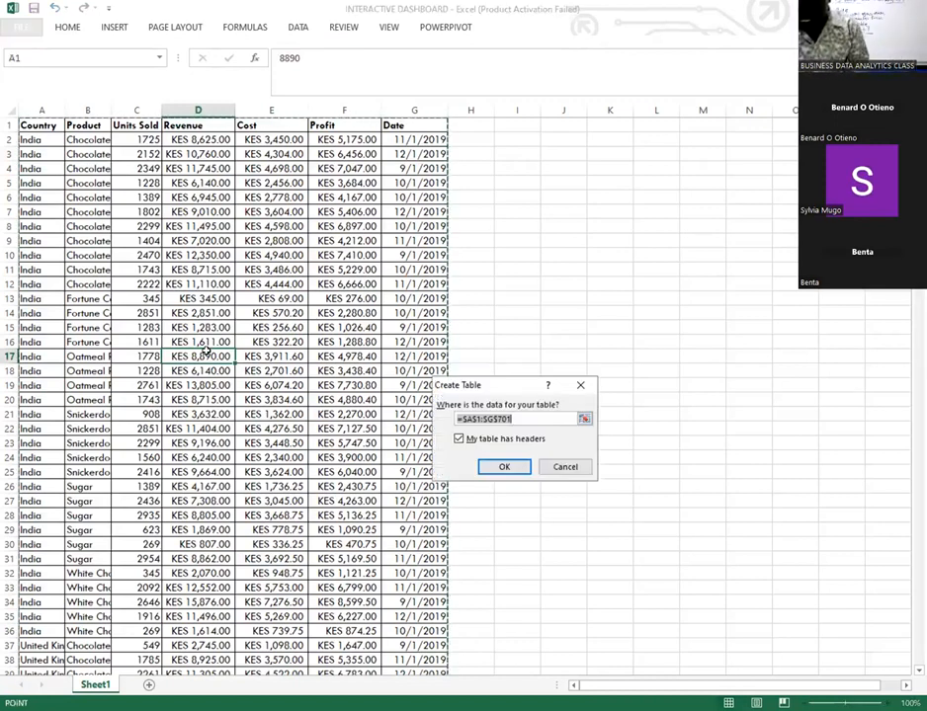
pyautogui.click(501, 466)
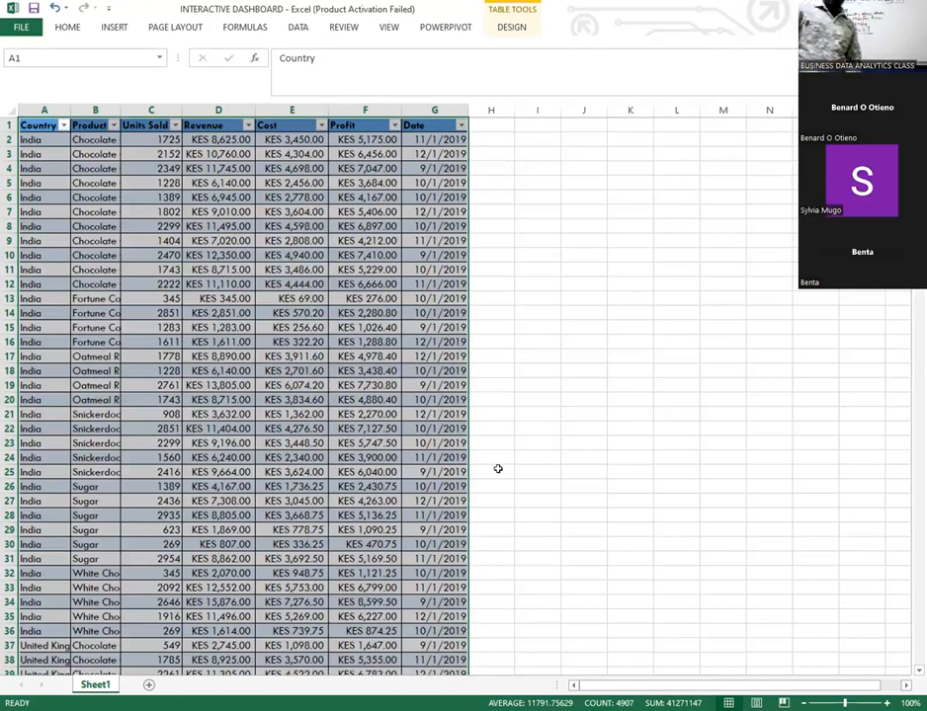
pyautogui.click(335, 243)
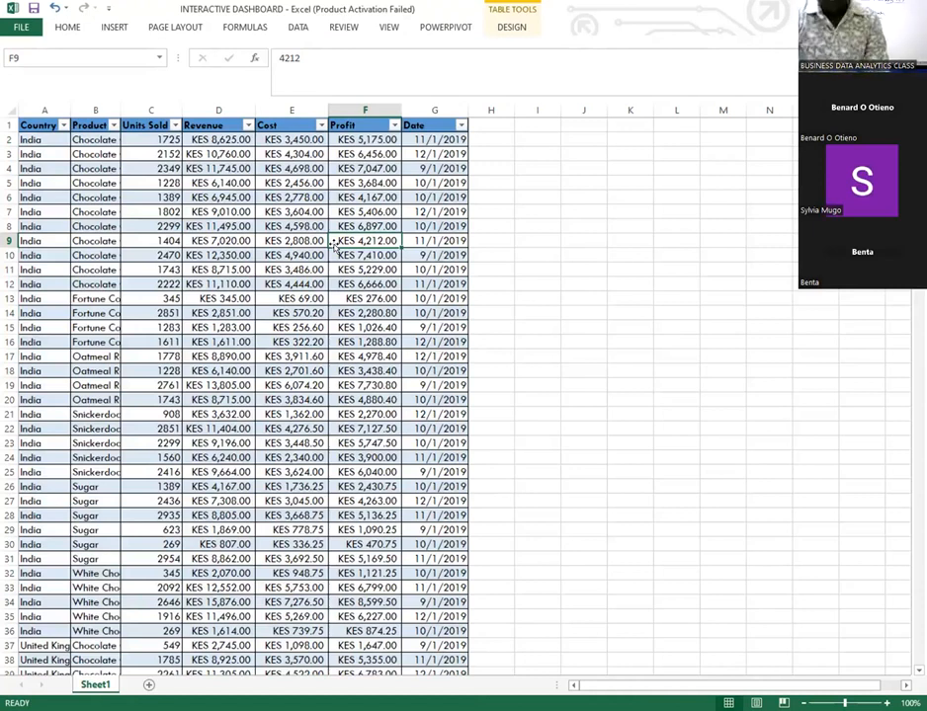
# - Rename the Sheet1 worksheet holding the sales table as ORIGINAL DATA
pyautogui.click(113, 28)
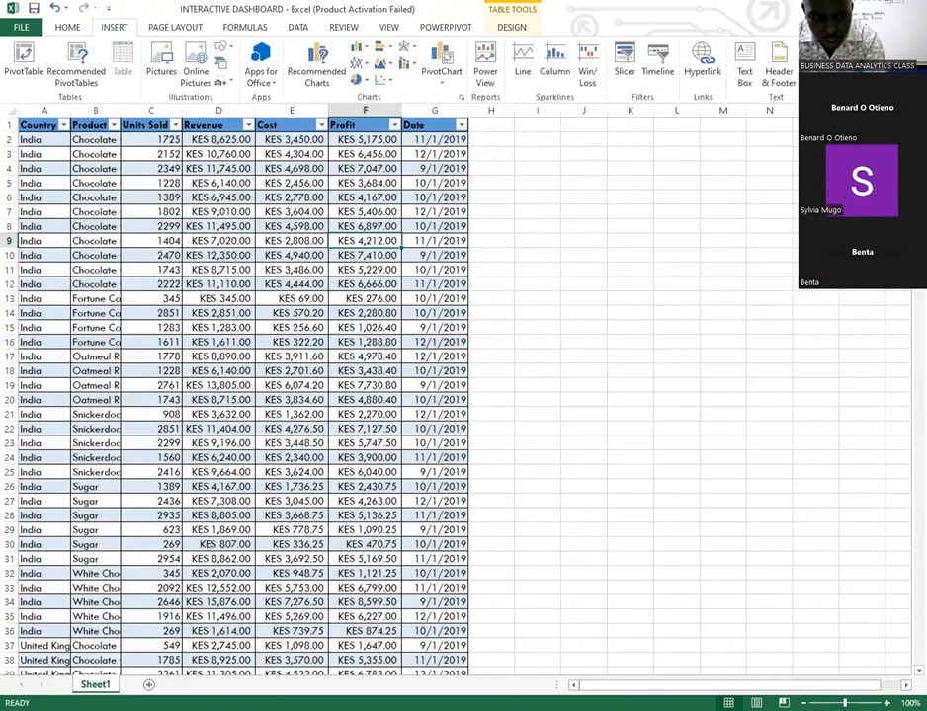
pyautogui.click(89, 684)
pyautogui.doubleClick(89, 684)
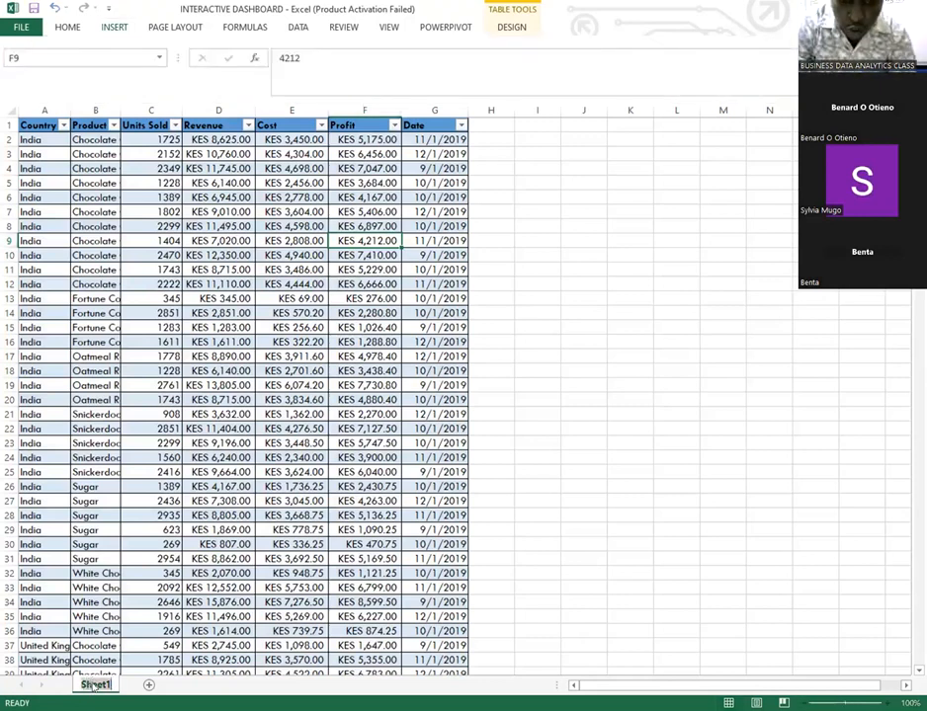
pyautogui.write('Ori')
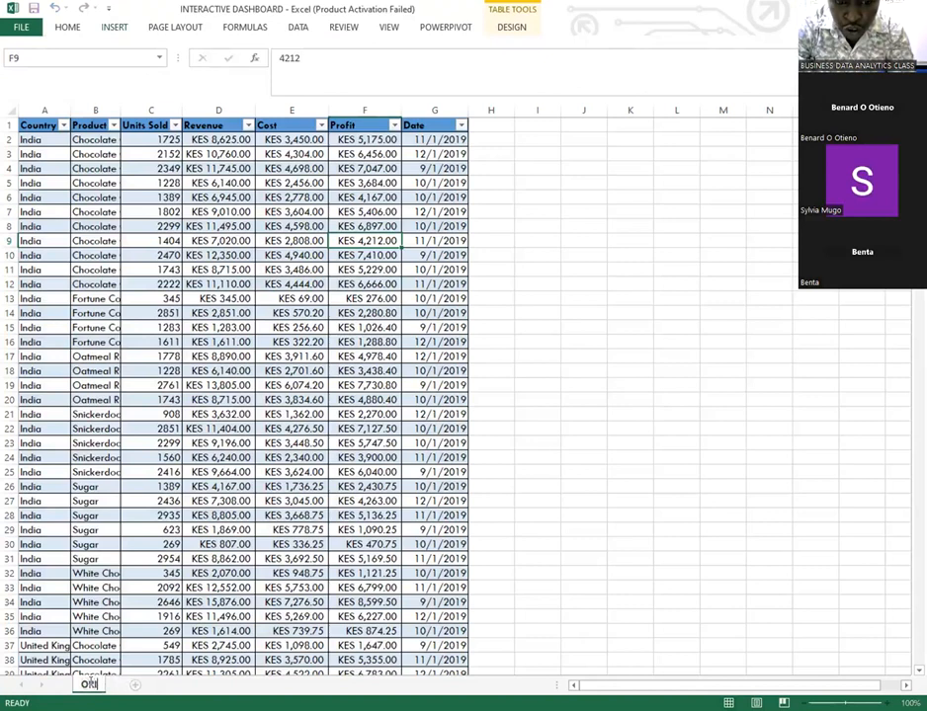
pyautogui.write('ginal')
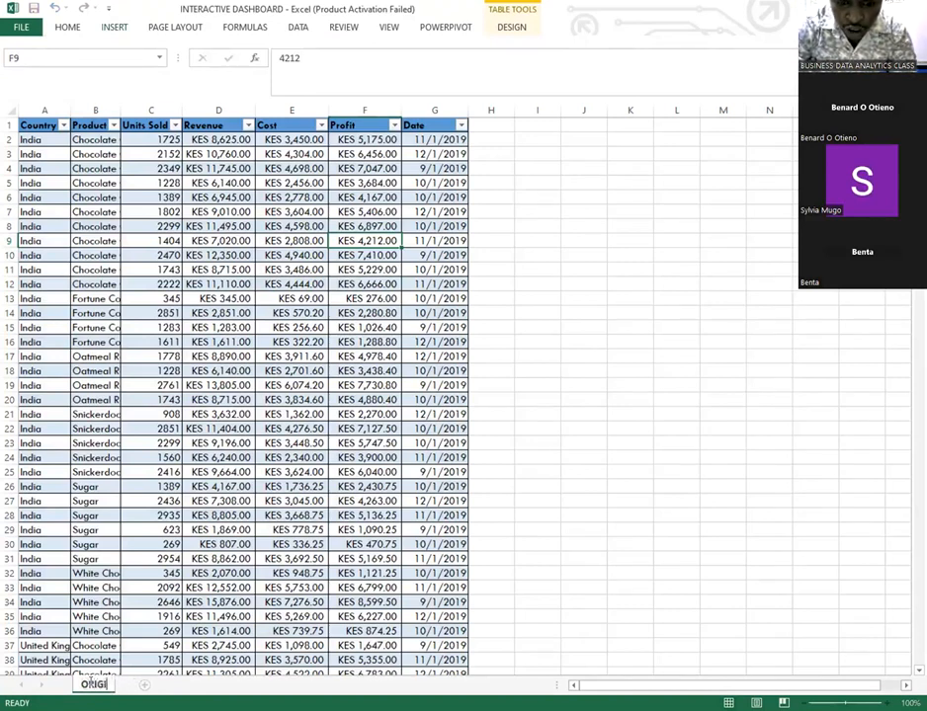
pyautogui.write(' Data')
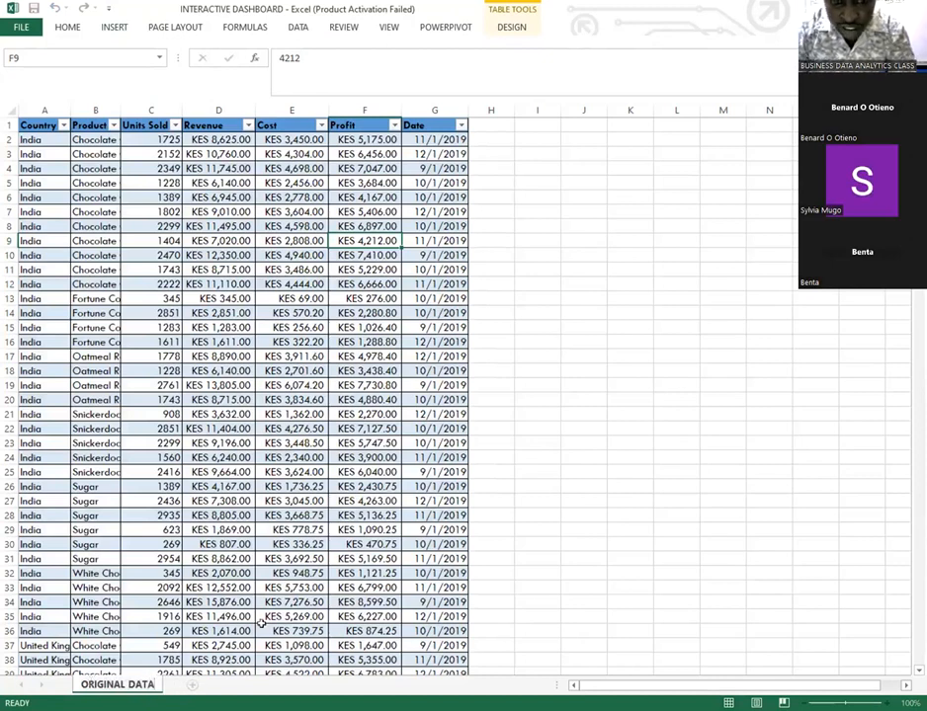
pyautogui.click(542, 570)
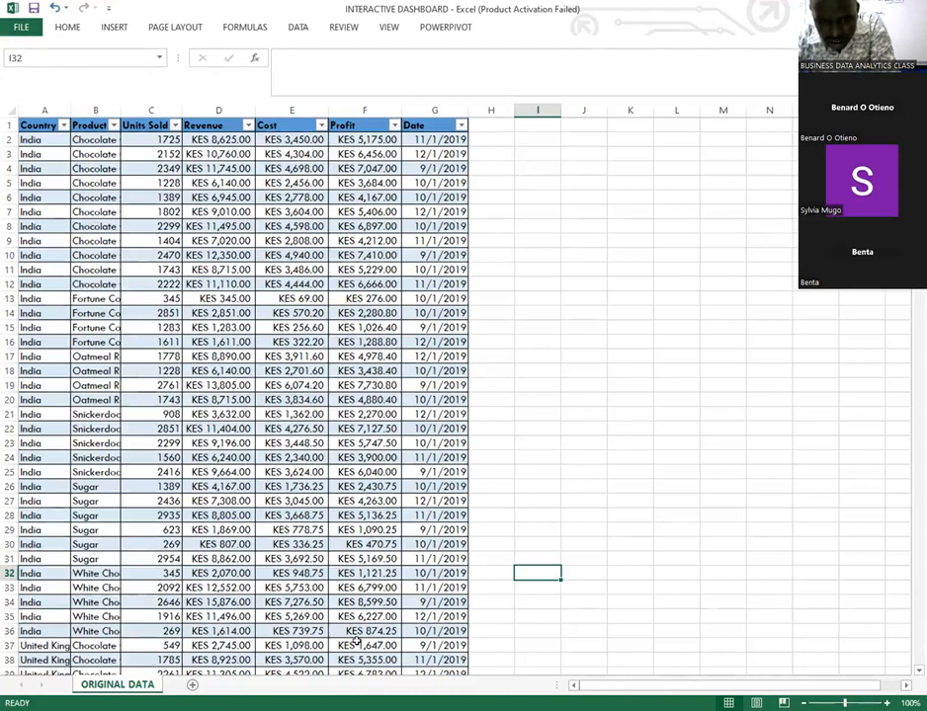
# - Add a new worksheet to the workbook and name it MY INTERACTIVE DASHBOARDS
pyautogui.hotkey('shift', 'F11')
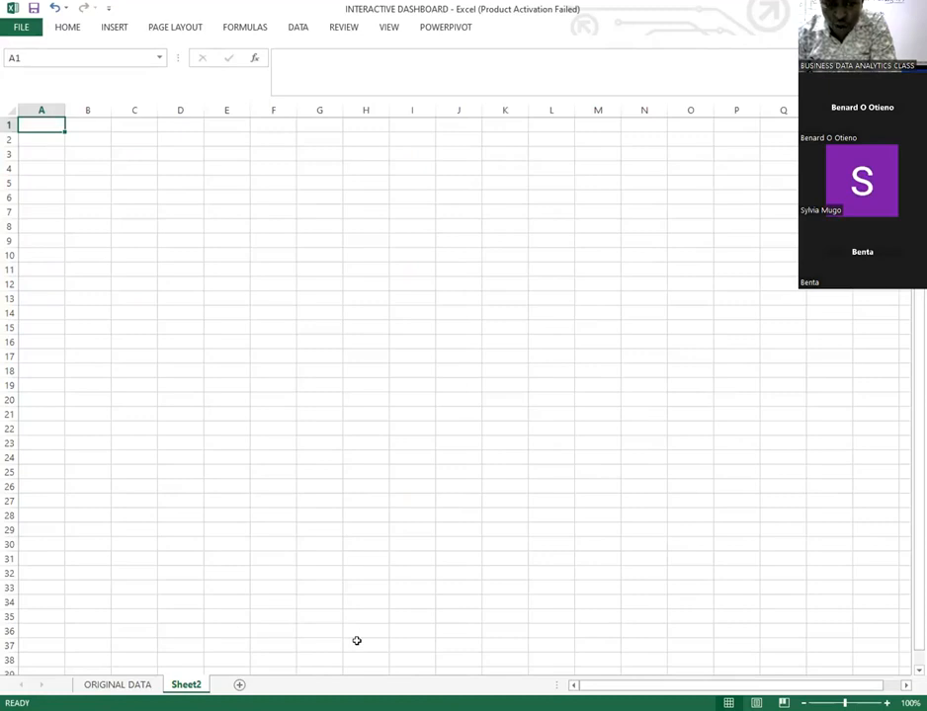
pyautogui.hotkey('alt', 'h')
pyautogui.press('o')
pyautogui.press('r')
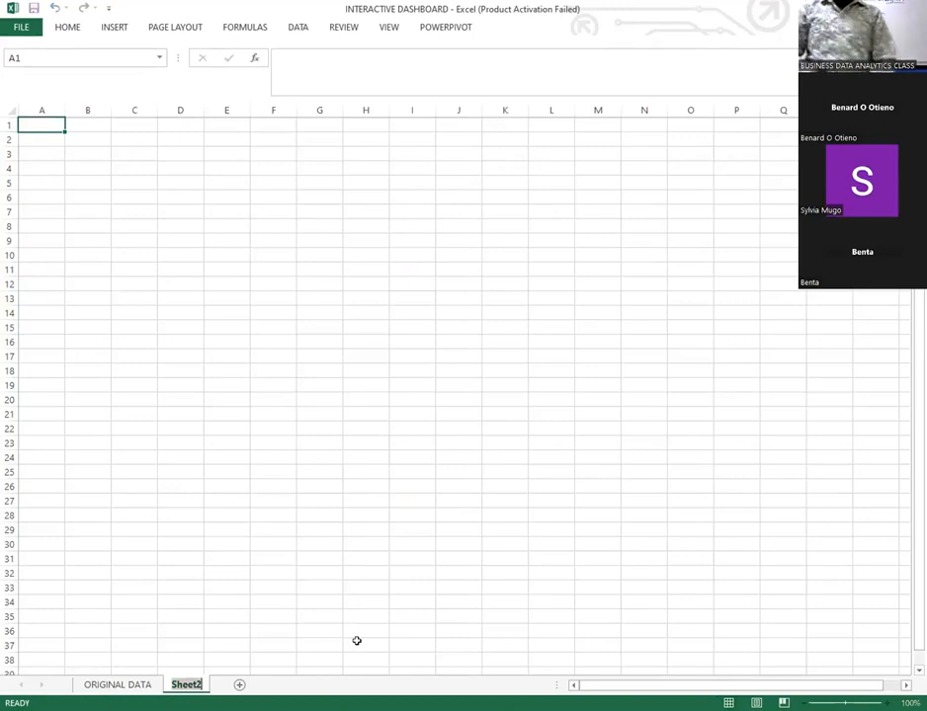
pyautogui.write('IN')
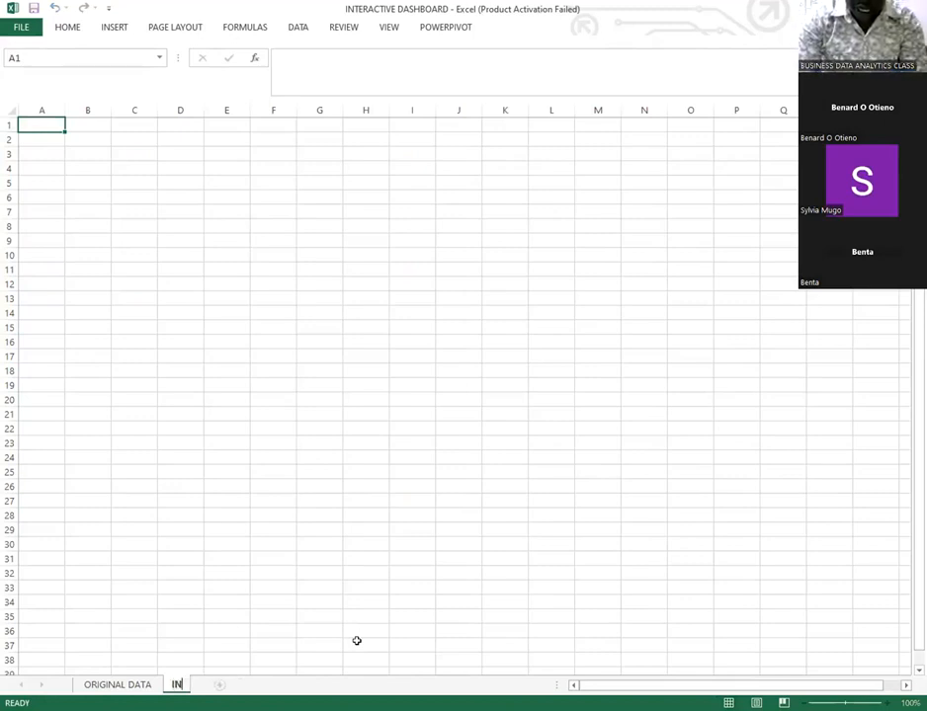
pyautogui.press('BackSpace')
pyautogui.press('BackSpace')
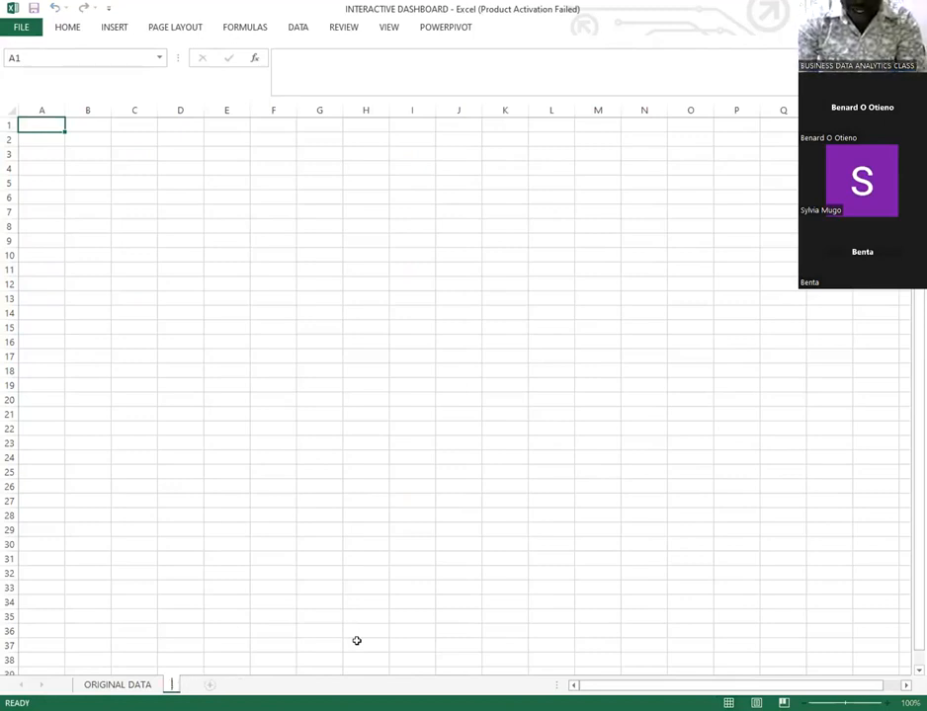
pyautogui.write('MY')
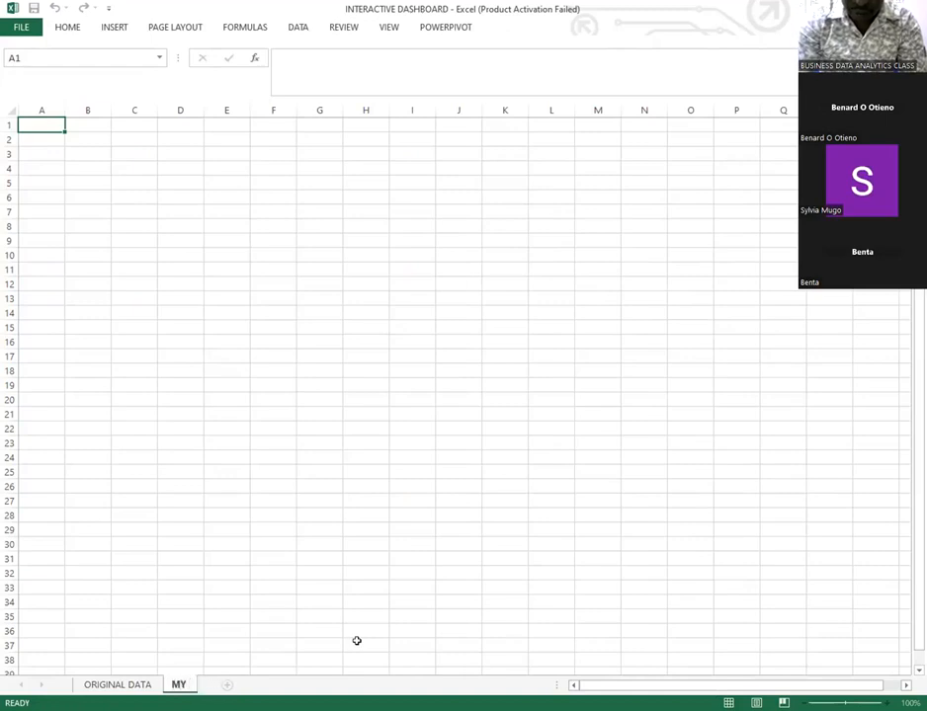
pyautogui.write(' I')
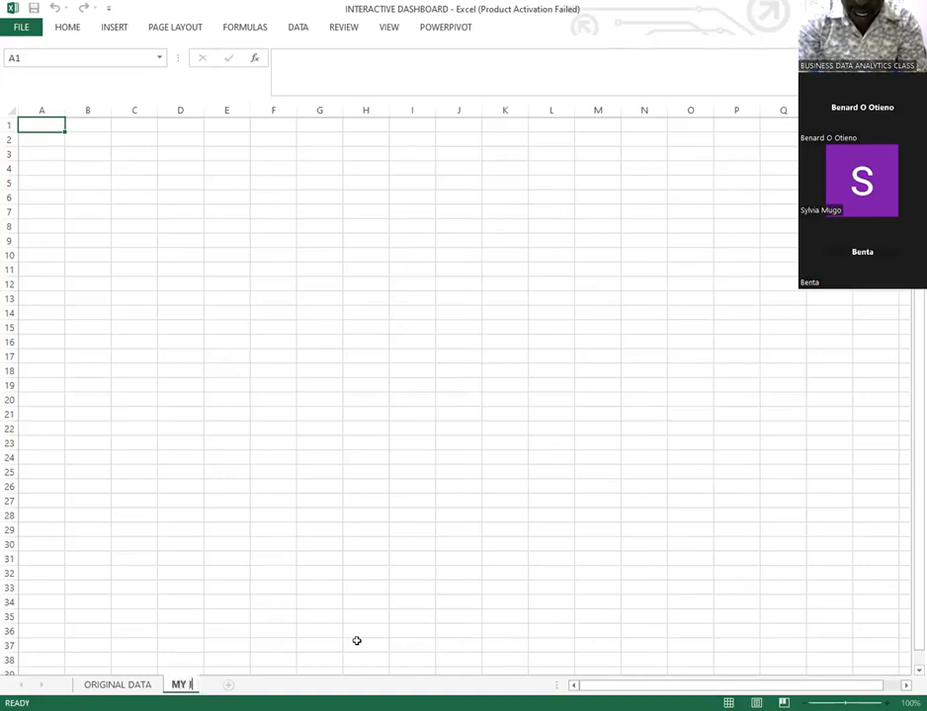
pyautogui.write('NTE')
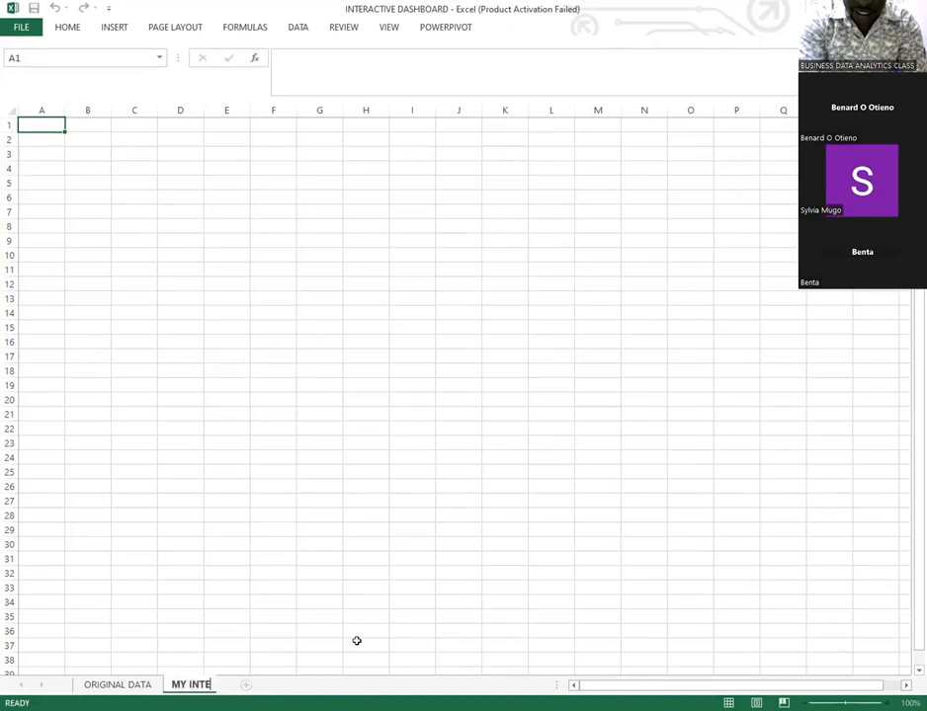
pyautogui.write('RACTIV')
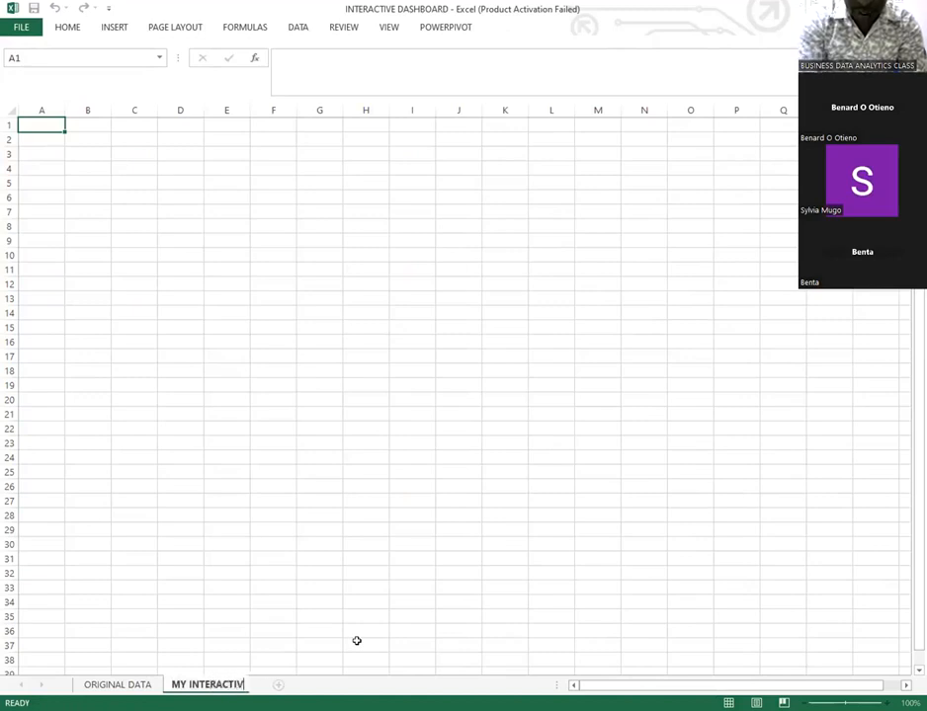
pyautogui.write('E DA')
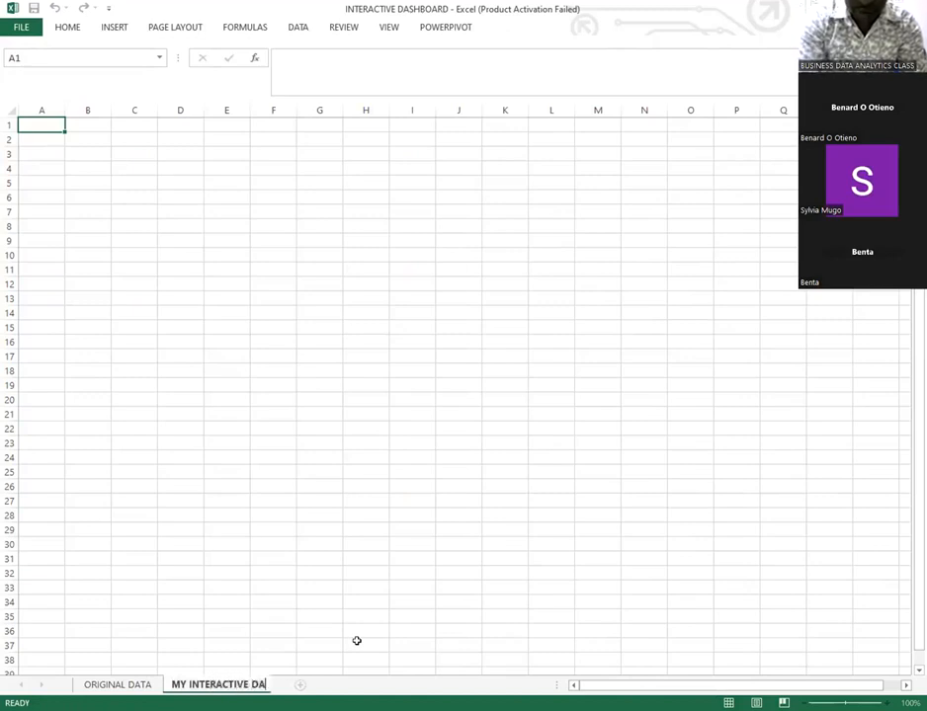
pyautogui.write('SH')
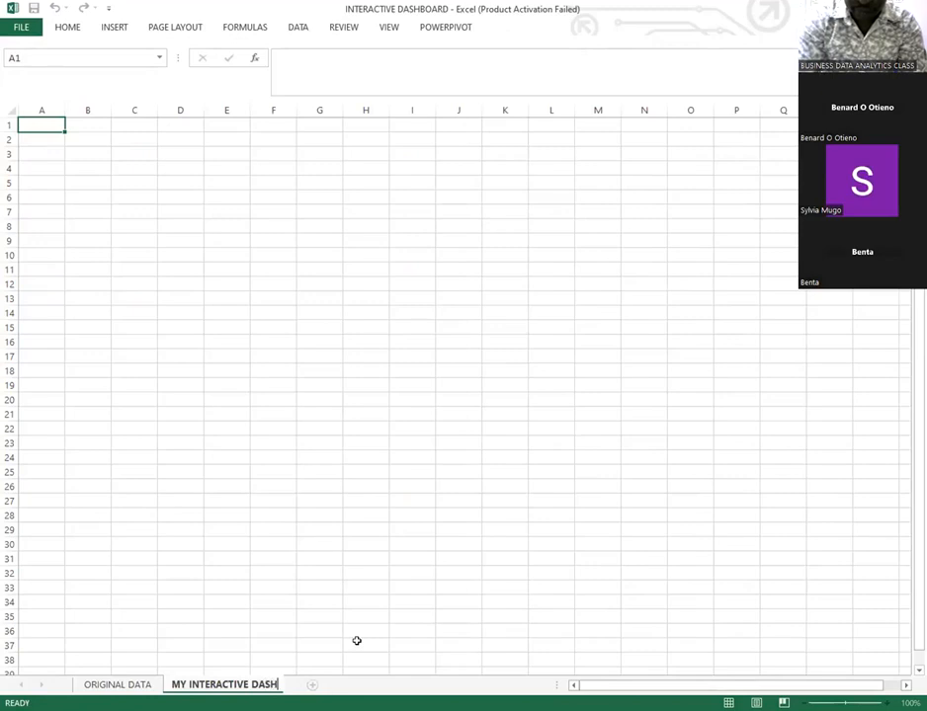
pyautogui.write('BOARDS')
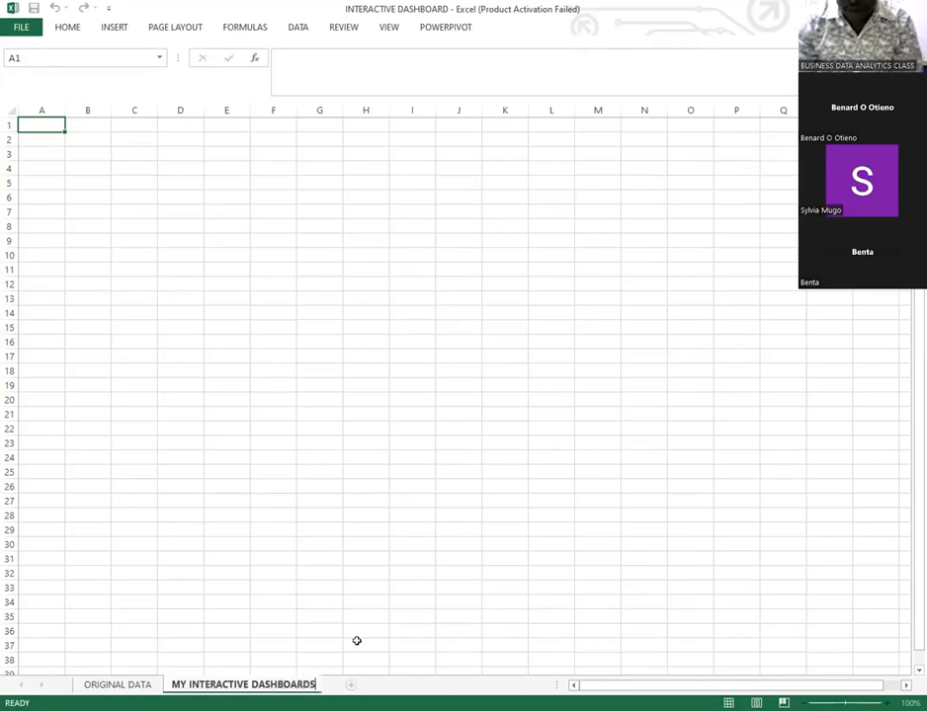
pyautogui.click(263, 557)
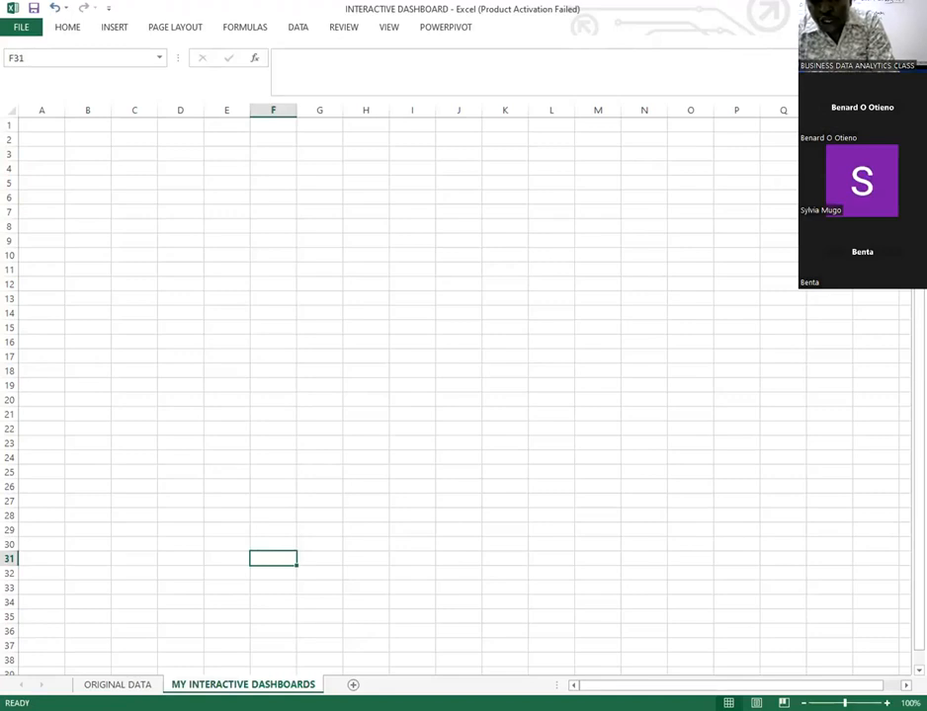
# - Move the MY INTERACTIVE DASHBOARDS sheet ahead of ORIGINAL DATA and return to the ORIGINAL DATA sheet
pyautogui.moveTo(178, 681); pyautogui.dragTo(74, 682)
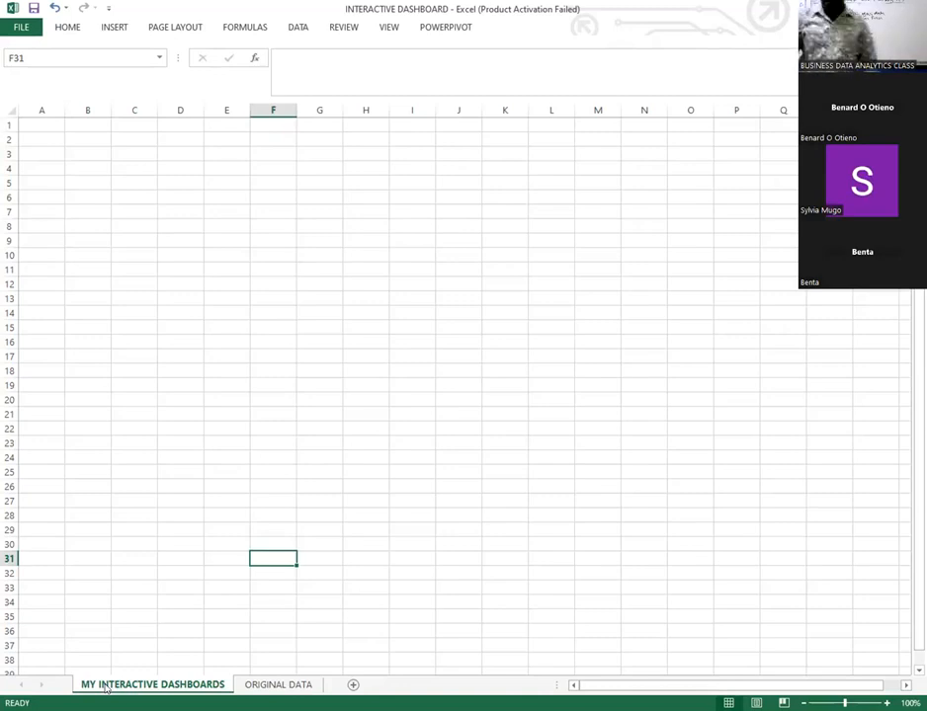
pyautogui.hotkey('ctrl', 'pagedown')
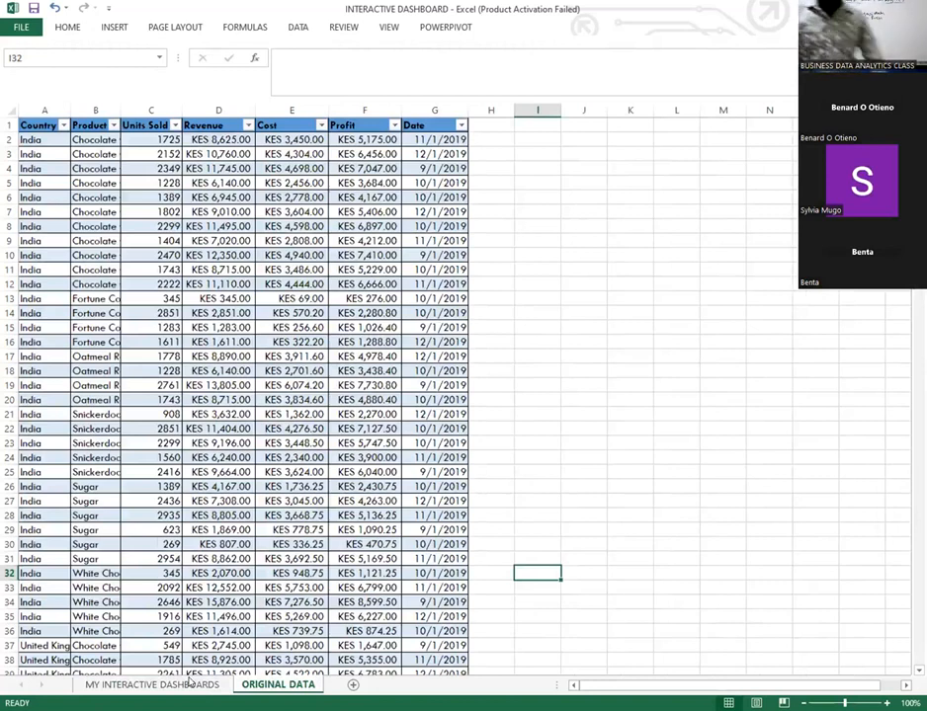
pyautogui.click(112, 27)
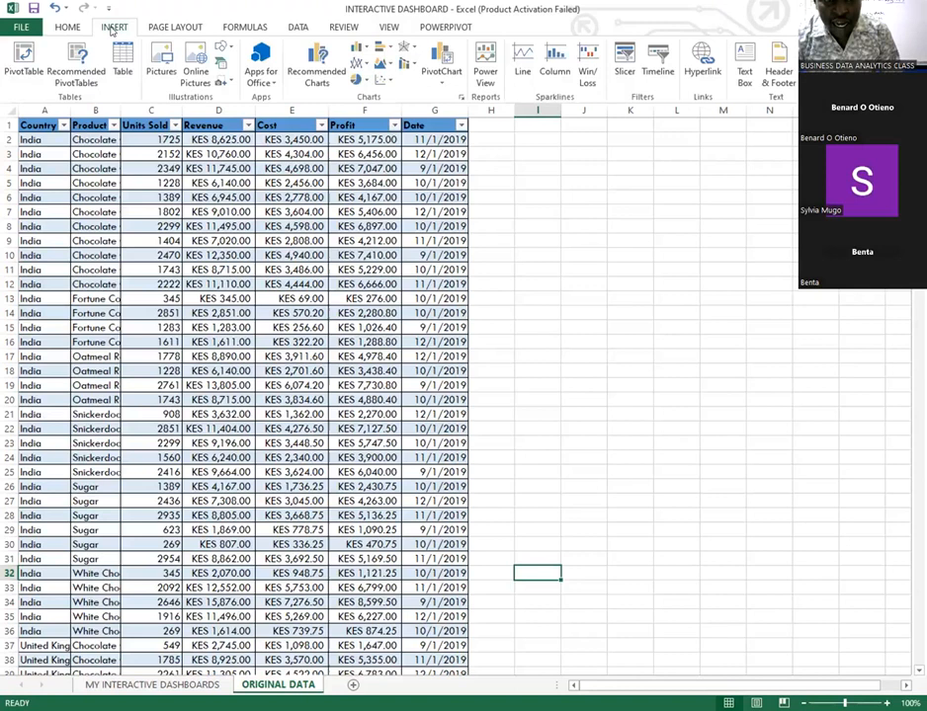
pyautogui.click(22, 59)
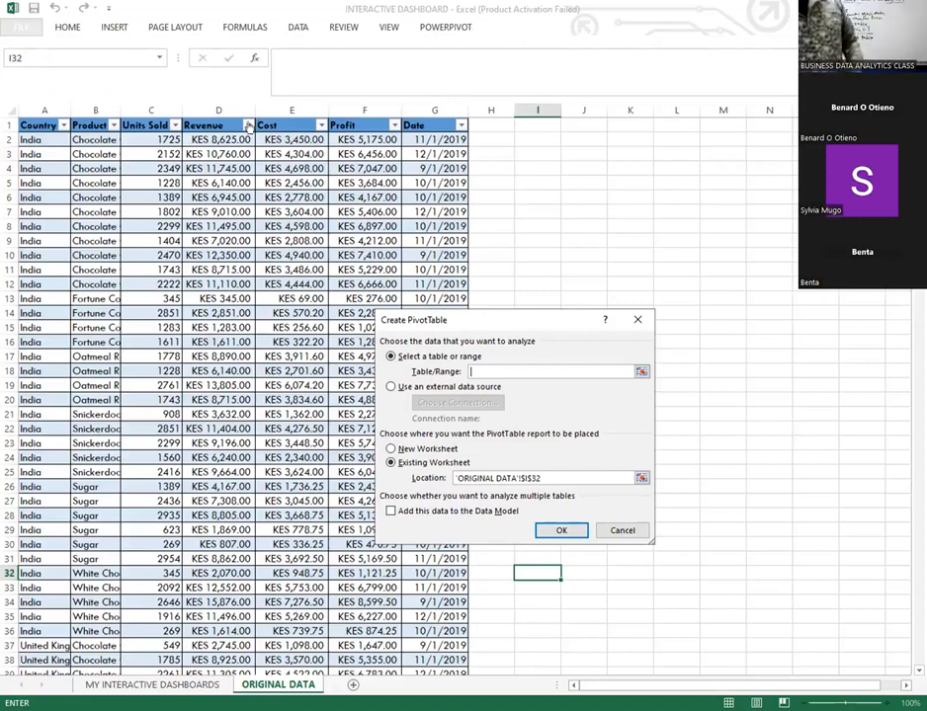
pyautogui.click(622, 531)
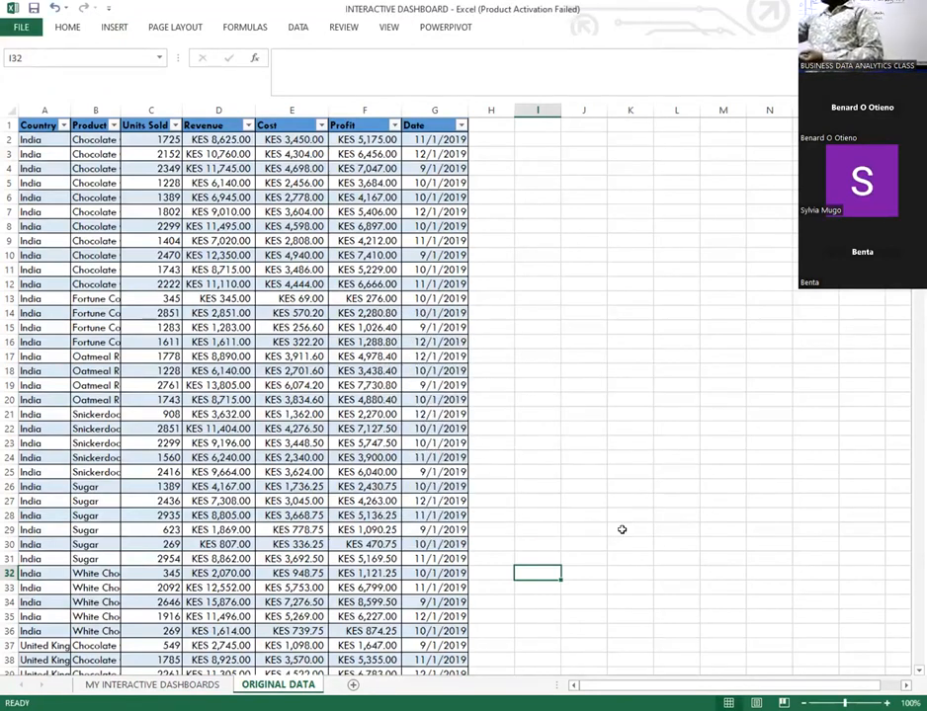
# - Create a PivotTable on a new worksheet from the entire sales table on the ORIGINAL DATA sheet
pyautogui.click(220, 331)
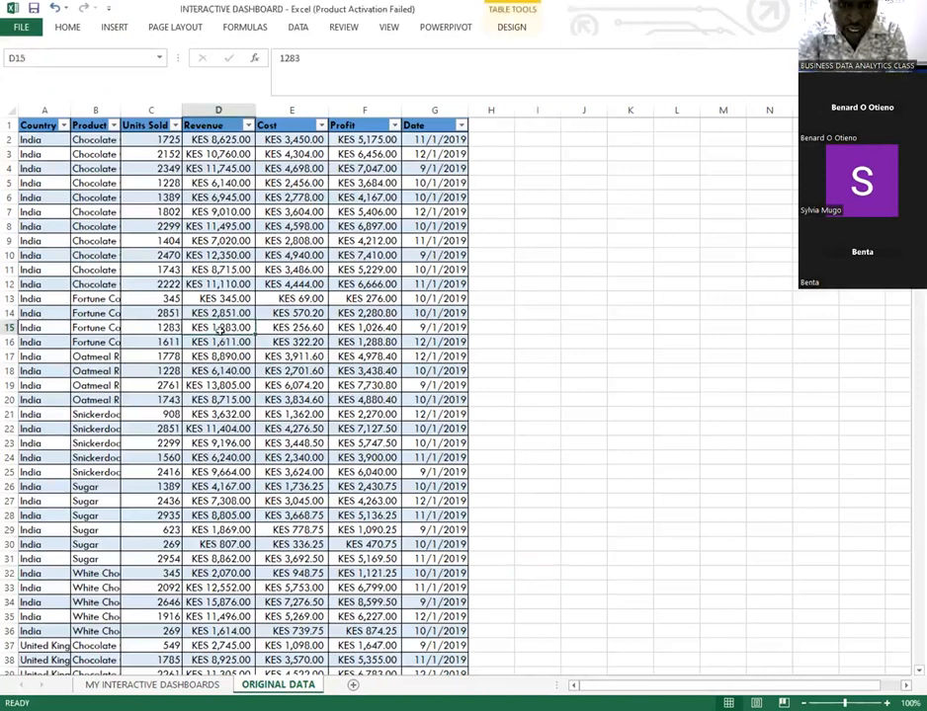
pyautogui.hotkey('ctrl', 'a')
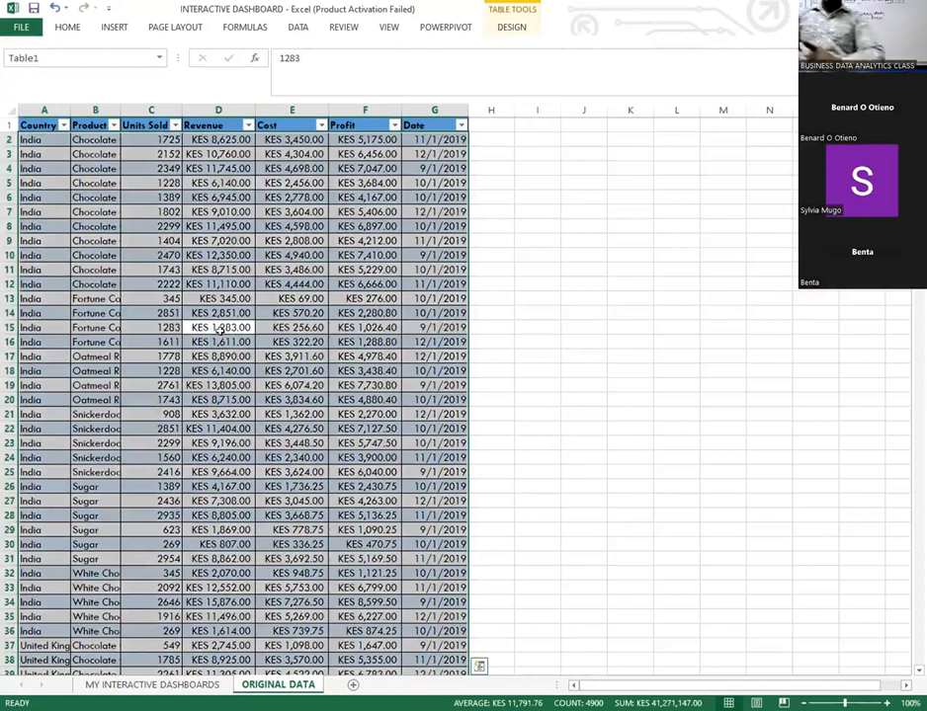
pyautogui.click(114, 27)
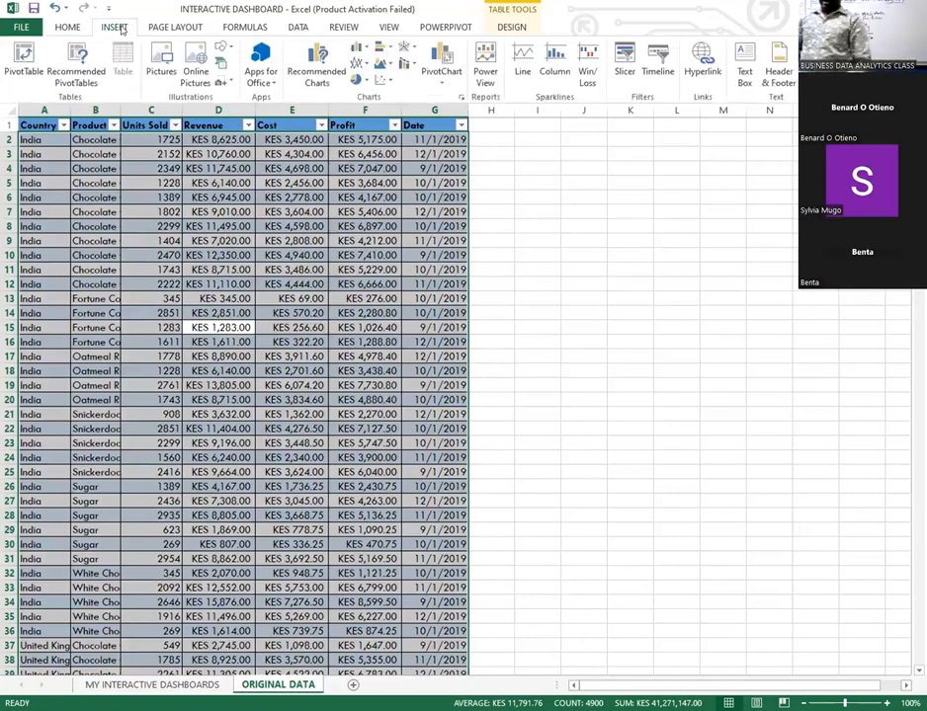
pyautogui.click(22, 57)
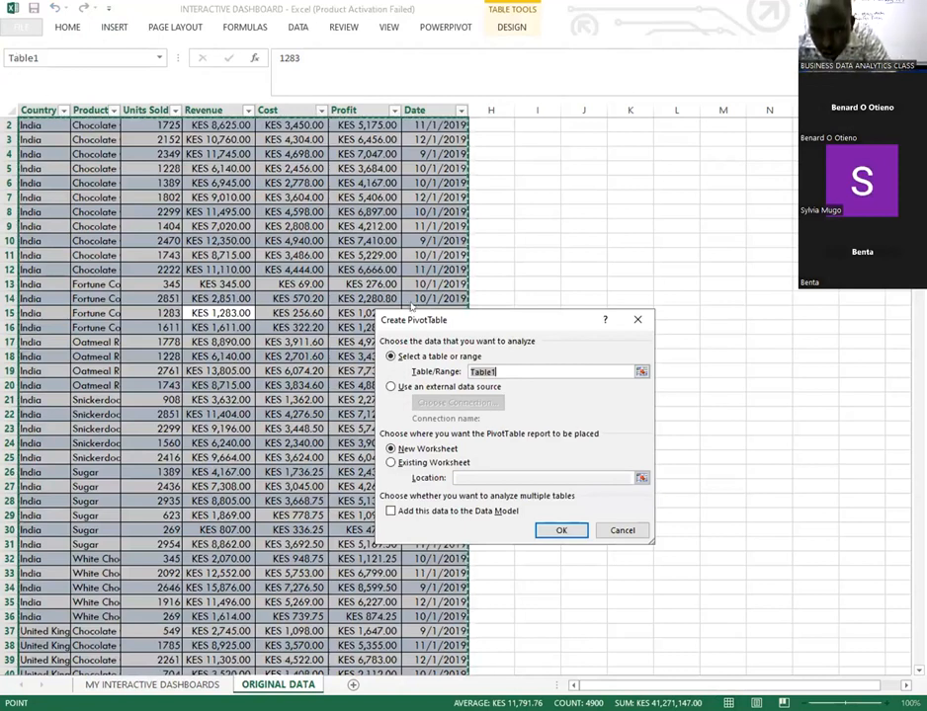
pyautogui.click(562, 531)
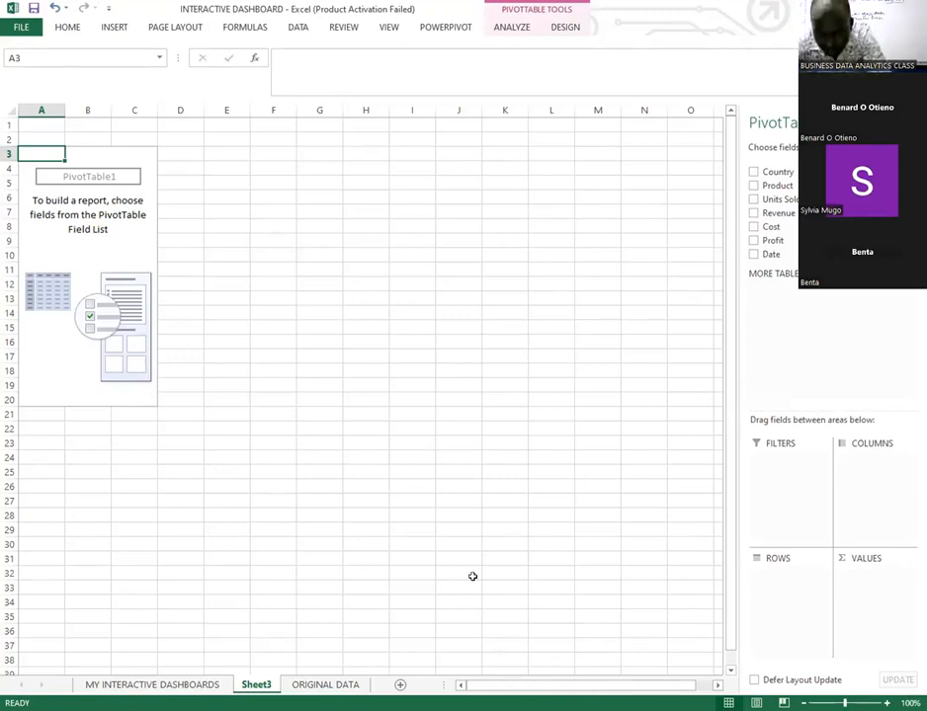
# - Delete the worksheet containing the empty PivotTable
pyautogui.rightClick(259, 684)
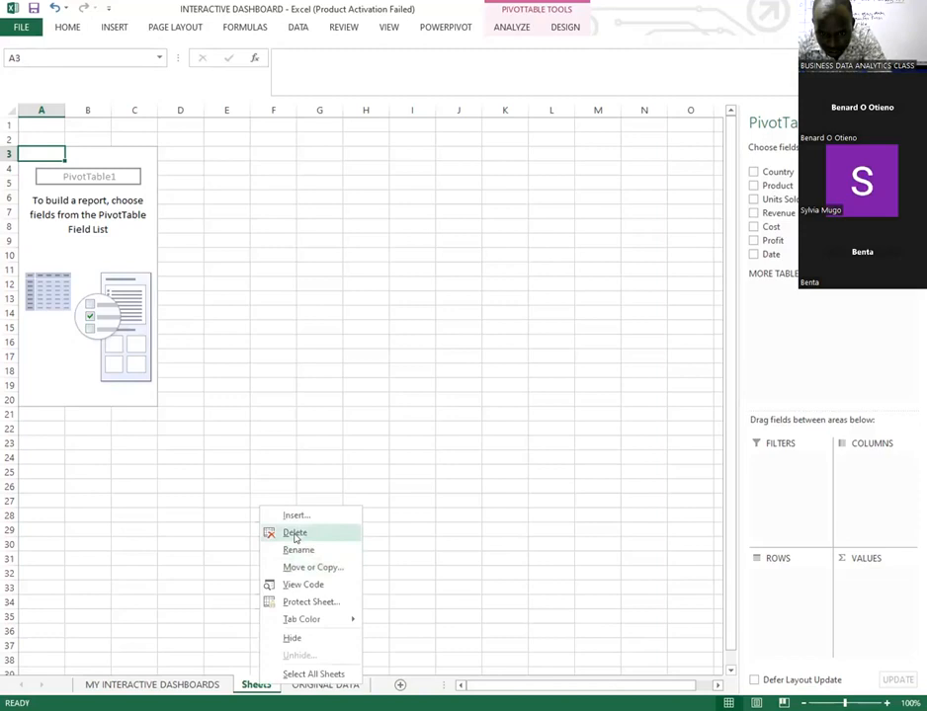
pyautogui.click(294, 534)
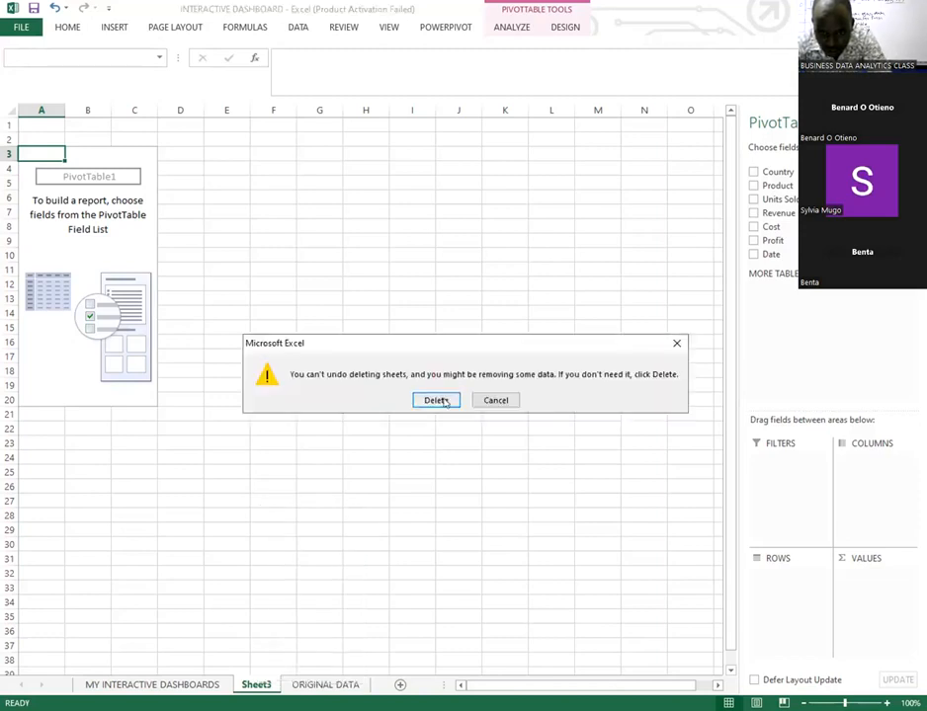
pyautogui.click(432, 399)
pyautogui.click(529, 385)
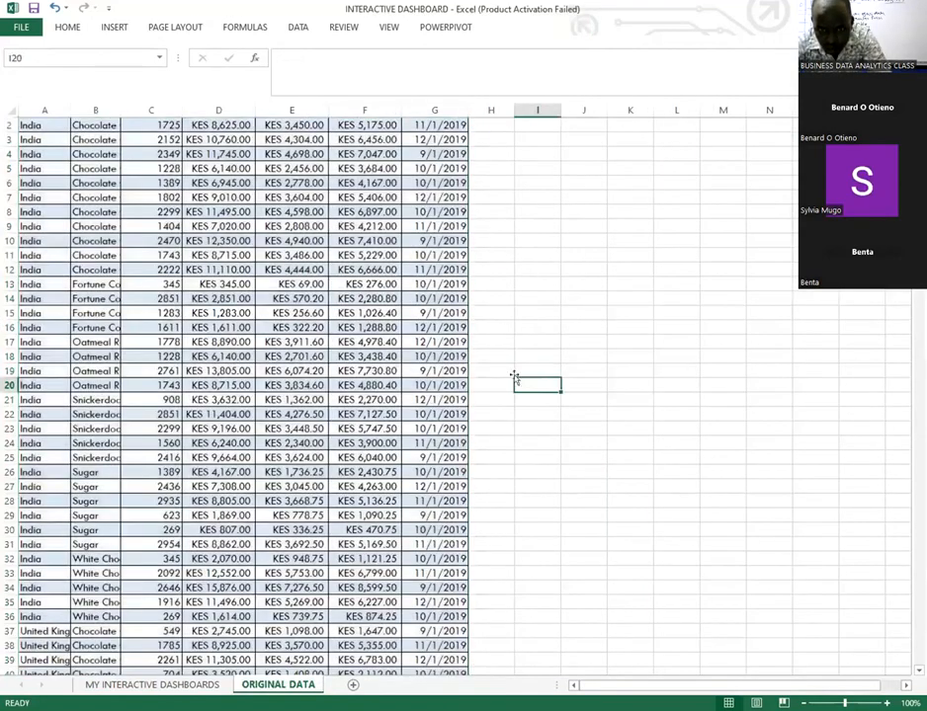
# - Create a PivotTable on a new worksheet from all of Table1 on the ORIGINAL DATA sheet
pyautogui.click(220, 312)
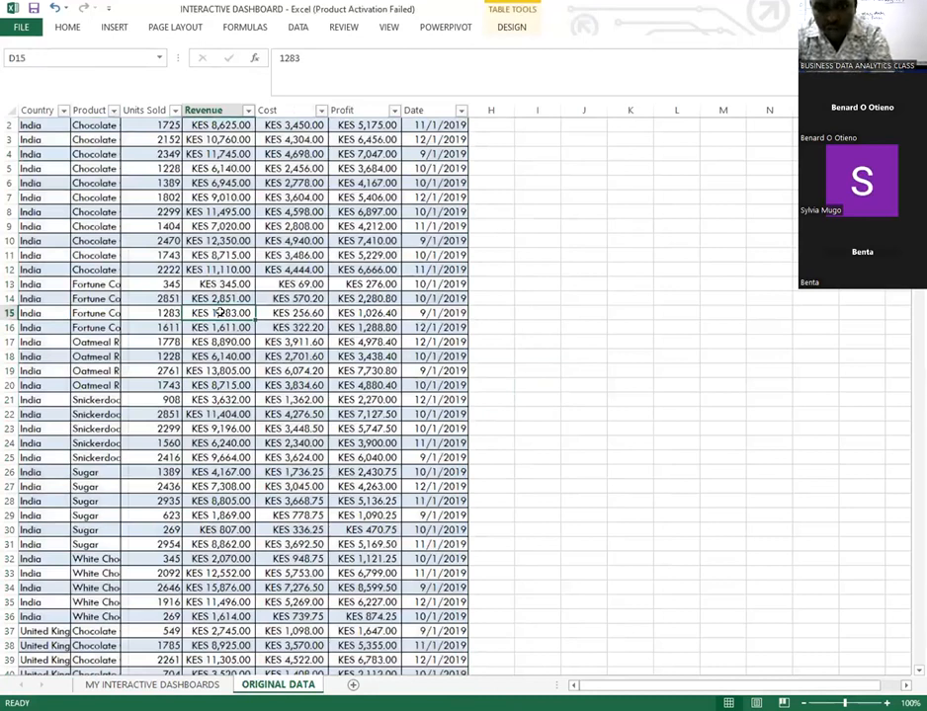
pyautogui.hotkey('ctrl', 'a')
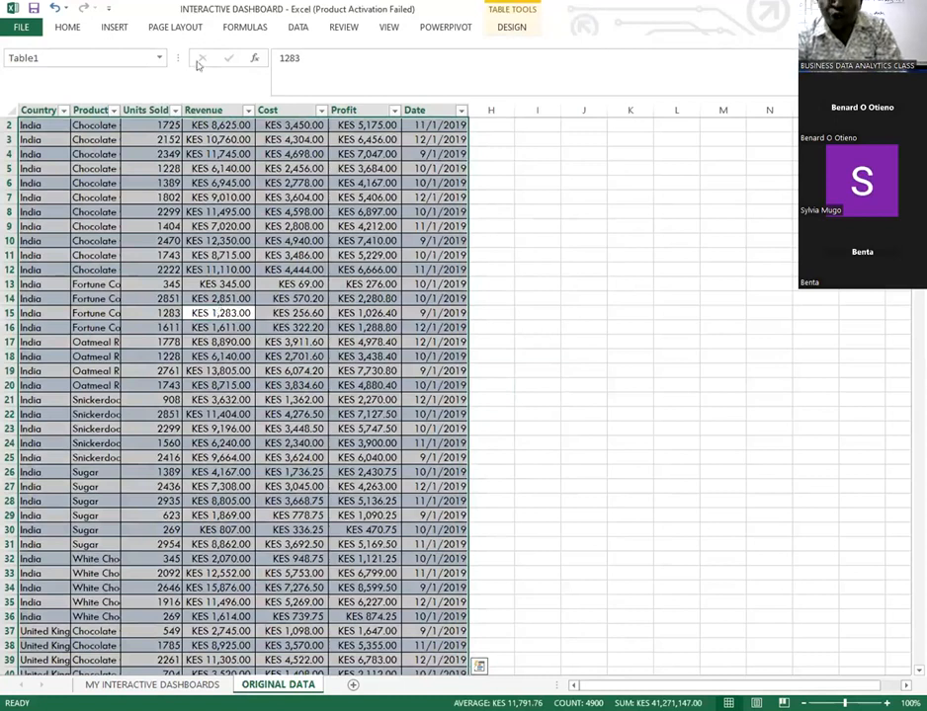
pyautogui.click(121, 31)
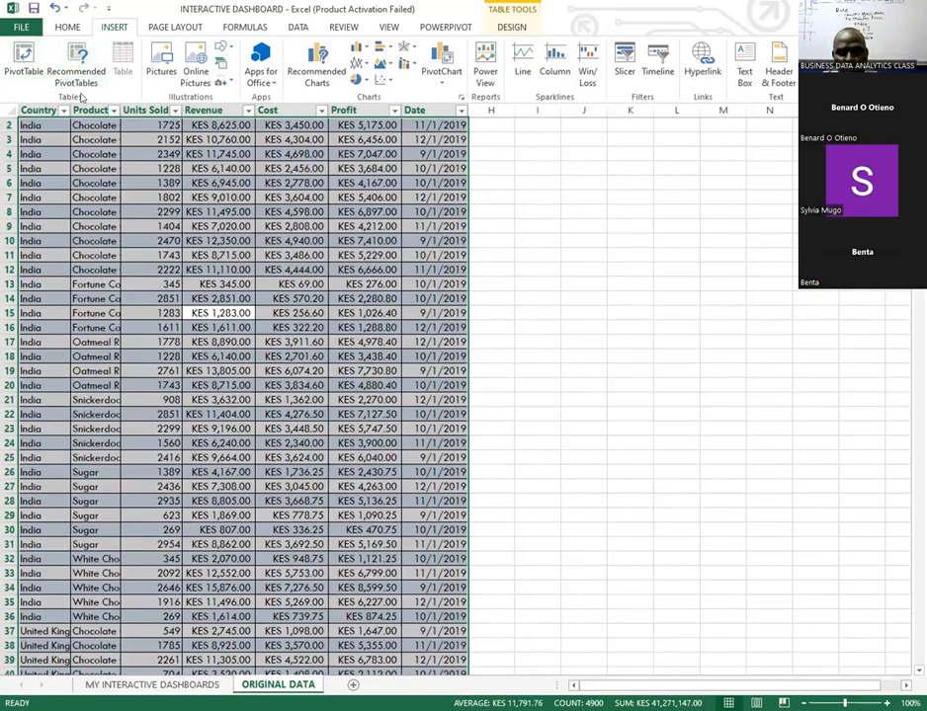
pyautogui.click(24, 57)
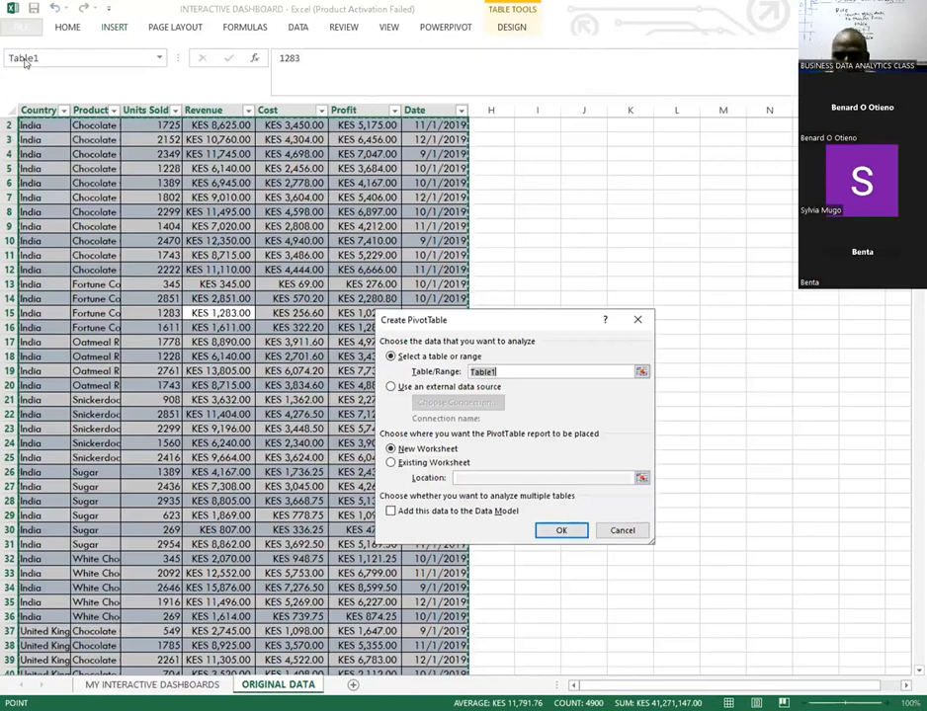
pyautogui.click(570, 525)
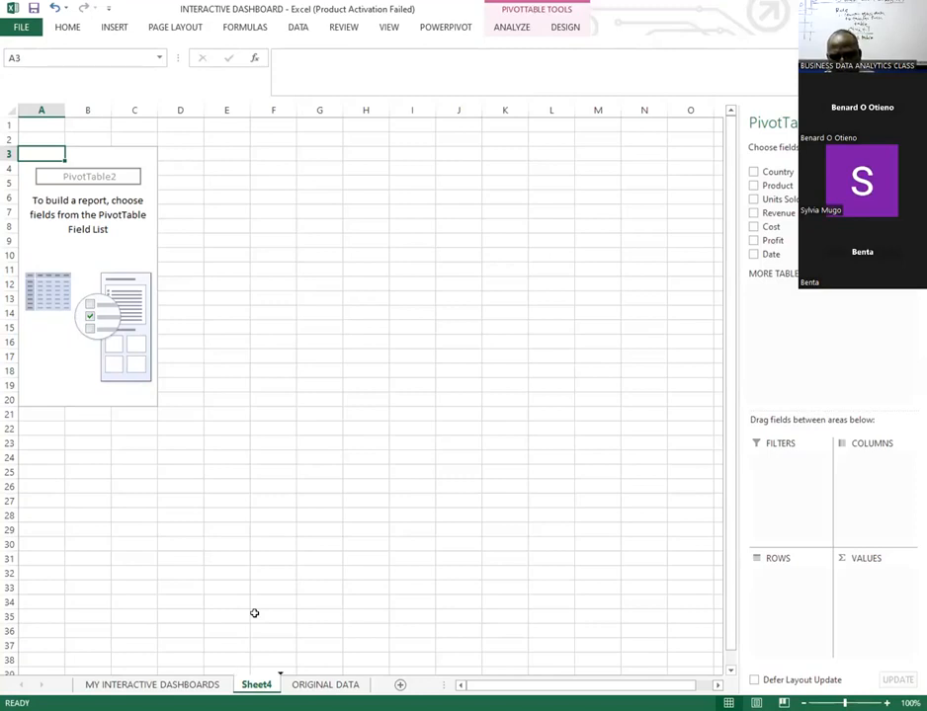
# - Duplicate the empty PivotTable worksheet three times, placing the copies before the ORIGINAL DATA sheet
pyautogui.click(325, 685)
pyautogui.moveTo(256, 685); pyautogui.dragTo(296, 685)
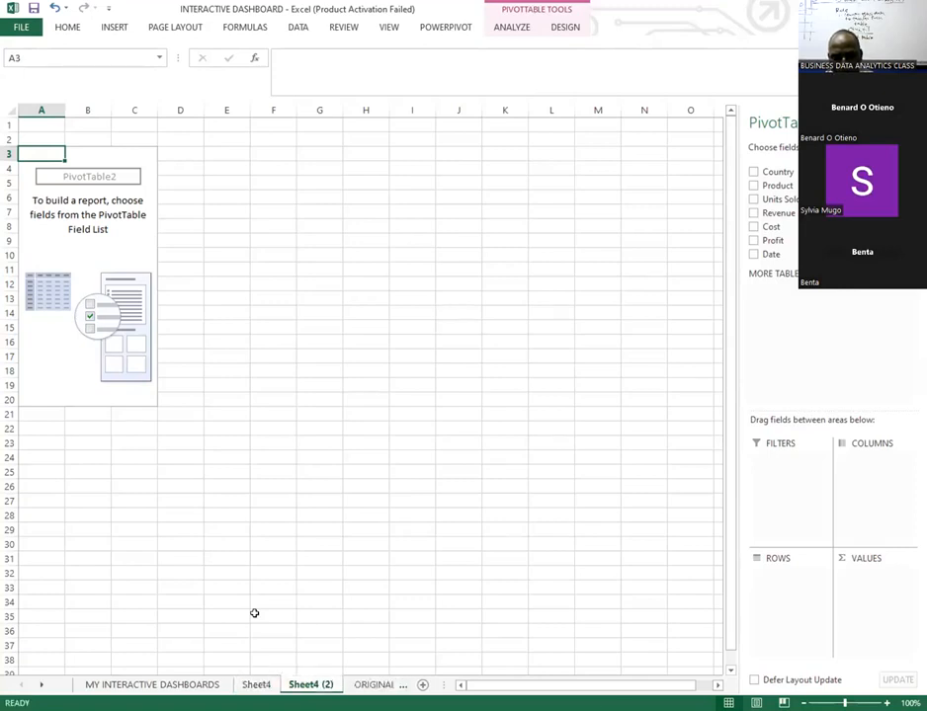
pyautogui.click(256, 684)
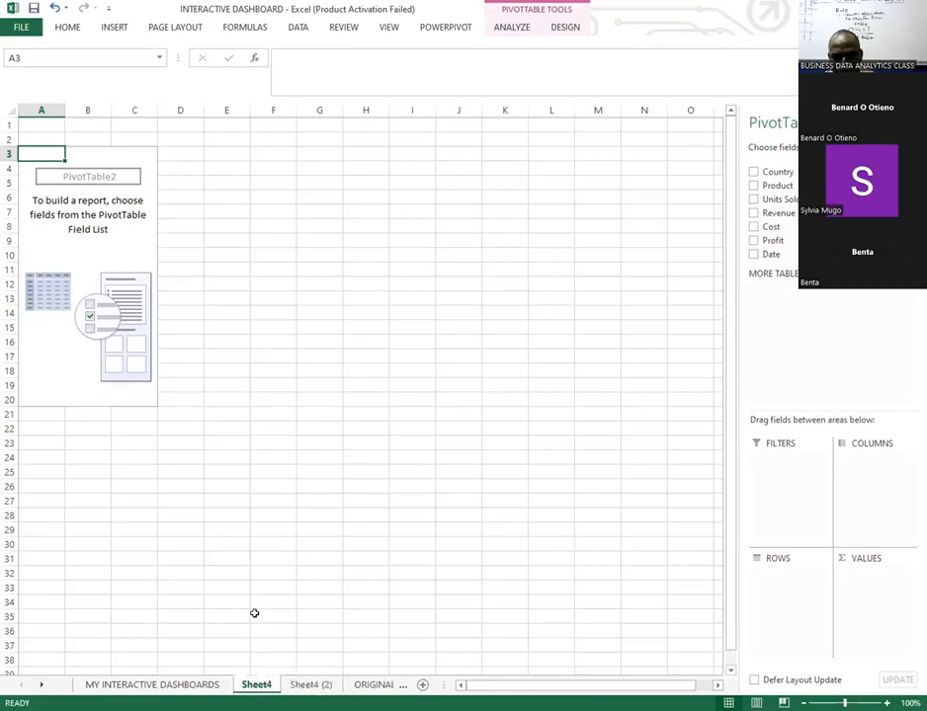
pyautogui.click(310, 685)
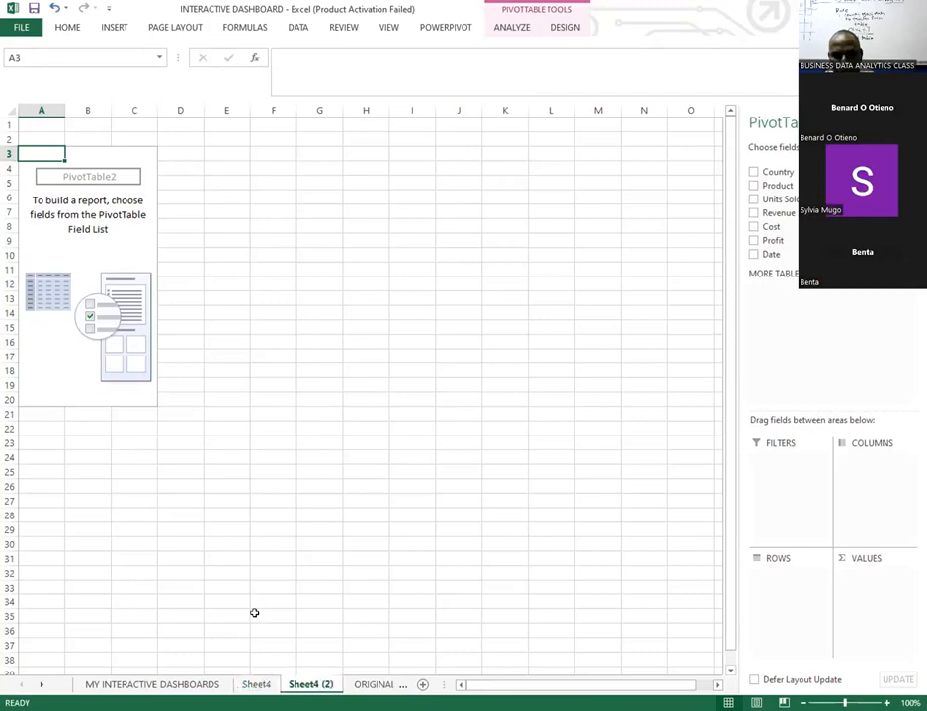
pyautogui.moveTo(310, 685); pyautogui.dragTo(347, 685)
pyautogui.click(288, 685)
pyautogui.moveTo(188, 688); pyautogui.dragTo(244, 684)
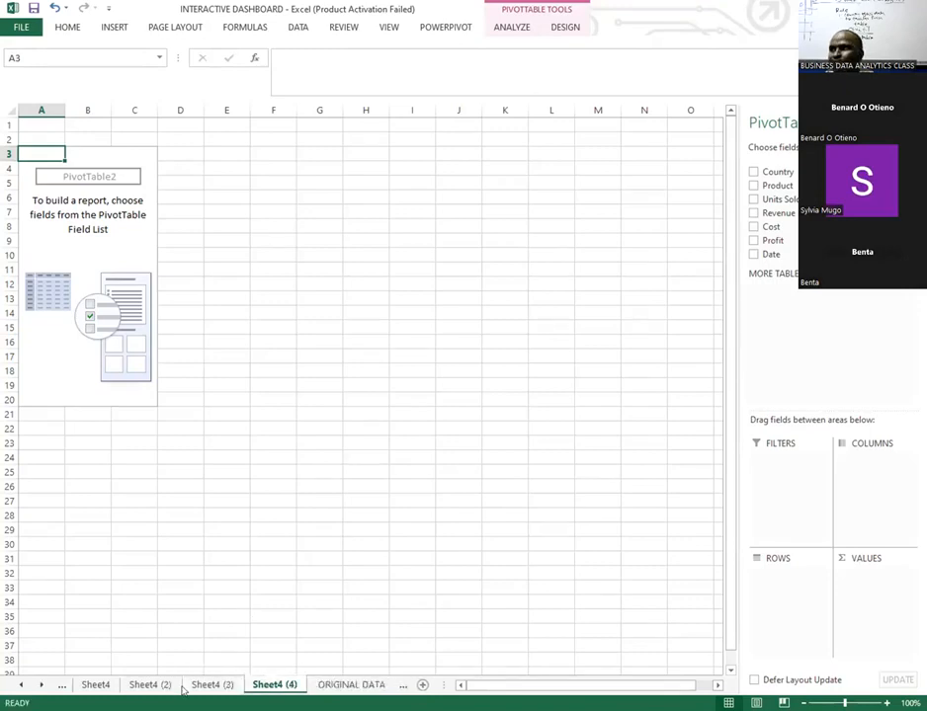
# - On Sheet4, build the PivotTable with Country as rows and the sum of Profit as values
pyautogui.click(149, 683)
pyautogui.click(94, 684)
pyautogui.click(61, 684)
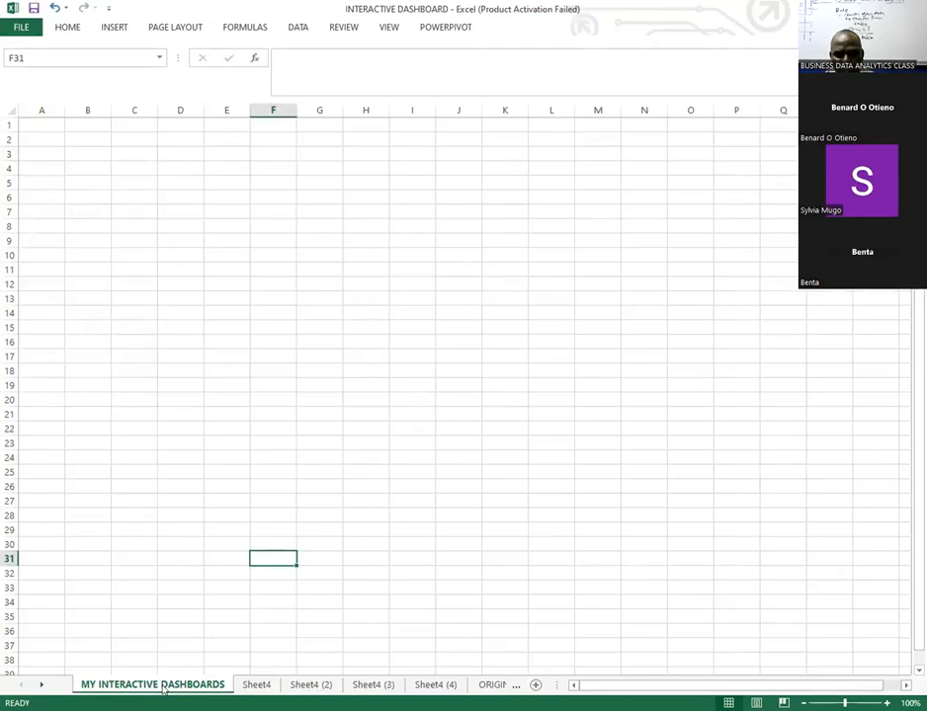
pyautogui.hotkey('ctrl', 'pagedown')
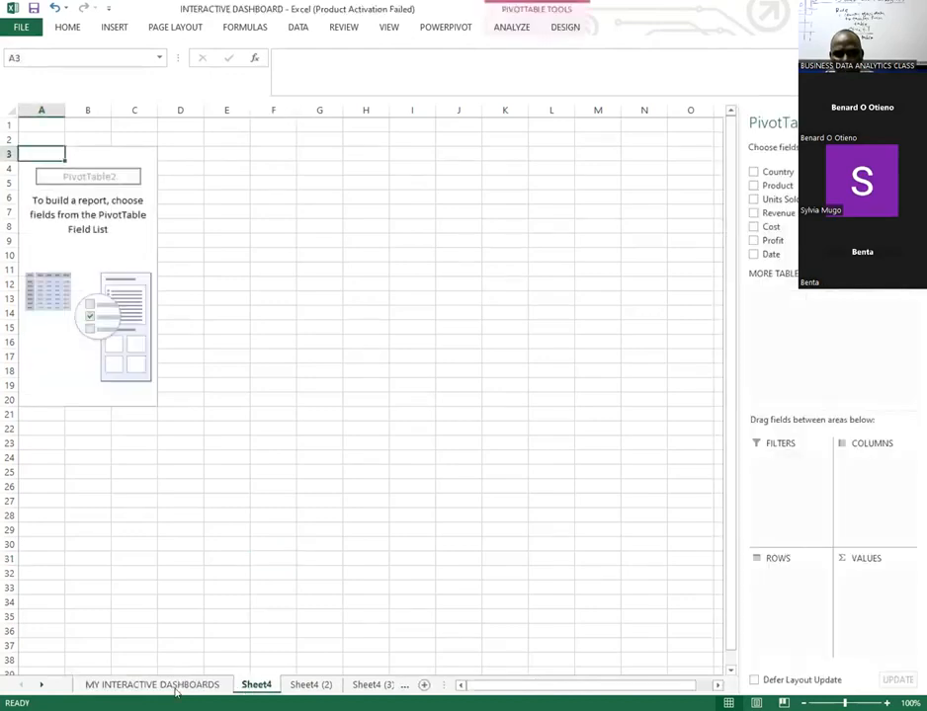
pyautogui.hotkey('ctrl', 'pagedown')
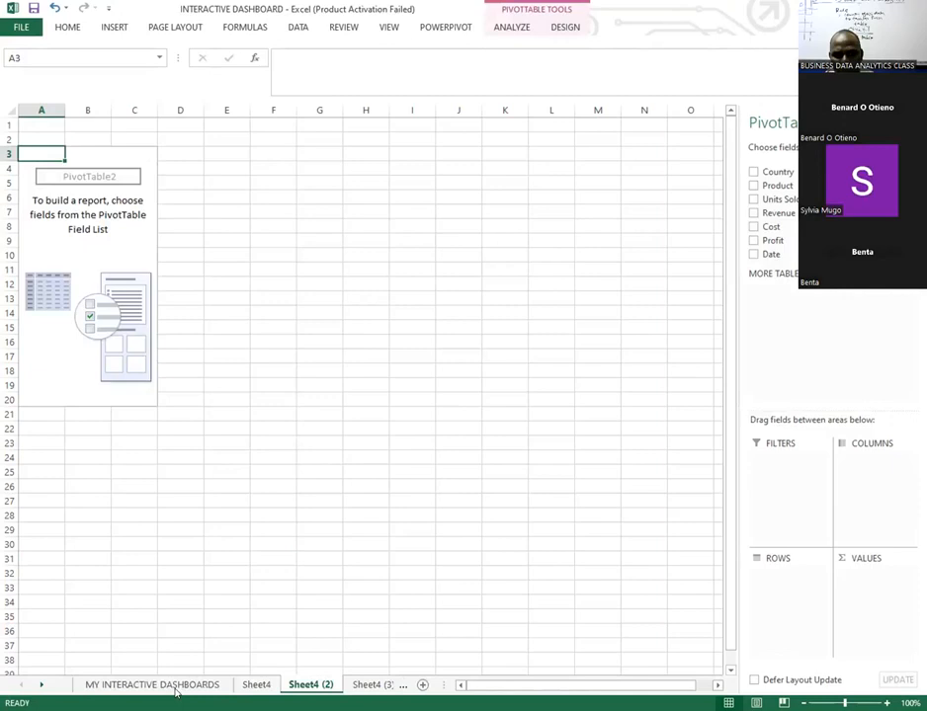
pyautogui.hotkey('ctrl', 'pageup')
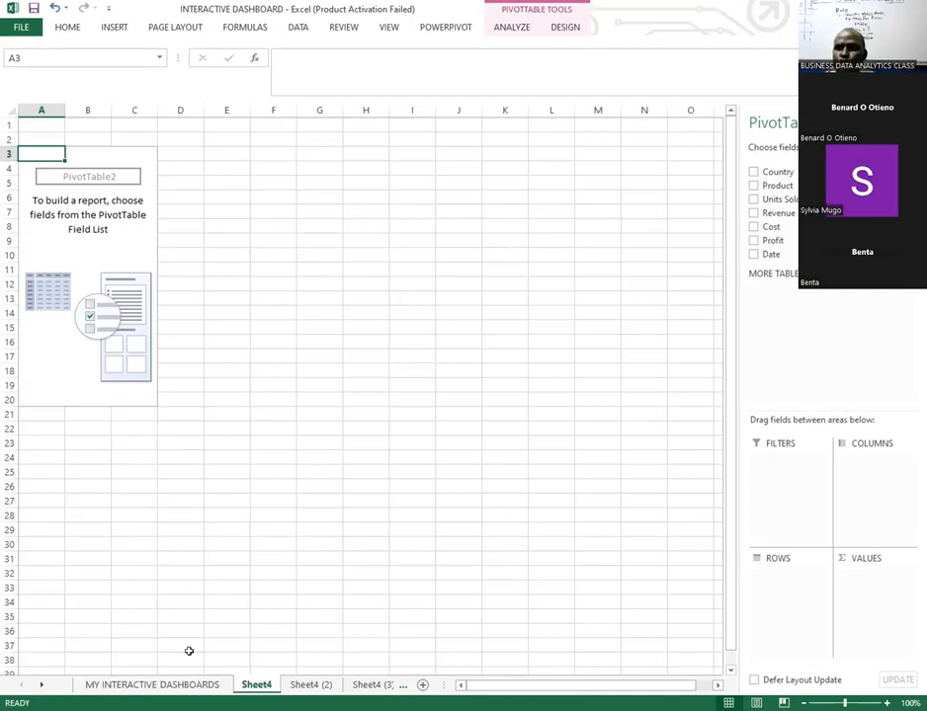
pyautogui.click(752, 173)
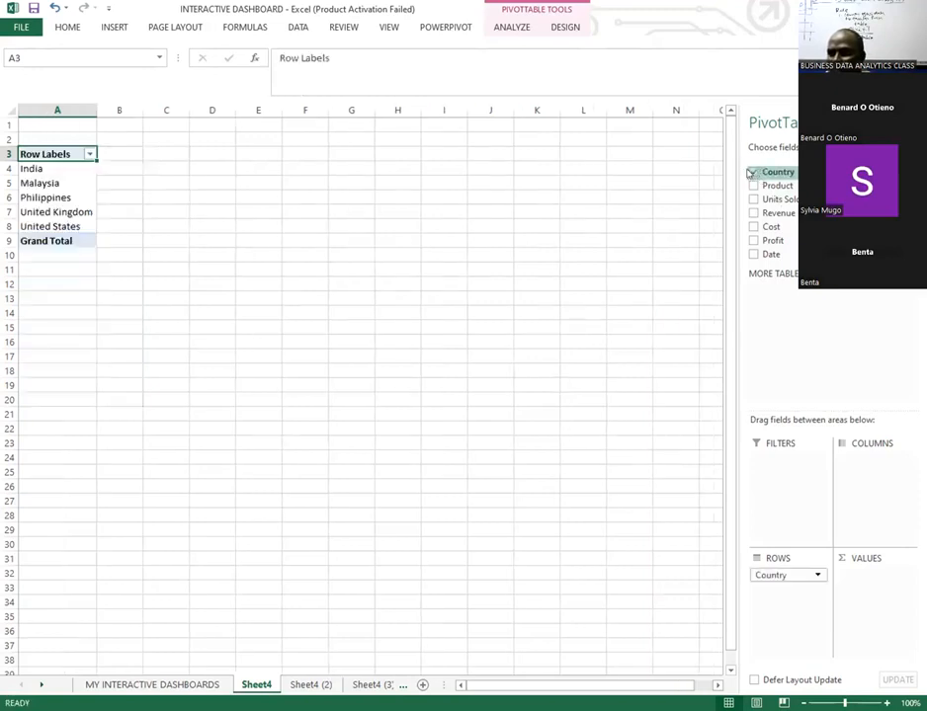
pyautogui.click(753, 241)
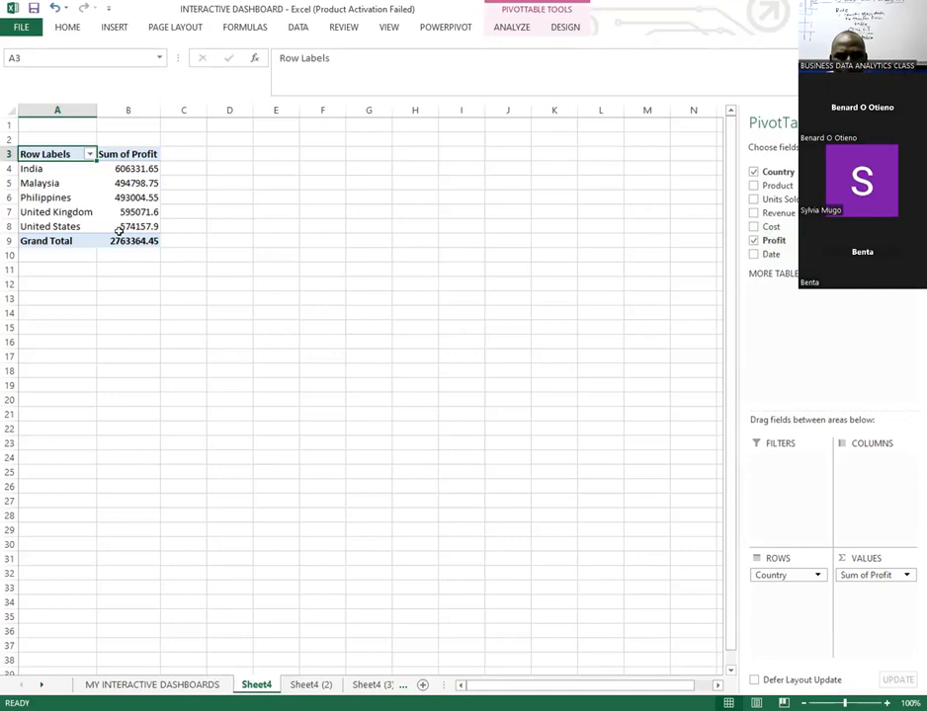
# - Rename Sheet4 as COUNTRY AND PROFIT
pyautogui.moveTo(119, 230)
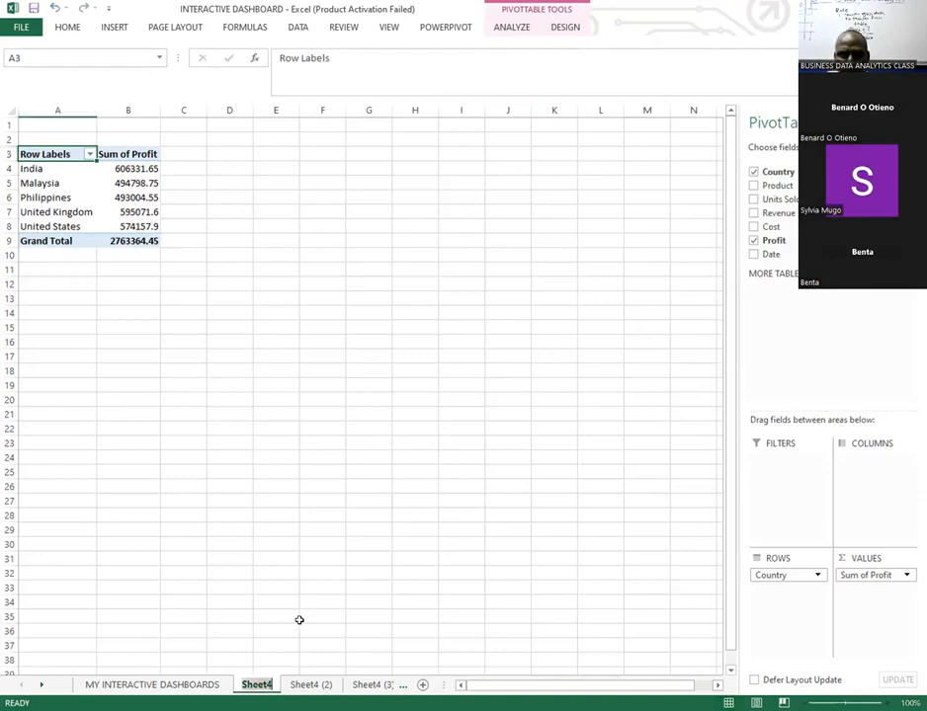
pyautogui.write('C')
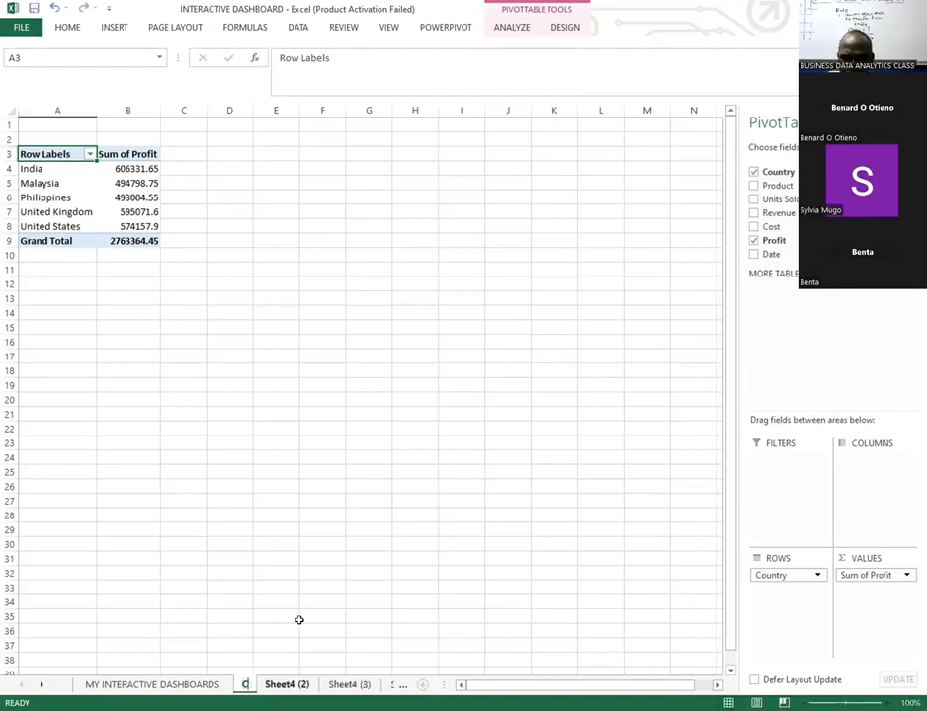
pyautogui.write('OUNTR')
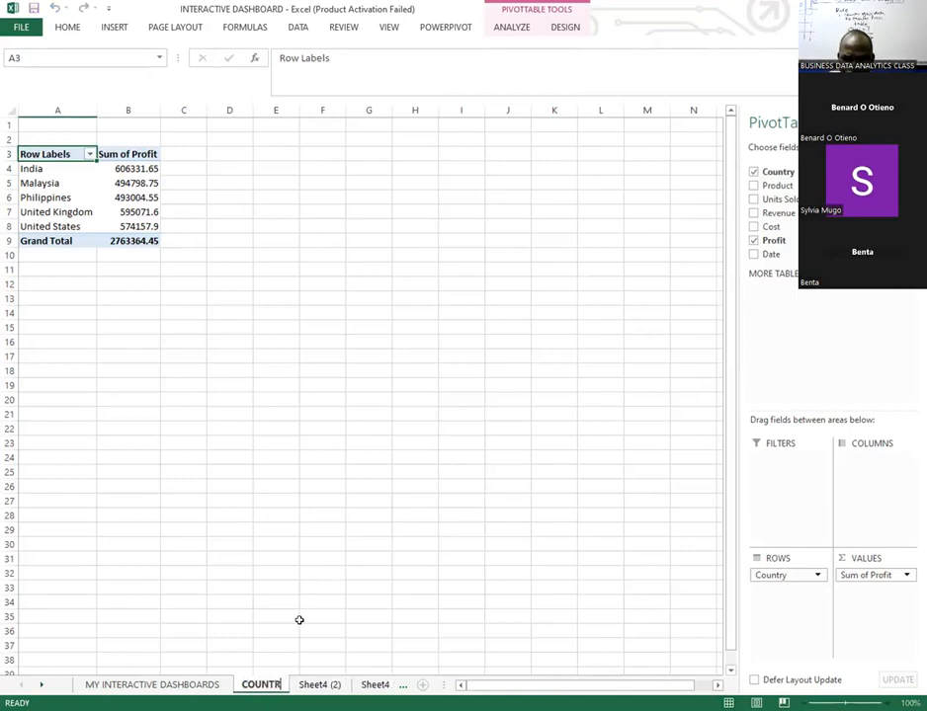
pyautogui.write('Y')
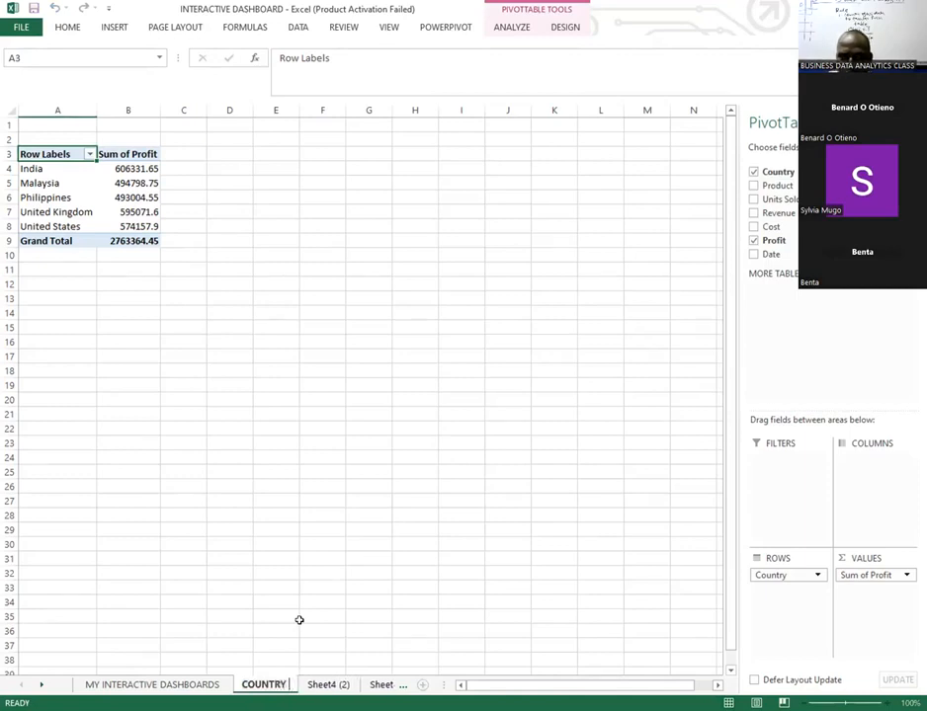
pyautogui.write(' AN')
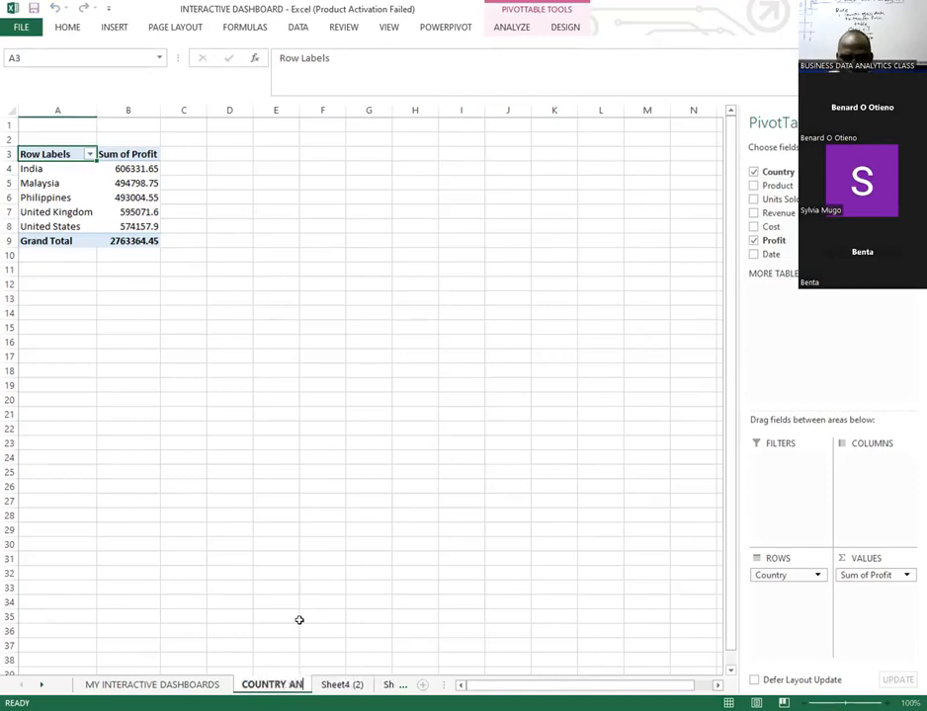
pyautogui.write('D P')
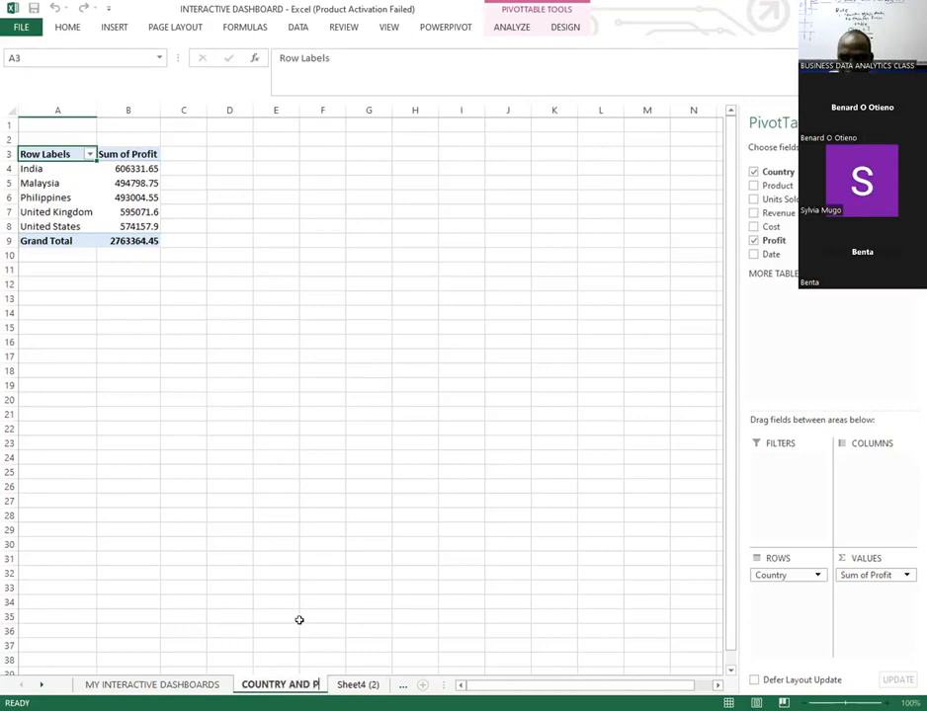
pyautogui.write('PROFIT')
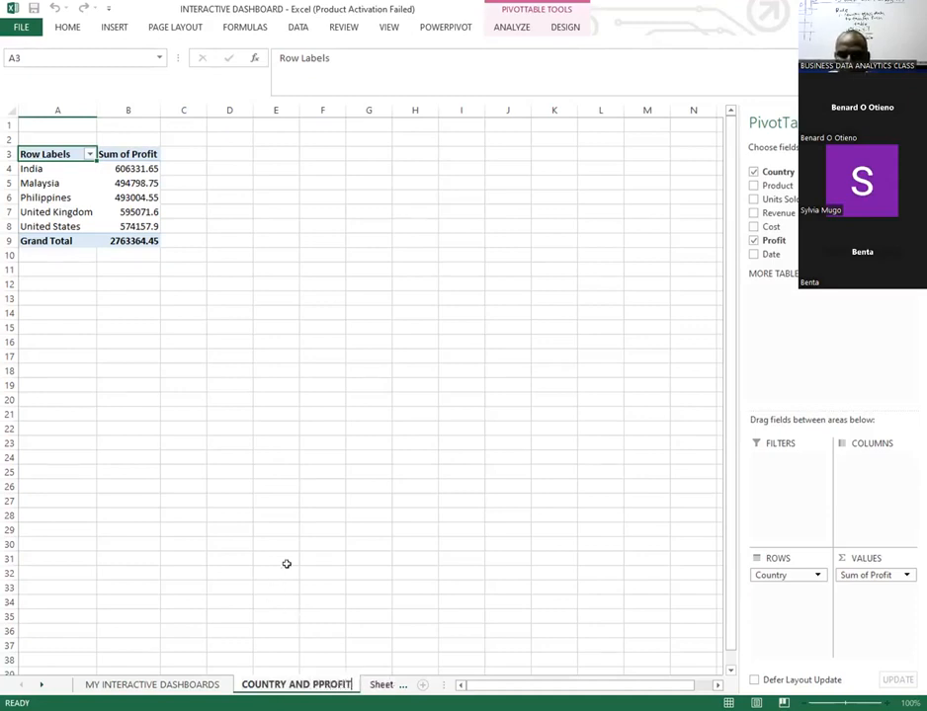
pyautogui.press('Left')
pyautogui.press('Left')
pyautogui.press('Left')
pyautogui.press('Left')
pyautogui.press('Left')
pyautogui.press('BackSpace')
pyautogui.click(321, 540)
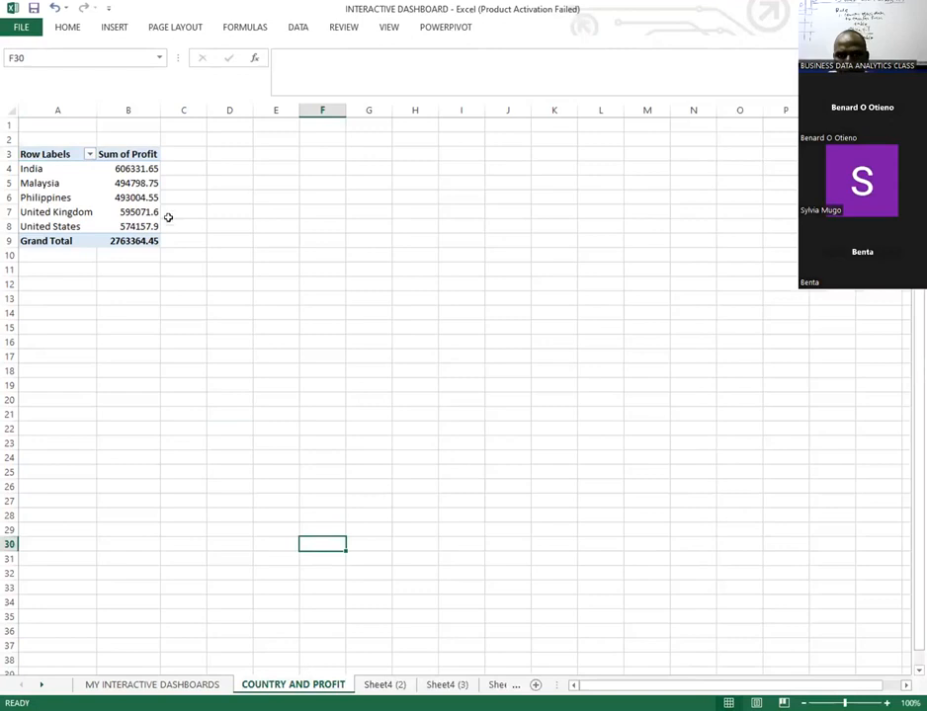
pyautogui.click(99, 228)
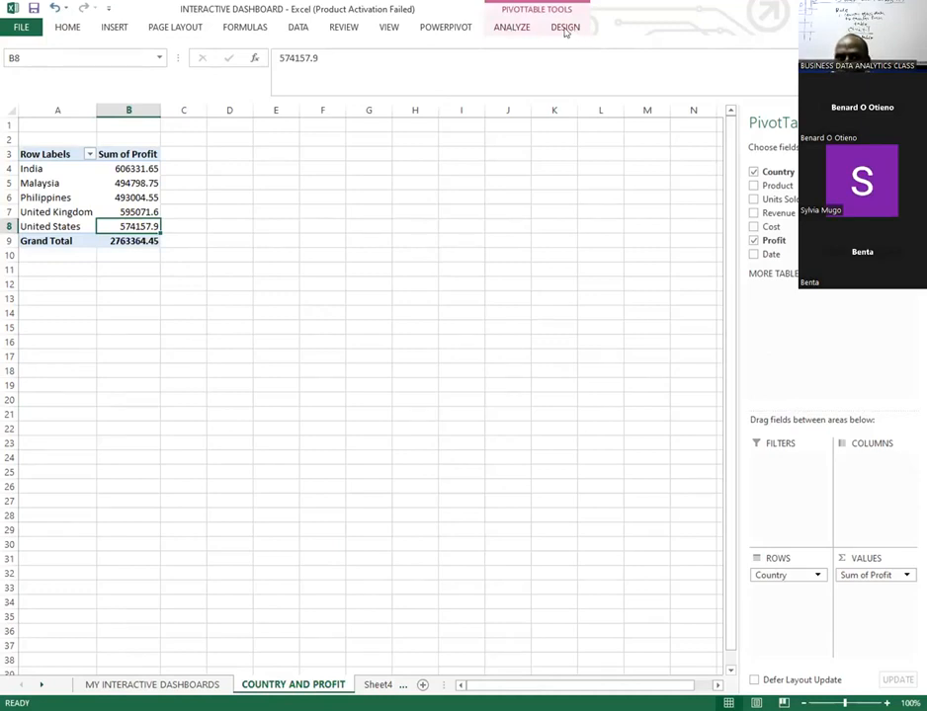
pyautogui.click(506, 28)
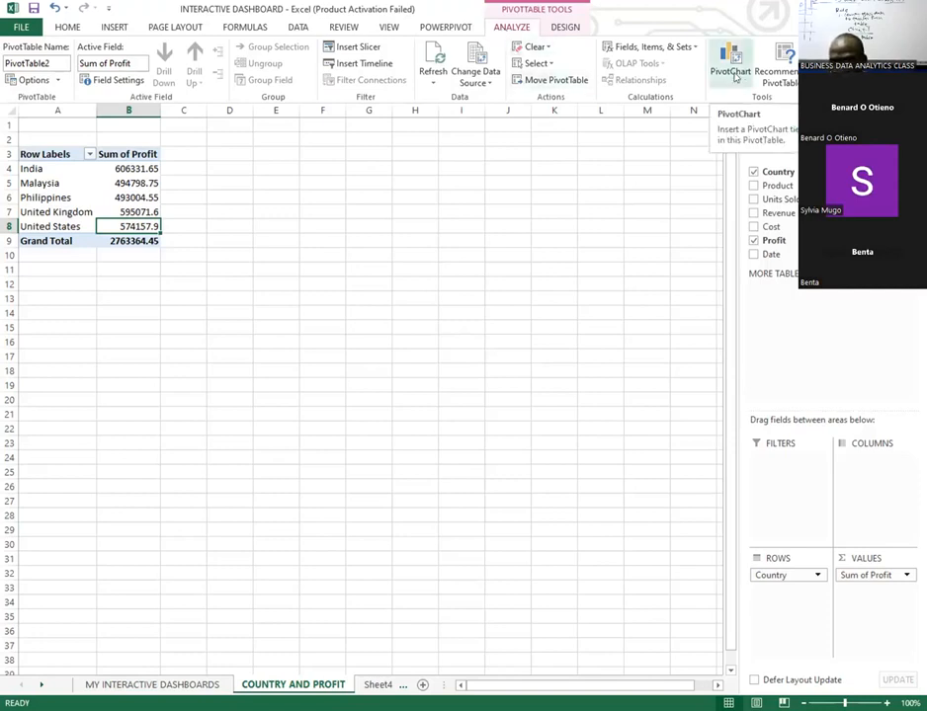
pyautogui.click(776, 79)
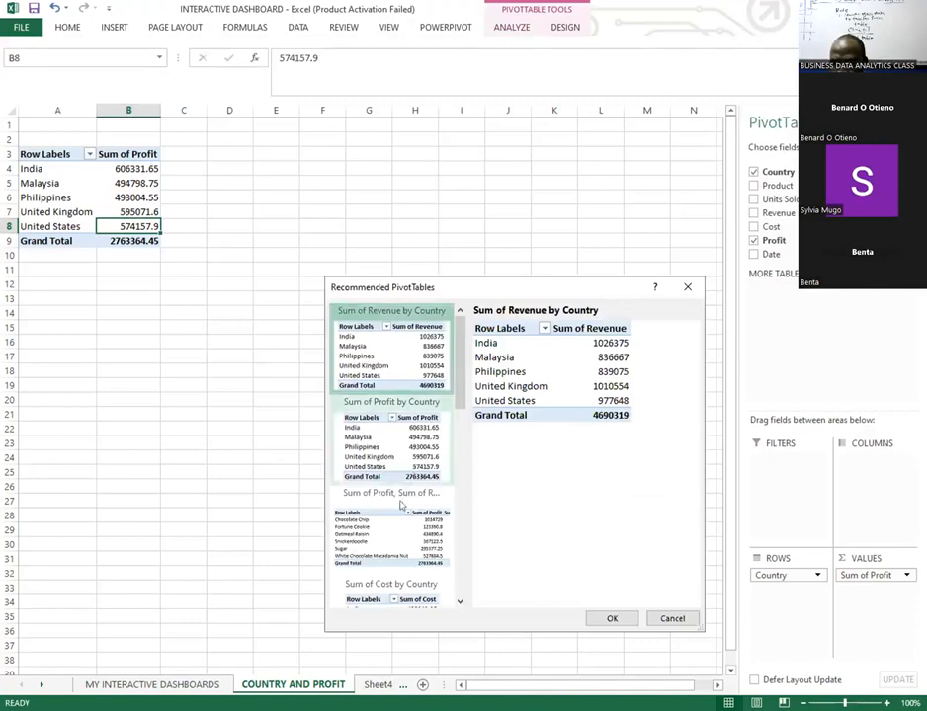
pyautogui.click(689, 285)
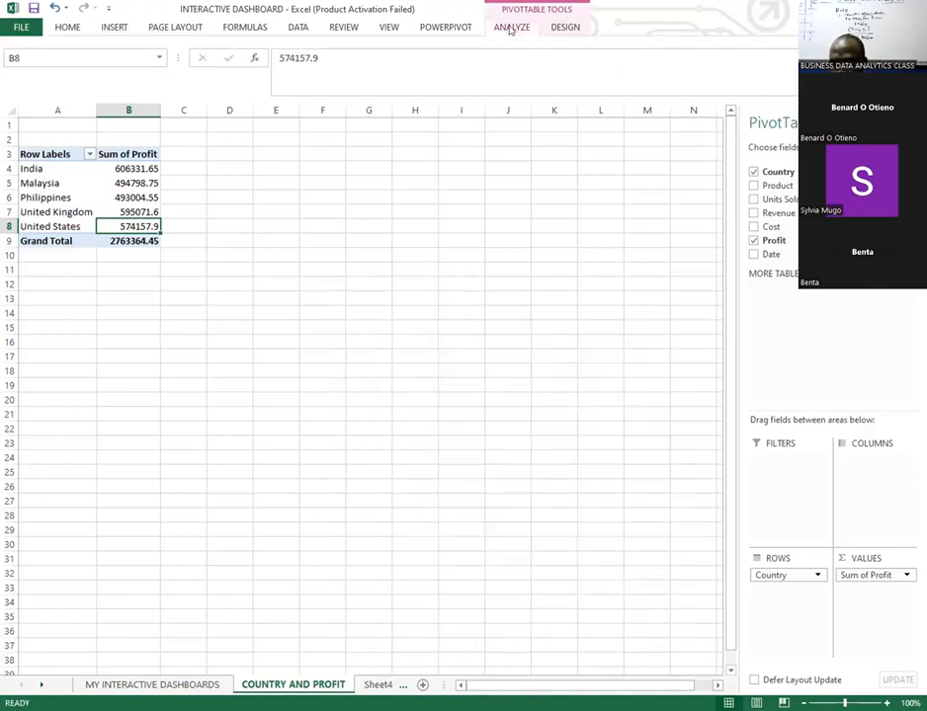
pyautogui.click(510, 29)
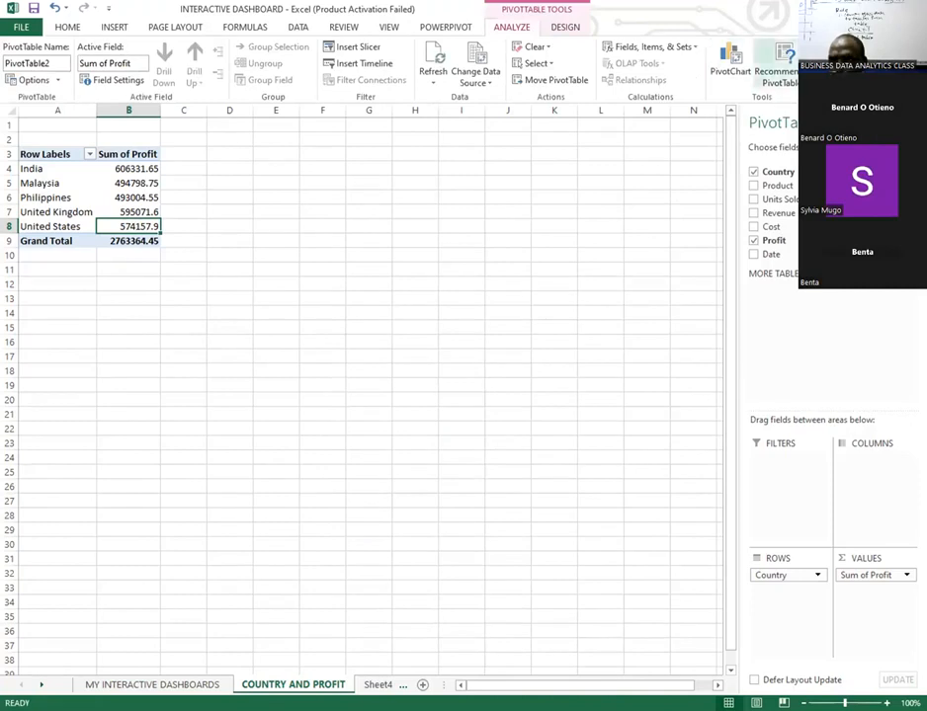
pyautogui.click(723, 65)
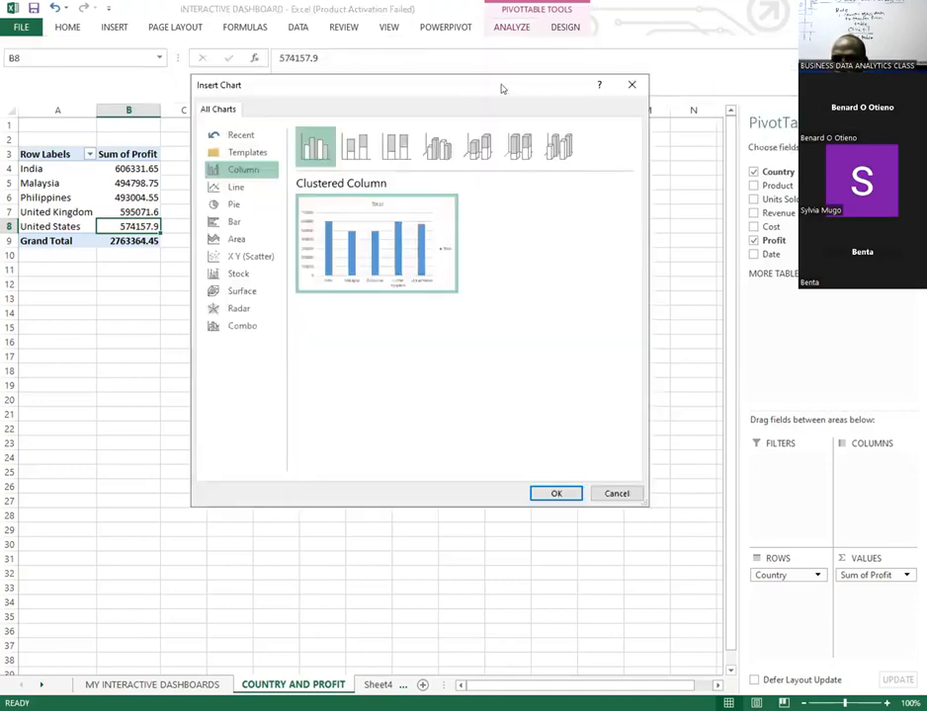
pyautogui.moveTo(501, 92); pyautogui.dragTo(514, 190)
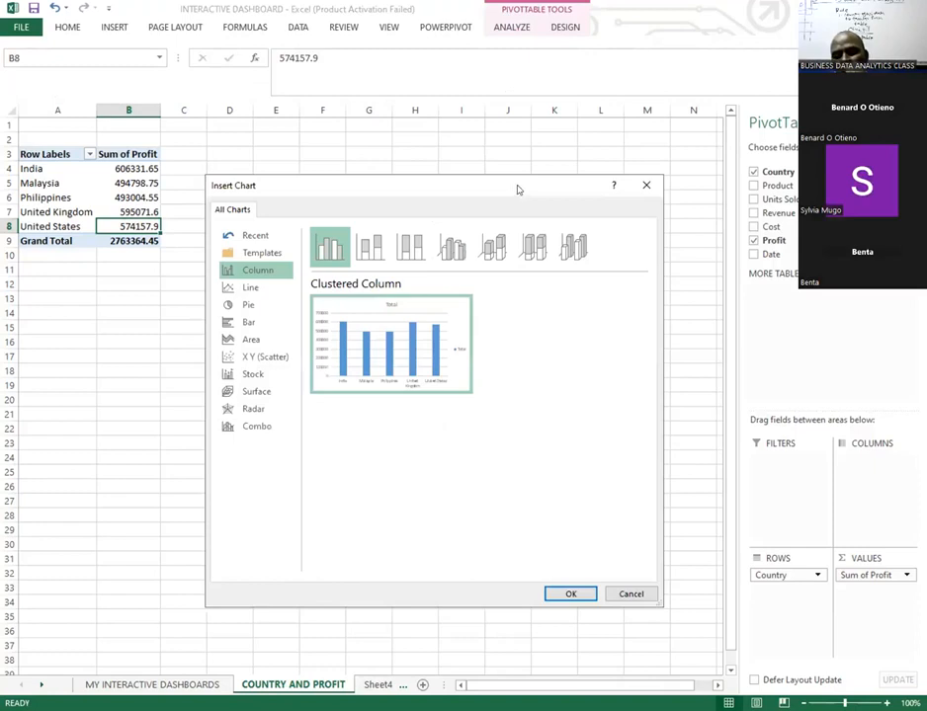
pyautogui.click(644, 186)
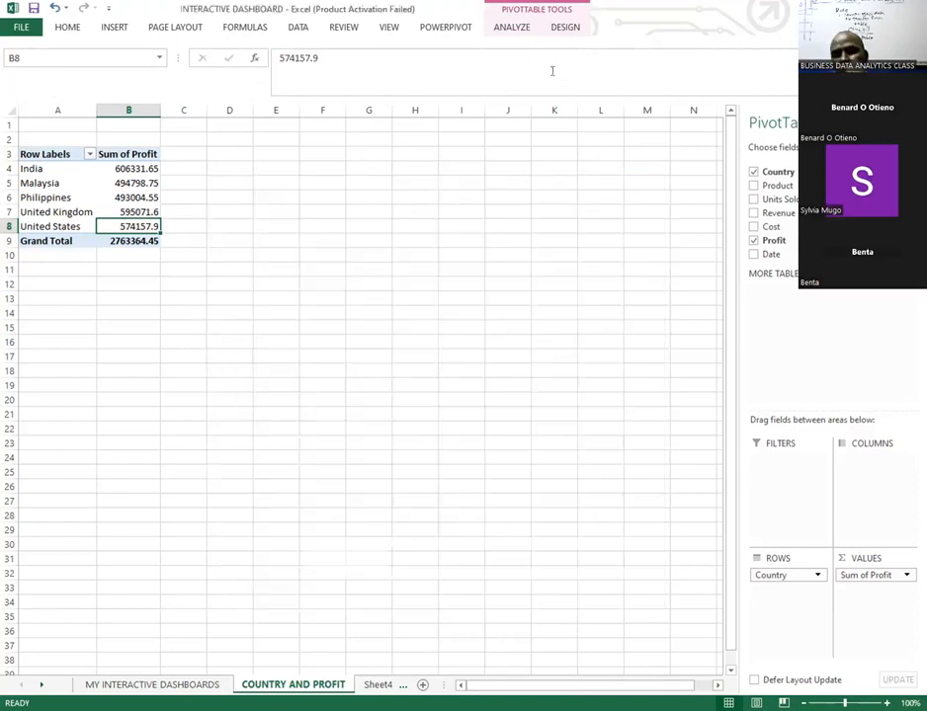
# - Insert a clustered column PivotChart from the PivotTable on the COUNTRY AND PROFIT sheet
pyautogui.click(512, 29)
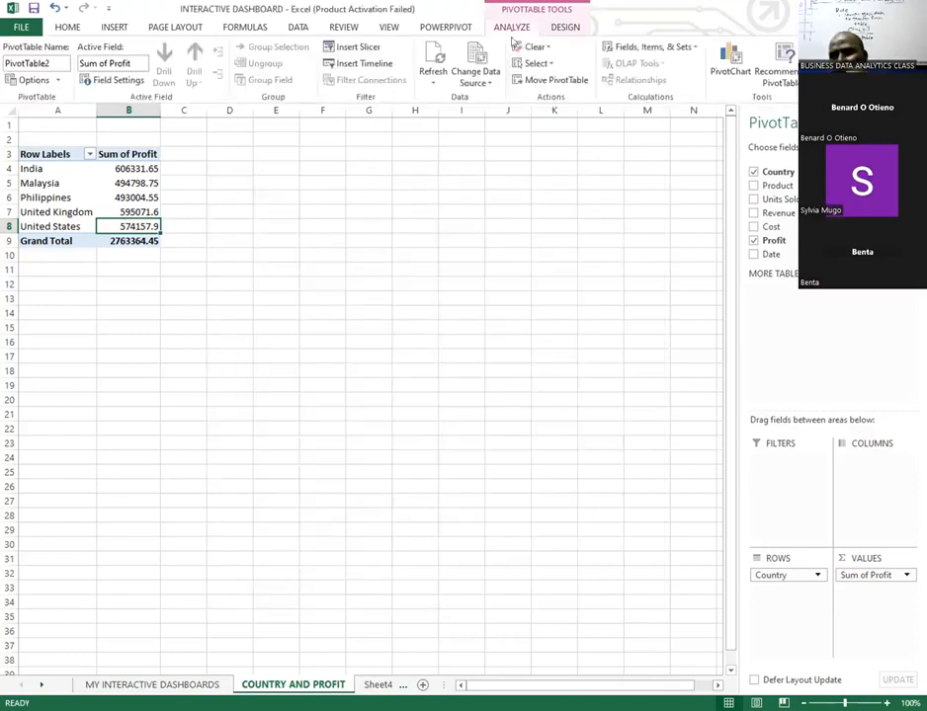
pyautogui.click(727, 65)
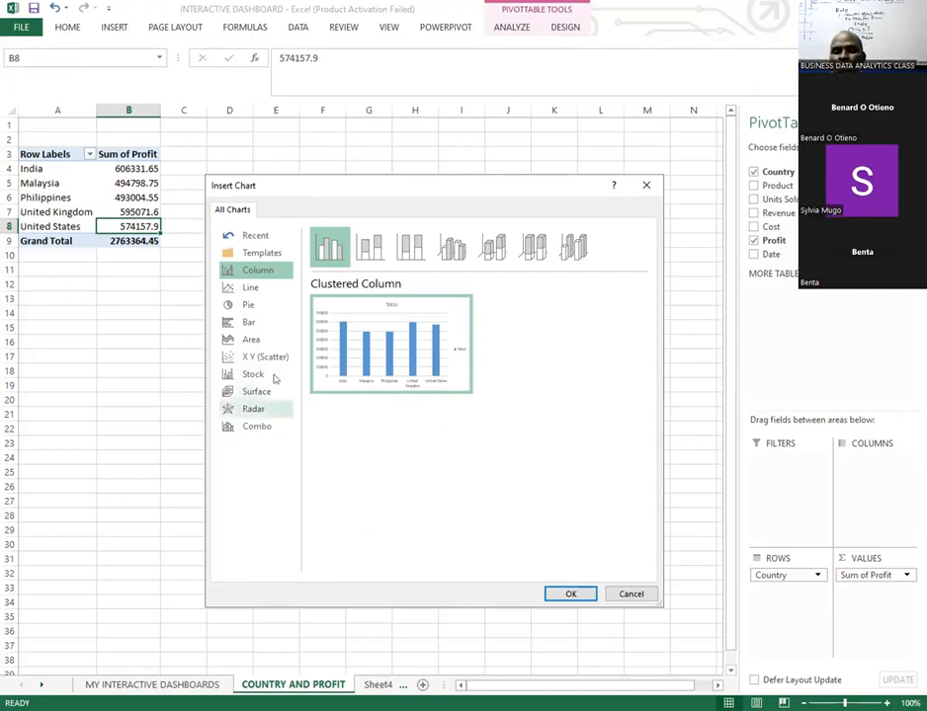
pyautogui.click(249, 288)
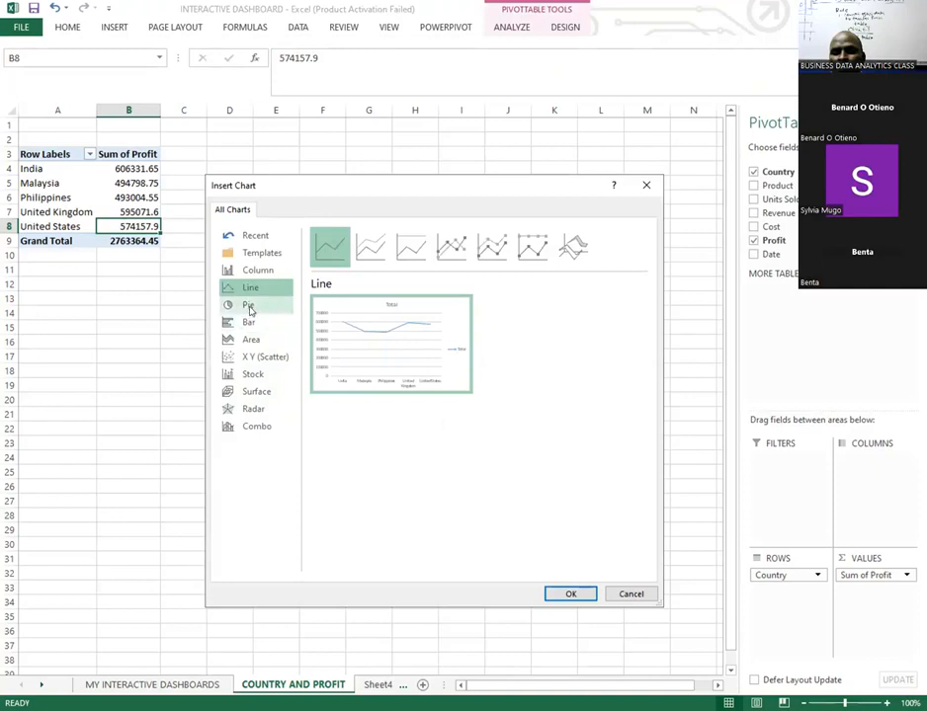
pyautogui.click(260, 272)
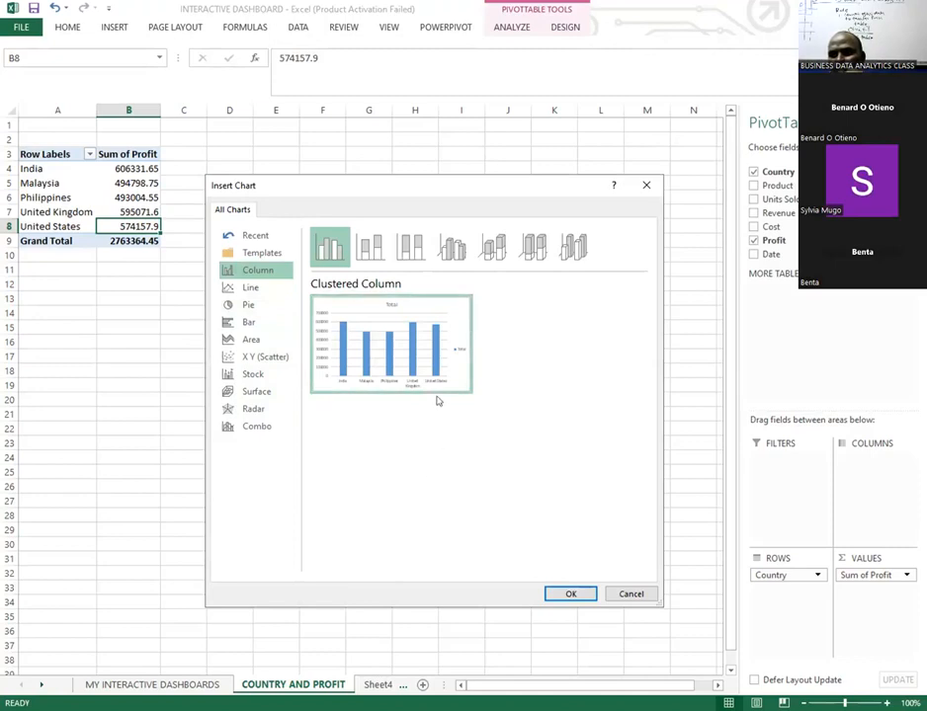
pyautogui.click(571, 594)
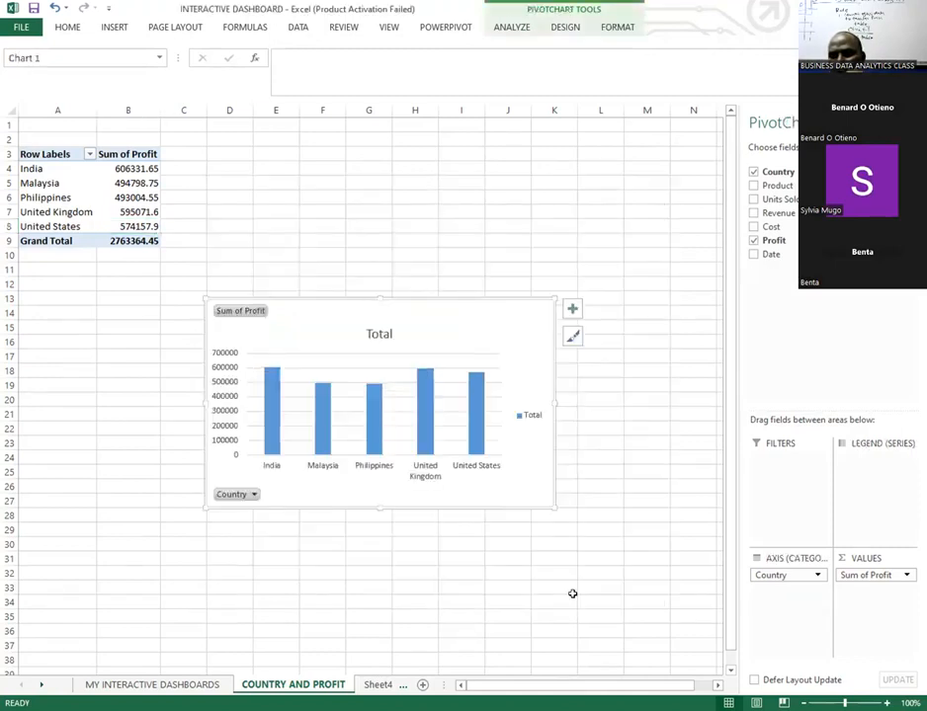
# - Change the PivotChart's title to COUNTRY AND PROFIT
pyautogui.doubleClick(378, 334)
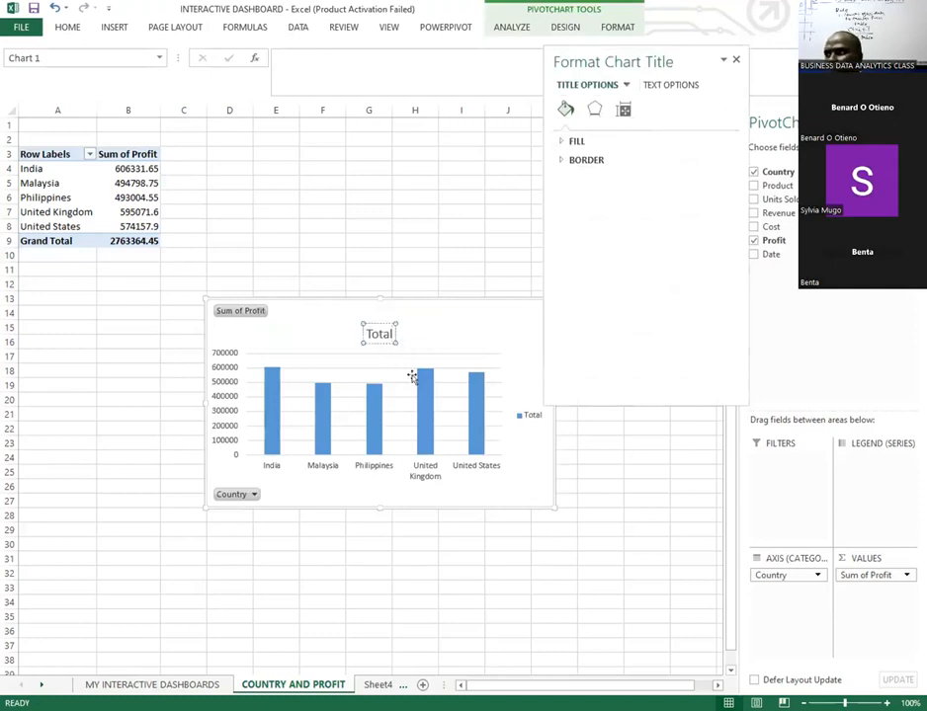
pyautogui.press('BackSpace')
pyautogui.press('BackSpace')
pyautogui.press('BackSpace')
pyautogui.press('BackSpace')
pyautogui.press('BackSpace')
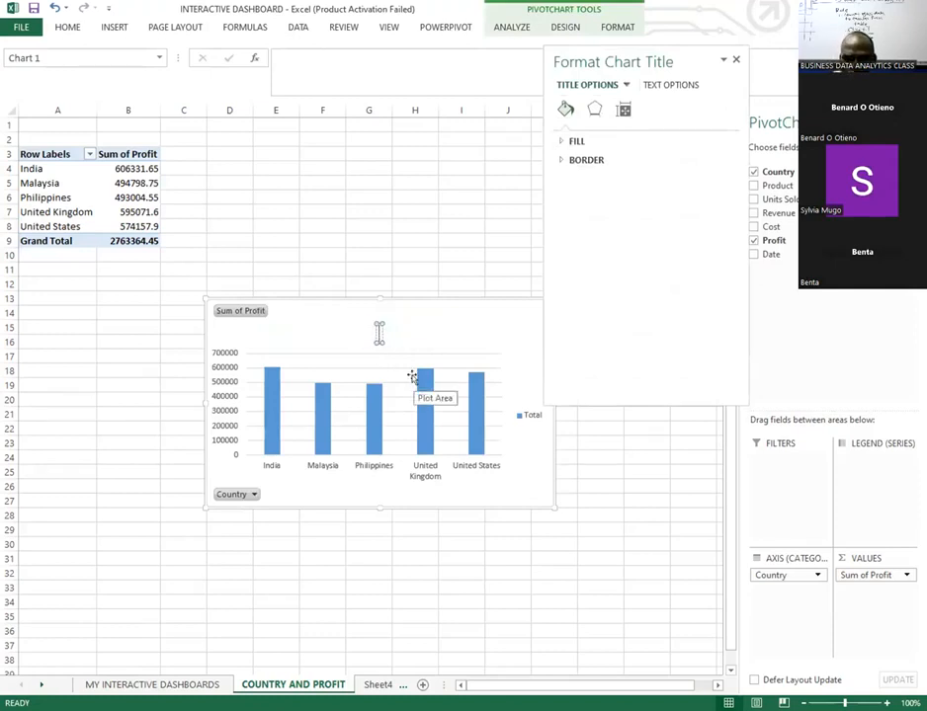
pyautogui.write('qOUNTR')
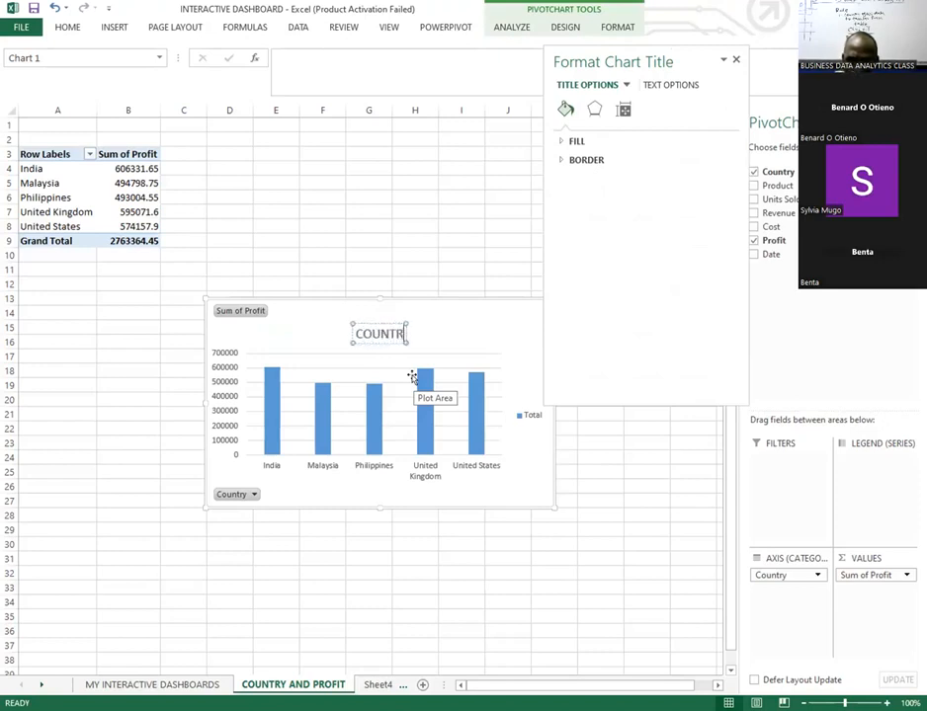
pyautogui.write('Y AND PROFIT')
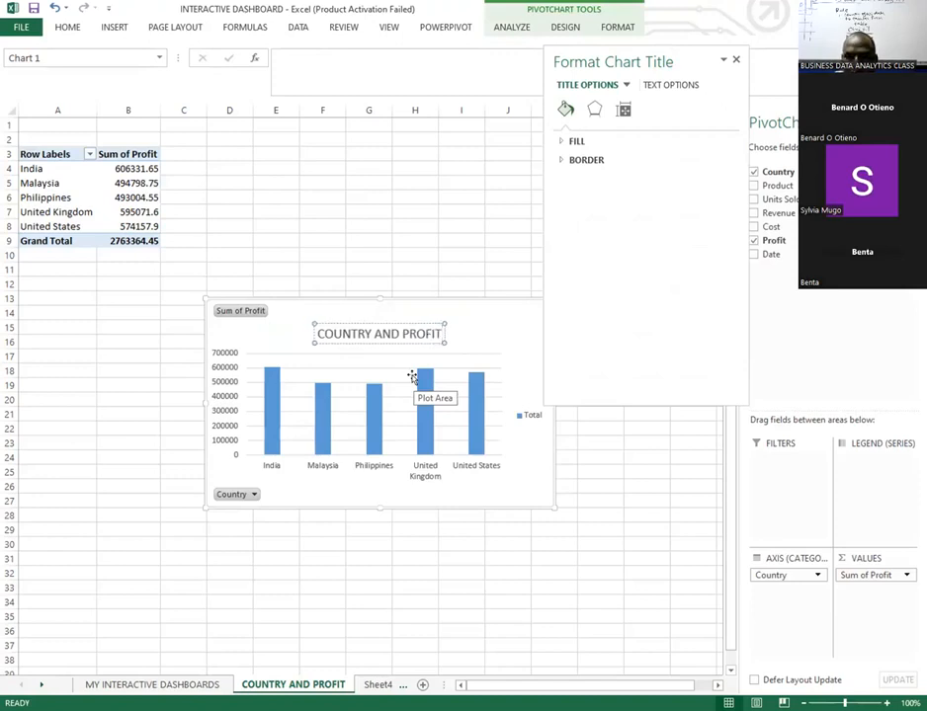
pyautogui.click(415, 240)
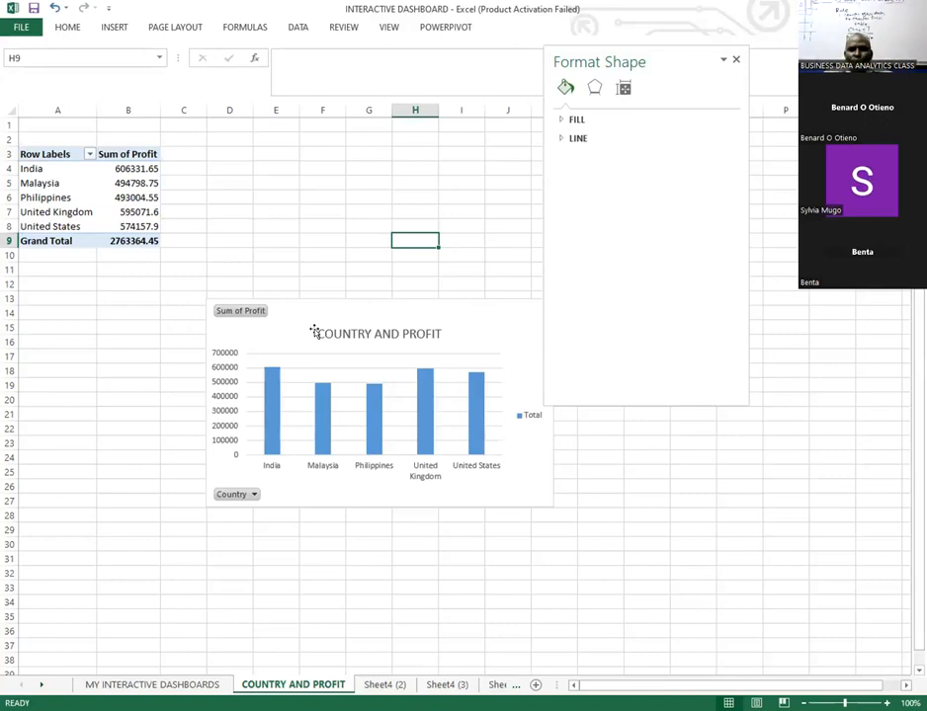
pyautogui.rightClick(250, 311)
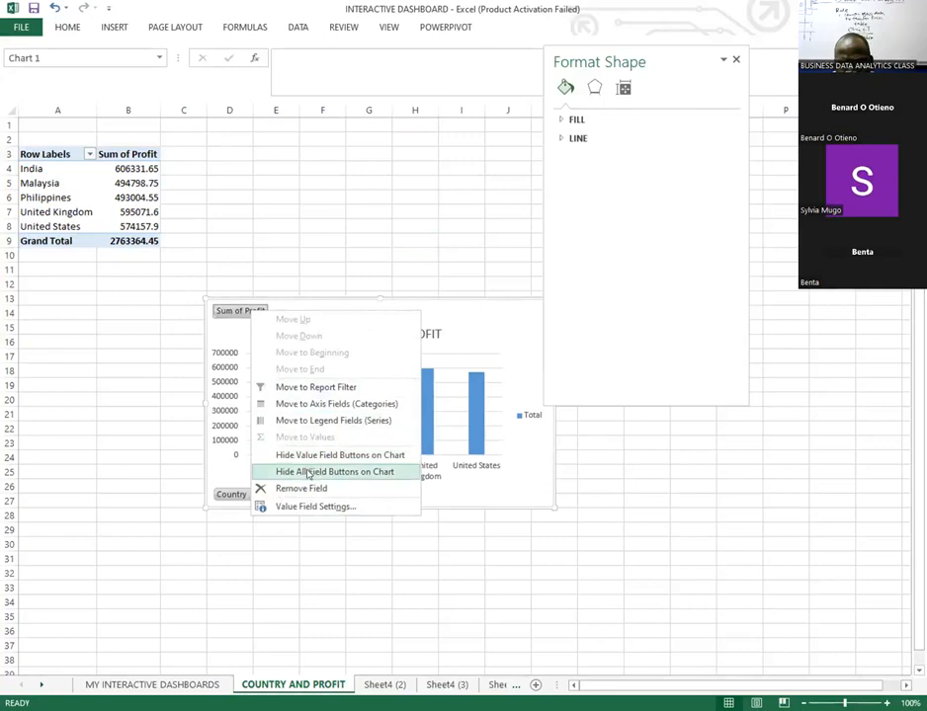
pyautogui.click(374, 480)
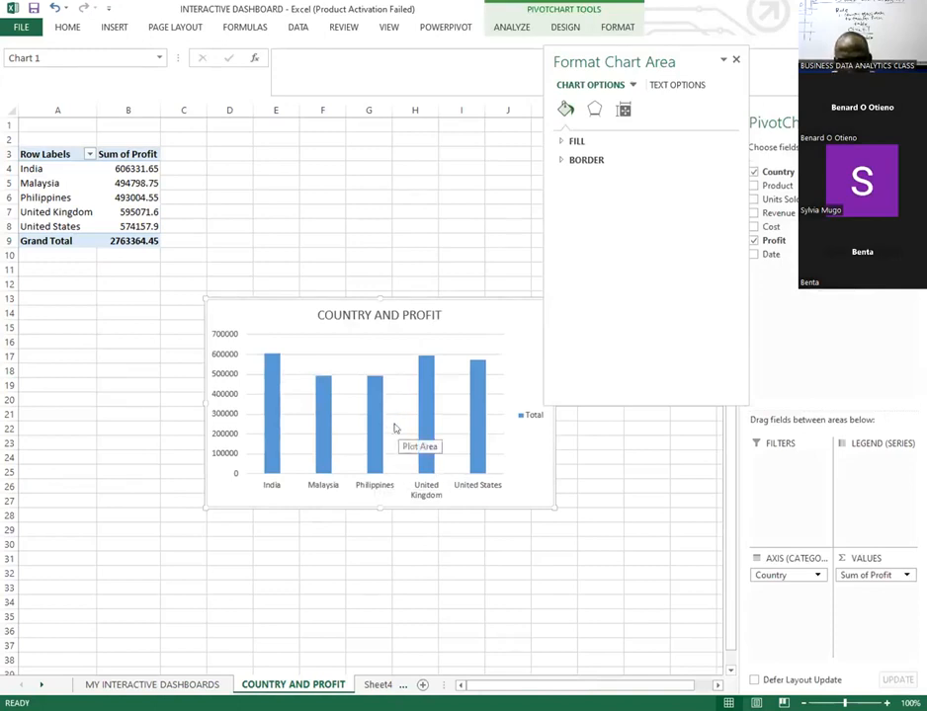
pyautogui.hotkey('ctrl', 'z')
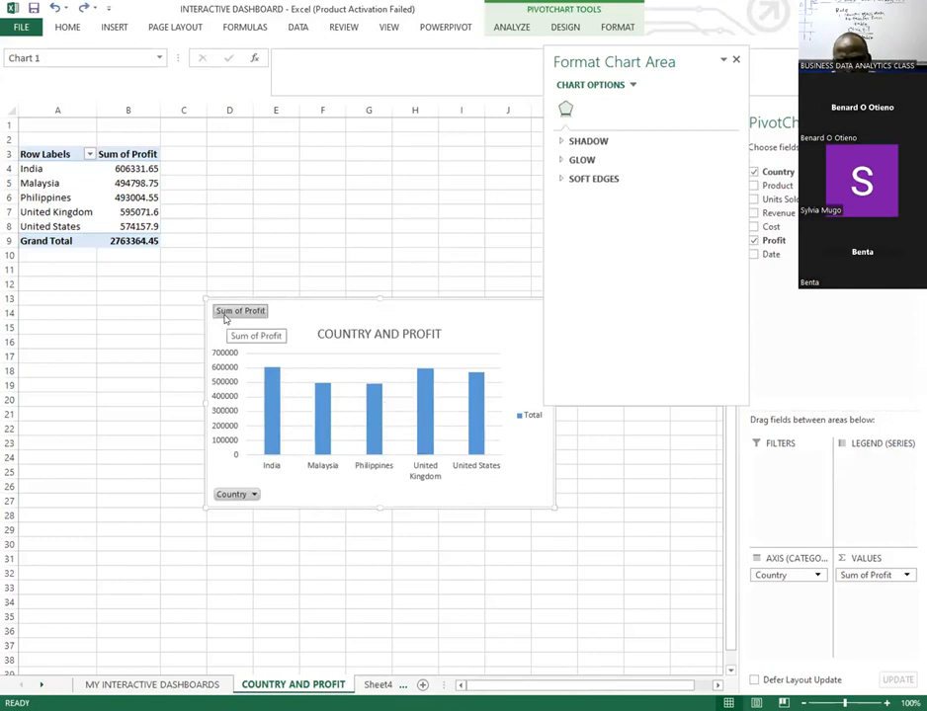
# - Hide all field buttons on the COUNTRY AND PROFIT chart and close the chart formatting pane
pyautogui.rightClick(226, 312)
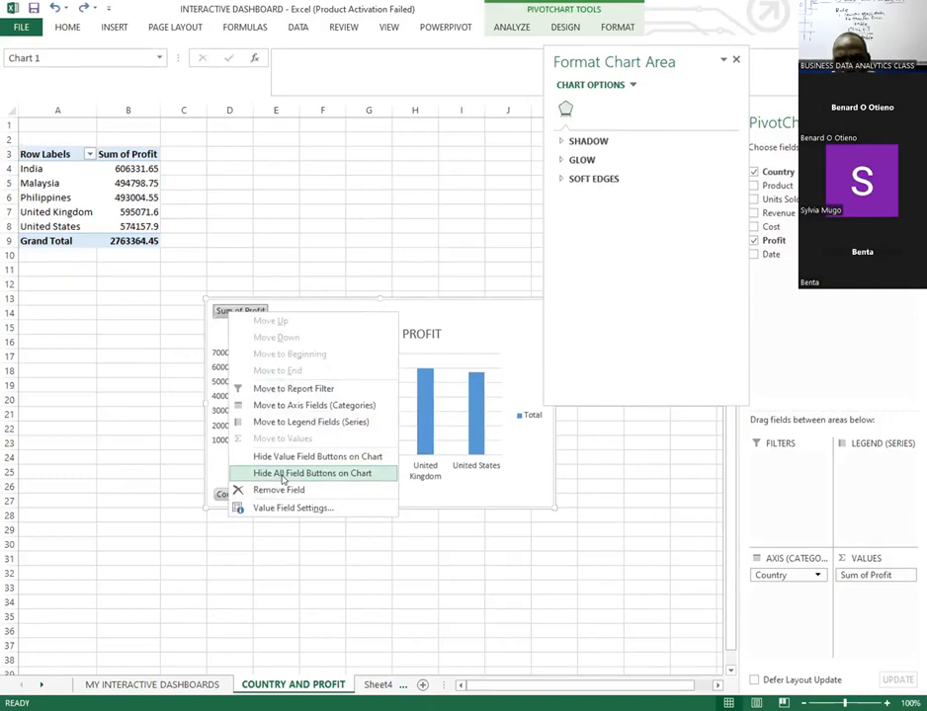
pyautogui.click(365, 475)
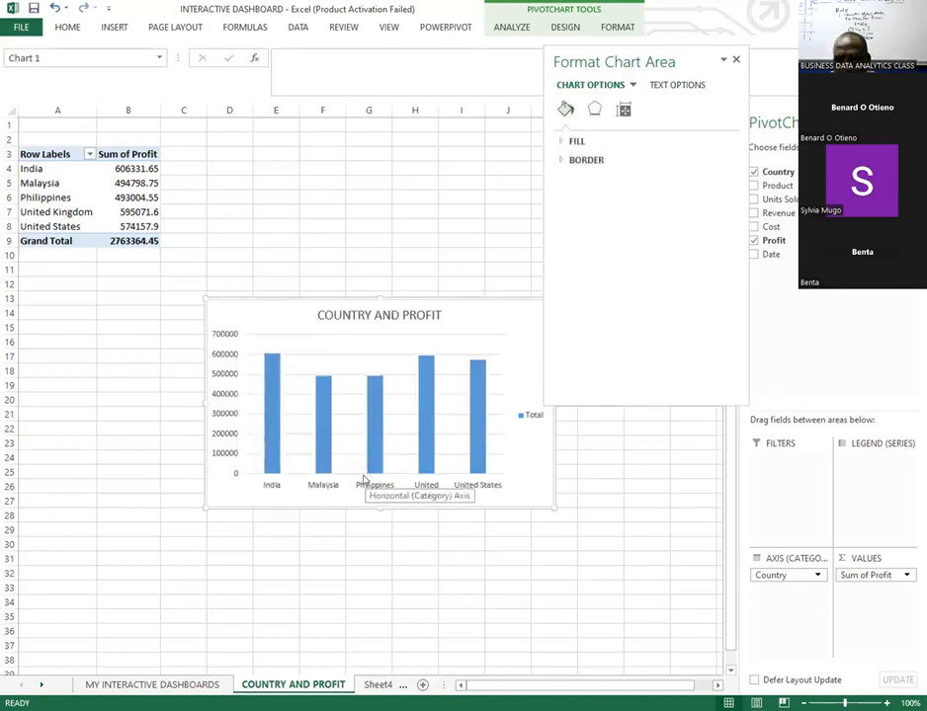
pyautogui.click(736, 59)
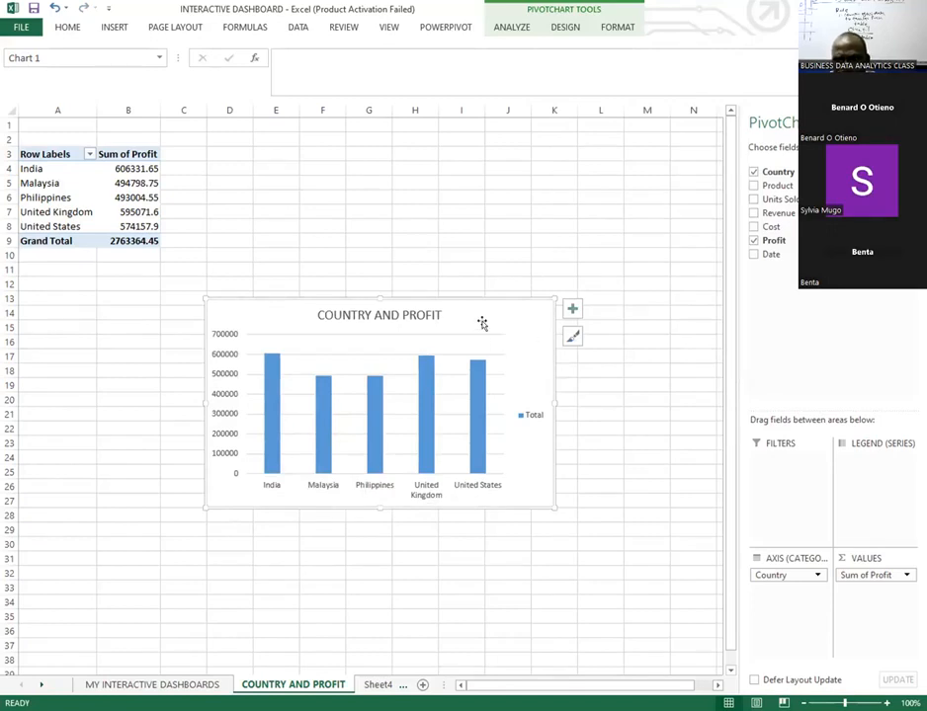
# - Open the full set of chart styles for the COUNTRY AND PROFIT chart
pyautogui.click(567, 29)
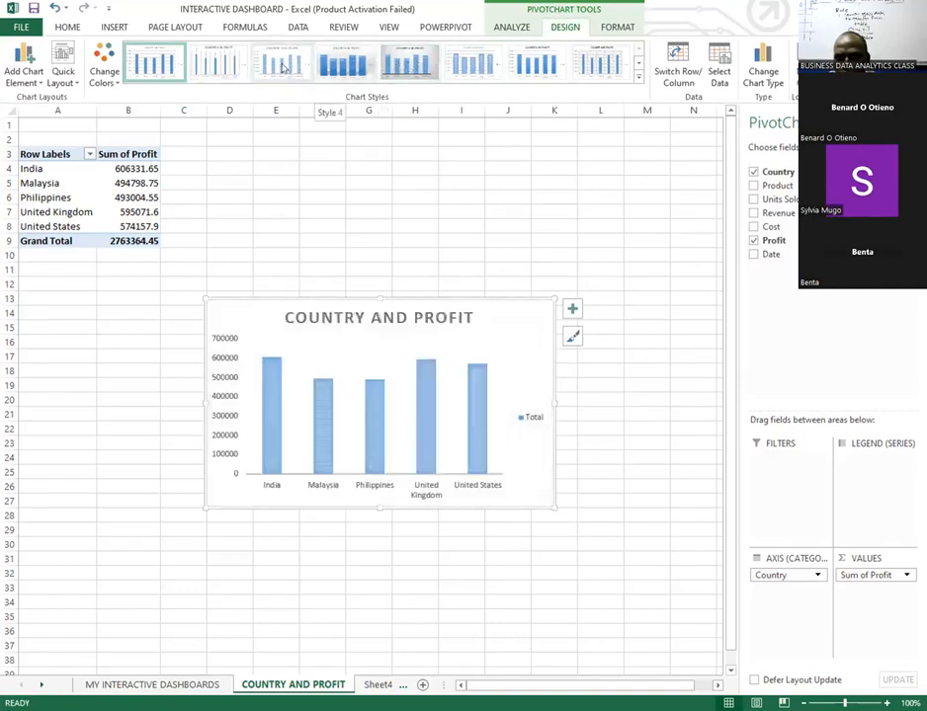
pyautogui.click(638, 78)
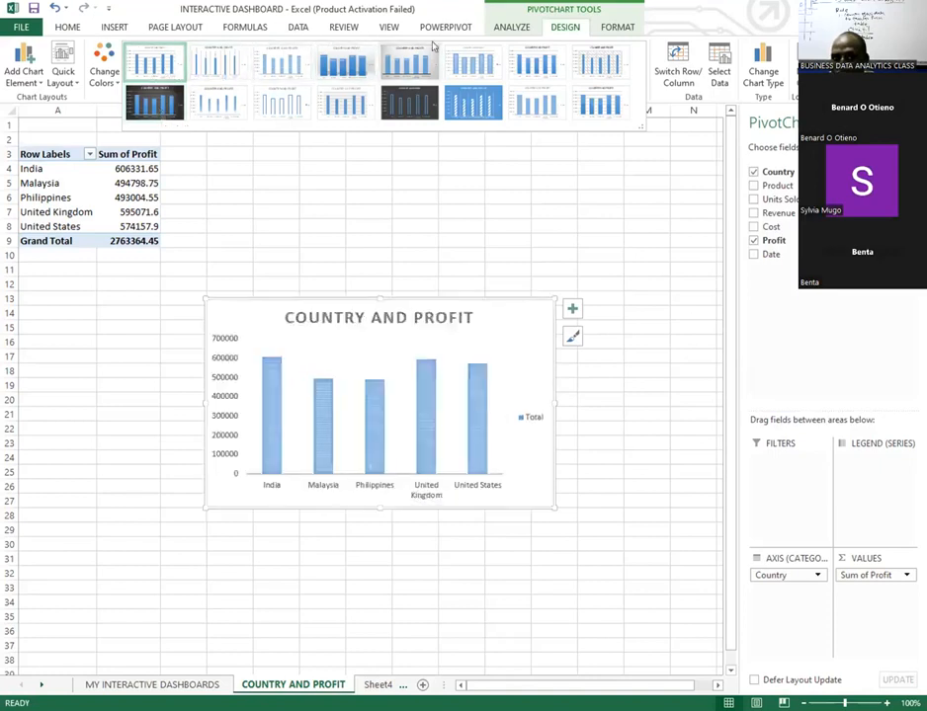
# - Apply the dark chart Style 9 to the COUNTRY AND PROFIT column chart
pyautogui.click(565, 30)
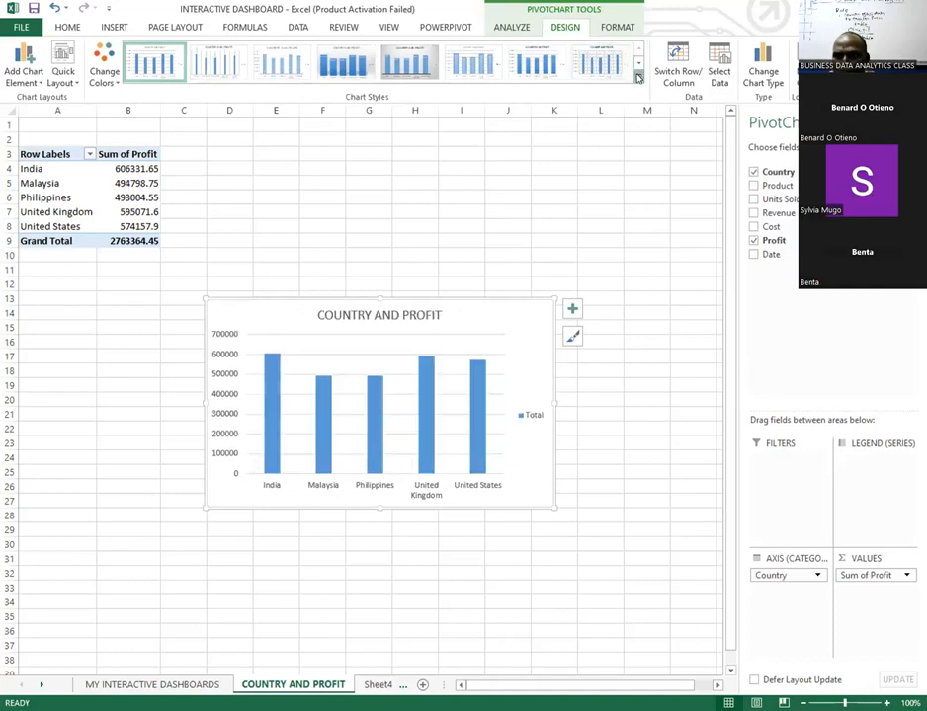
pyautogui.click(637, 78)
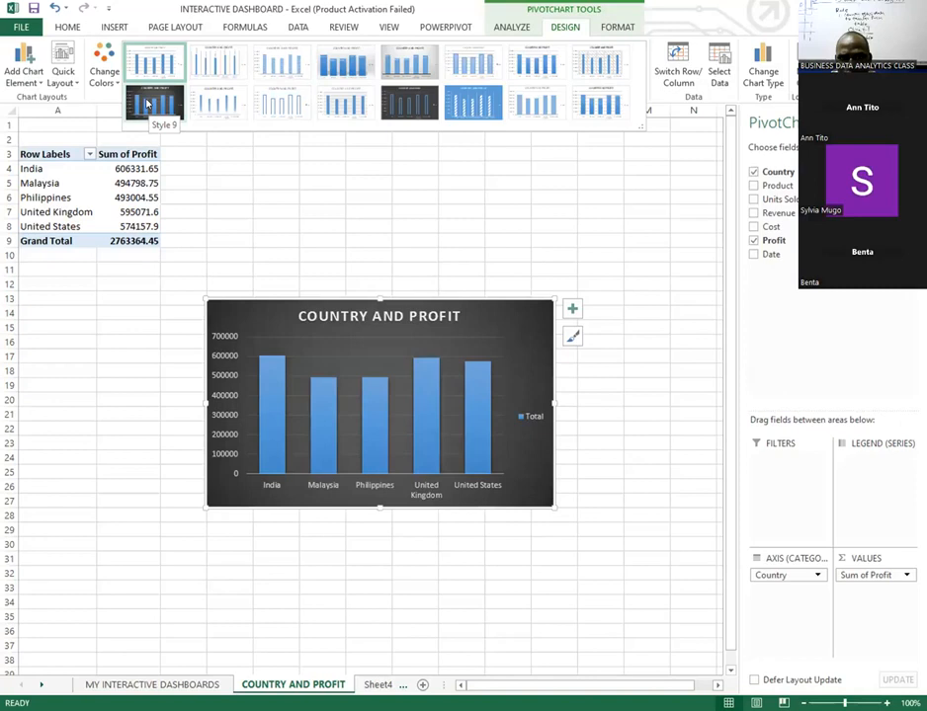
pyautogui.click(146, 102)
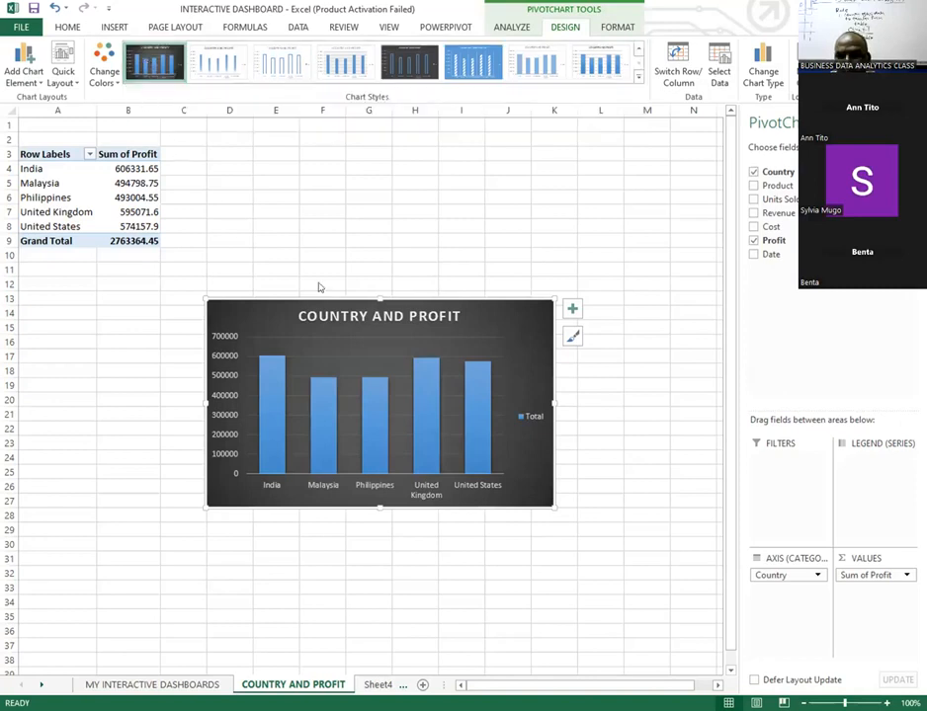
# - Move the COUNTRY AND PROFIT chart as an object into the MY INTERACTIVE DASHBOARDS sheet
pyautogui.rightClick(490, 316)
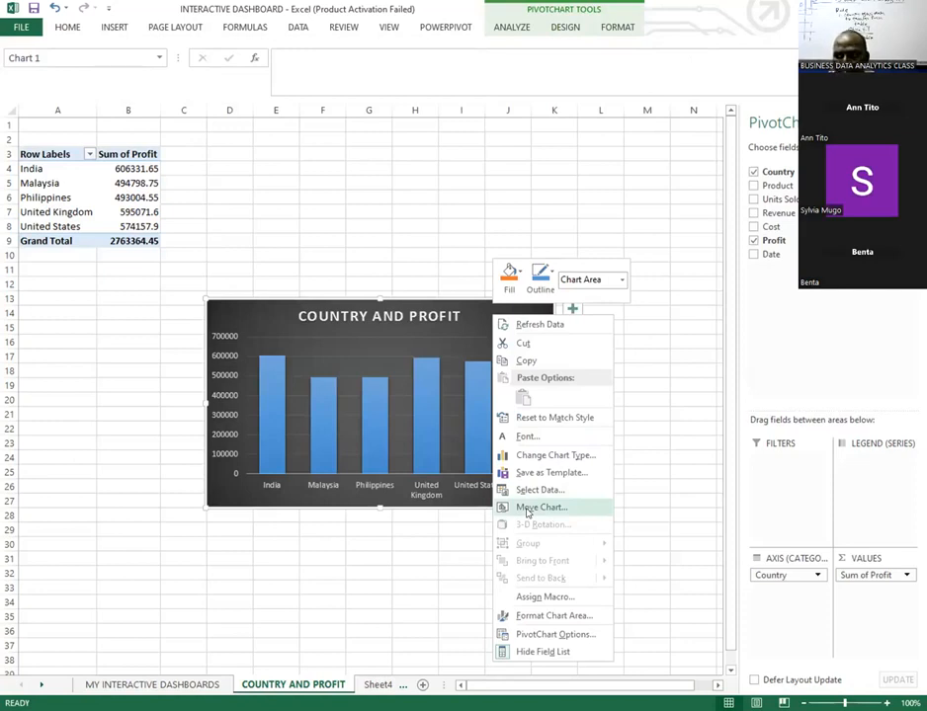
pyautogui.click(527, 508)
pyautogui.click(678, 526)
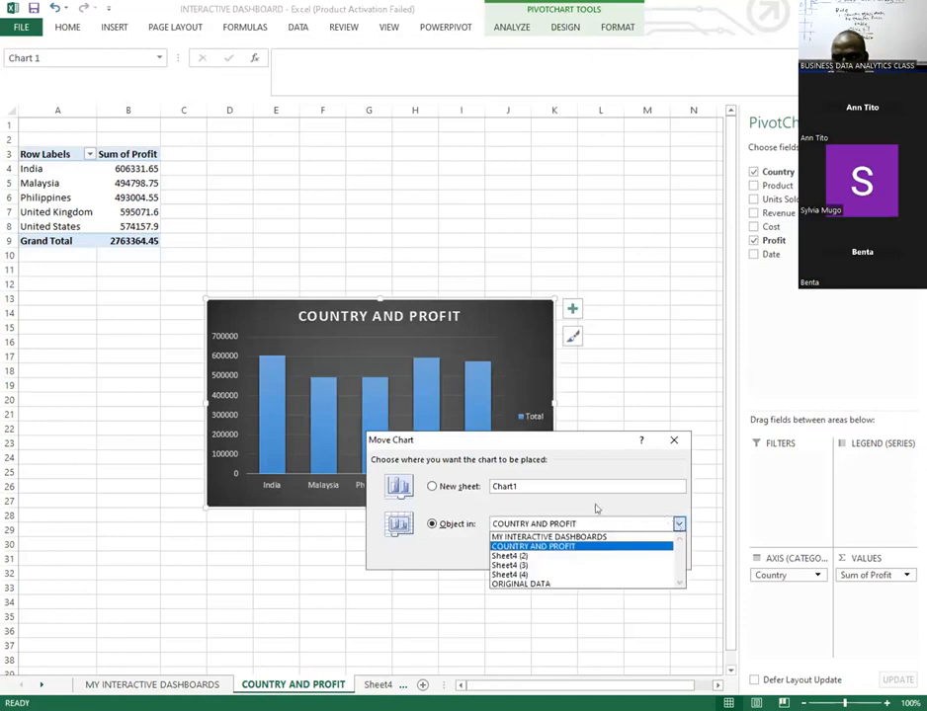
pyautogui.click(553, 536)
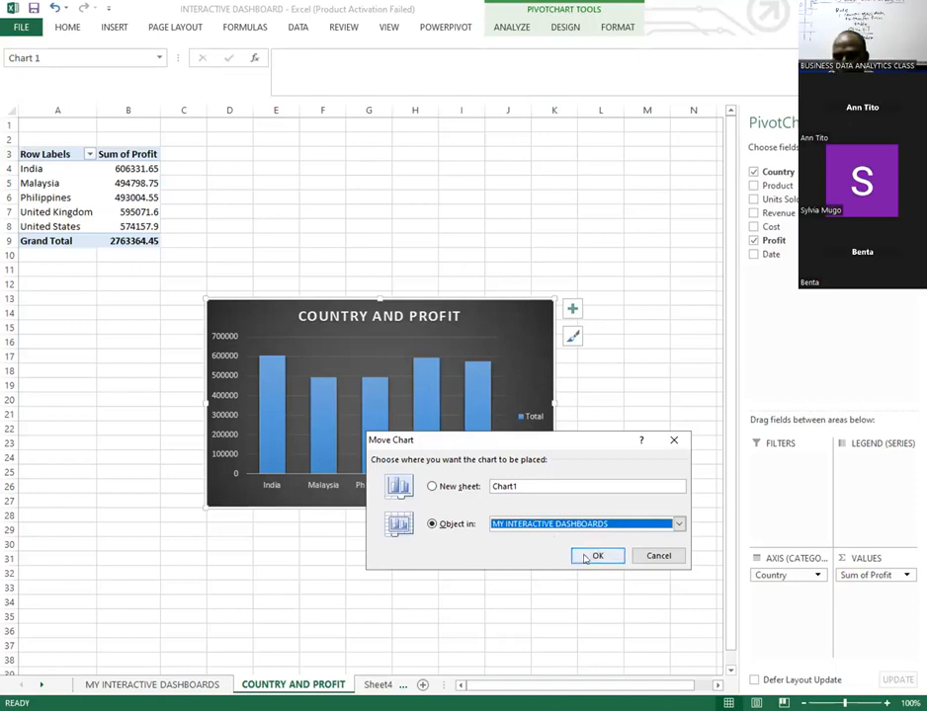
pyautogui.click(591, 556)
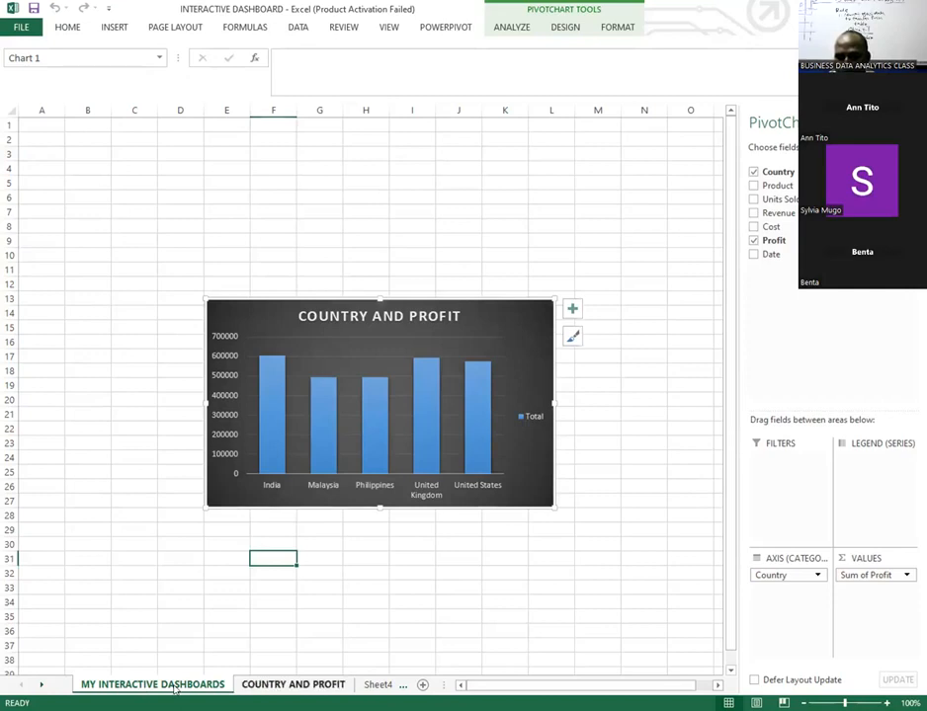
# - Reposition the chart on the MY INTERACTIVE DASHBOARDS sheet with its upper-left corner near D4, and close the field list
pyautogui.hotkey('ctrl', 'pagedown')
pyautogui.click(153, 683)
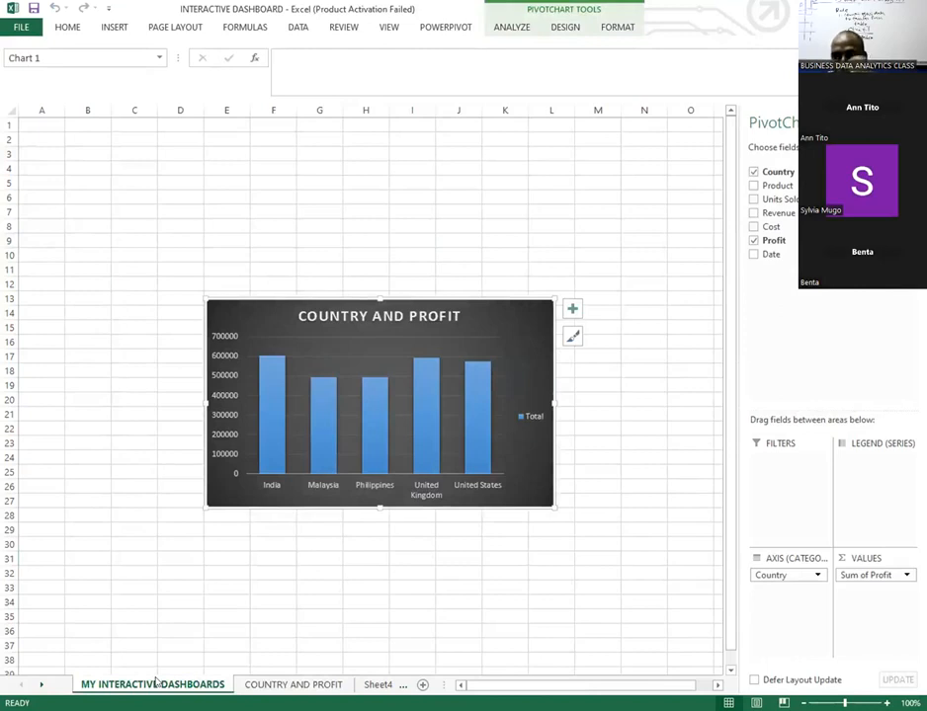
pyautogui.moveTo(519, 316)
pyautogui.mouseDown()
pyautogui.moveTo(481, 251)
pyautogui.moveTo(475, 190)
pyautogui.mouseUp()
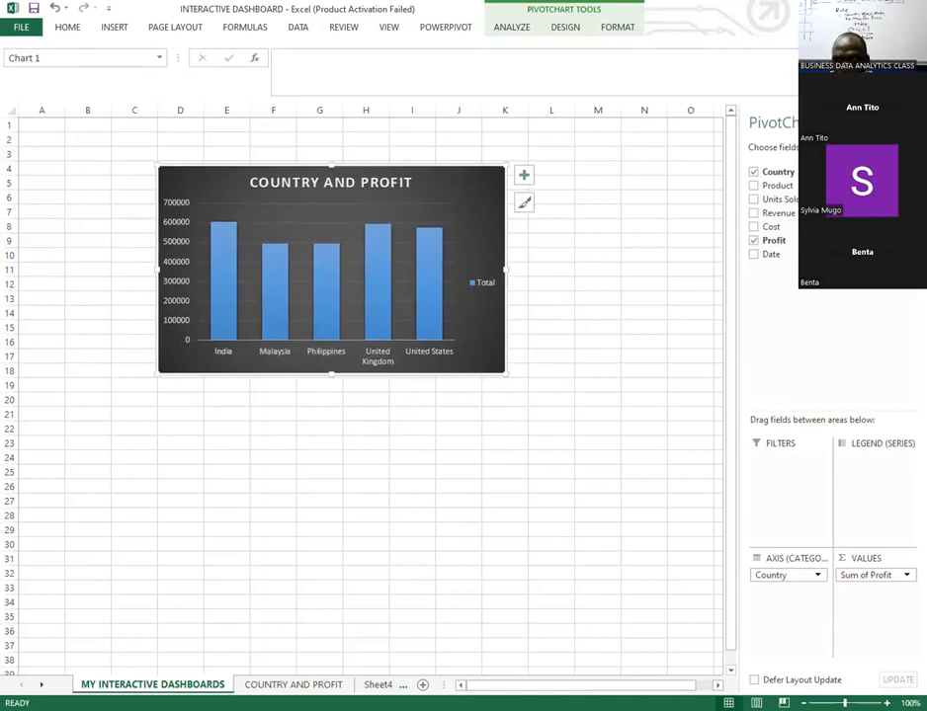
pyautogui.click(911, 123)
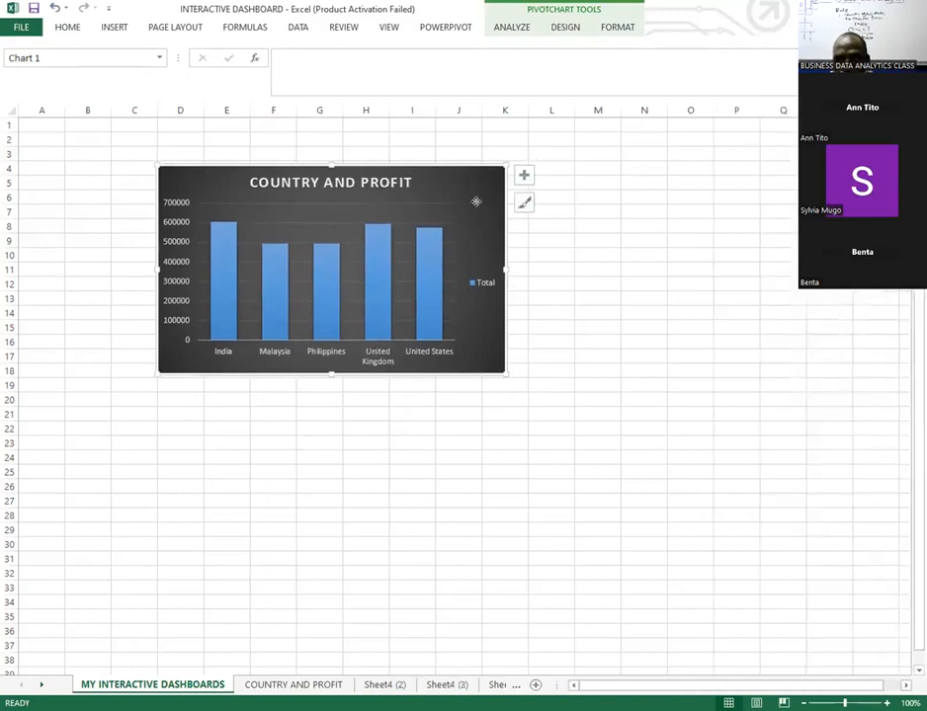
# - Set the height of the COUNTRY AND PROFIT chart to 2.5 inches
pyautogui.click(569, 27)
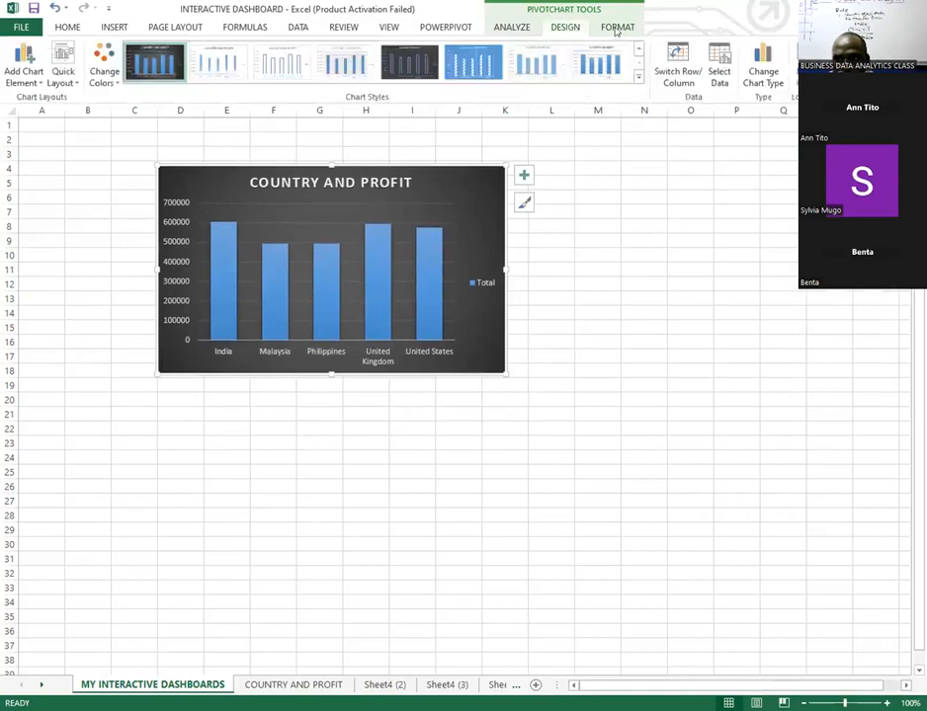
pyautogui.click(617, 27)
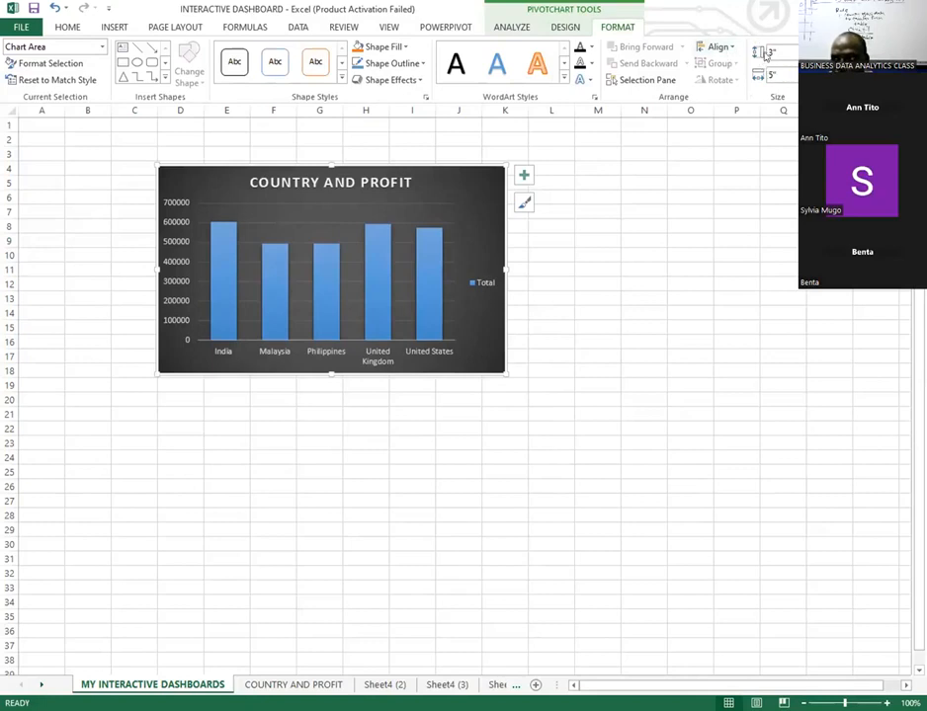
pyautogui.click(808, 48)
pyautogui.click(808, 48)
pyautogui.click(808, 48)
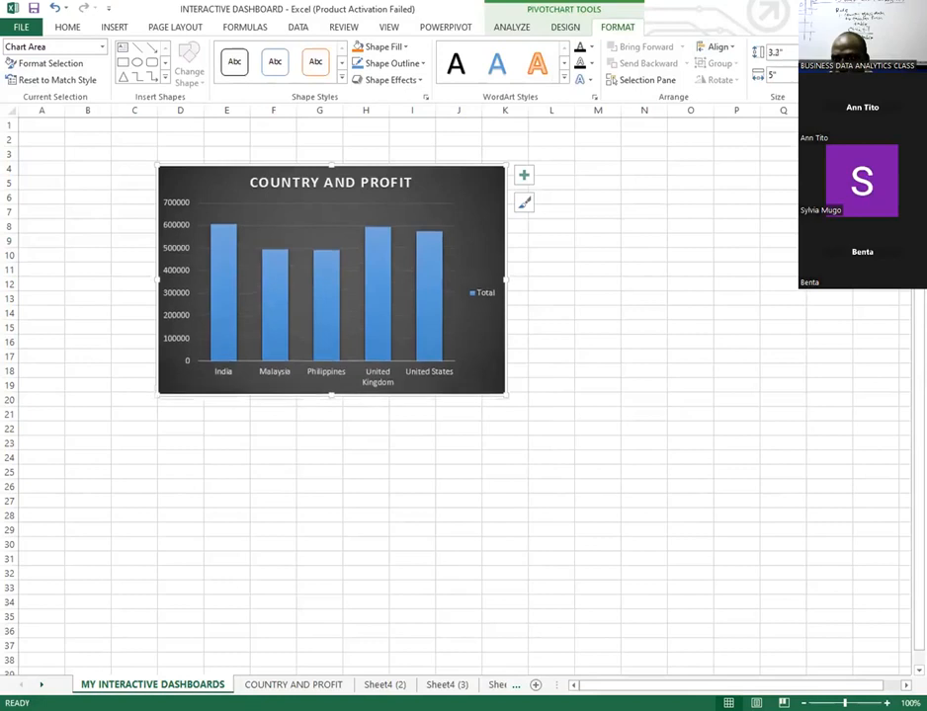
pyautogui.click(808, 48)
pyautogui.click(809, 49)
pyautogui.click(808, 49)
pyautogui.click(808, 49)
pyautogui.click(808, 57)
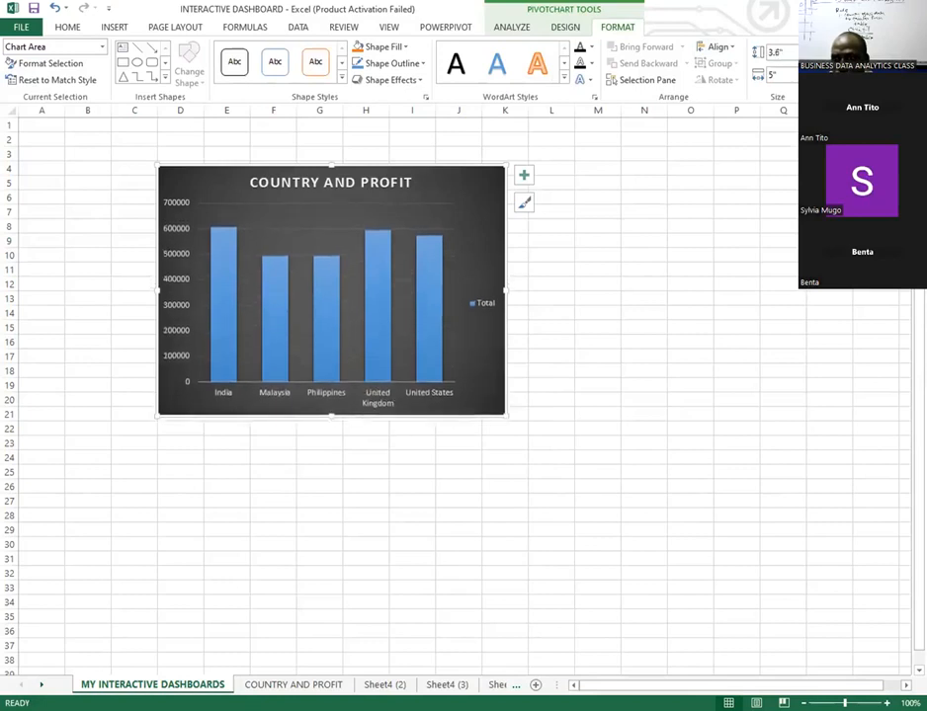
pyautogui.click(808, 56)
pyautogui.click(808, 56)
pyautogui.click(808, 57)
pyautogui.click(808, 57)
pyautogui.click(808, 56)
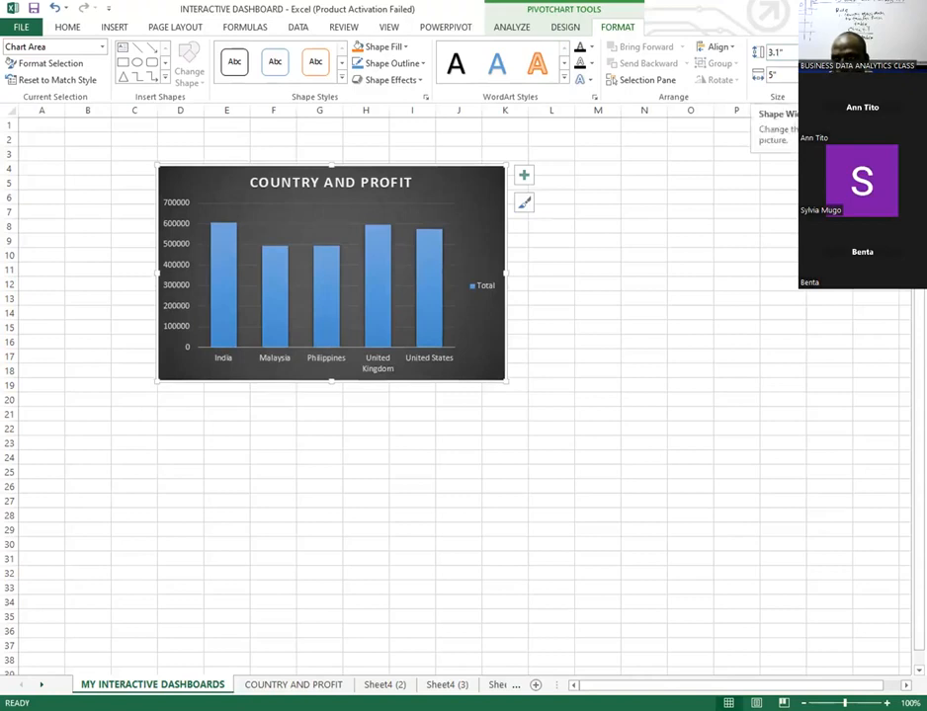
pyautogui.click(812, 57)
pyautogui.click(812, 56)
pyautogui.click(812, 56)
pyautogui.click(812, 56)
pyautogui.click(812, 56)
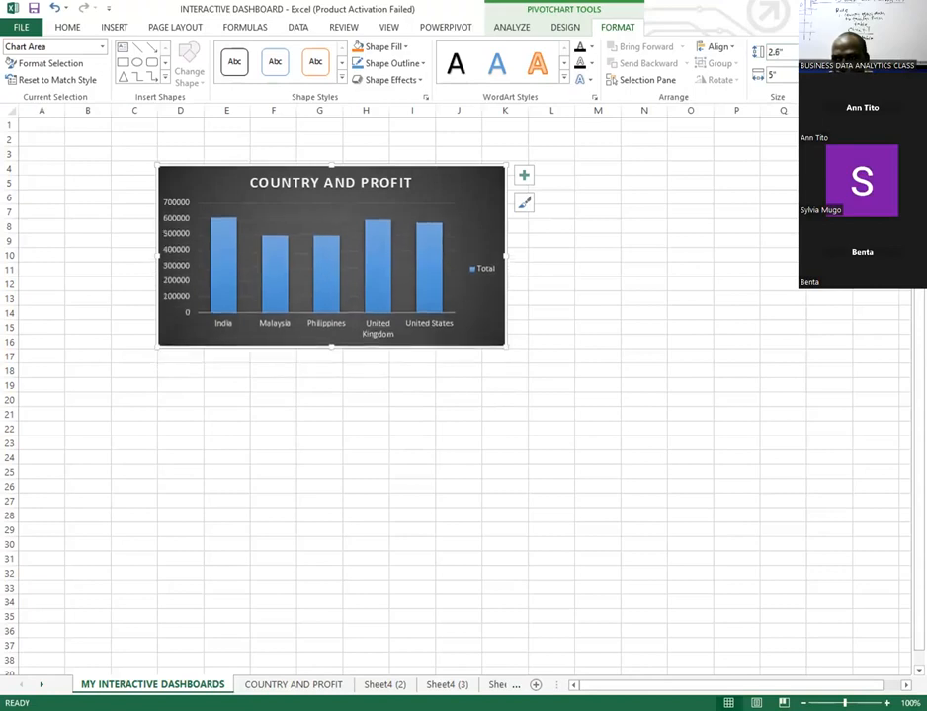
pyautogui.click(812, 56)
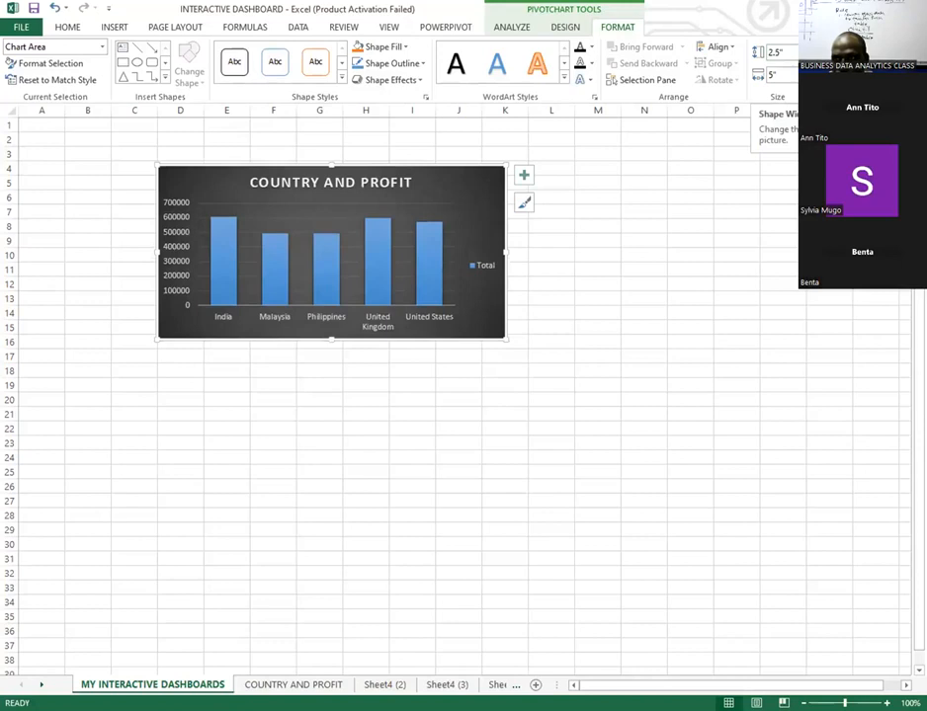
# - Set the width of the COUNTRY AND PROFIT chart to 4.5 inches
pyautogui.click(812, 79)
pyautogui.click(812, 79)
pyautogui.click(812, 79)
pyautogui.click(812, 79)
pyautogui.click(812, 79)
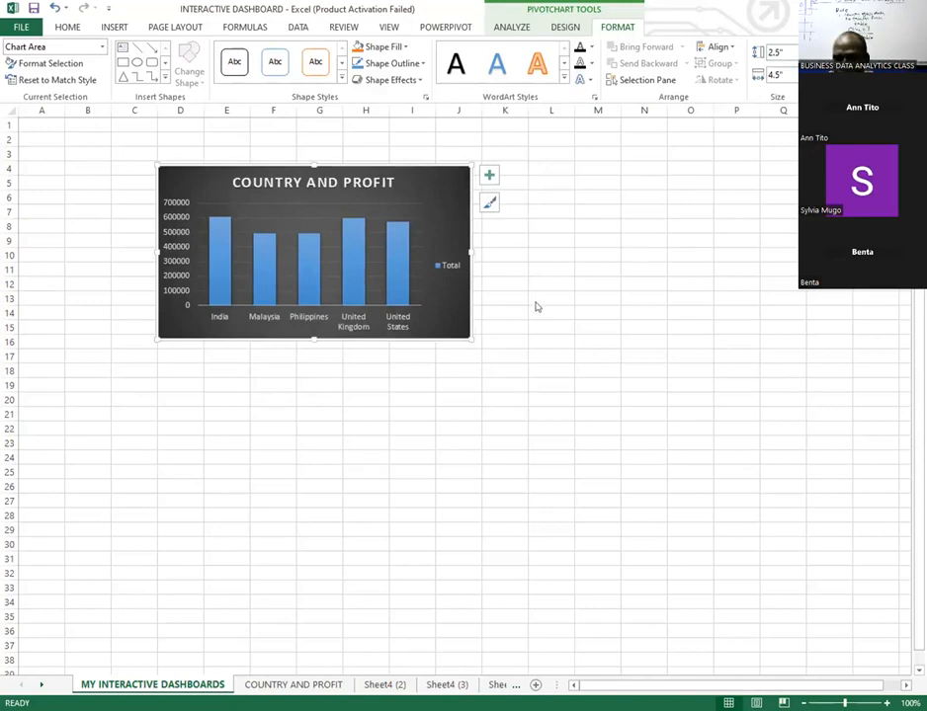
# - Deselect the chart and open the Sheet4 (2) worksheet
pyautogui.click(524, 221)
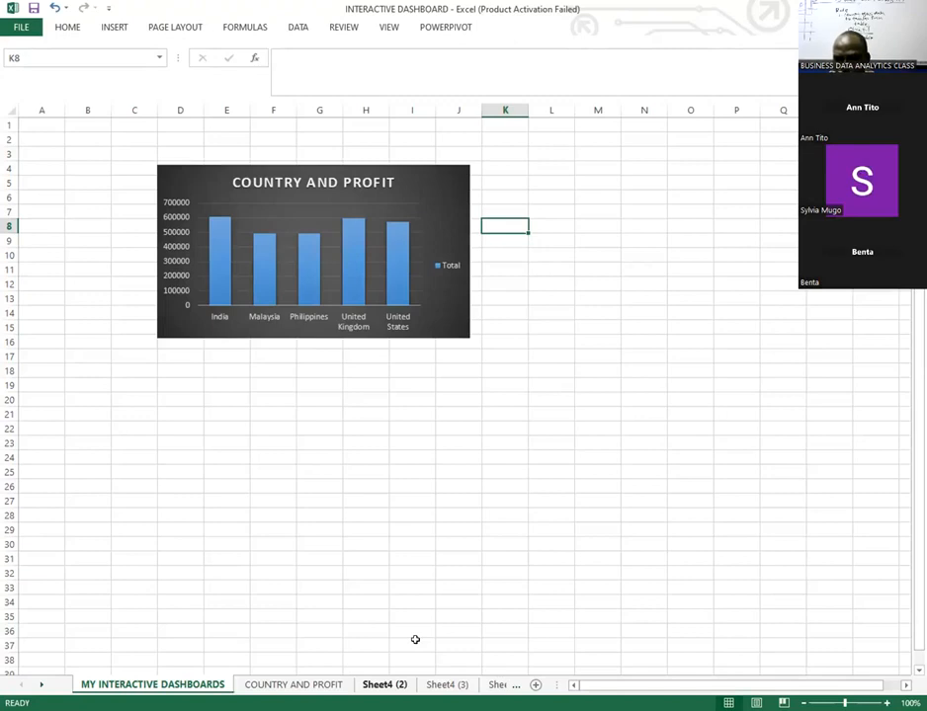
pyautogui.click(386, 684)
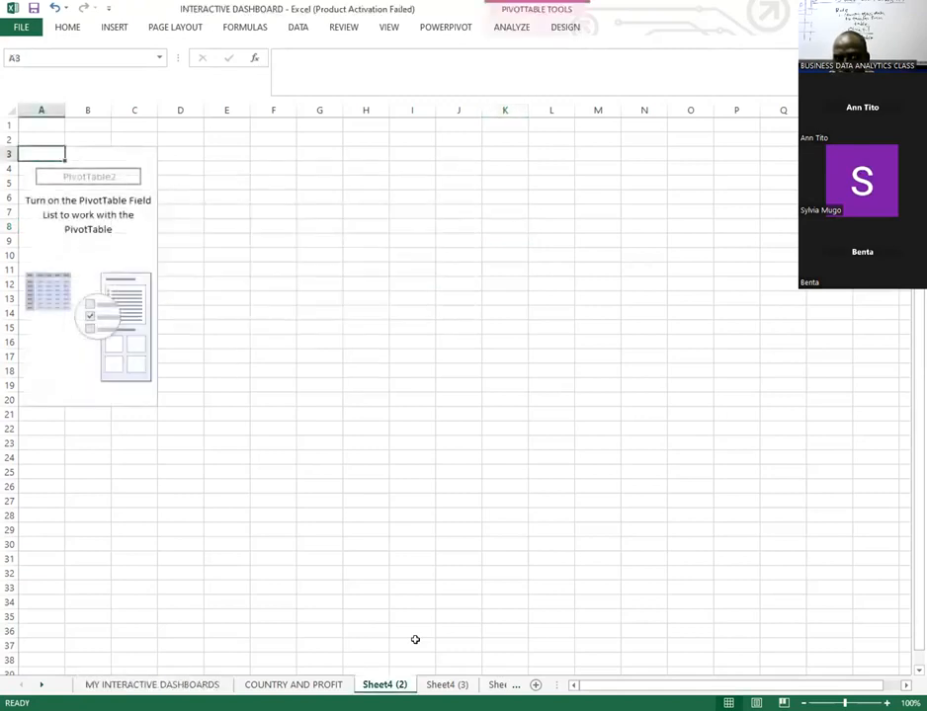
pyautogui.click(97, 237)
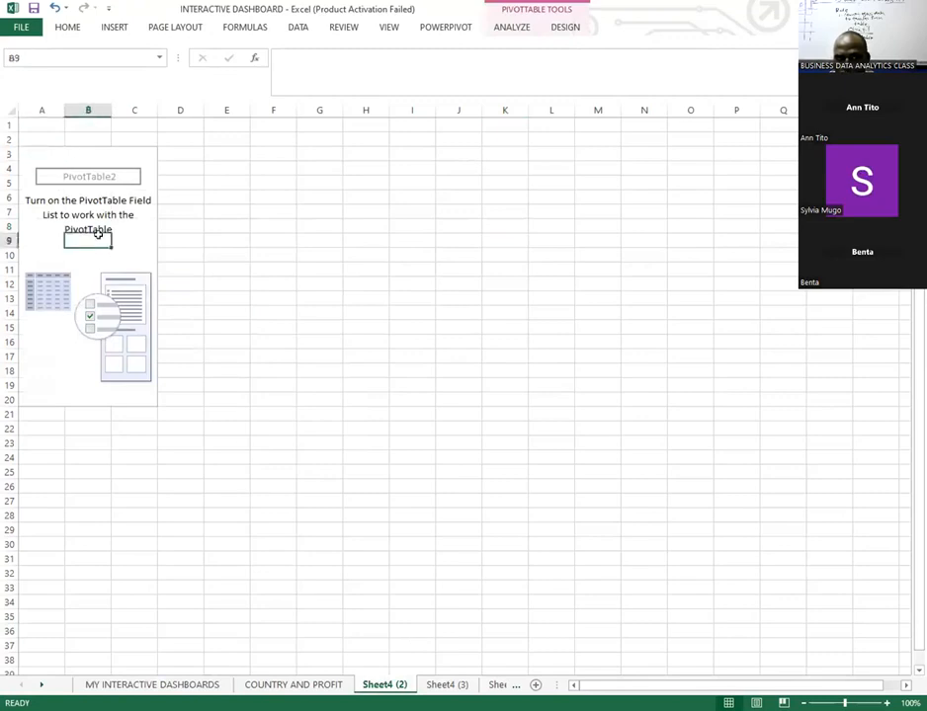
pyautogui.click(100, 169)
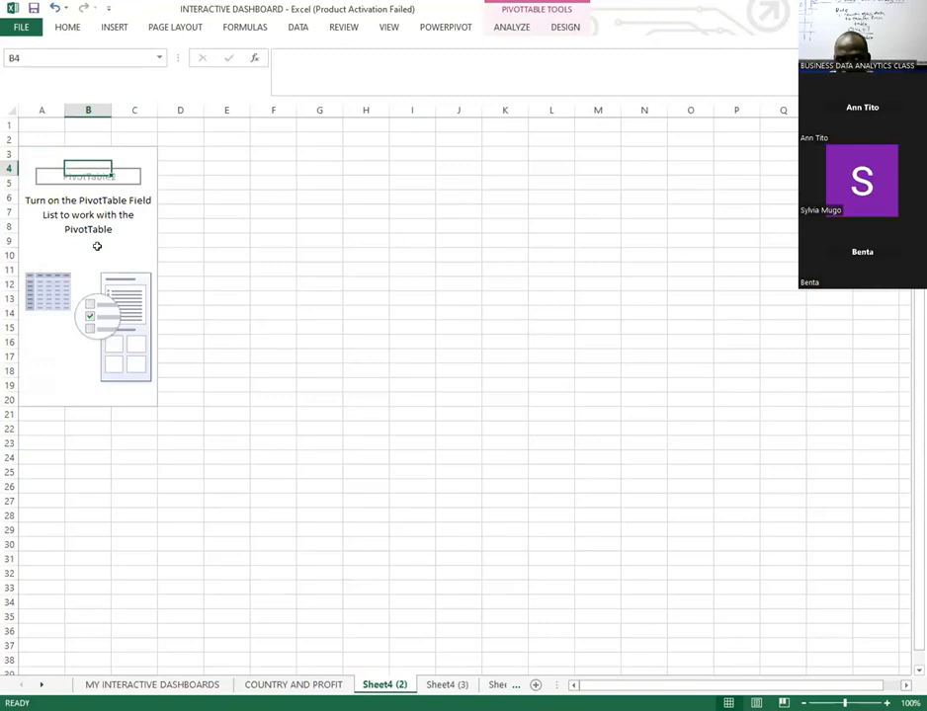
pyautogui.click(110, 342)
pyautogui.click(88, 313)
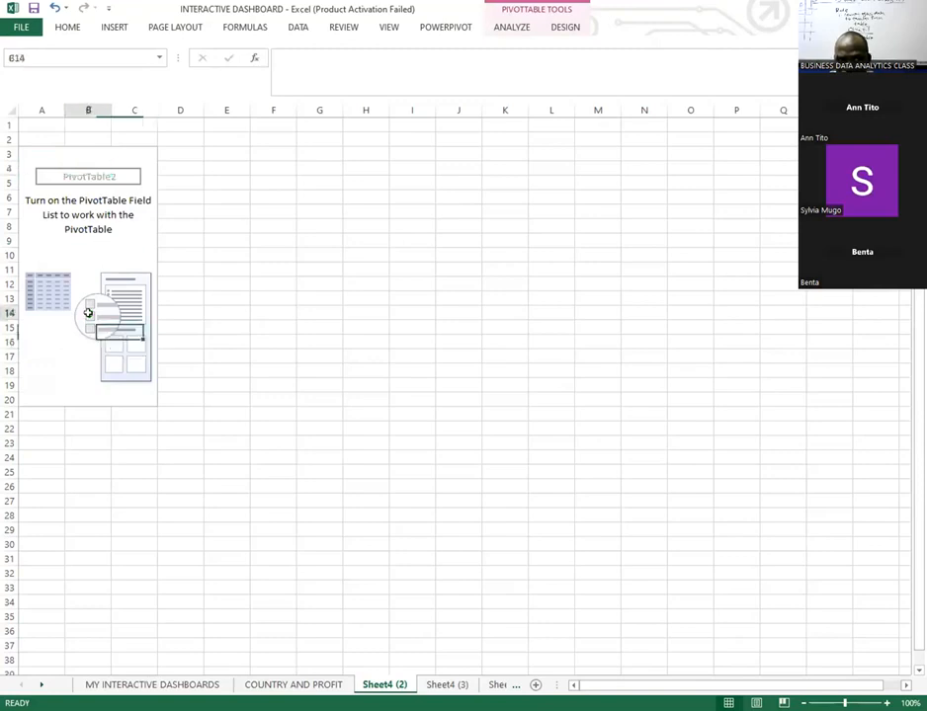
pyautogui.click(111, 342)
pyautogui.rightClick(112, 341)
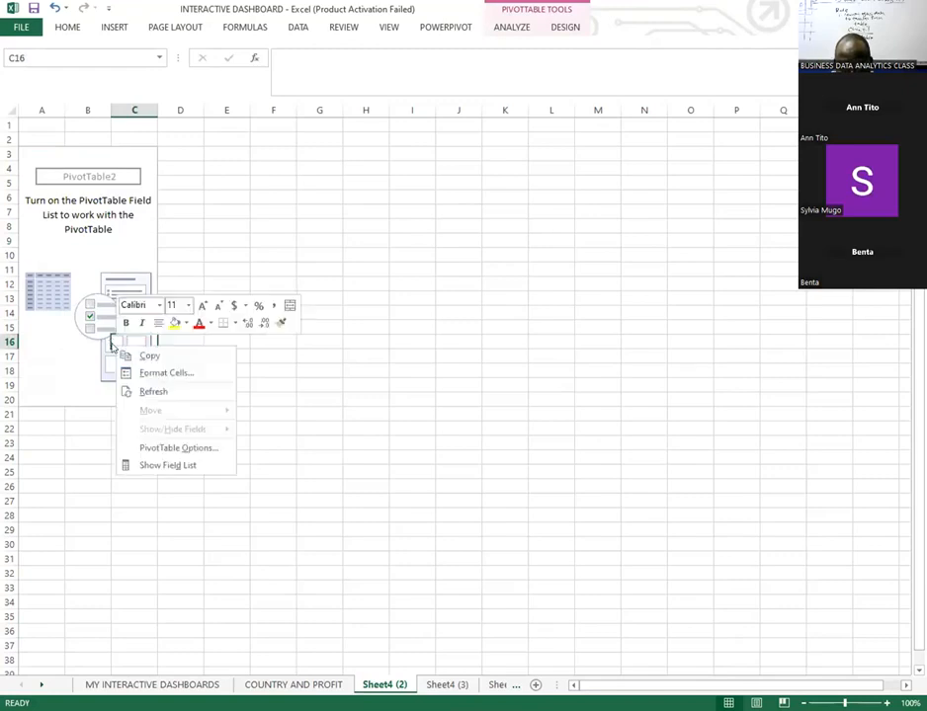
pyautogui.click(178, 448)
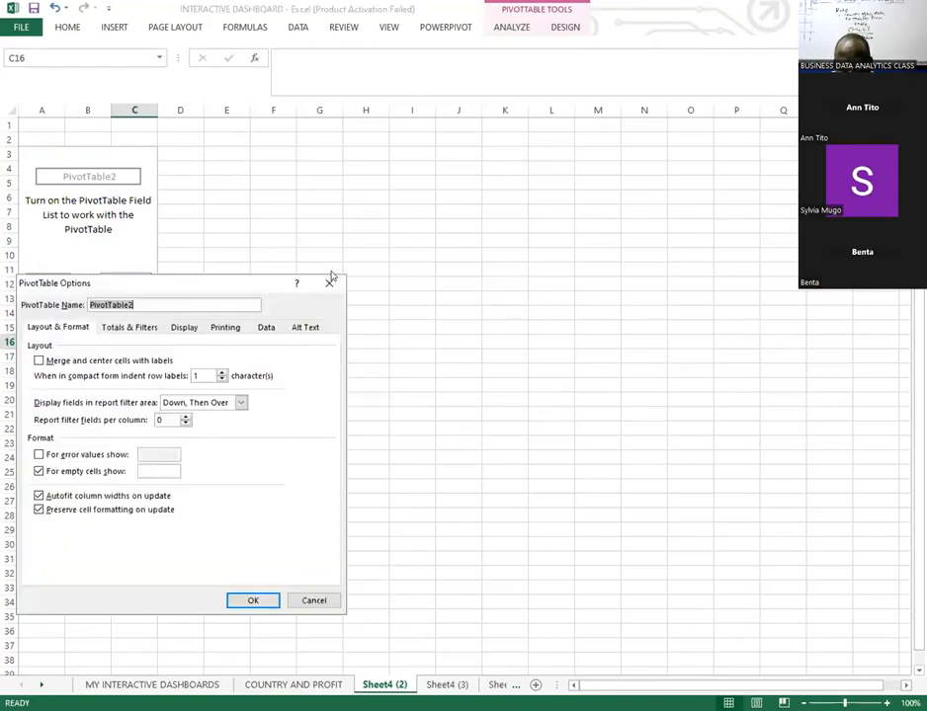
pyautogui.click(331, 284)
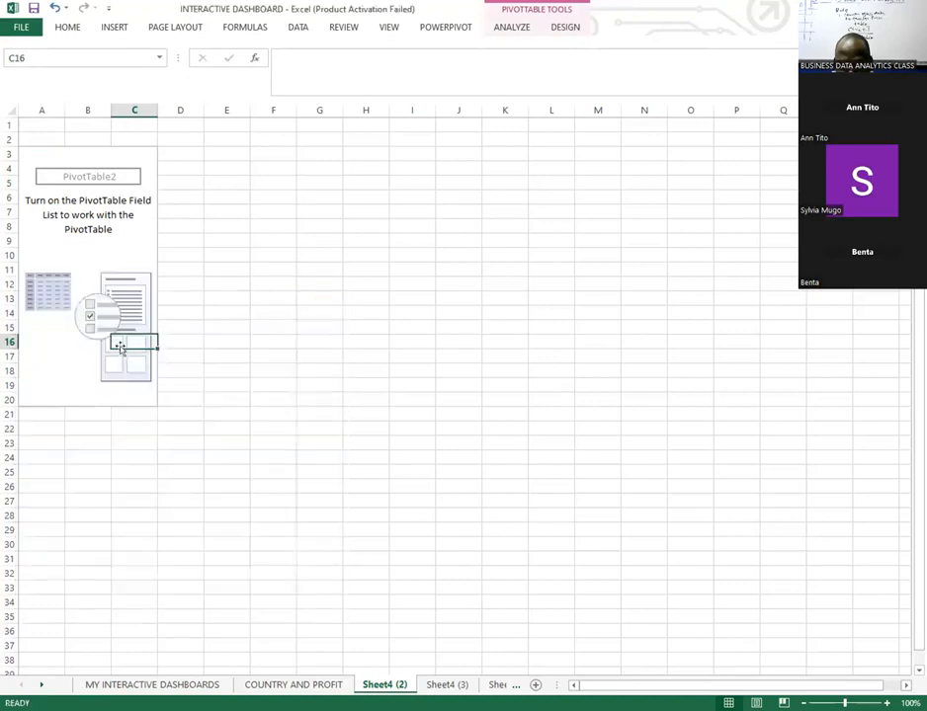
# - Show the field list for the empty pivot table on Sheet4 (2), and add Product as rows and Cost as summed values
pyautogui.click(135, 370)
pyautogui.click(136, 344)
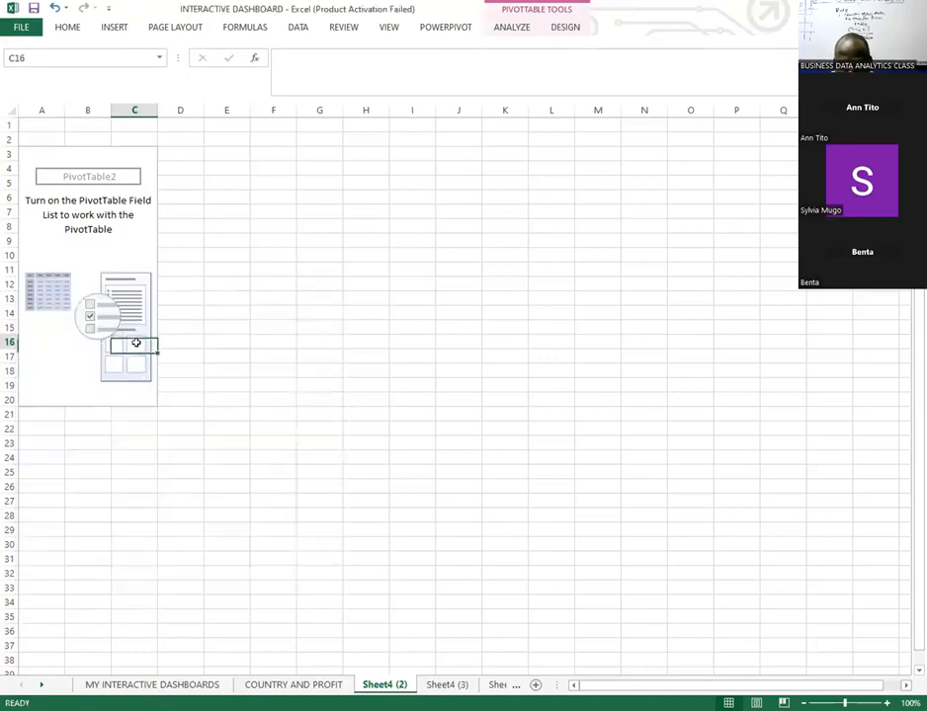
pyautogui.rightClick(135, 343)
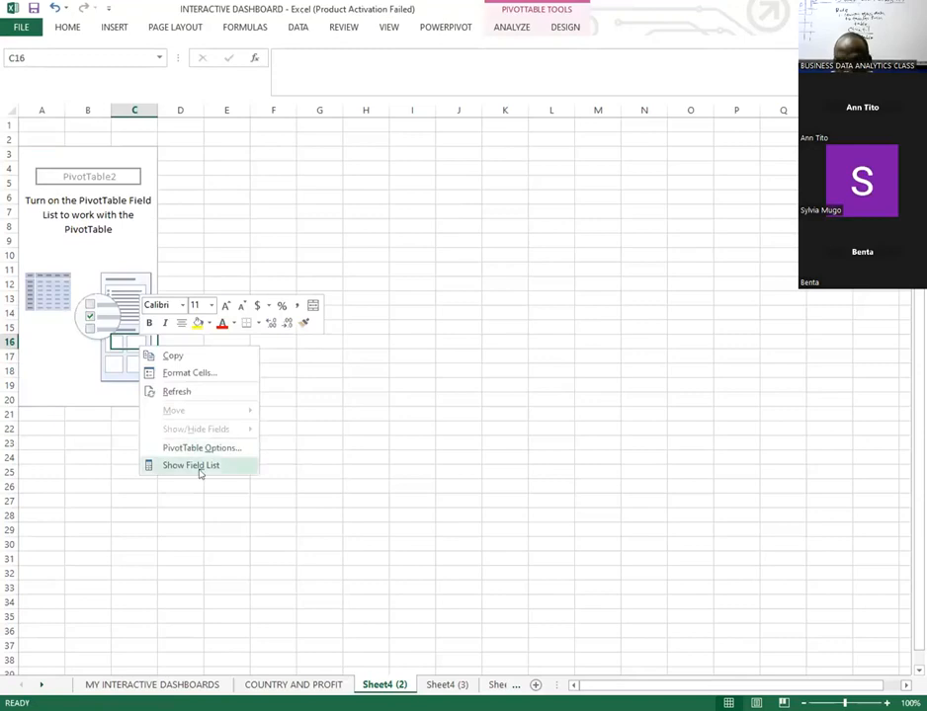
pyautogui.click(197, 465)
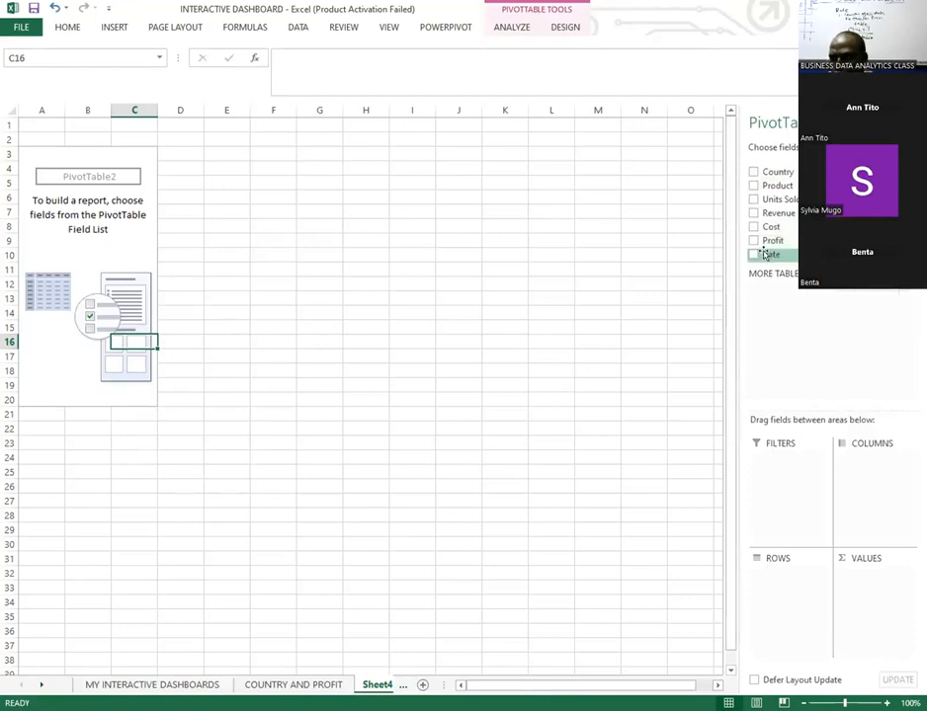
pyautogui.click(753, 186)
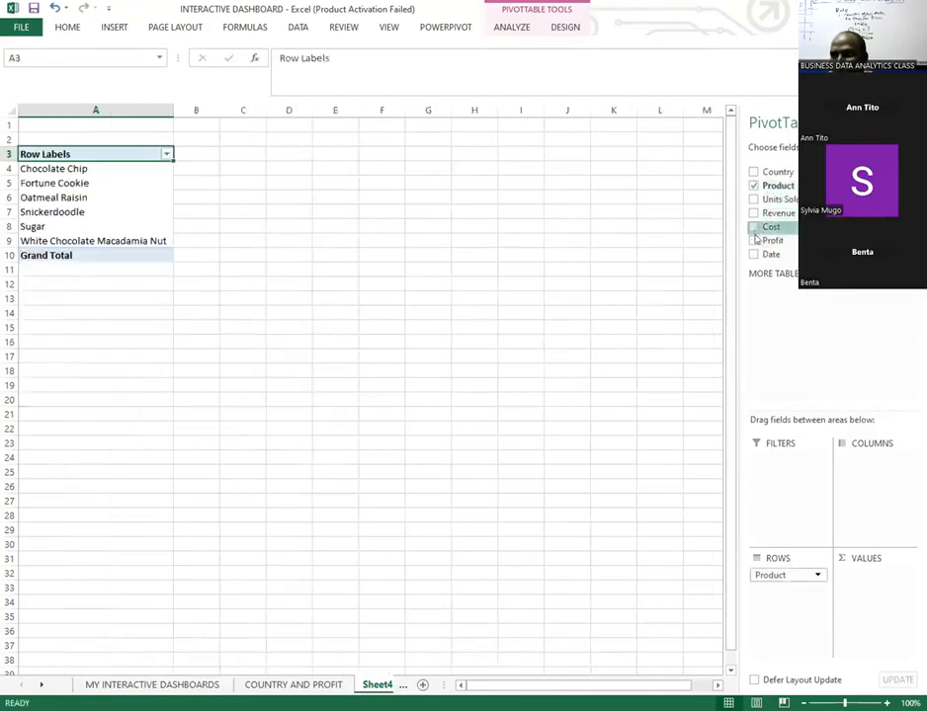
pyautogui.click(752, 227)
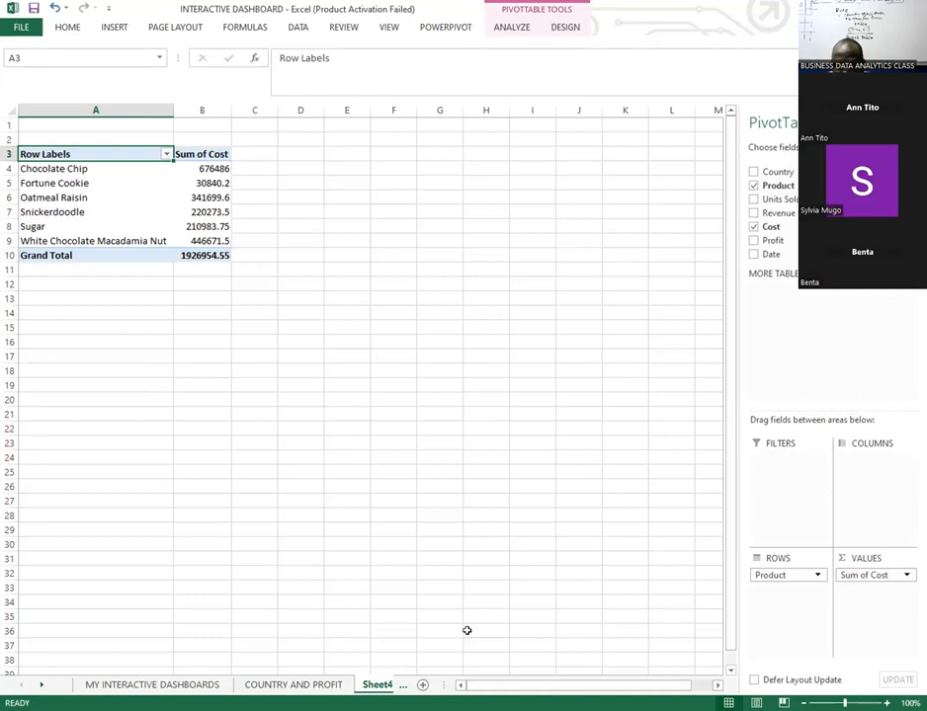
# - Revisit the COUNTRY AND PROFIT sheet and select the Chocolate Chip cost value back on Sheet4 (2)
pyautogui.click(300, 684)
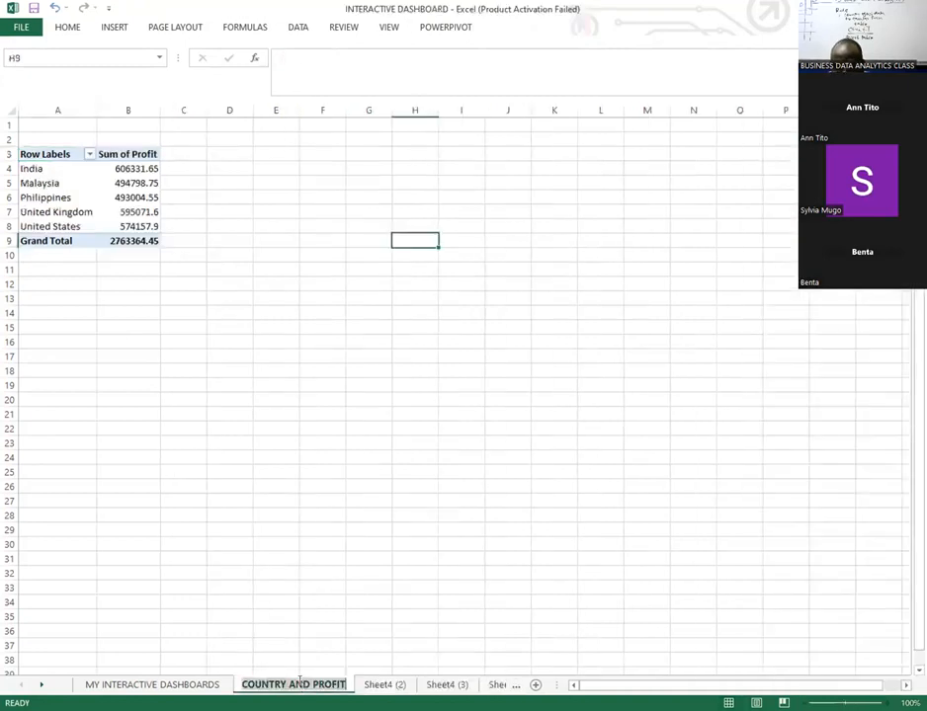
pyautogui.click(384, 684)
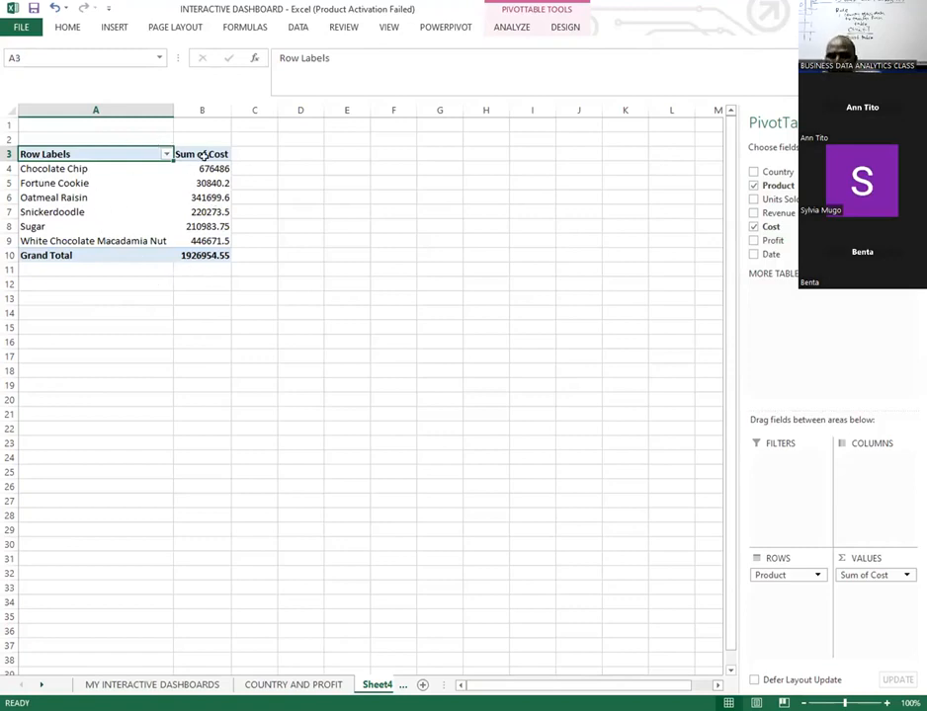
pyautogui.moveTo(182, 174)
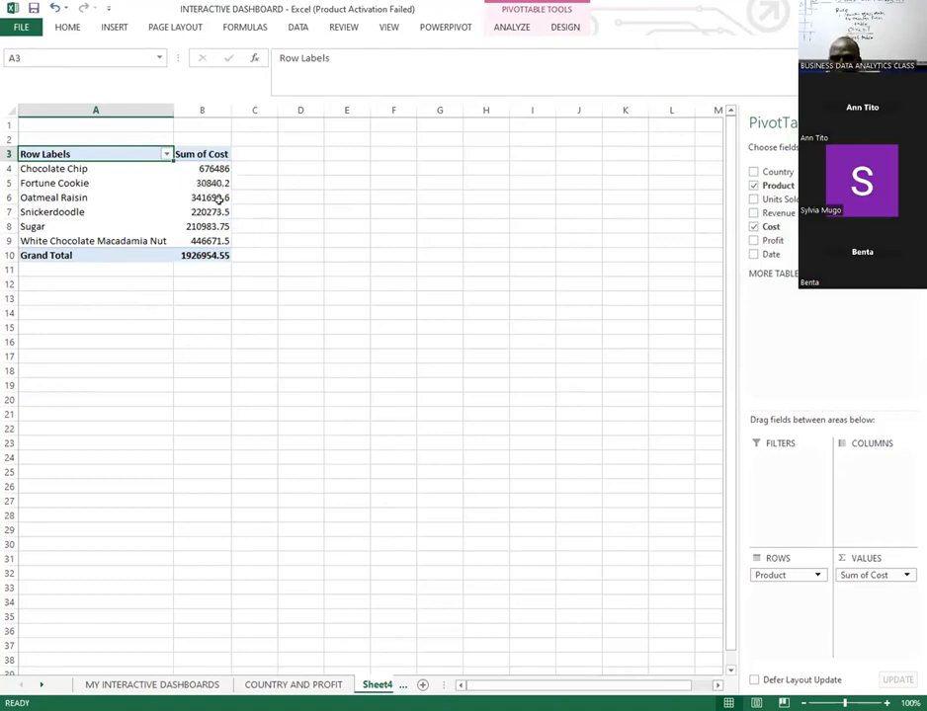
pyautogui.click(212, 169)
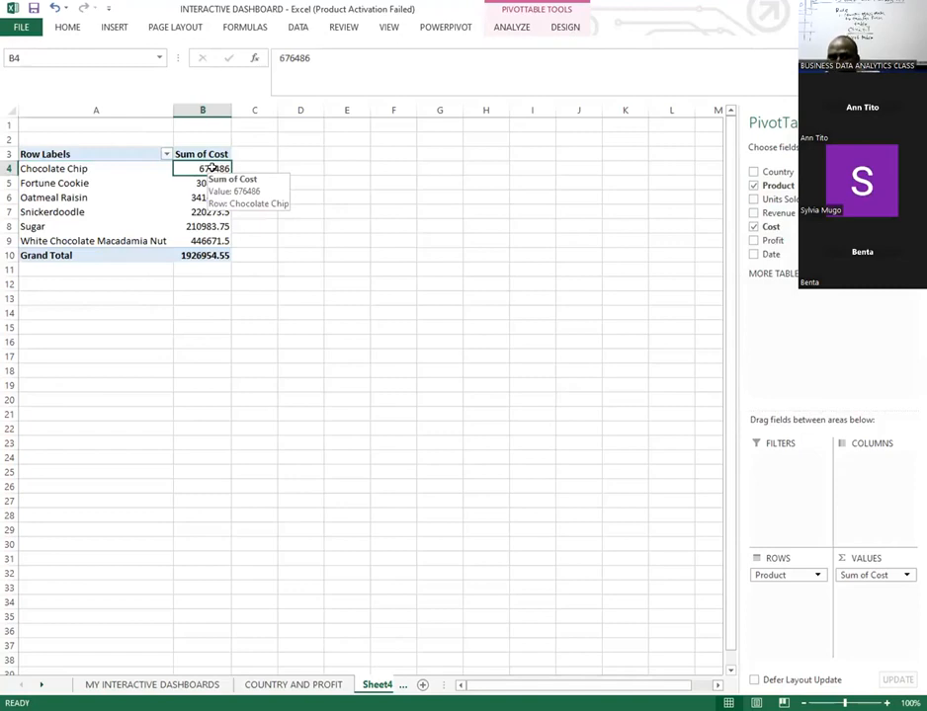
# - Sort the product pivot table on Sheet4 (2) by Sum of Cost from largest to smallest
pyautogui.rightClick(213, 171)
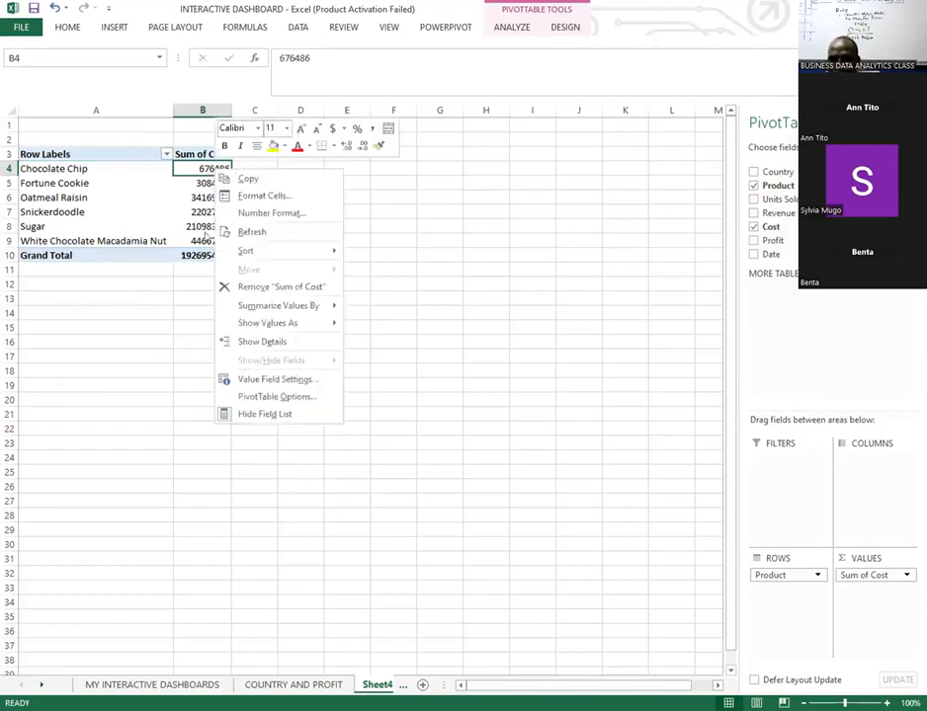
pyautogui.moveTo(263, 255)
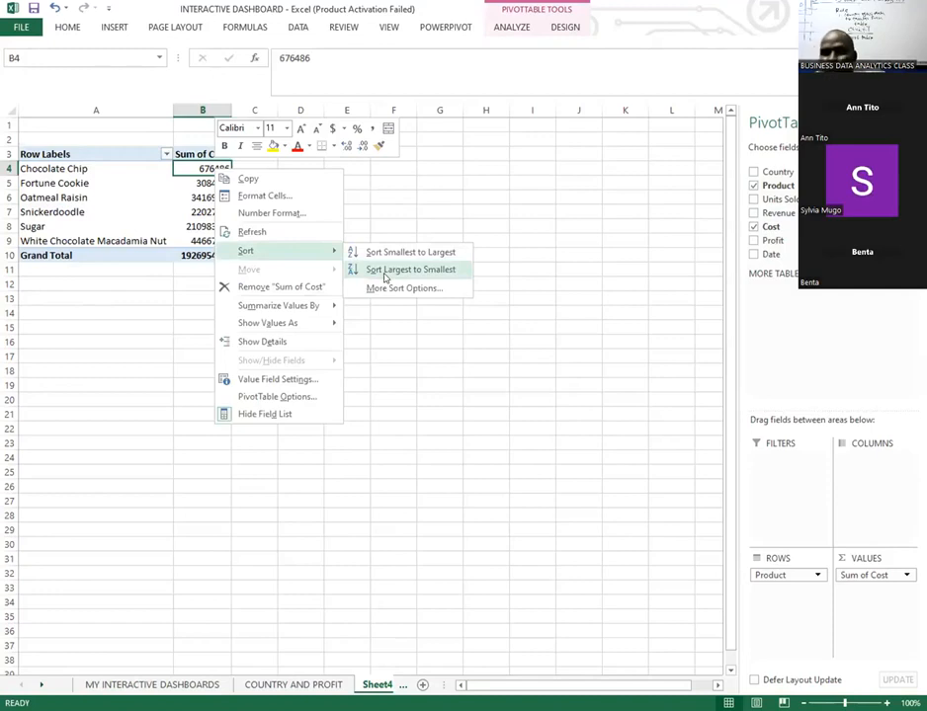
pyautogui.click(382, 269)
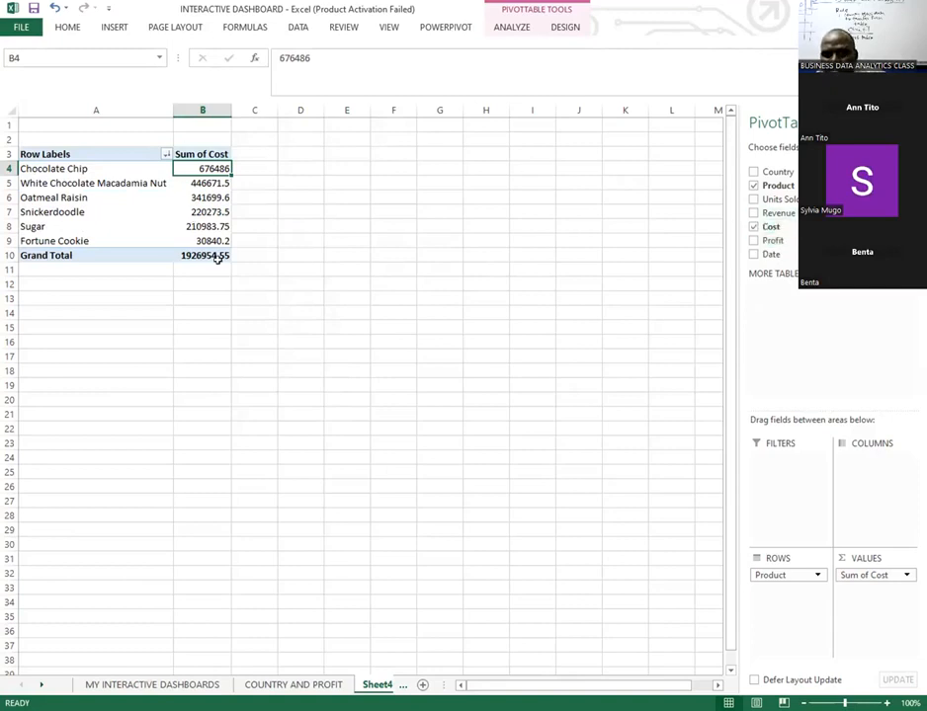
pyautogui.rightClick(209, 168)
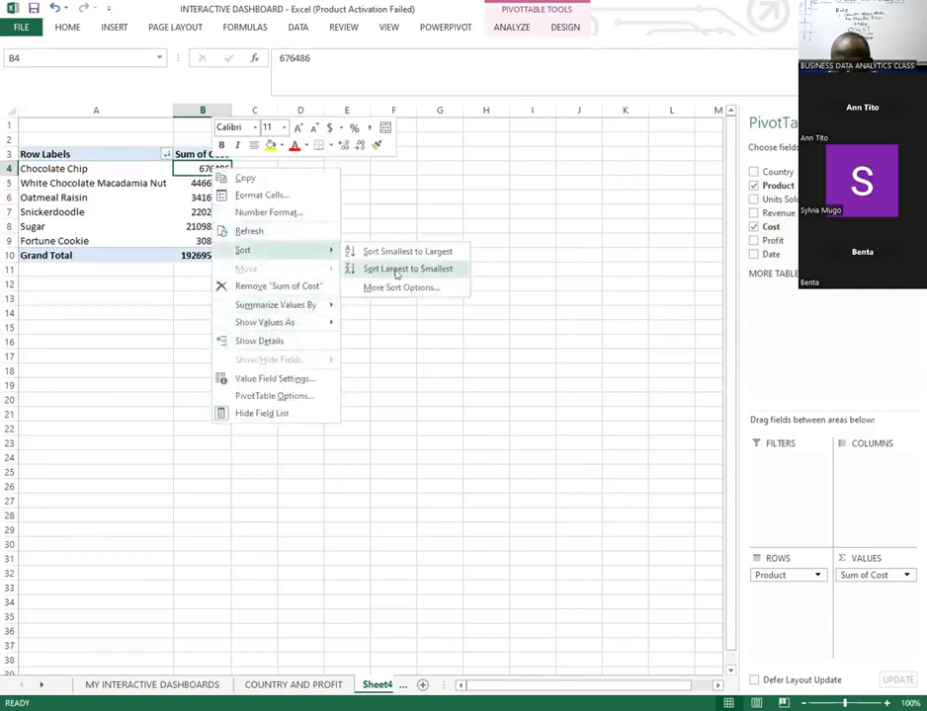
pyautogui.click(396, 269)
pyautogui.click(327, 257)
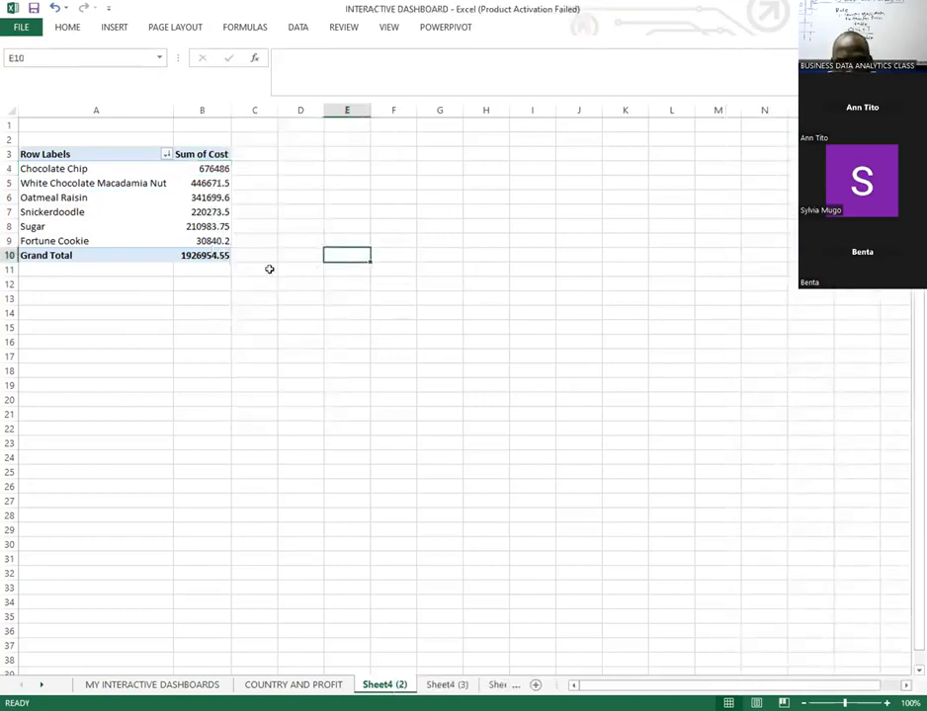
pyautogui.click(213, 182)
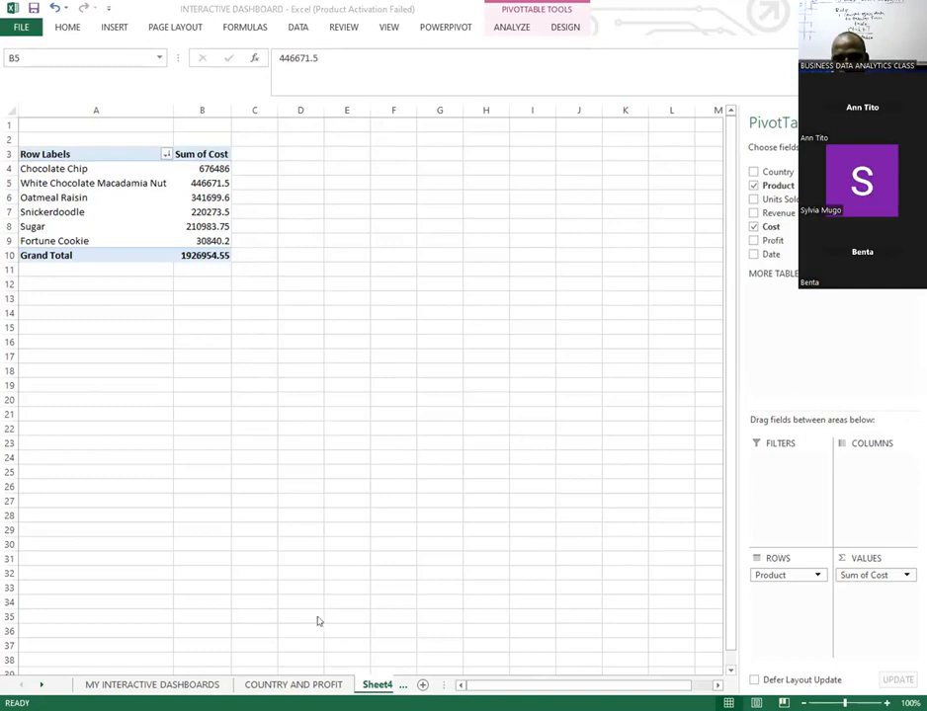
# - Delete the Sheet4 (2) worksheet that holds the product cost pivot table
pyautogui.click(382, 688)
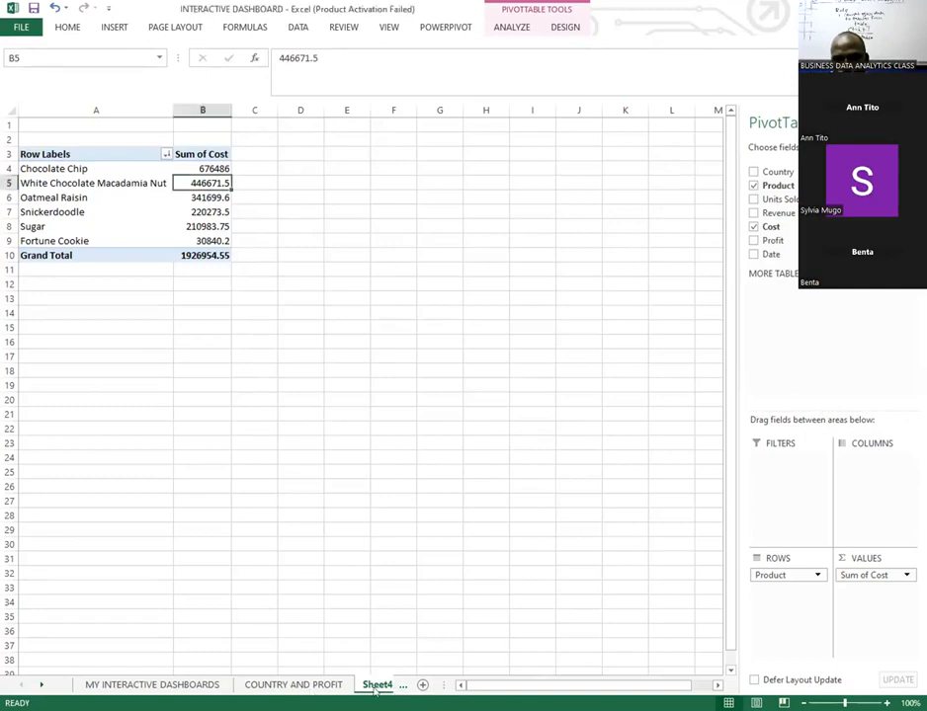
pyautogui.click(373, 688)
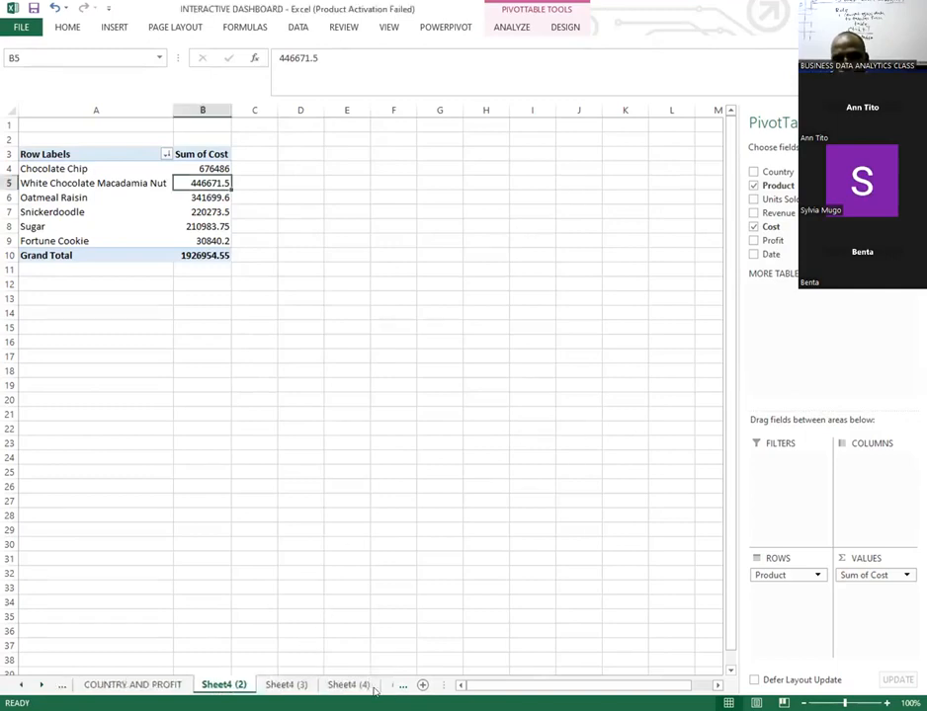
pyautogui.click(161, 689)
pyautogui.click(226, 685)
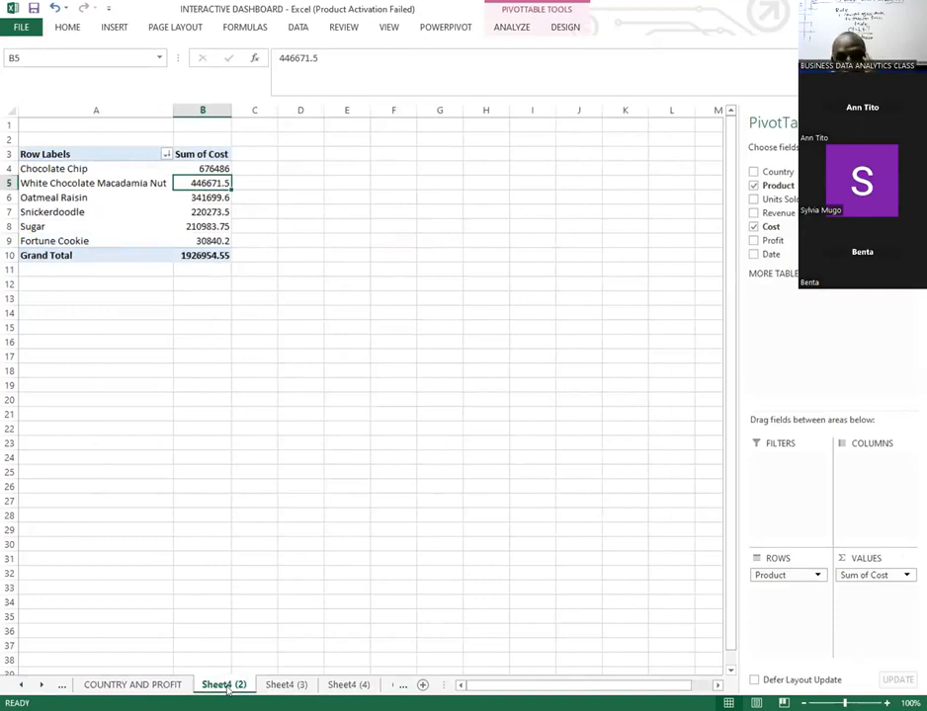
pyautogui.click(133, 684)
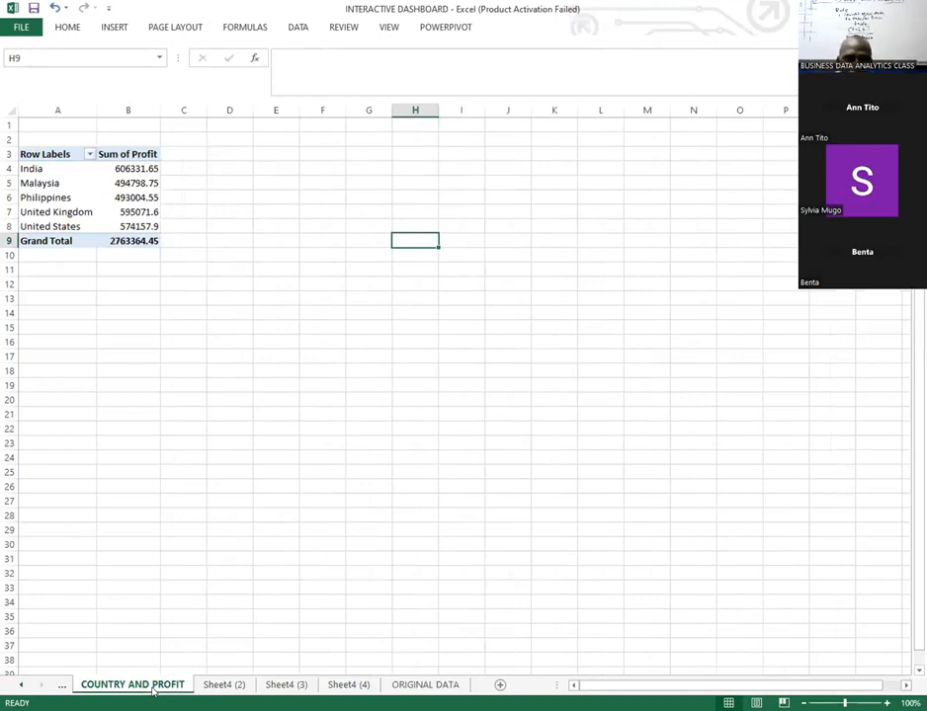
pyautogui.rightClick(232, 686)
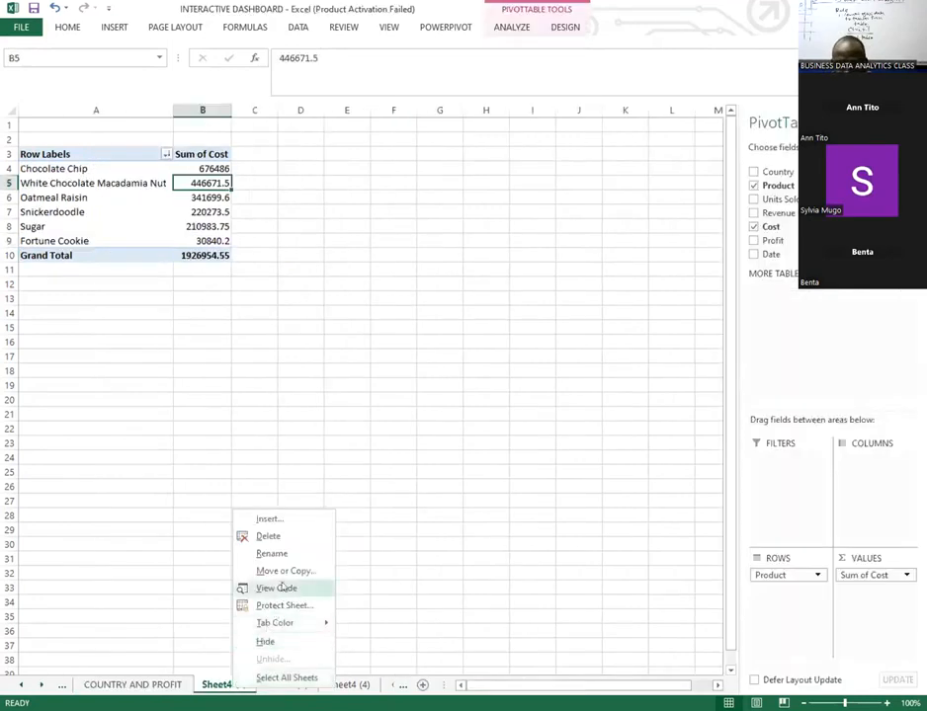
pyautogui.click(267, 537)
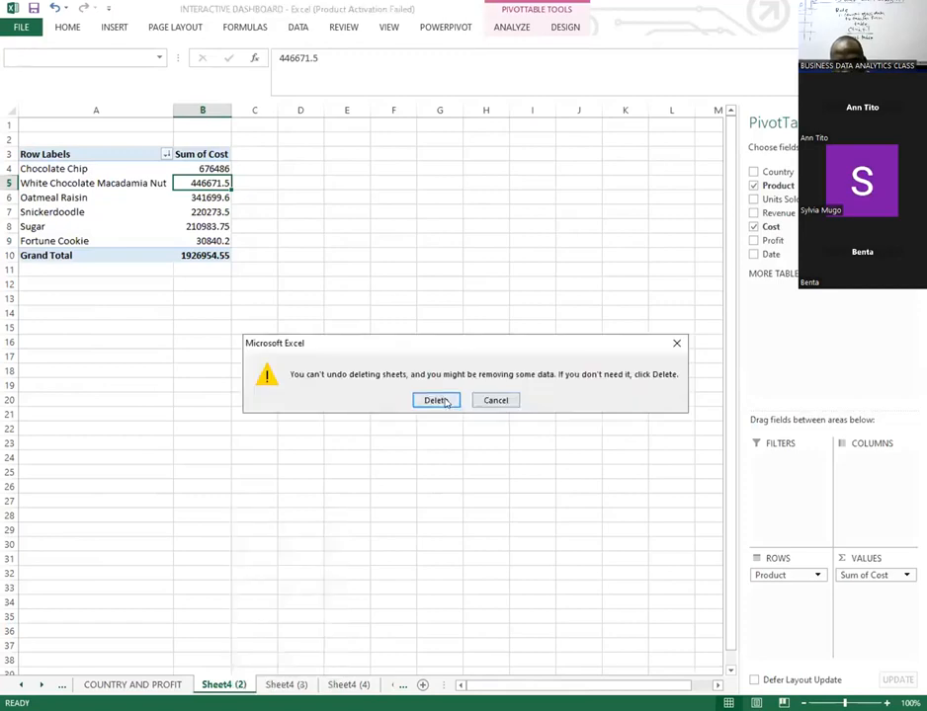
pyautogui.click(435, 400)
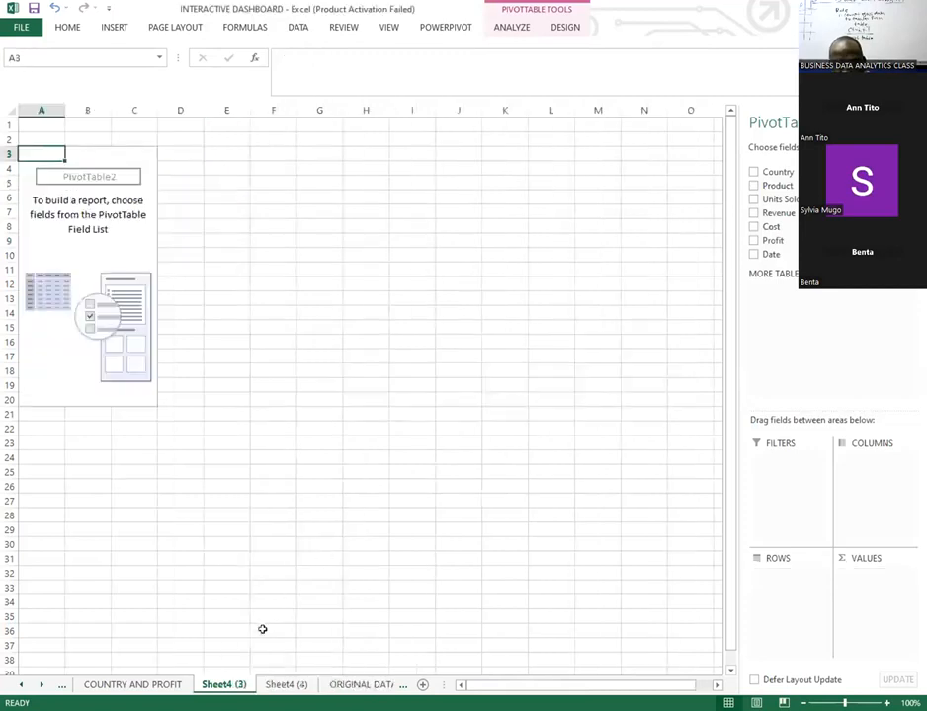
# - Delete the COUNTRY AND PROFIT chart from the MY INTERACTIVE DASHBOARDS sheet
pyautogui.click(146, 688)
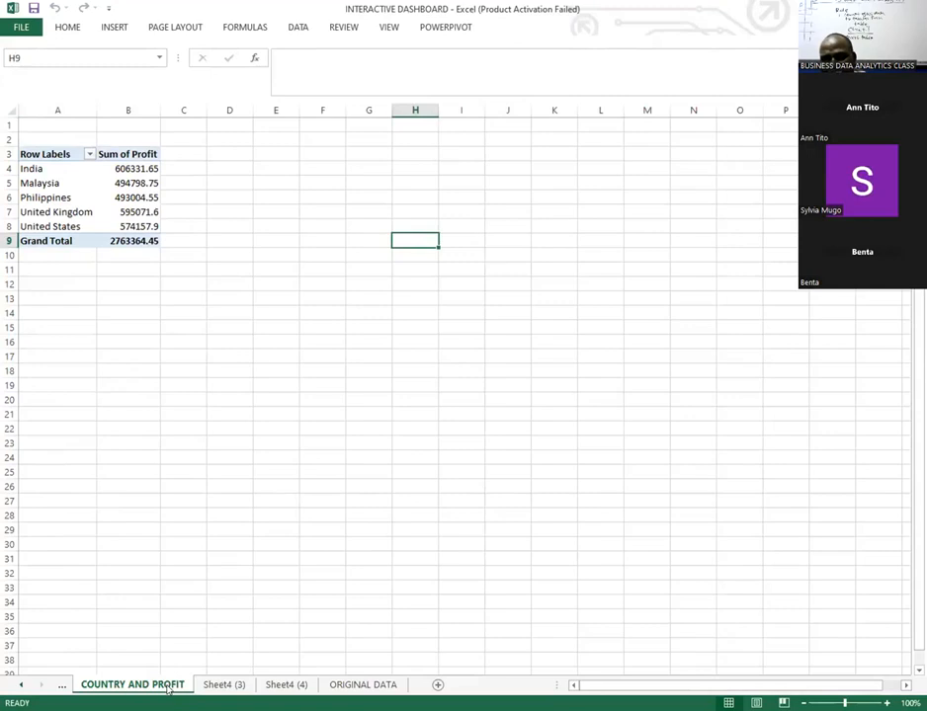
pyautogui.click(62, 687)
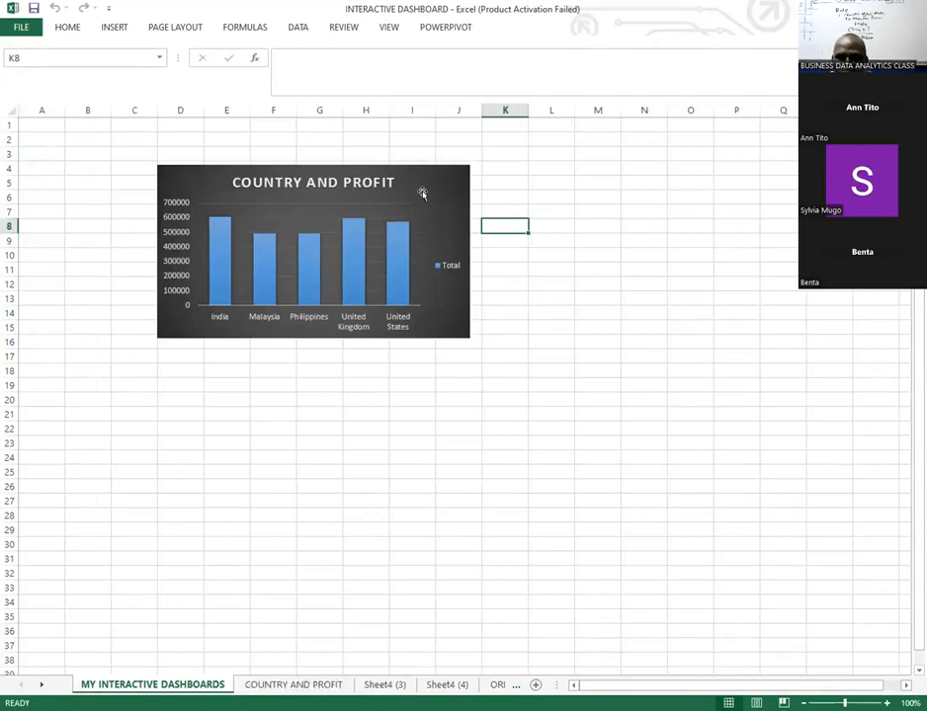
pyautogui.moveTo(423, 182); pyautogui.dragTo(509, 212)
pyautogui.moveTo(436, 200); pyautogui.dragTo(399, 247)
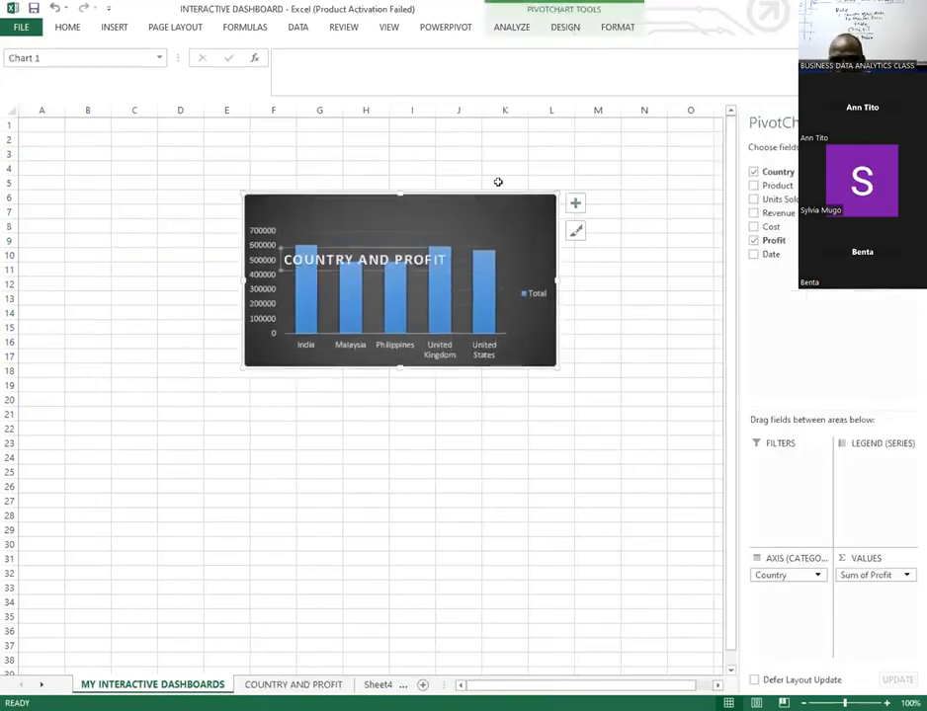
pyautogui.moveTo(434, 288)
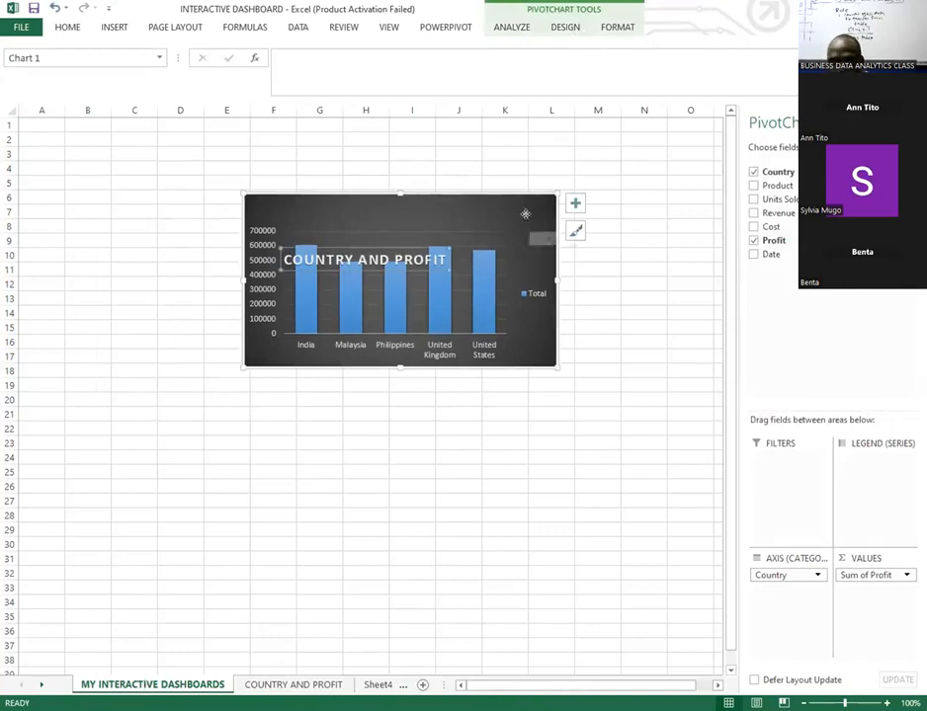
pyautogui.moveTo(497, 242); pyautogui.dragTo(497, 231)
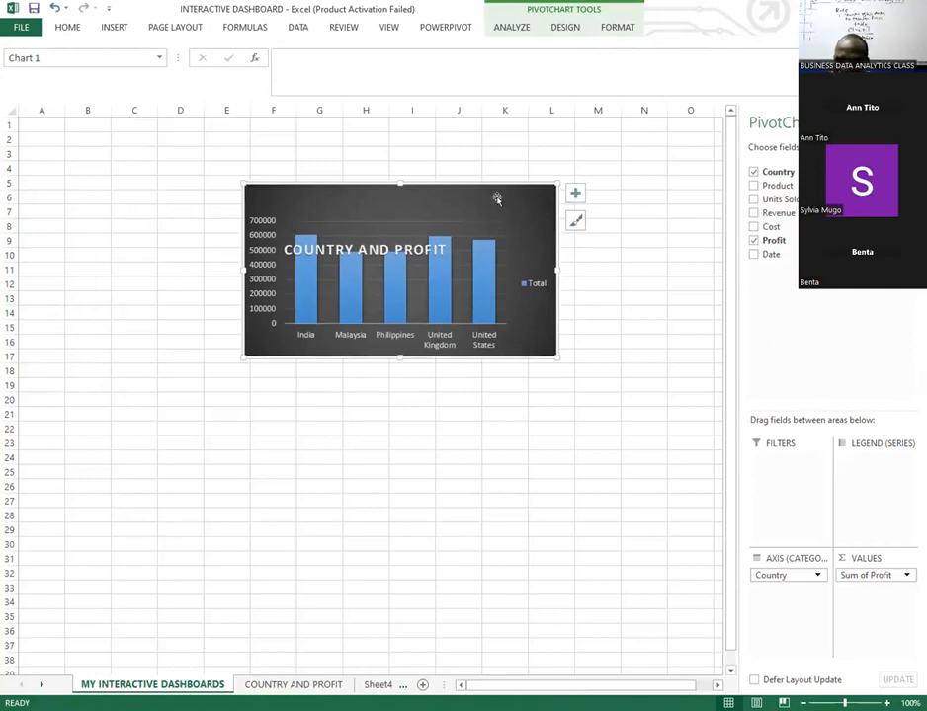
pyautogui.press('Delete')
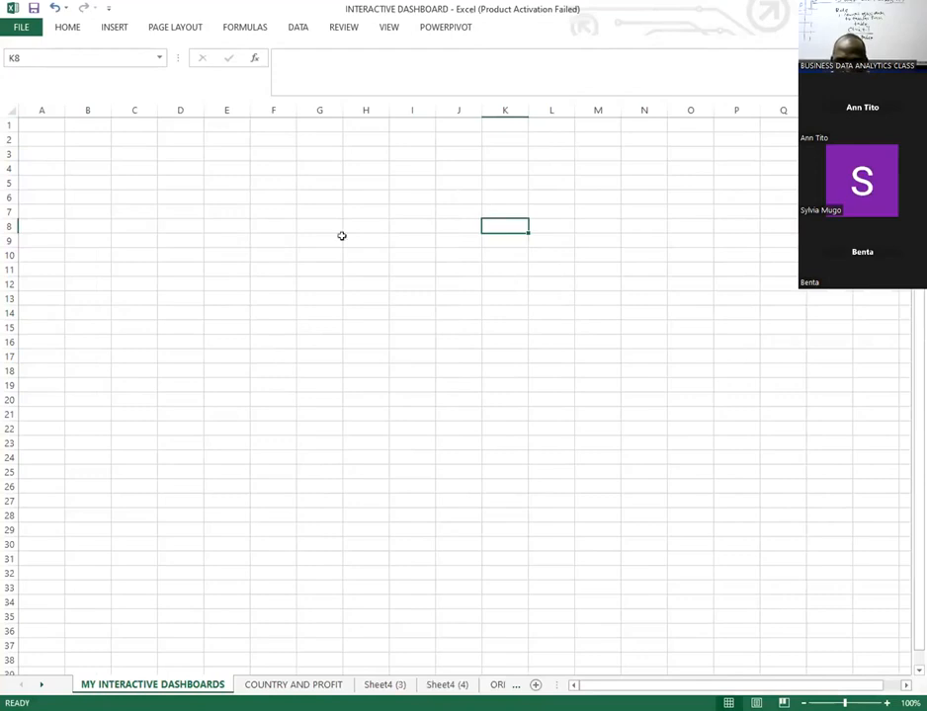
# - Rebuild the pivot table on the COUNTRY AND PROFIT sheet by removing Country and Profit and adding them again as rows and summed values
pyautogui.click(301, 685)
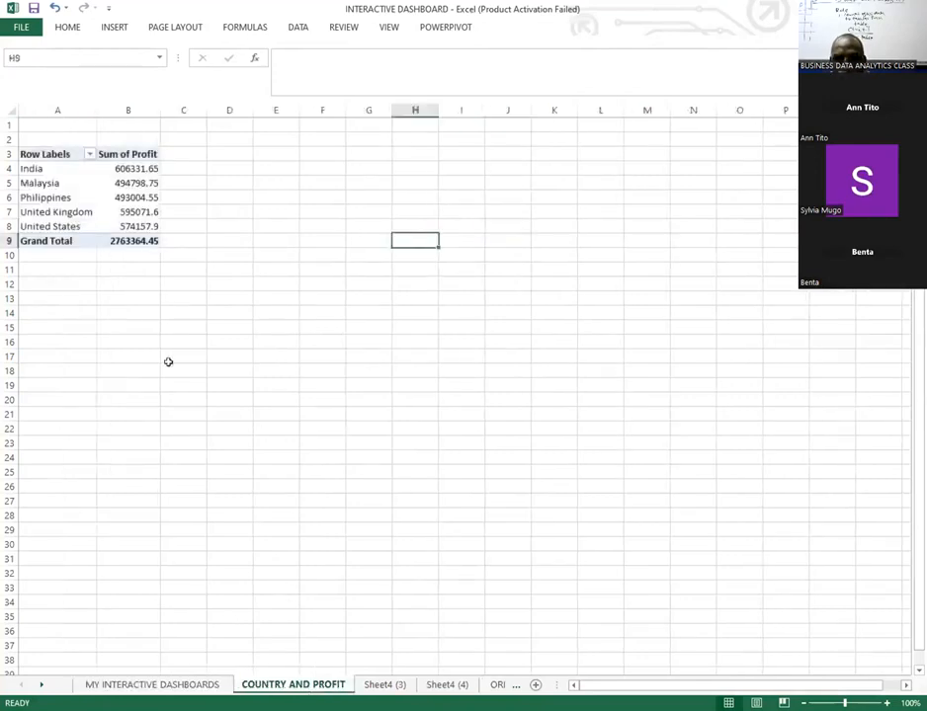
pyautogui.click(70, 173)
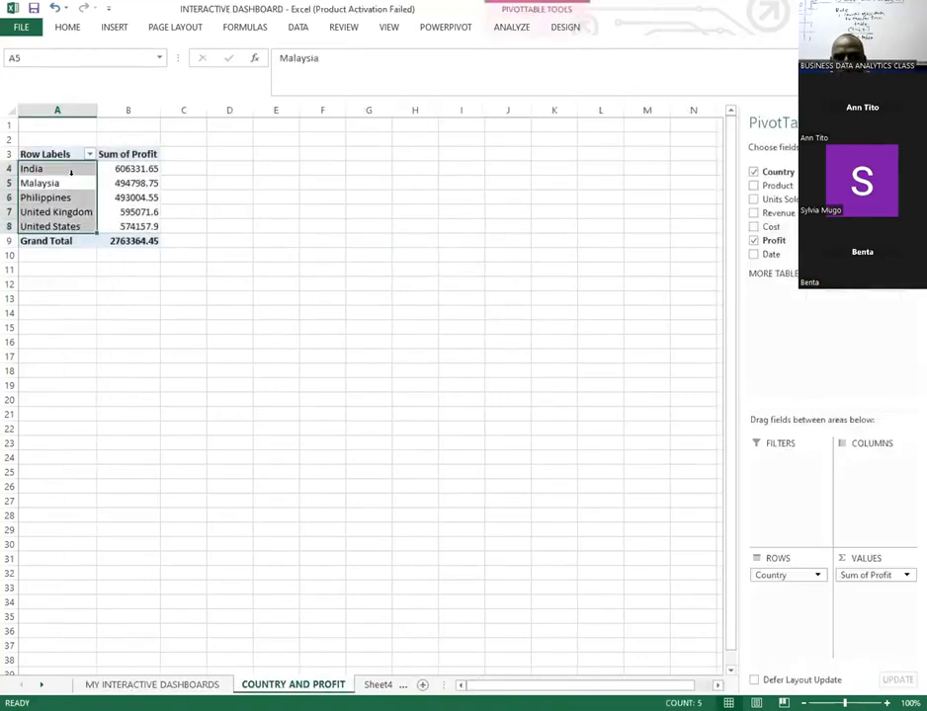
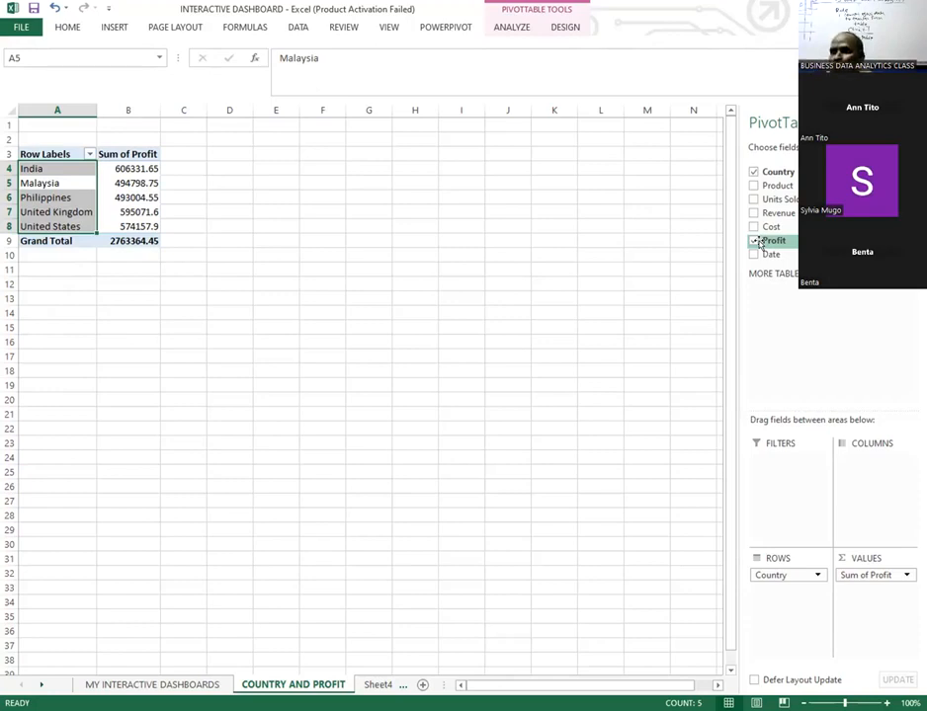
pyautogui.click(753, 172)
pyautogui.click(754, 240)
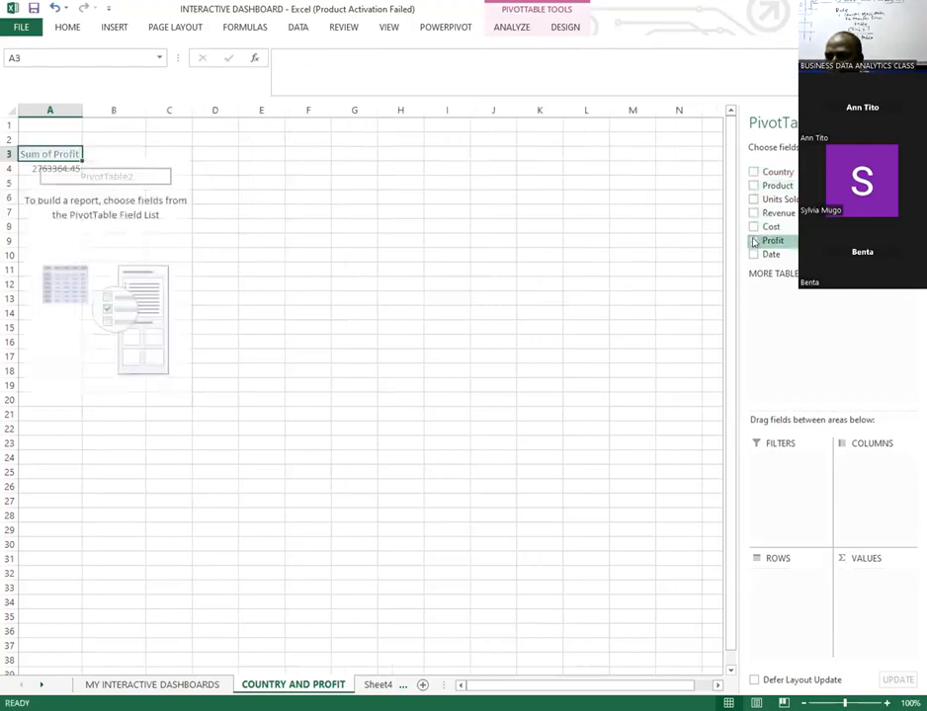
pyautogui.click(753, 173)
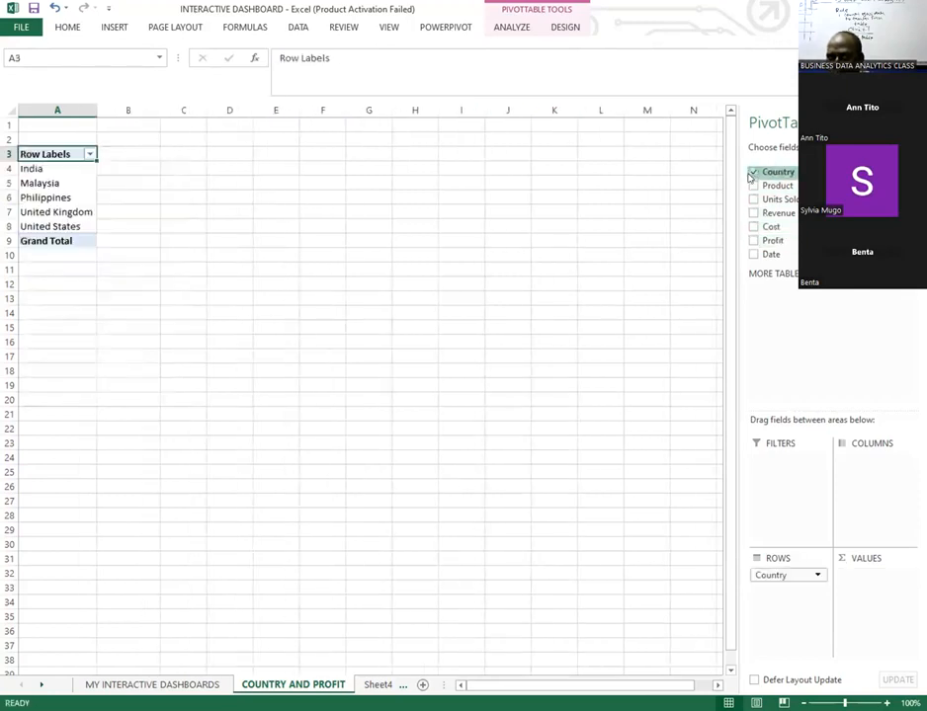
pyautogui.click(752, 241)
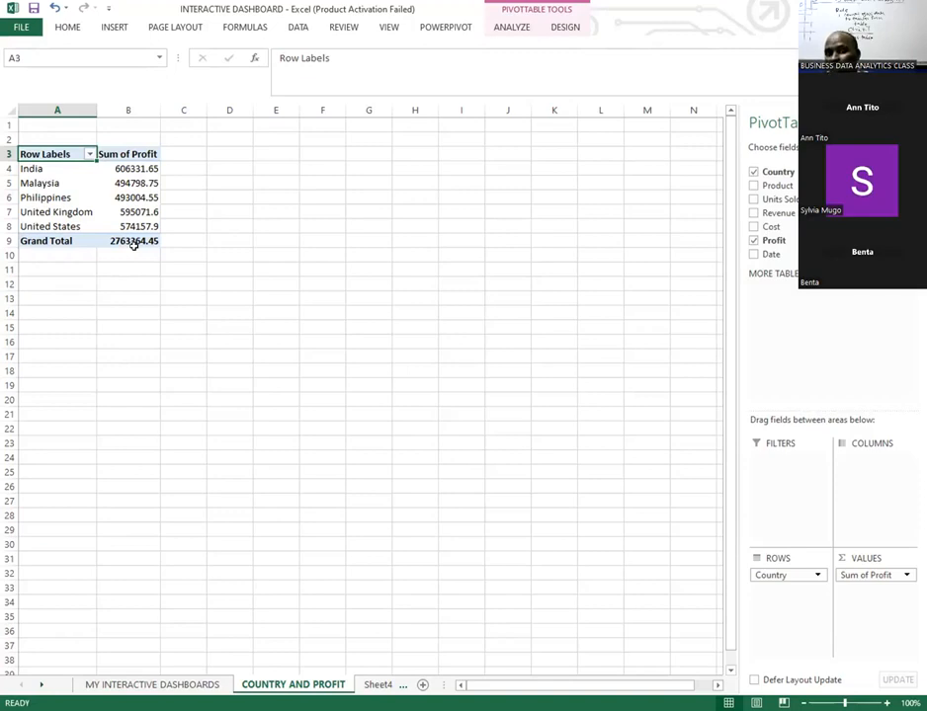
# - Sort the country pivot table by Sum of Profit from largest to smallest
pyautogui.click(130, 170)
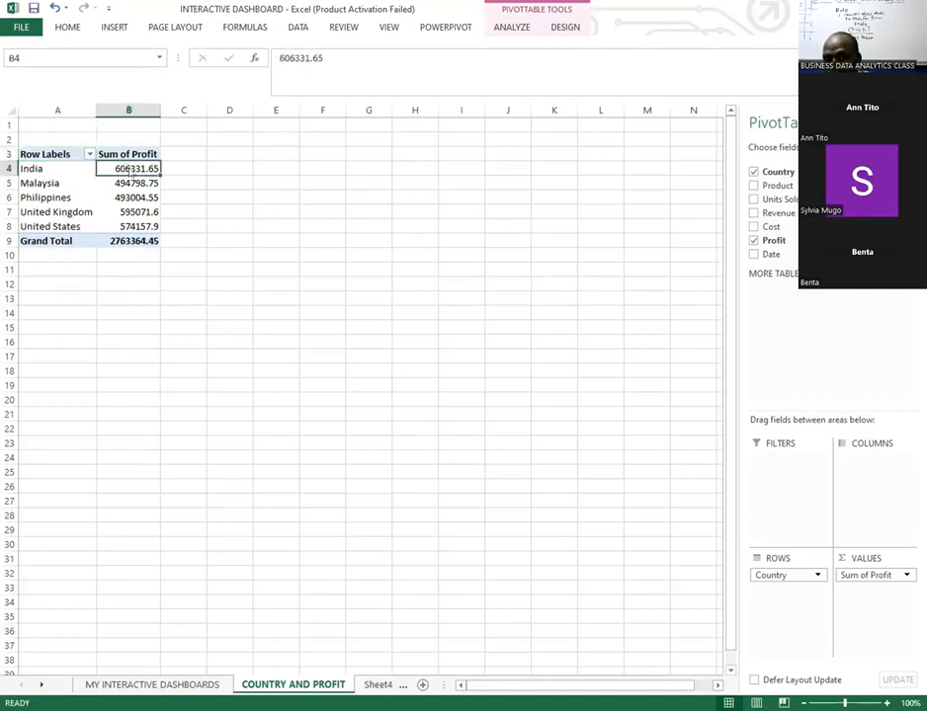
pyautogui.rightClick(131, 169)
pyautogui.moveTo(176, 251)
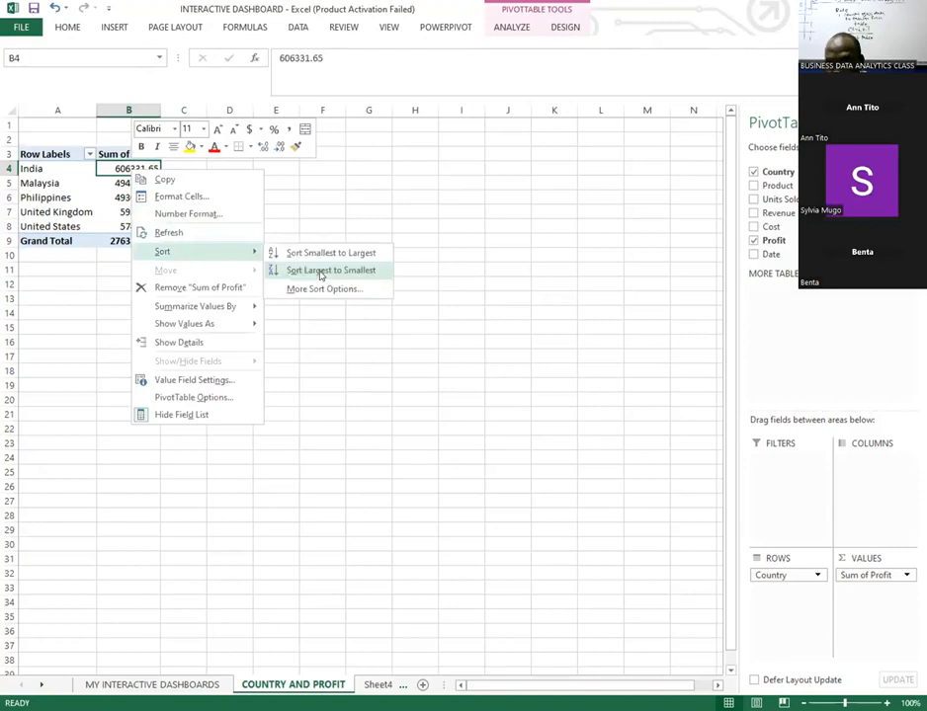
pyautogui.click(322, 272)
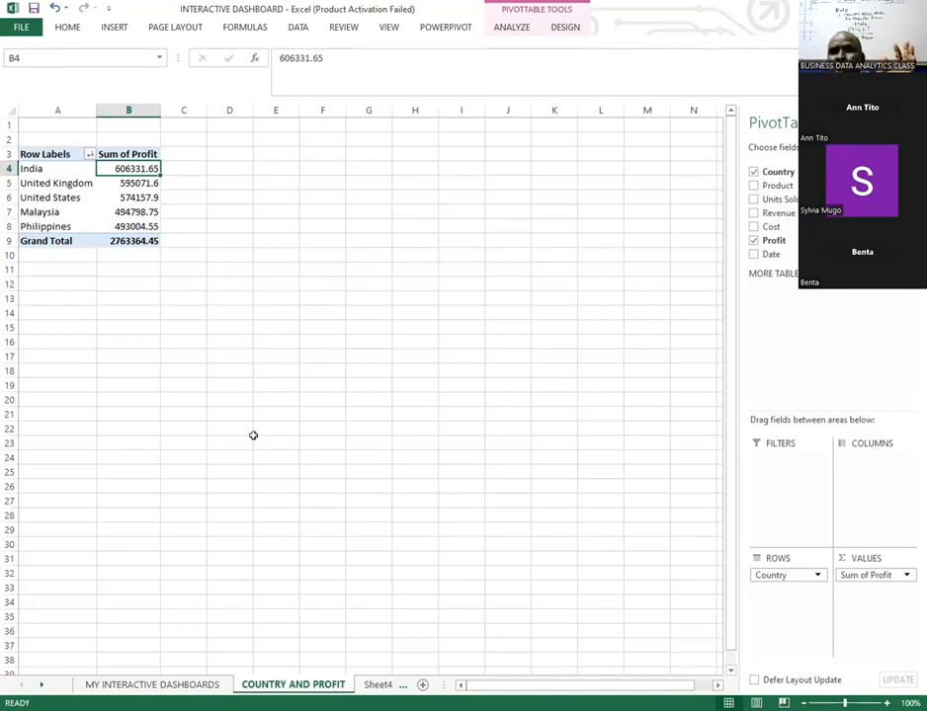
# - Insert a 3-D Clustered Column pivot chart from the country and profit pivot table
pyautogui.click(512, 29)
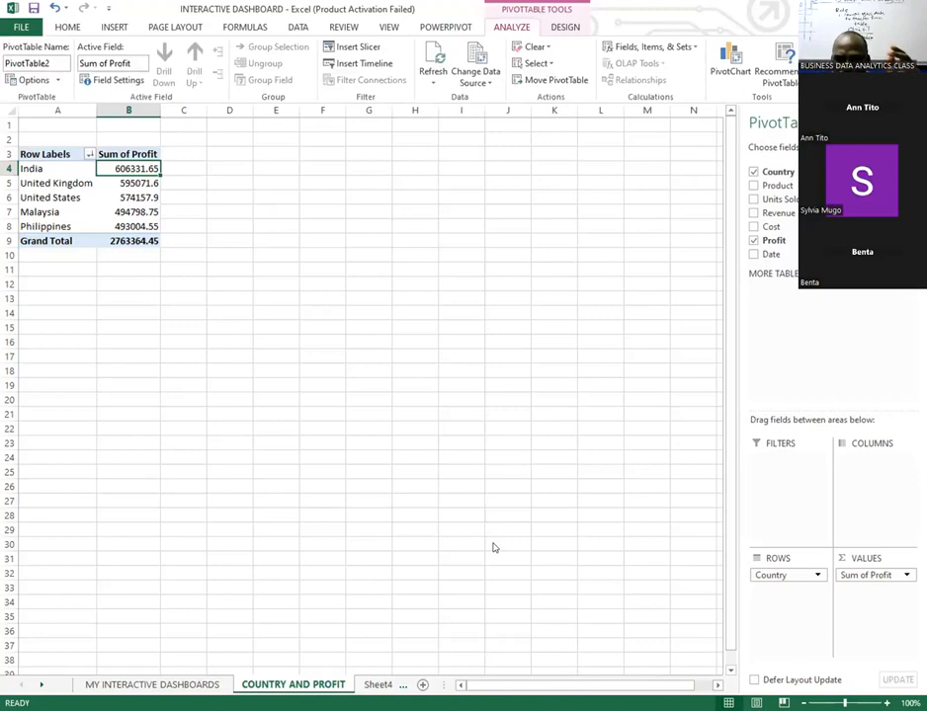
pyautogui.click(513, 28)
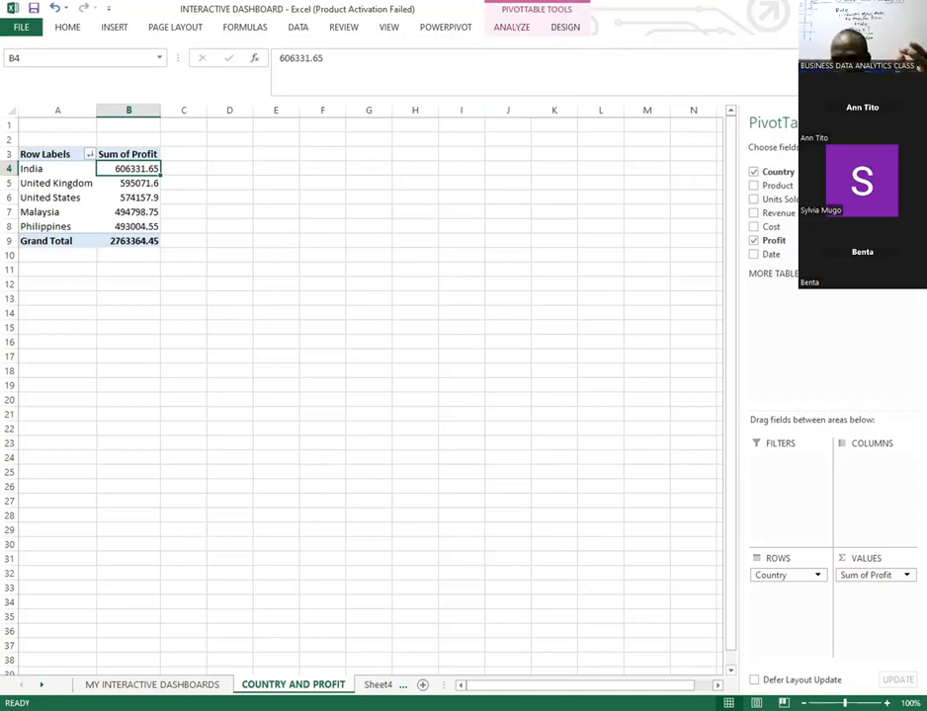
pyautogui.click(513, 28)
pyautogui.click(513, 28)
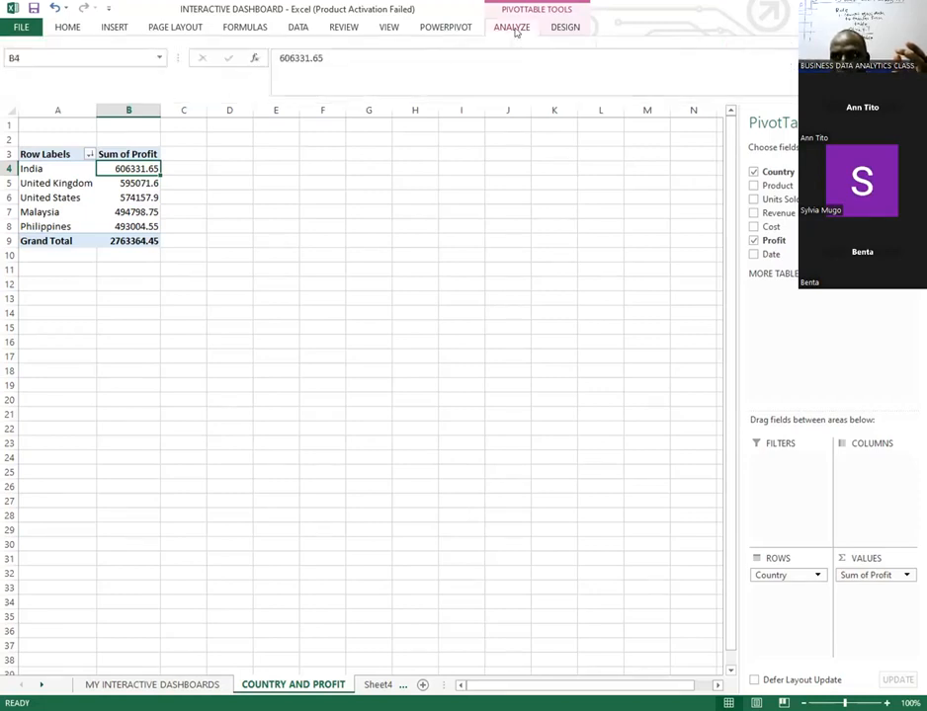
pyautogui.click(513, 28)
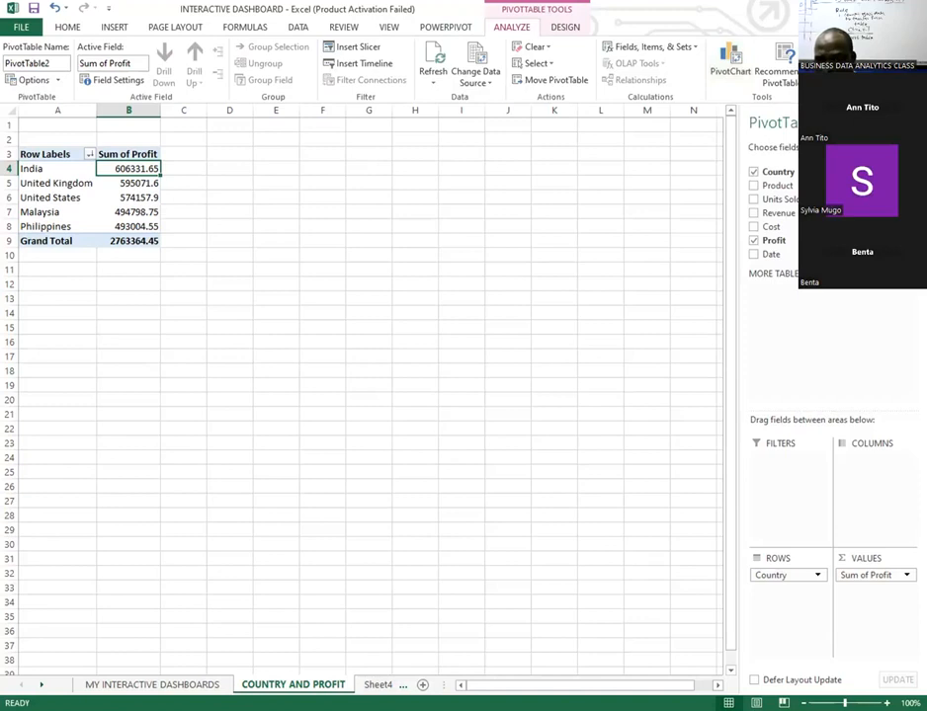
pyautogui.click(731, 69)
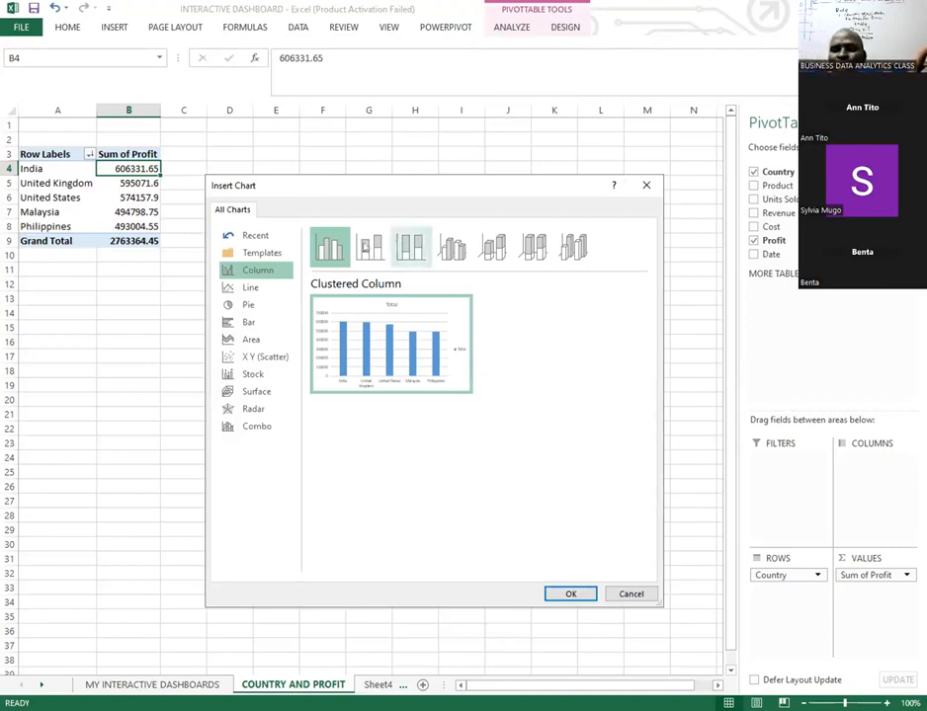
pyautogui.click(369, 247)
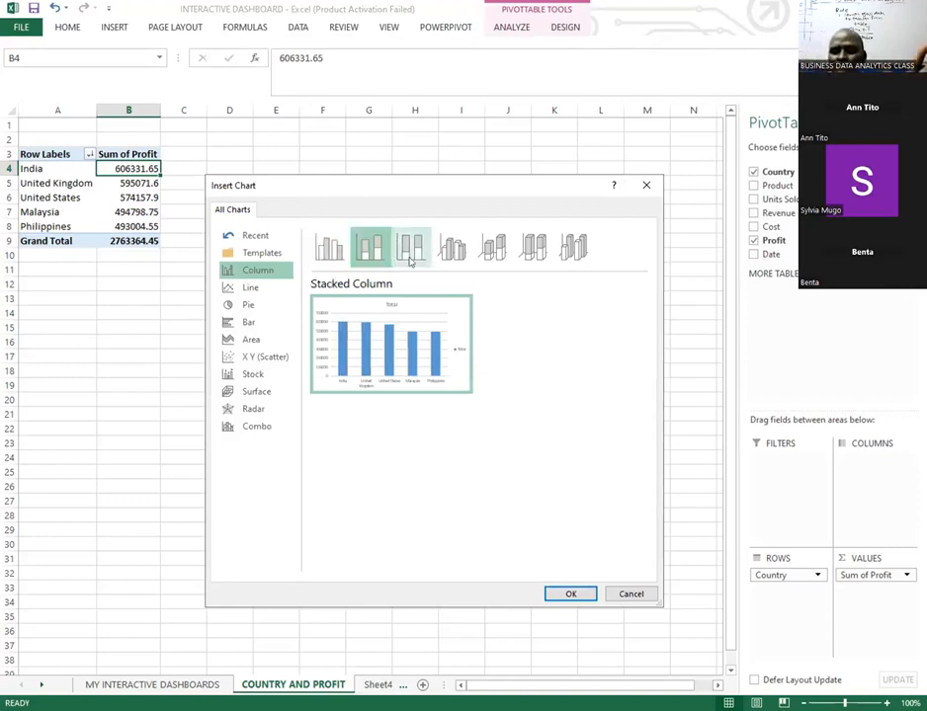
pyautogui.click(410, 252)
pyautogui.click(454, 255)
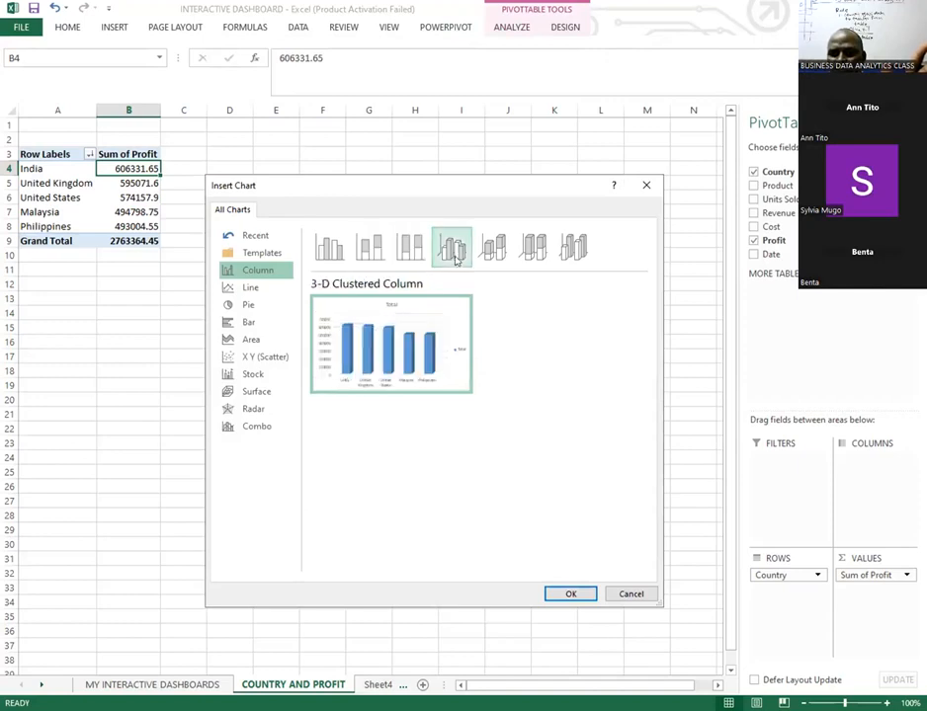
pyautogui.click(494, 249)
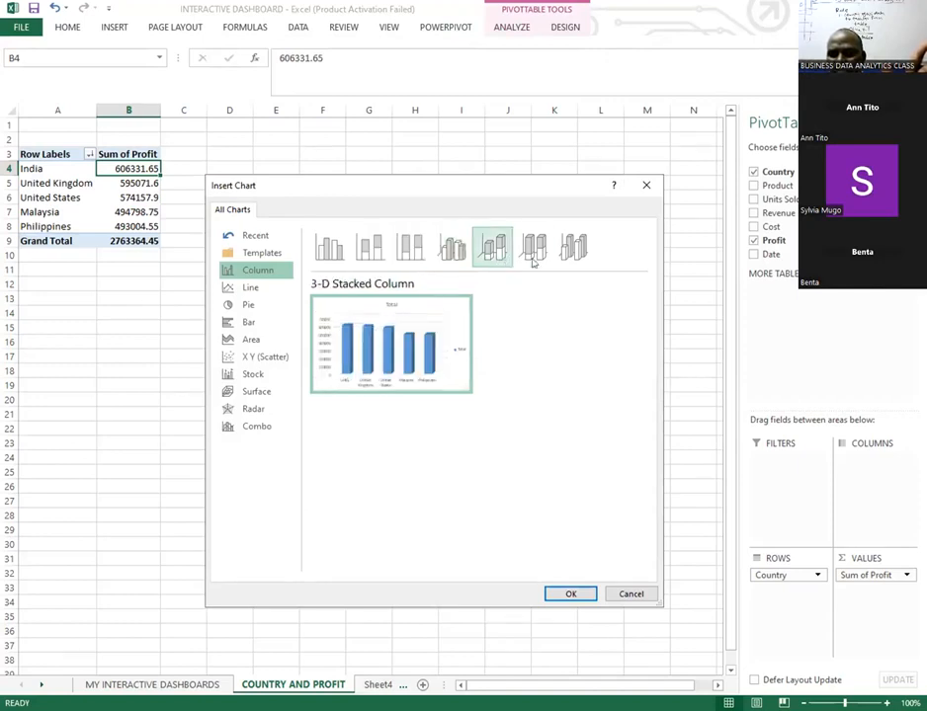
pyautogui.click(577, 253)
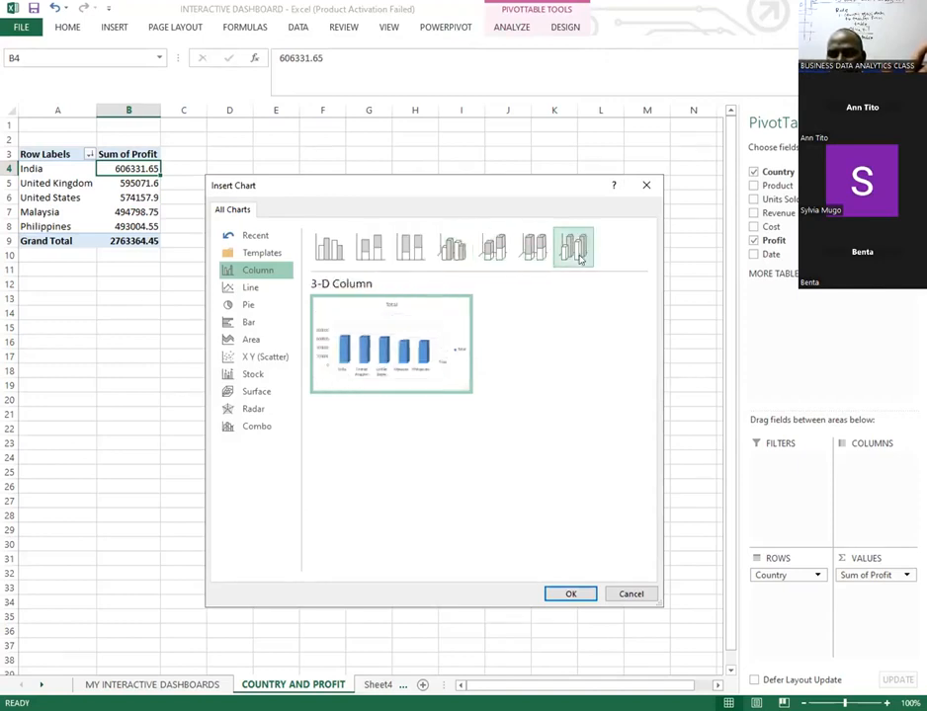
pyautogui.click(457, 255)
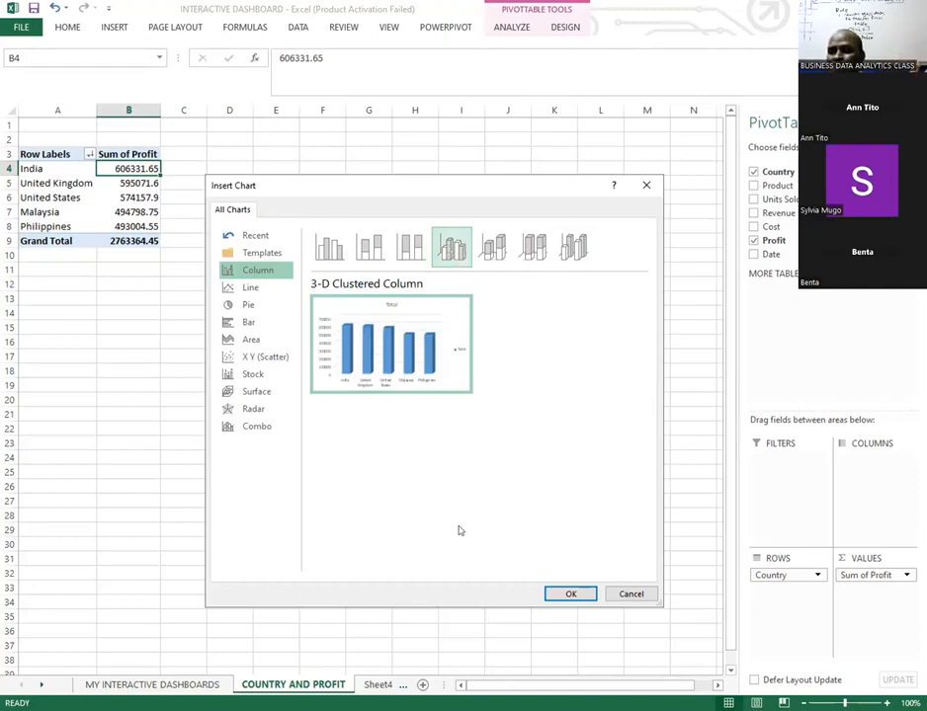
pyautogui.click(571, 595)
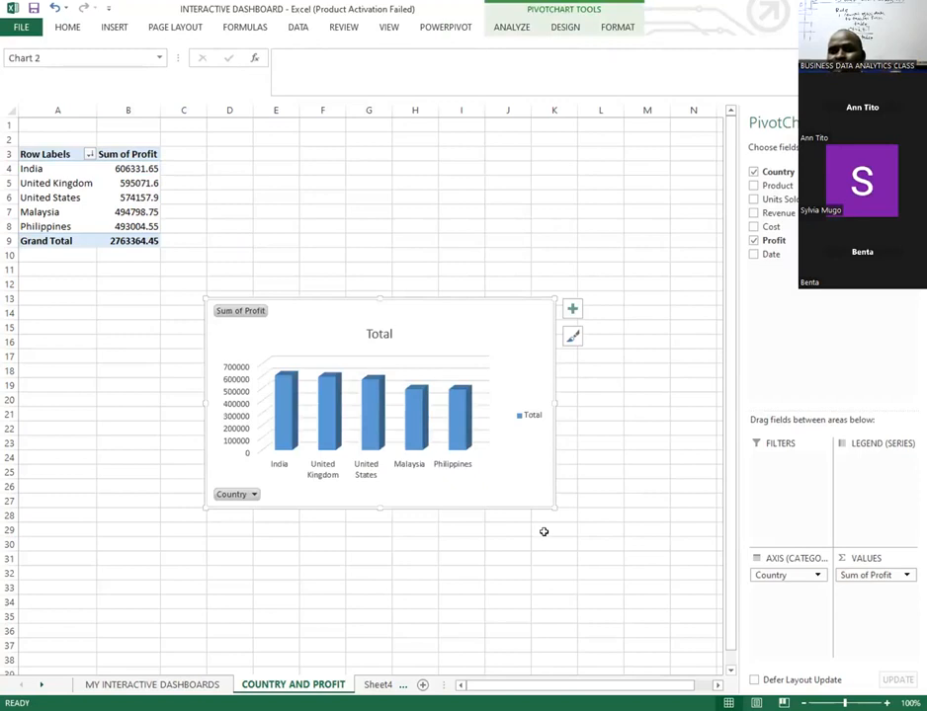
pyautogui.click(370, 337)
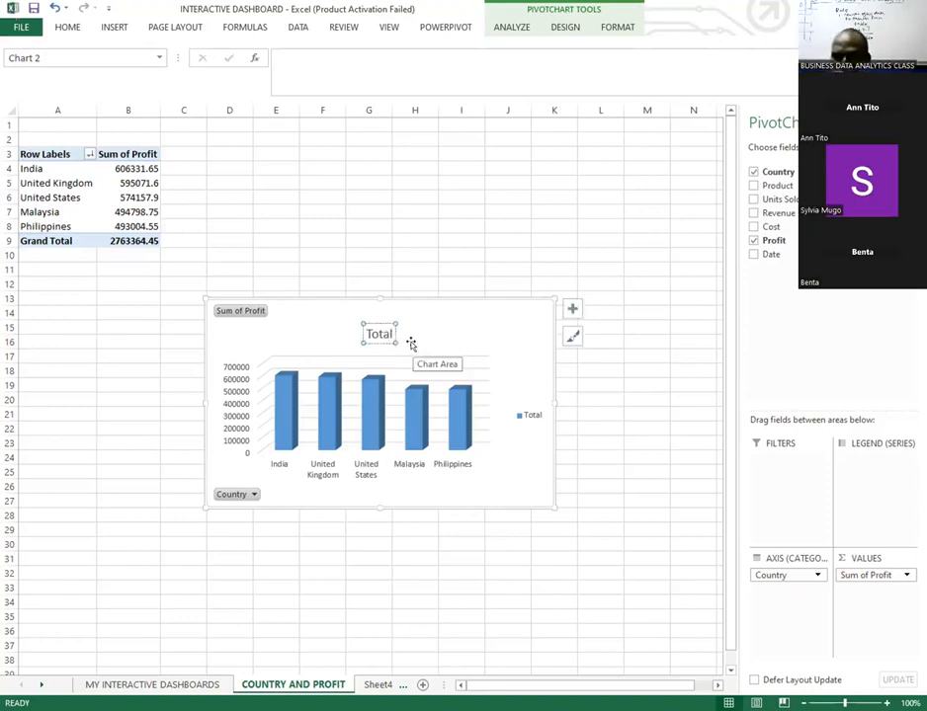
pyautogui.press('Delete')
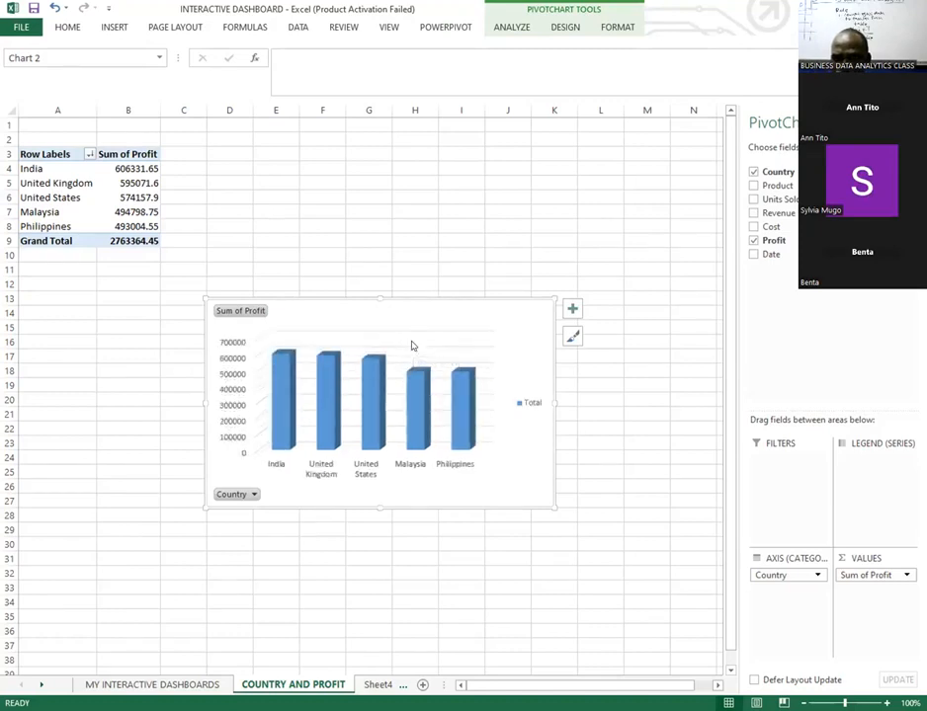
pyautogui.hotkey('ctrl', 'z')
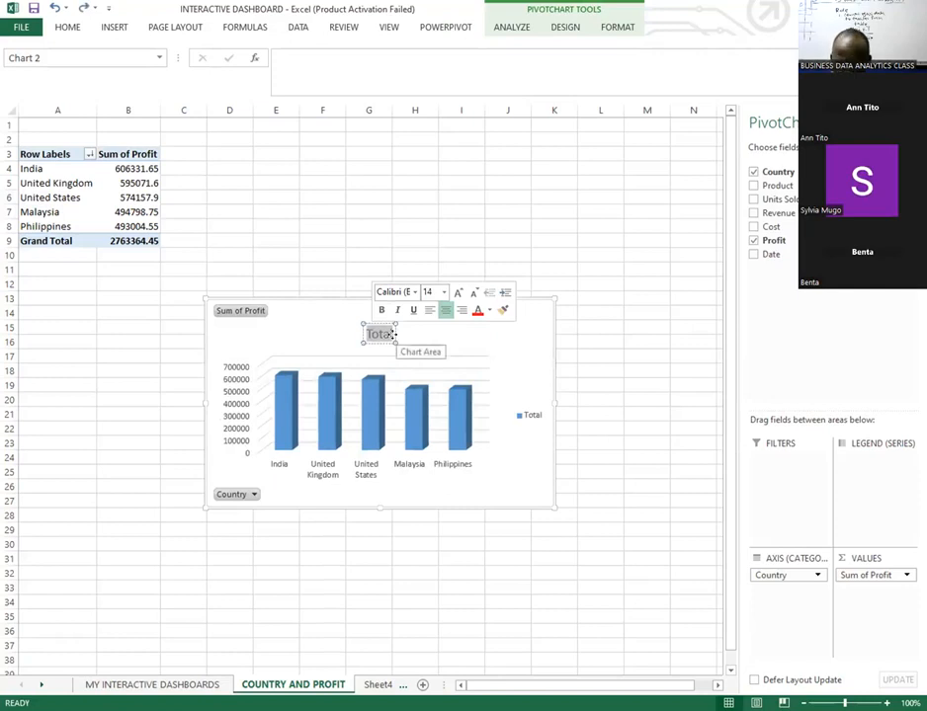
# - Replace the pivot chart's title with COUNTRY AND PROFIT
pyautogui.write('C')
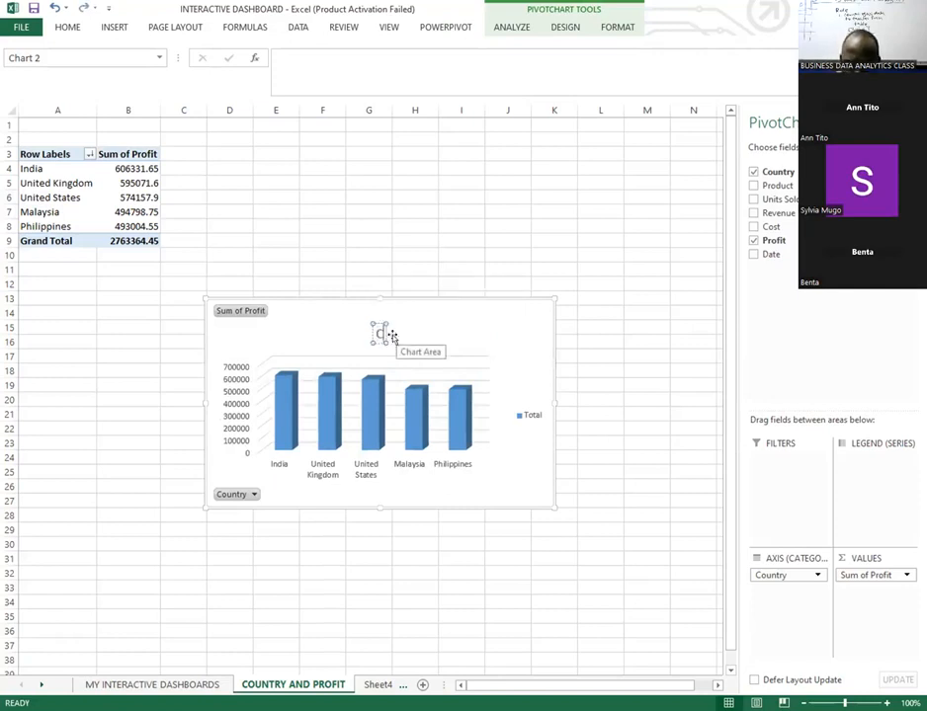
pyautogui.write('OUNTRY')
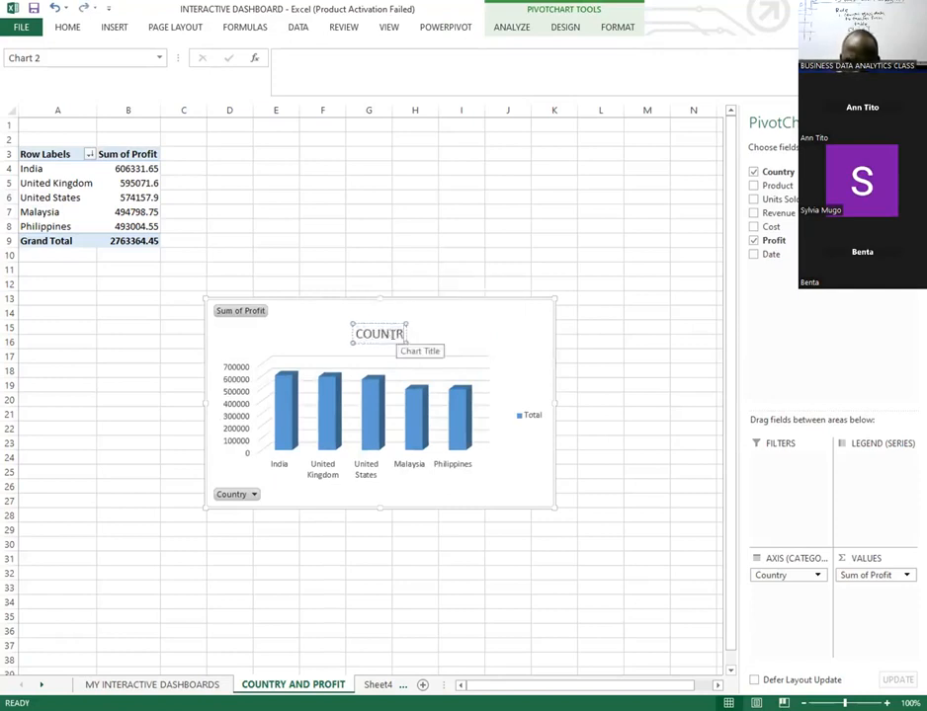
pyautogui.write(' A')
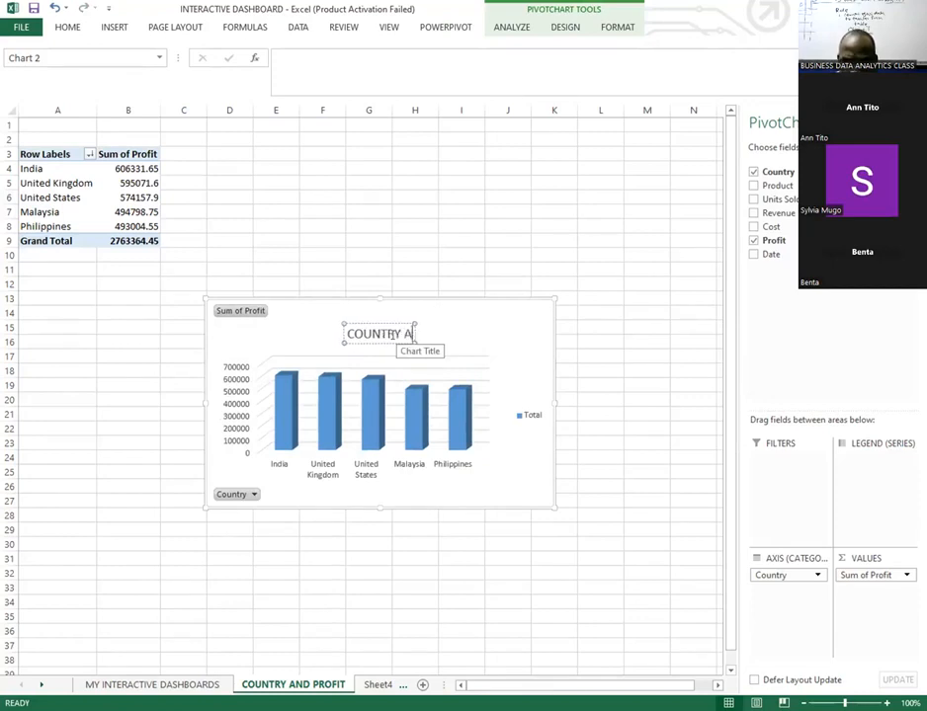
pyautogui.write('ND')
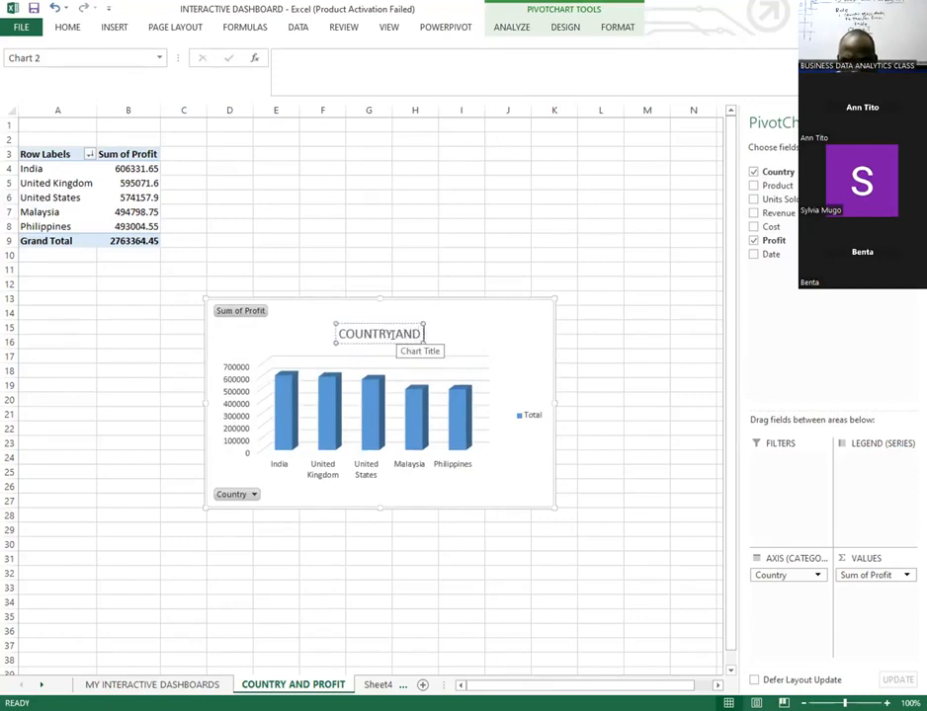
pyautogui.write(' PROFO')
pyautogui.press('BackSpace')
pyautogui.write('IT')
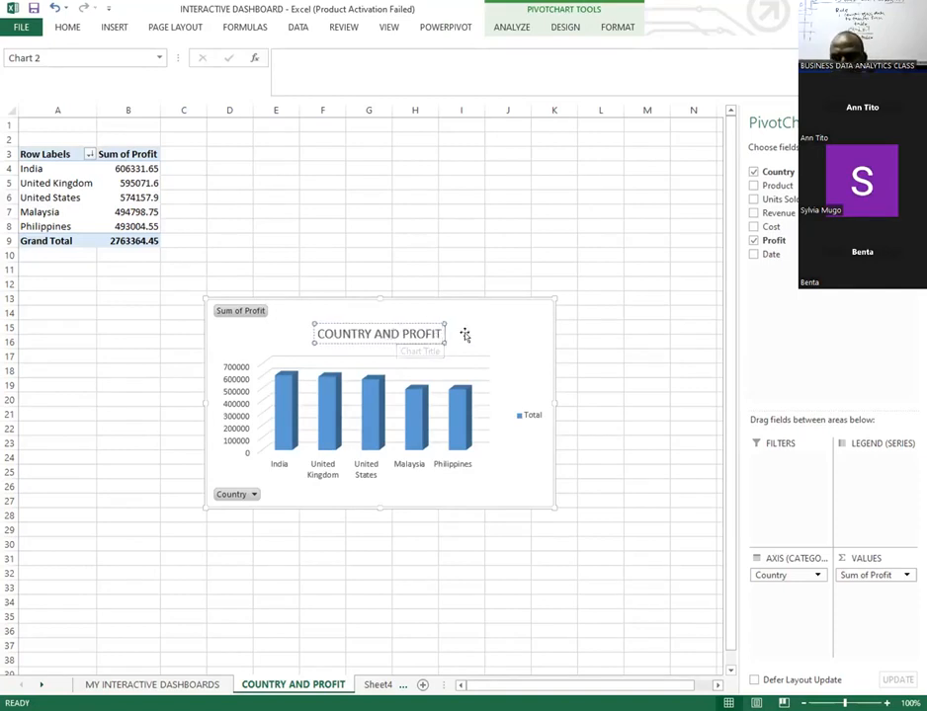
pyautogui.click(468, 378)
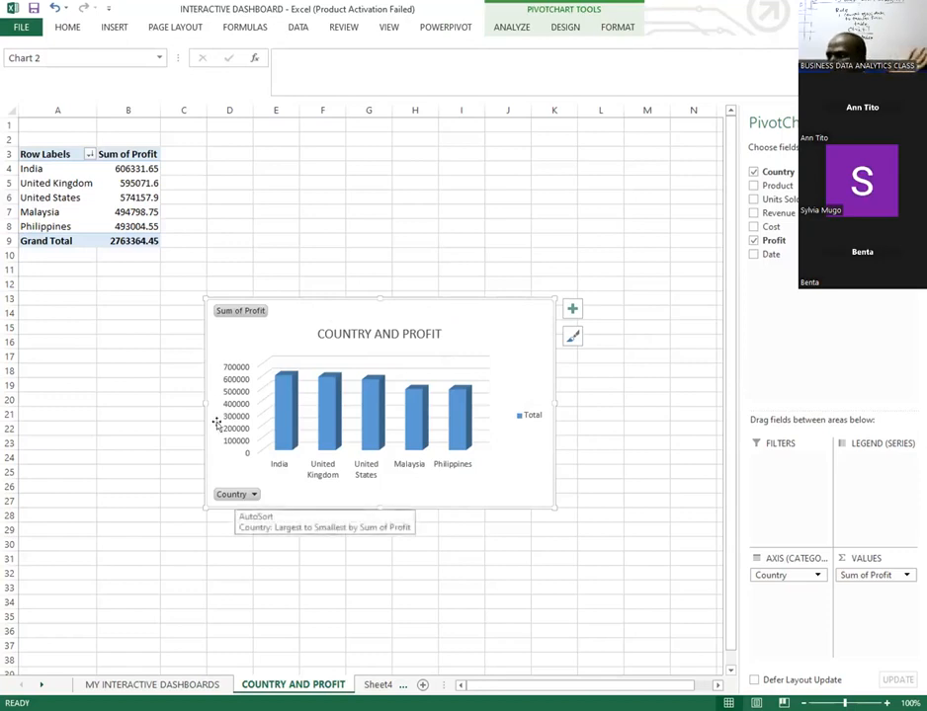
# - Hide all field buttons on the COUNTRY AND PROFIT chart and move the chart up beside the pivot table
pyautogui.rightClick(236, 496)
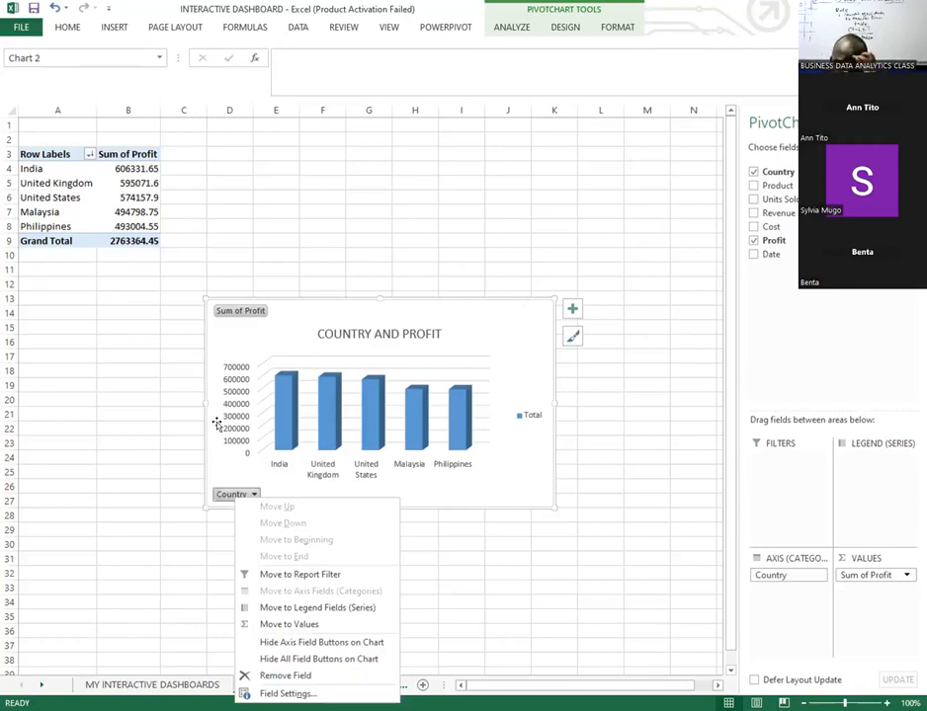
pyautogui.click(283, 661)
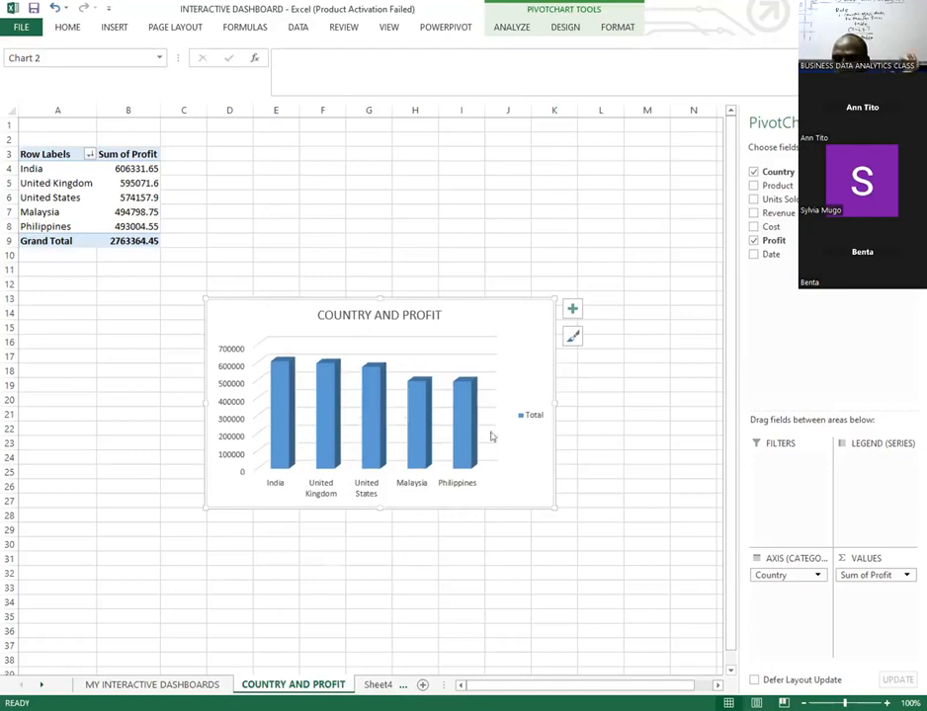
pyautogui.moveTo(499, 308); pyautogui.dragTo(507, 216)
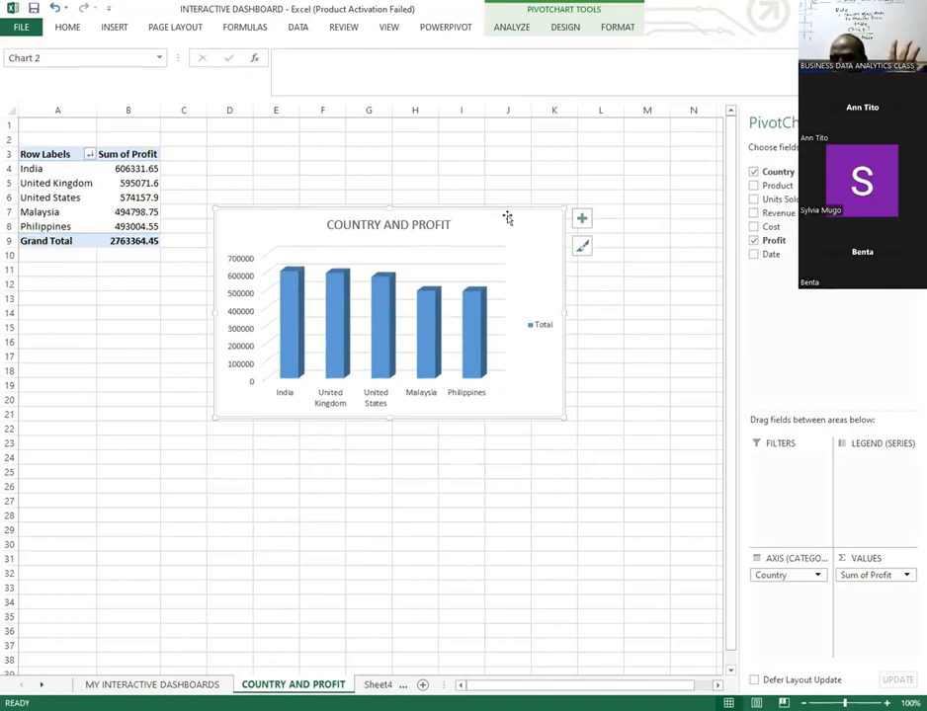
pyautogui.moveTo(39, 154); pyautogui.dragTo(114, 234)
pyautogui.click(123, 384)
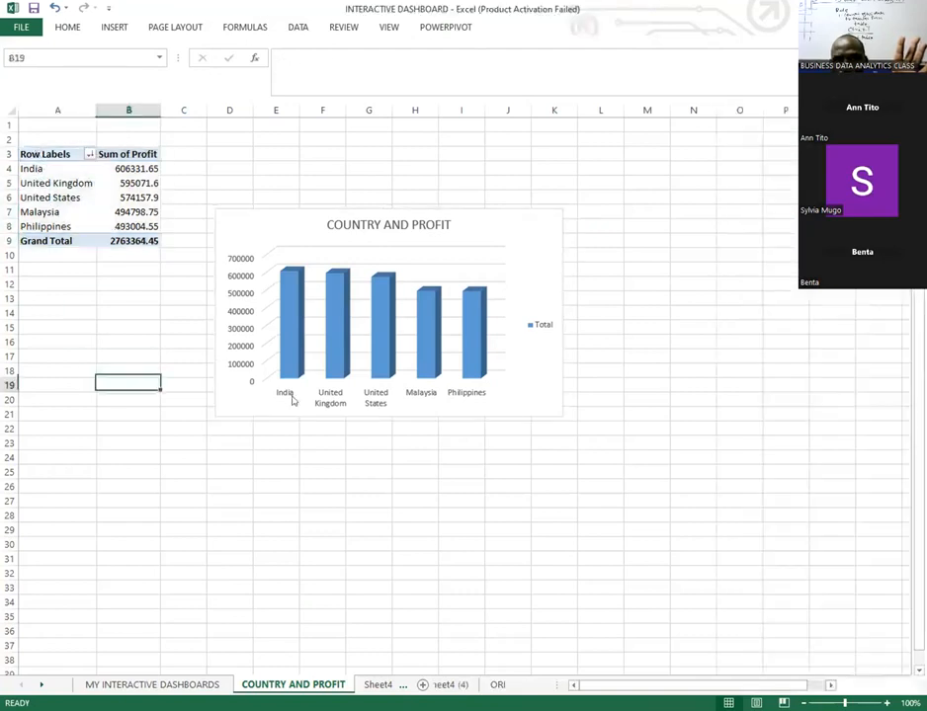
# - Apply the dark-background chart style with blue gradient columns and a bold, wide-spaced title to the COUNTRY AND PROFIT chart
pyautogui.click(532, 260)
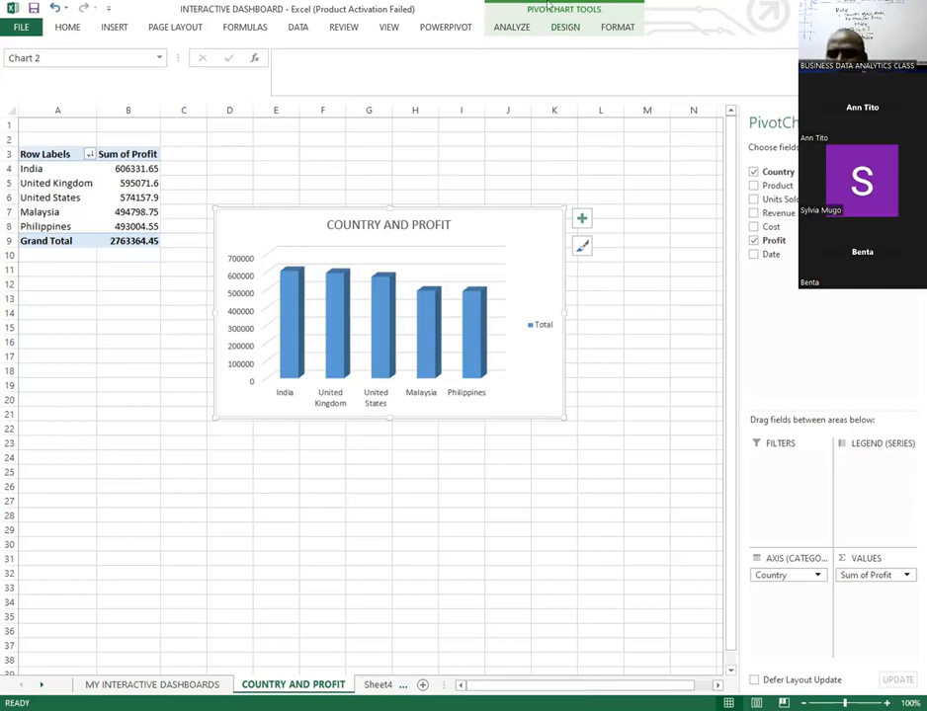
pyautogui.click(564, 28)
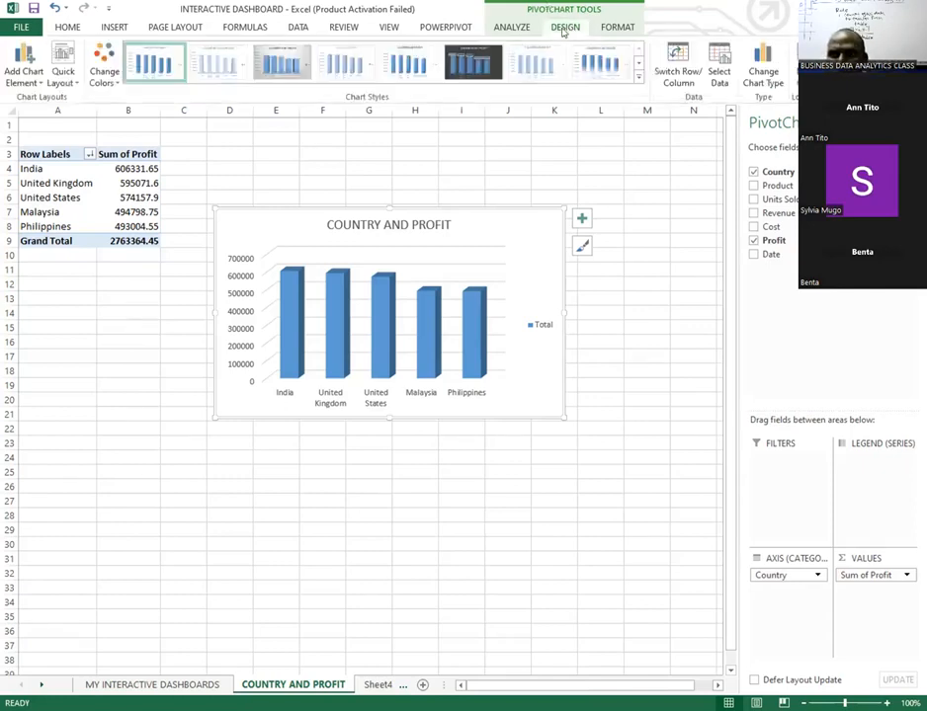
pyautogui.click(639, 79)
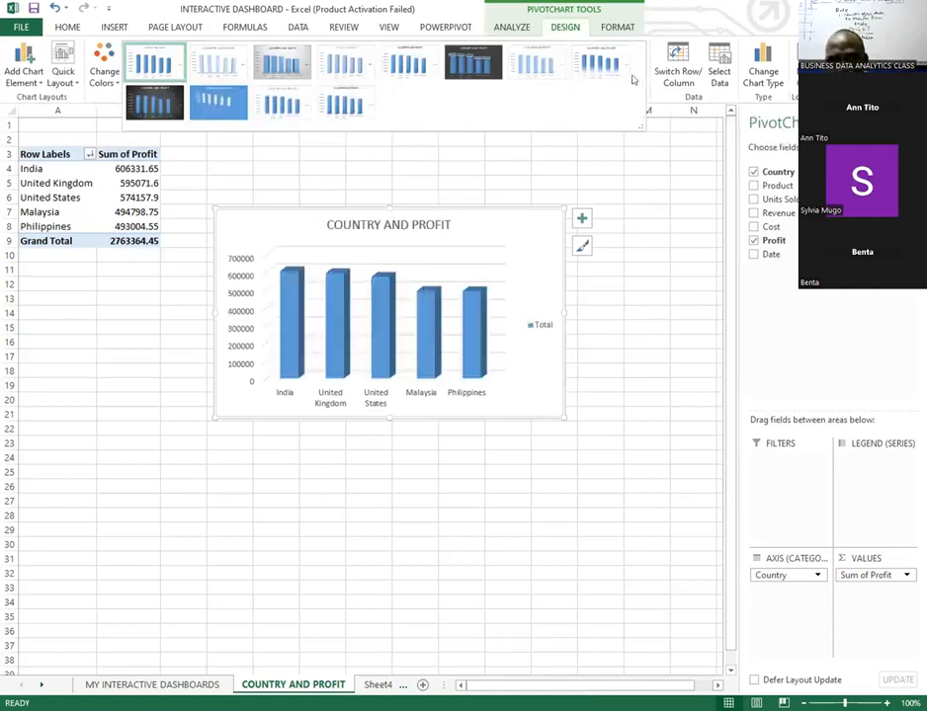
pyautogui.click(143, 110)
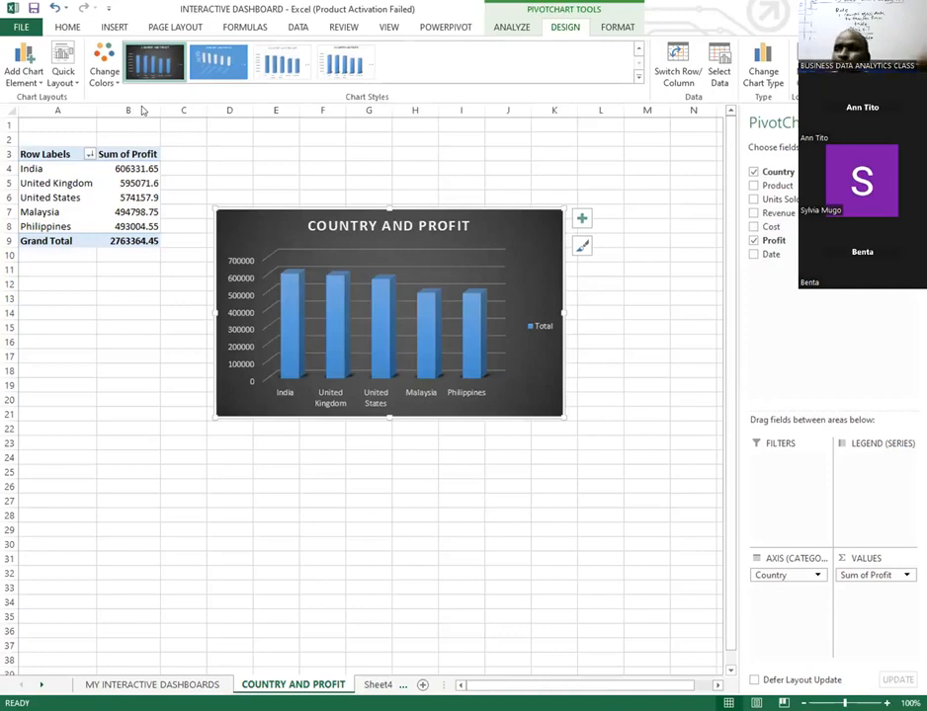
# - Move the COUNTRY AND PROFIT chart as an object into the MY INTERACTIVE DASHBOARDS sheet
pyautogui.click(528, 217)
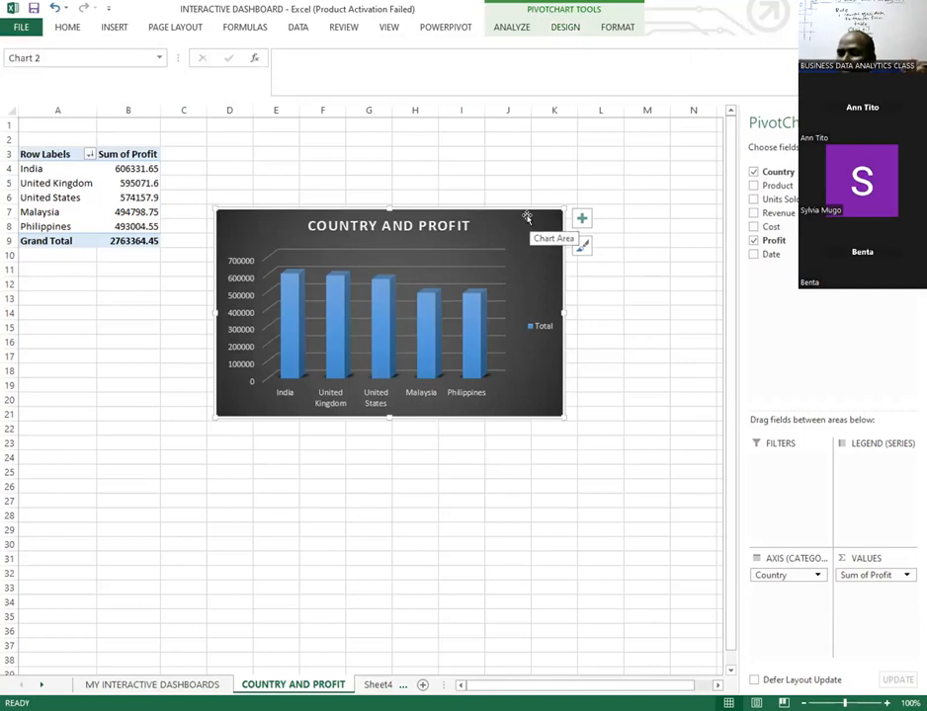
pyautogui.rightClick(526, 216)
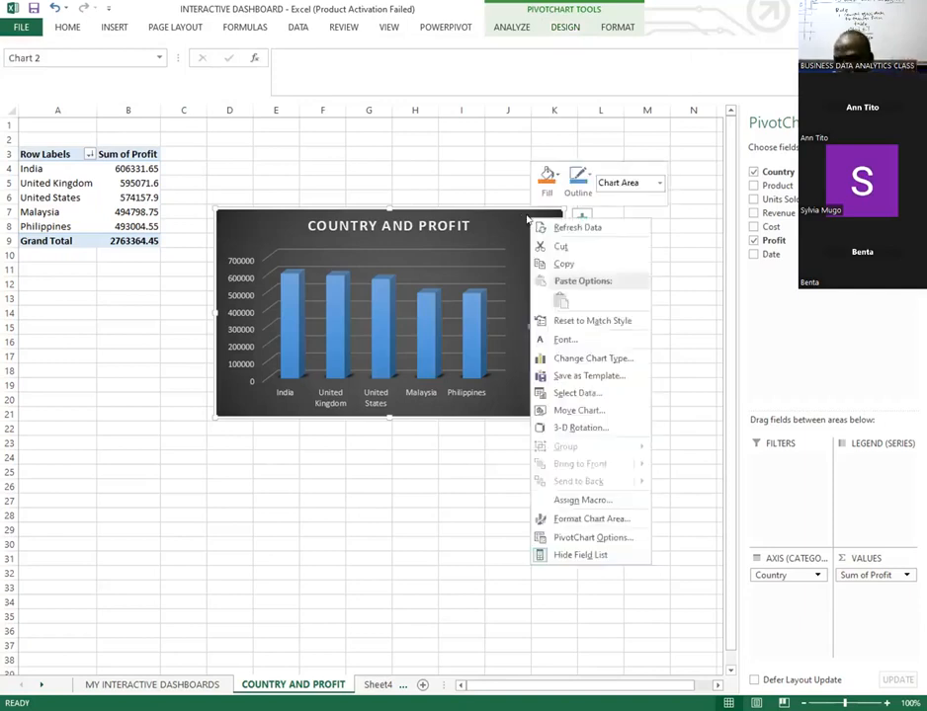
pyautogui.click(573, 411)
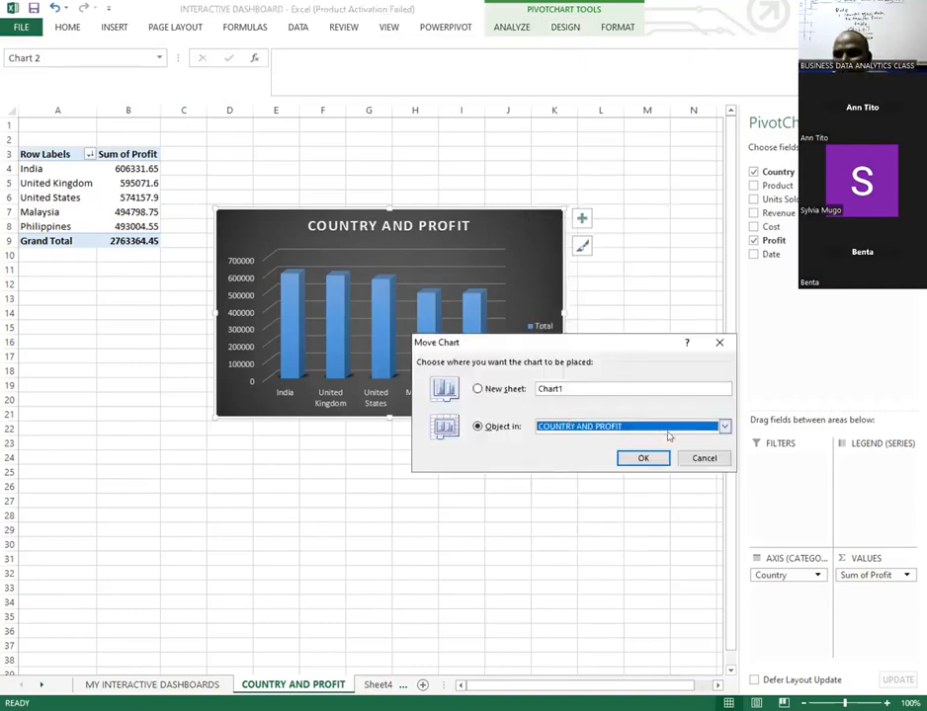
pyautogui.click(724, 427)
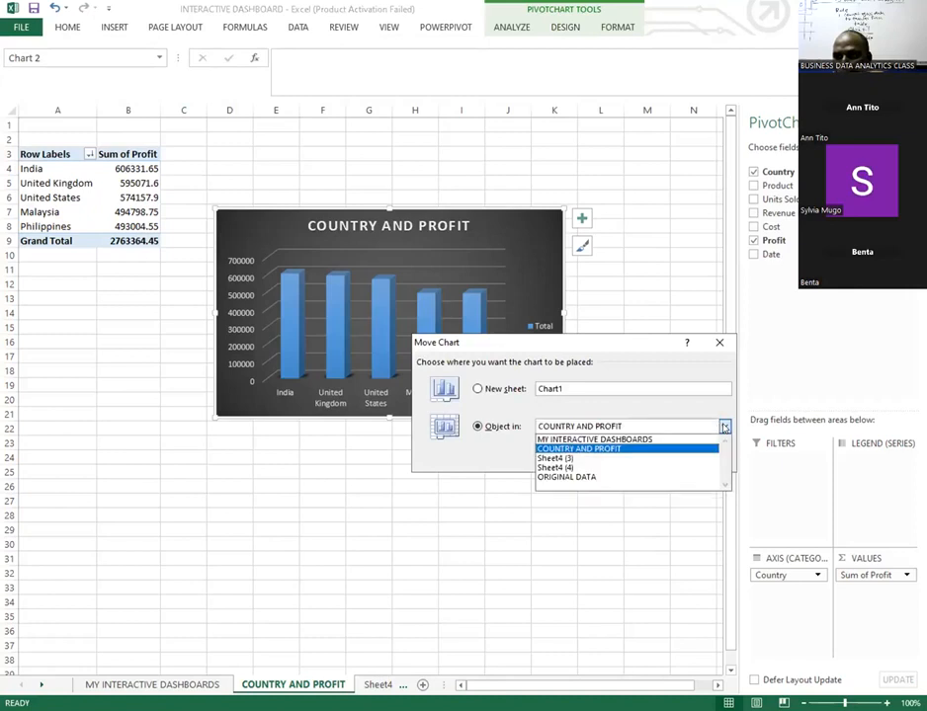
pyautogui.click(605, 441)
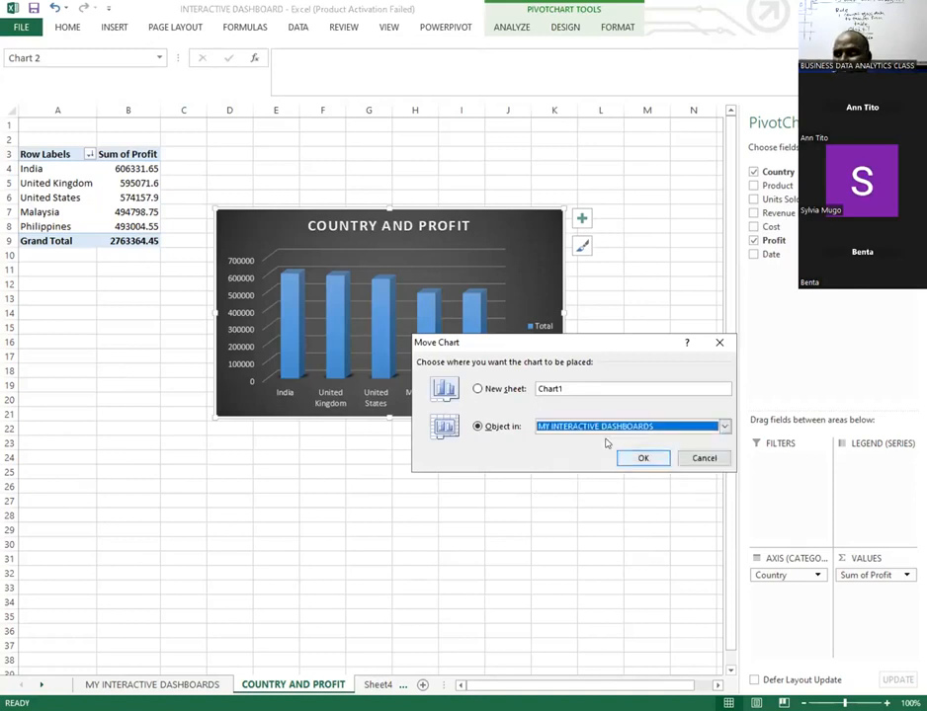
pyautogui.press('Tab')
pyautogui.press('Return')
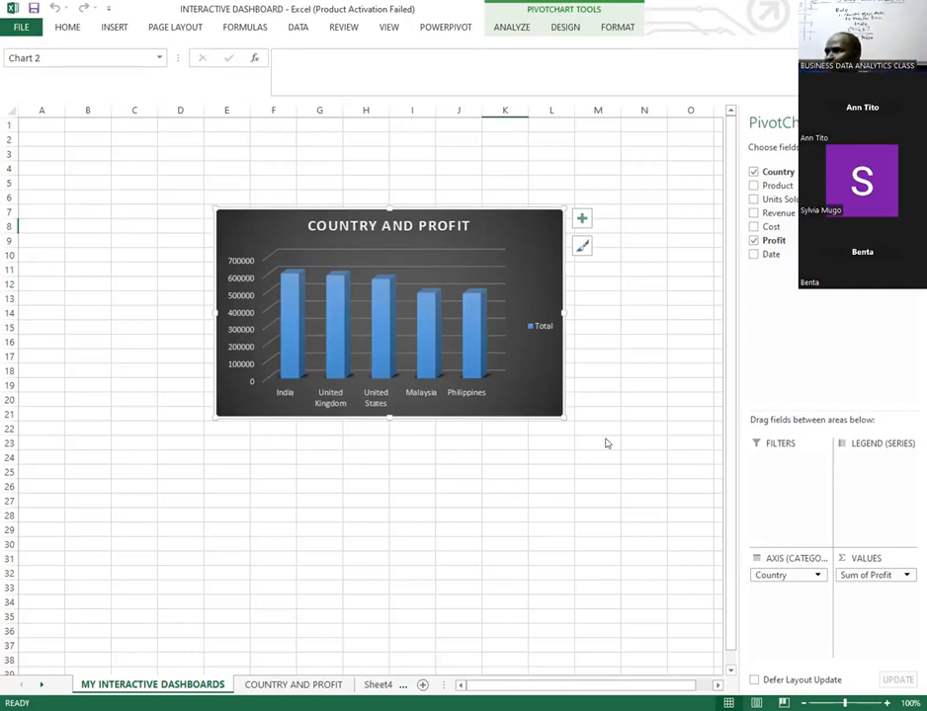
# - Reduce the COUNTRY AND PROFIT chart's height to 2.5 inches
pyautogui.click(617, 28)
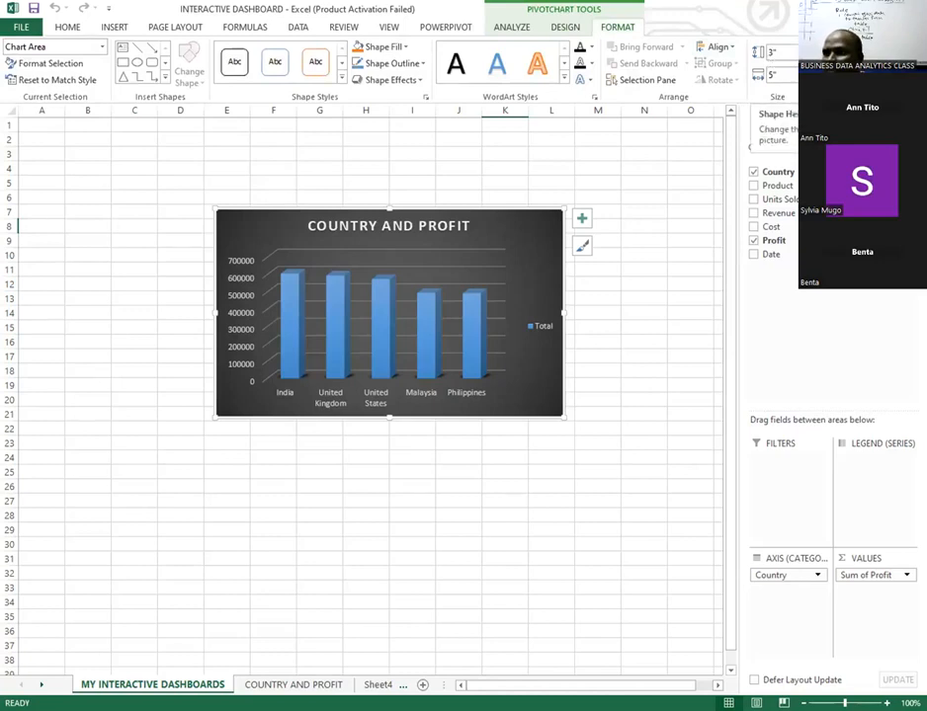
pyautogui.click(810, 49)
pyautogui.click(810, 57)
pyautogui.click(810, 57)
pyautogui.click(810, 56)
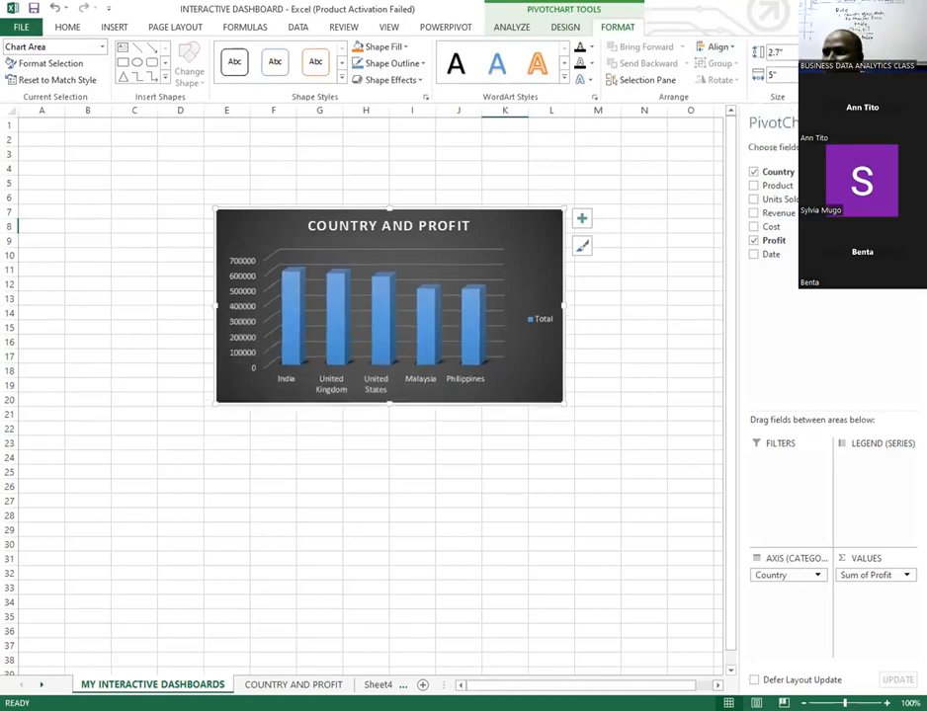
pyautogui.click(810, 56)
pyautogui.click(811, 57)
pyautogui.click(810, 56)
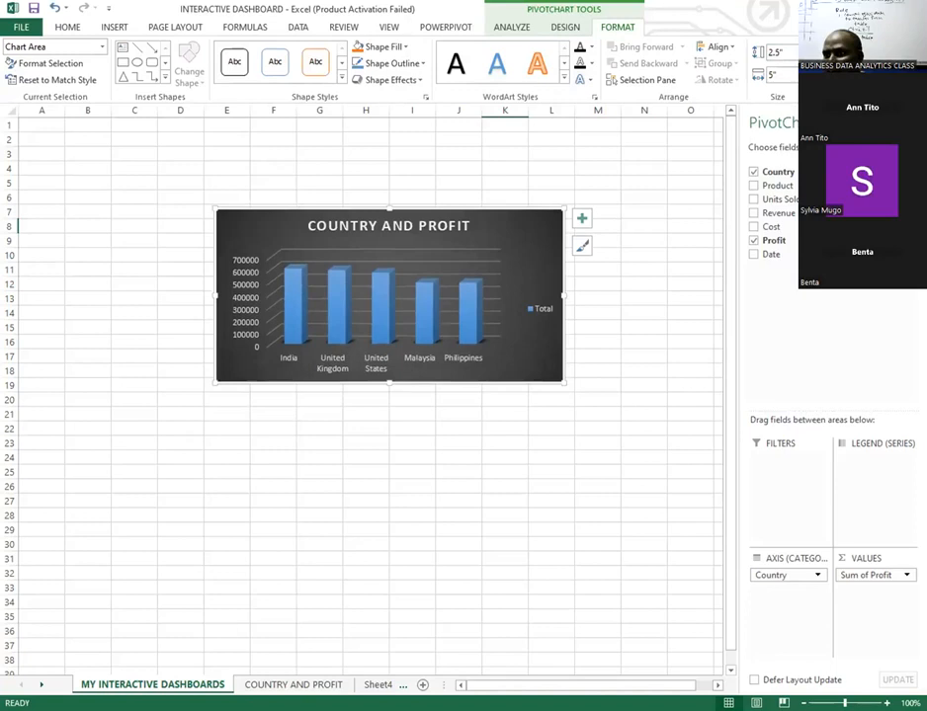
# - Reduce the COUNTRY AND PROFIT chart's width to 4.5 inches
pyautogui.click(810, 79)
pyautogui.click(810, 79)
pyautogui.click(810, 79)
pyautogui.click(810, 79)
pyautogui.click(810, 79)
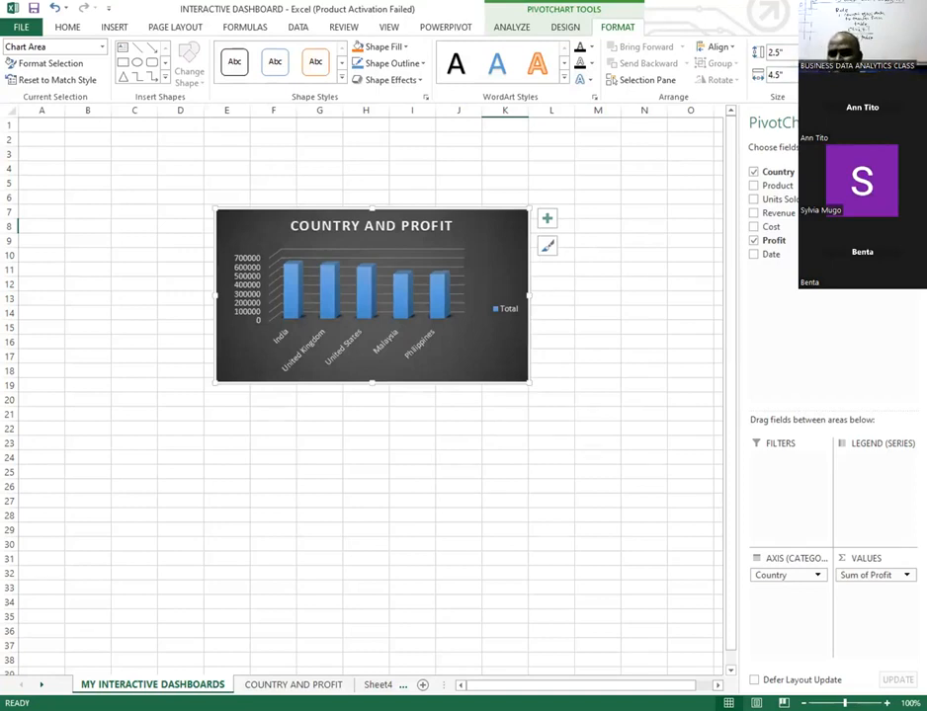
# - Move the COUNTRY AND PROFIT chart up so its upper-left corner sits at about cell D3, and deselect it
pyautogui.click(461, 206)
pyautogui.moveTo(463, 215); pyautogui.dragTo(405, 155)
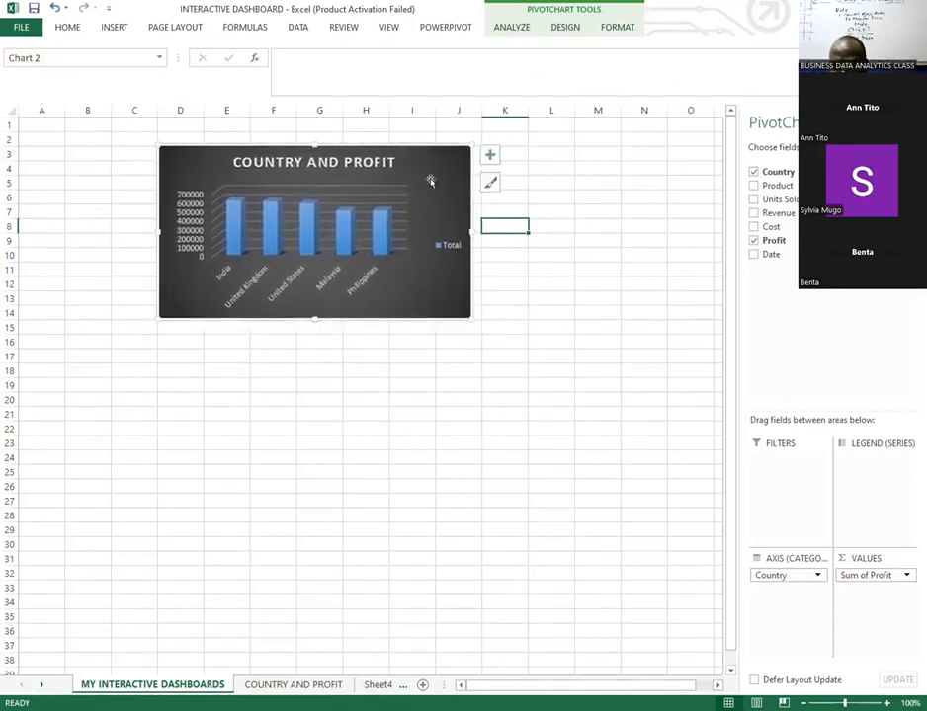
pyautogui.click(555, 295)
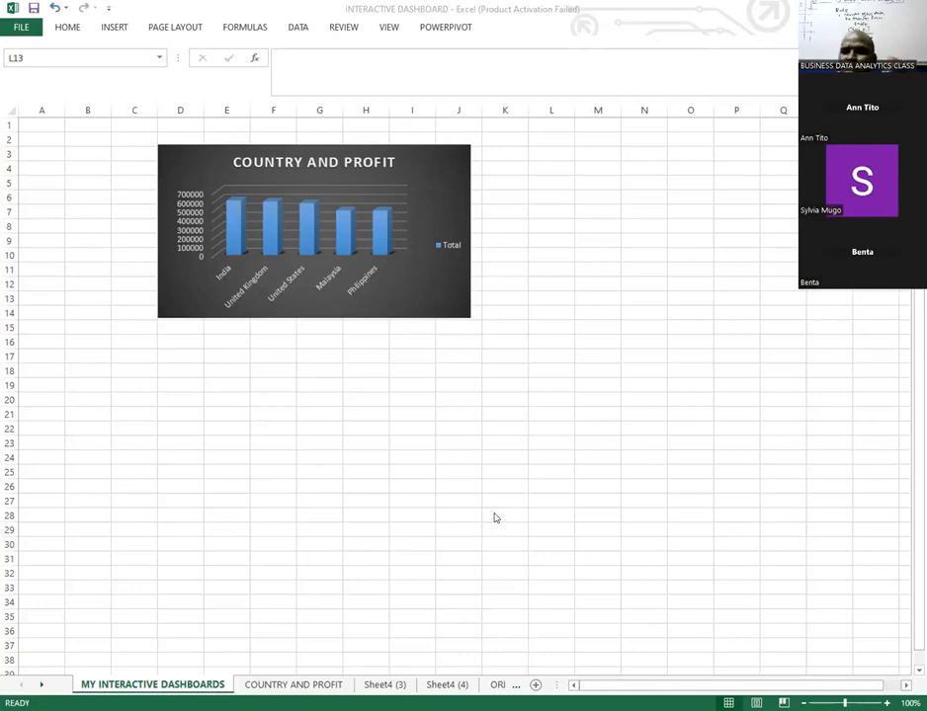
# - Set the COUNTRY AND PROFIT chart's height to 3 inches on the dashboard sheet
pyautogui.click(447, 193)
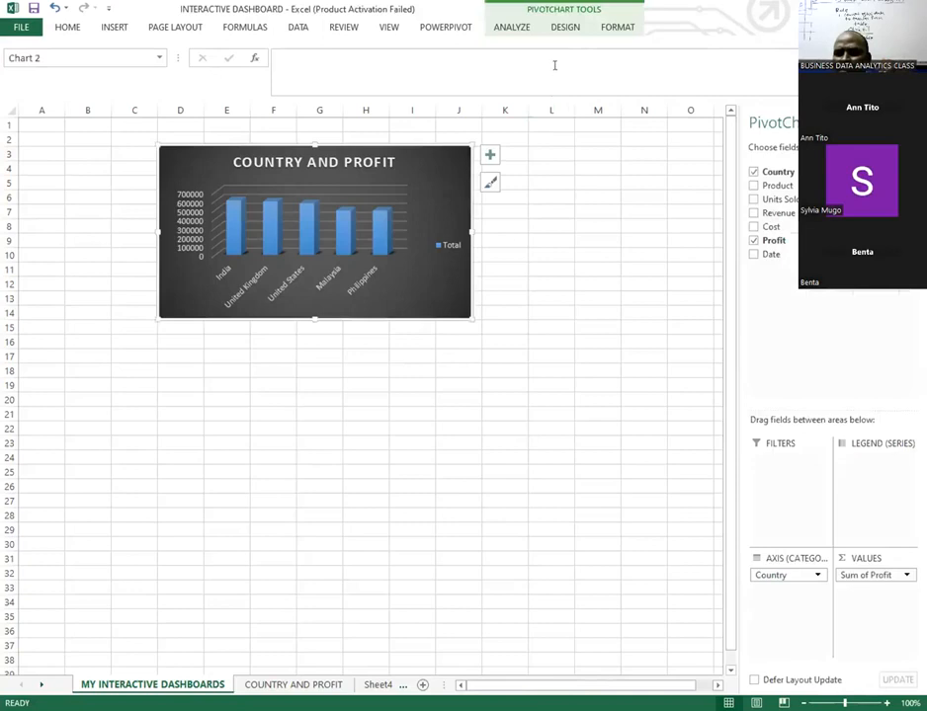
pyautogui.click(617, 28)
pyautogui.click(807, 48)
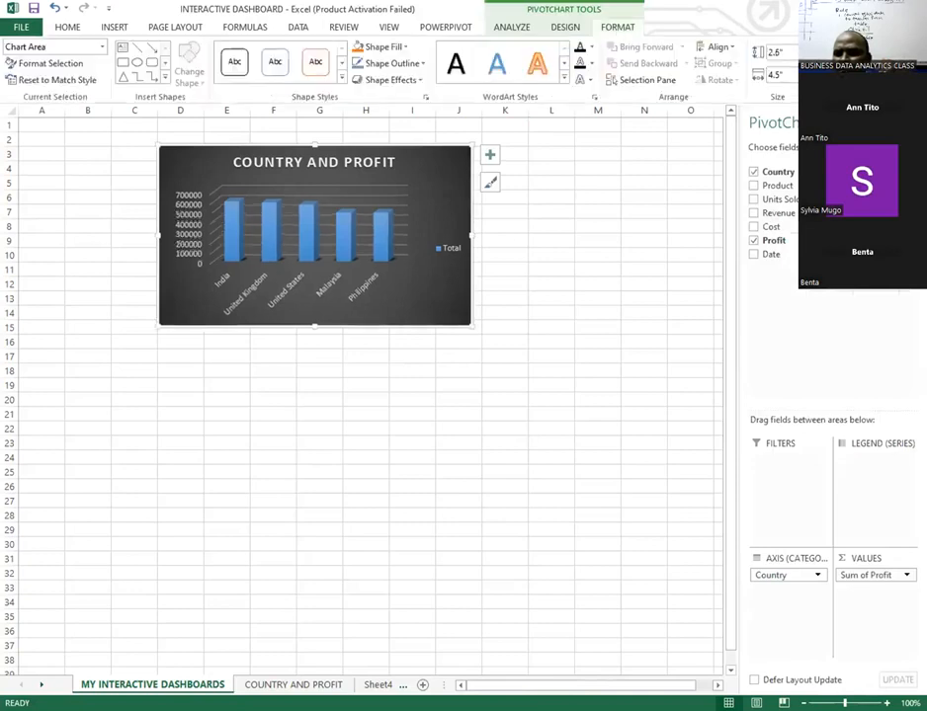
pyautogui.click(807, 48)
pyautogui.click(807, 48)
pyautogui.click(807, 48)
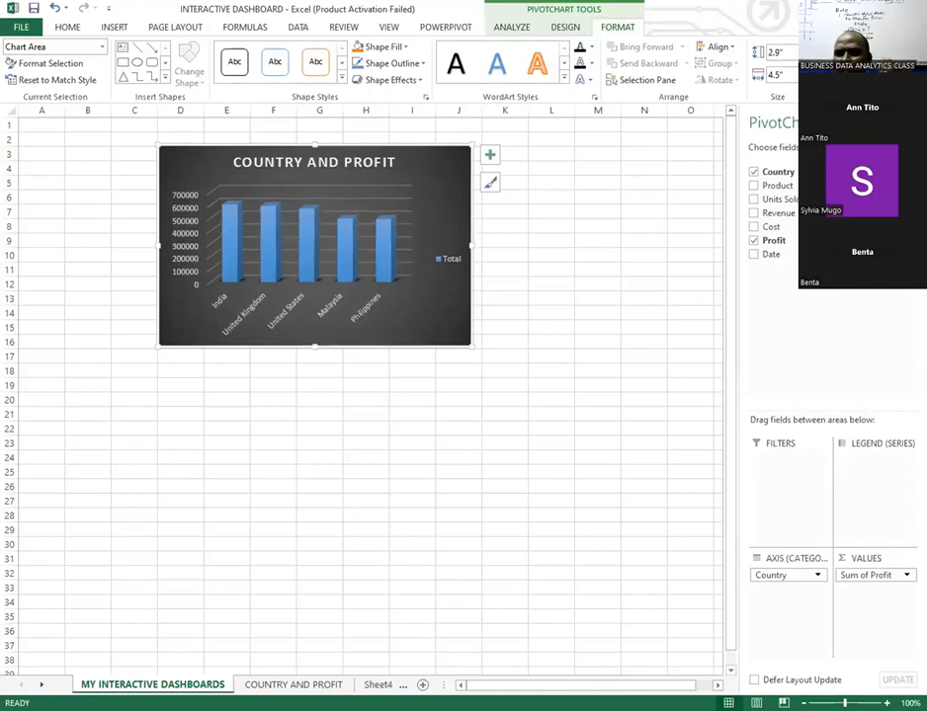
pyautogui.click(807, 48)
pyautogui.click(807, 49)
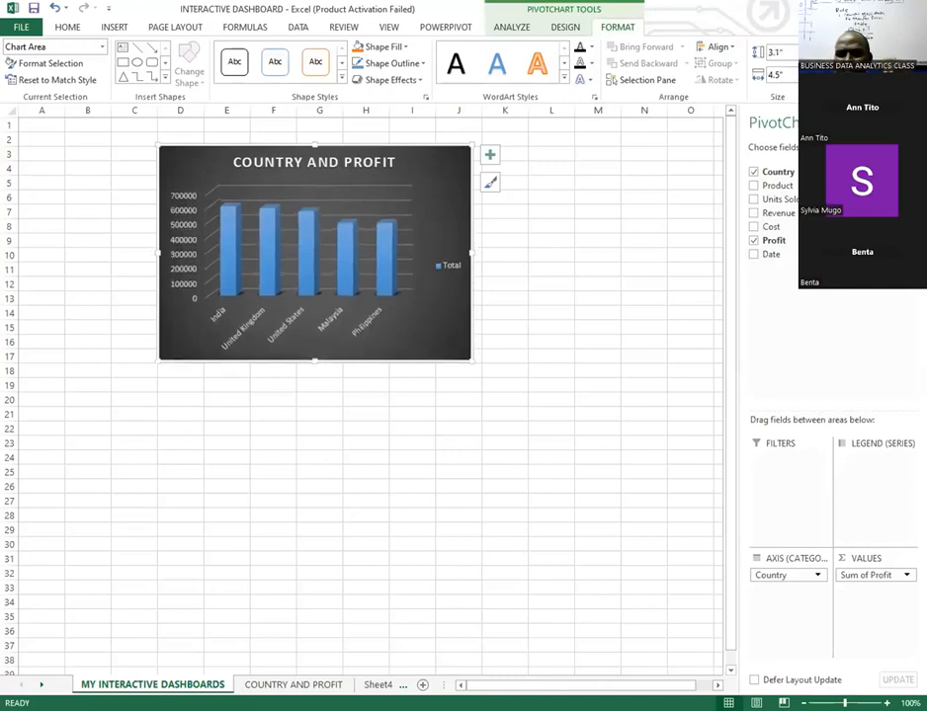
pyautogui.click(807, 55)
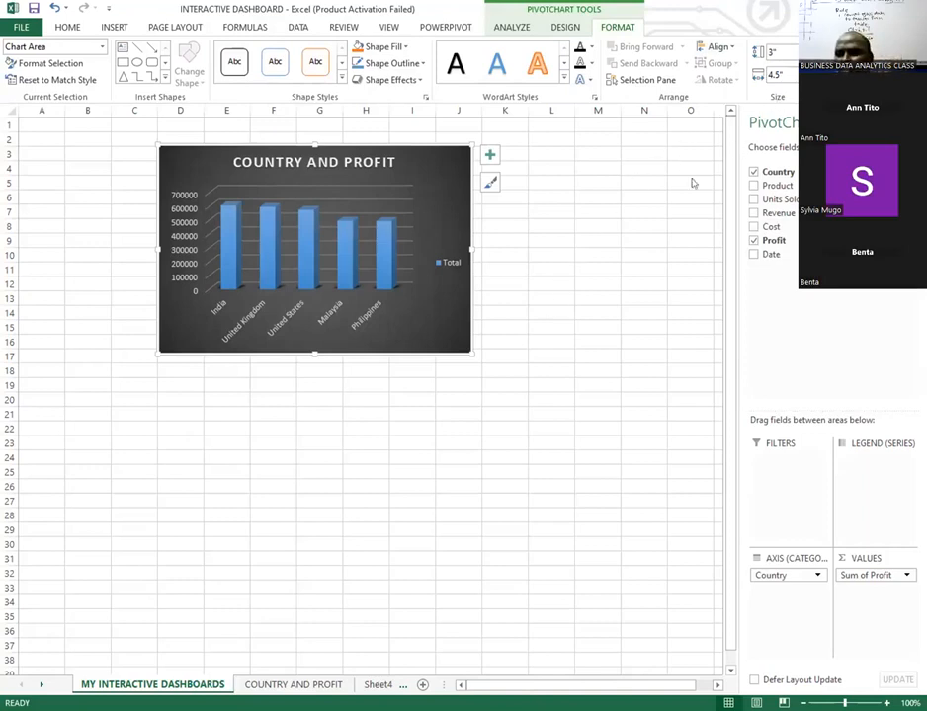
pyautogui.hotkey('ctrl', 'F1')
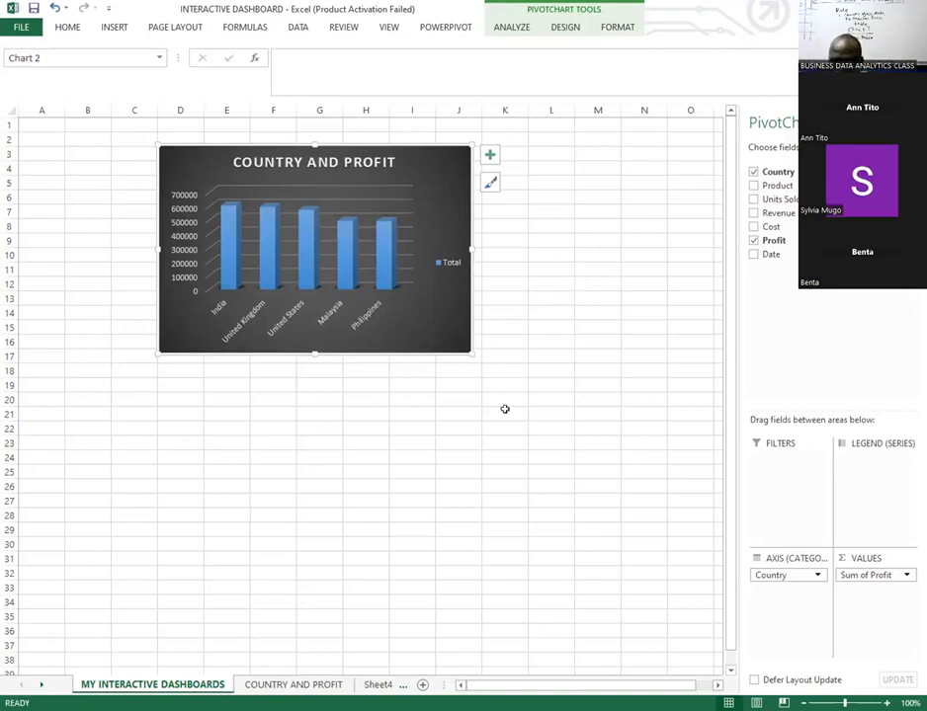
pyautogui.rightClick(448, 189)
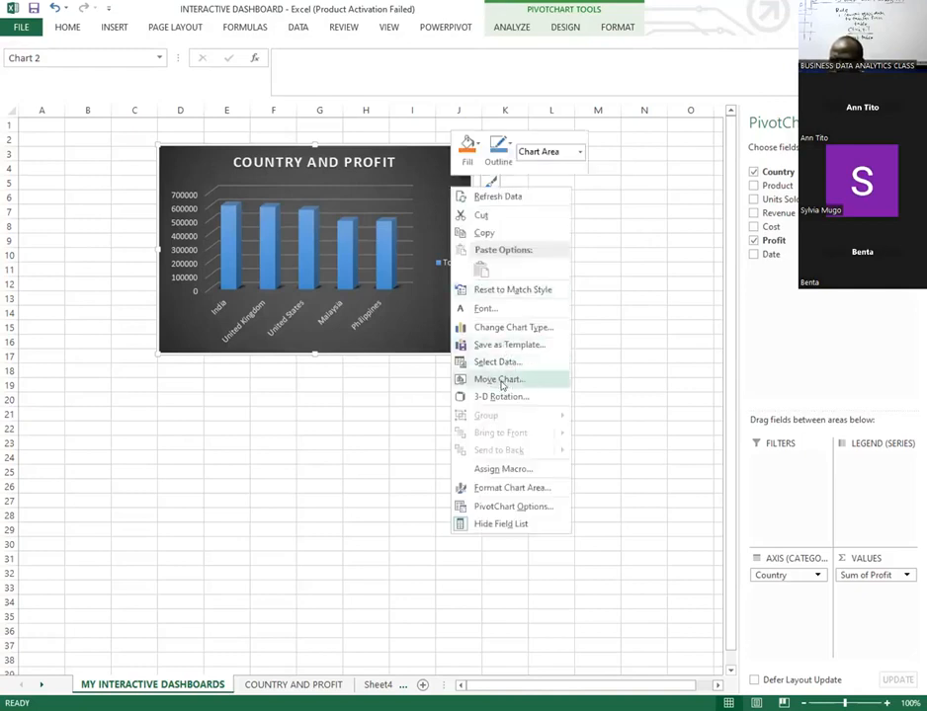
pyautogui.click(679, 319)
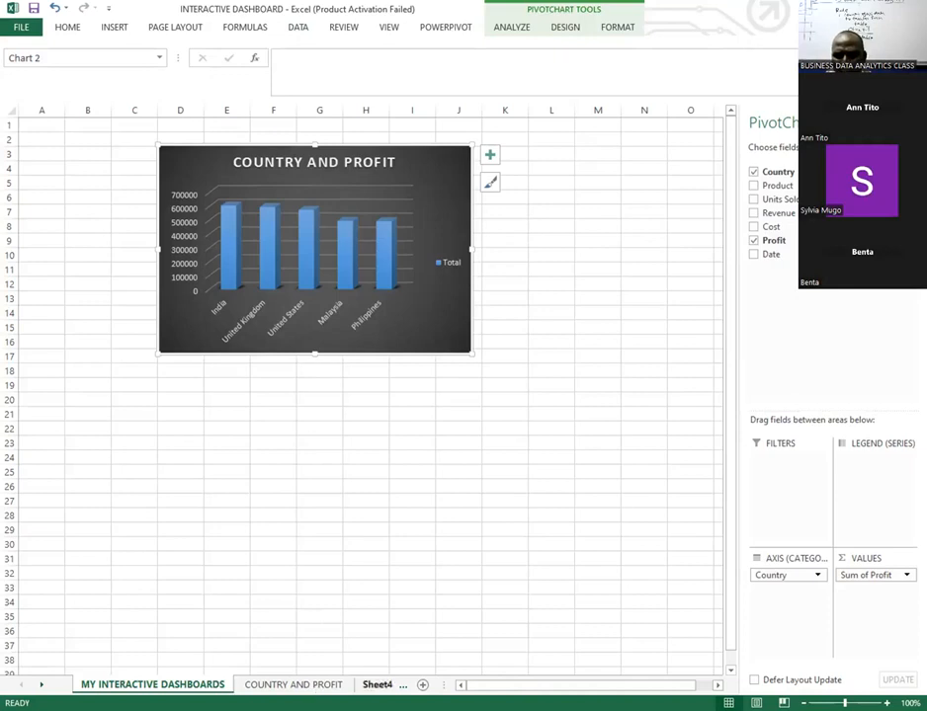
# - Build the empty pivot table on Sheet4 (3) with Product as rows and Sum of Cost as values
pyautogui.click(379, 684)
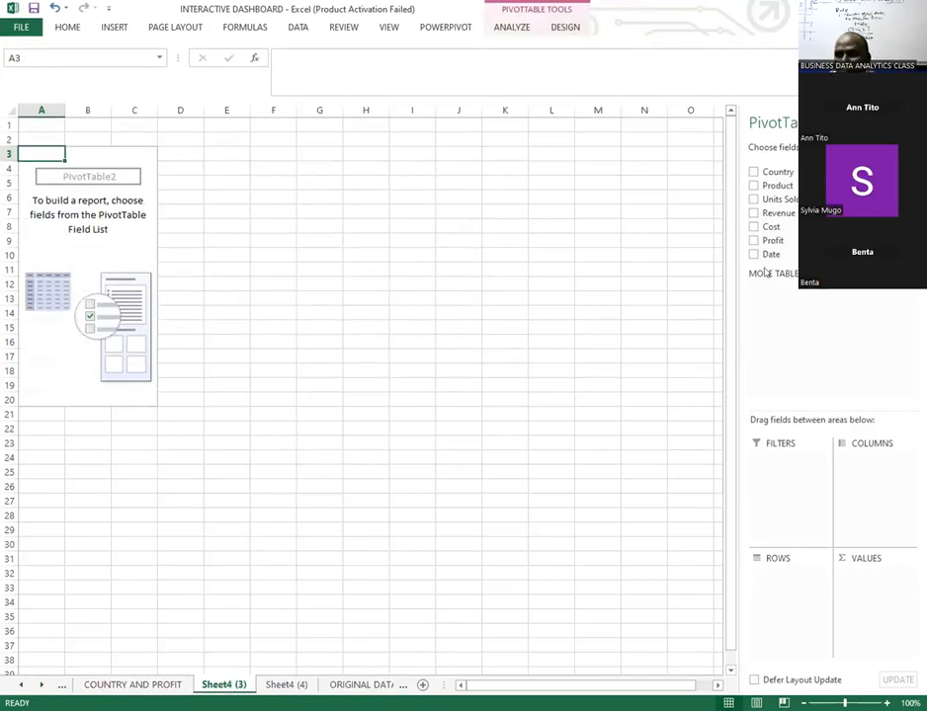
pyautogui.click(753, 185)
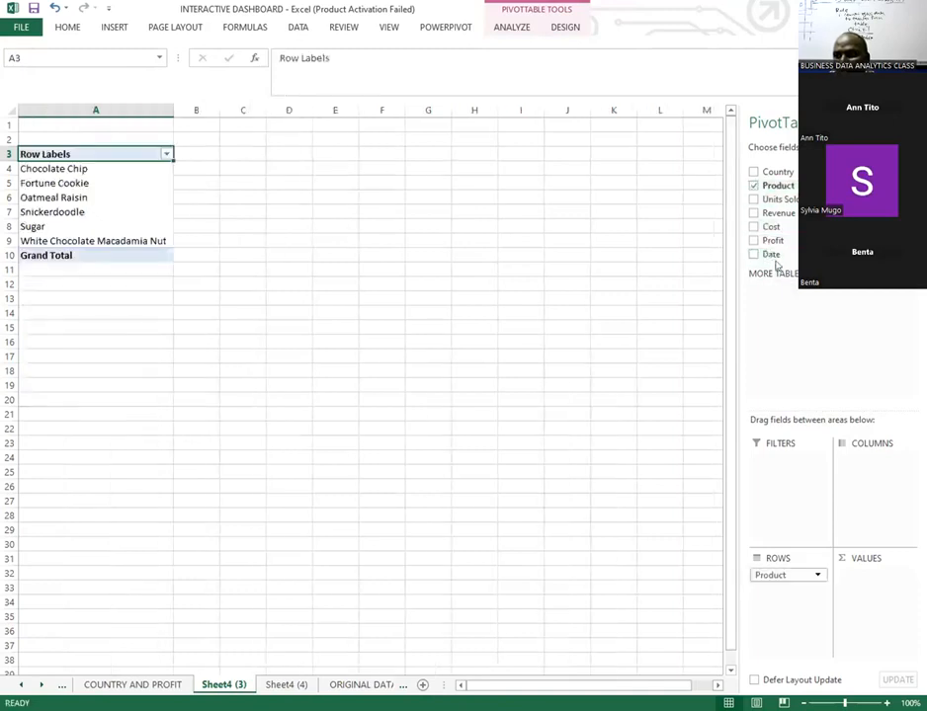
pyautogui.click(754, 227)
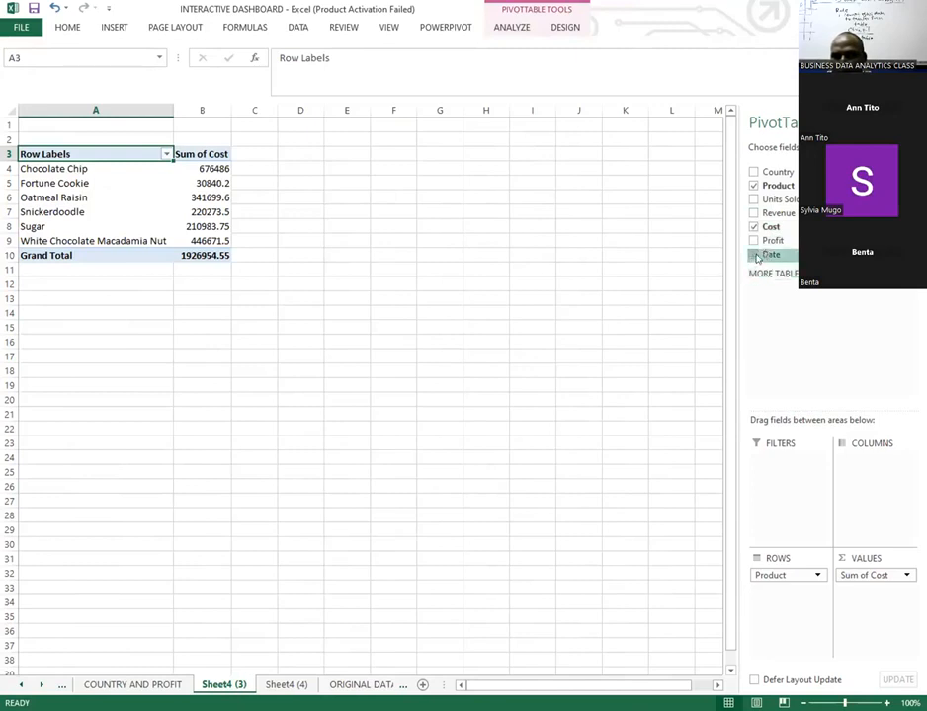
# - Try adding Date as a column field to the product and cost pivot table, and undo the change
pyautogui.click(754, 254)
pyautogui.click(755, 255)
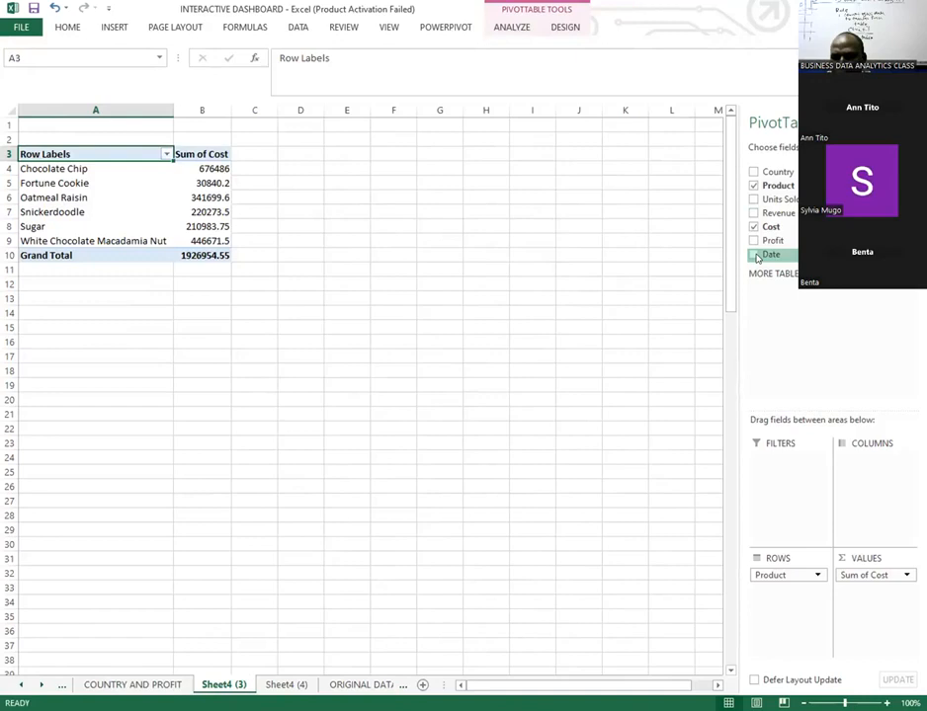
pyautogui.moveTo(755, 255); pyautogui.dragTo(847, 433)
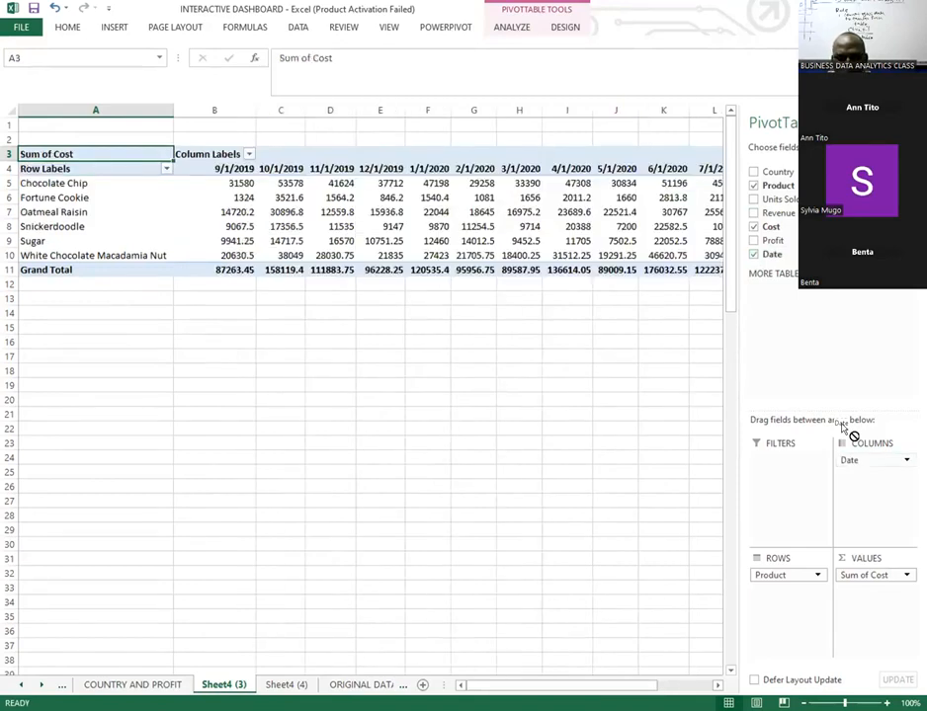
pyautogui.moveTo(842, 426); pyautogui.dragTo(842, 427)
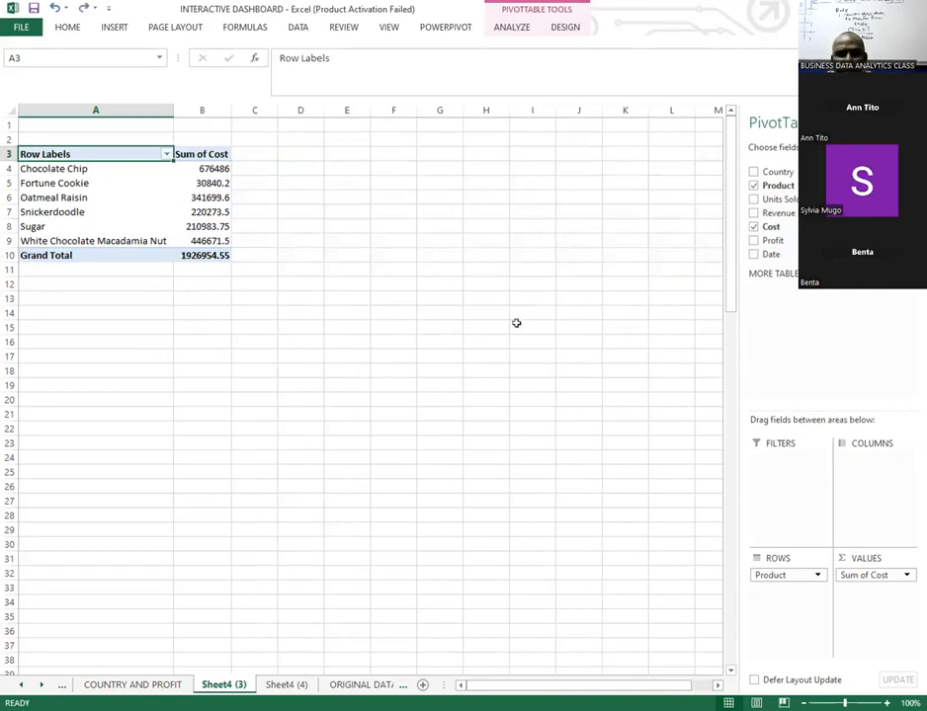
# - Sort the product pivot table by Sum of Cost from largest to smallest
pyautogui.click(203, 168)
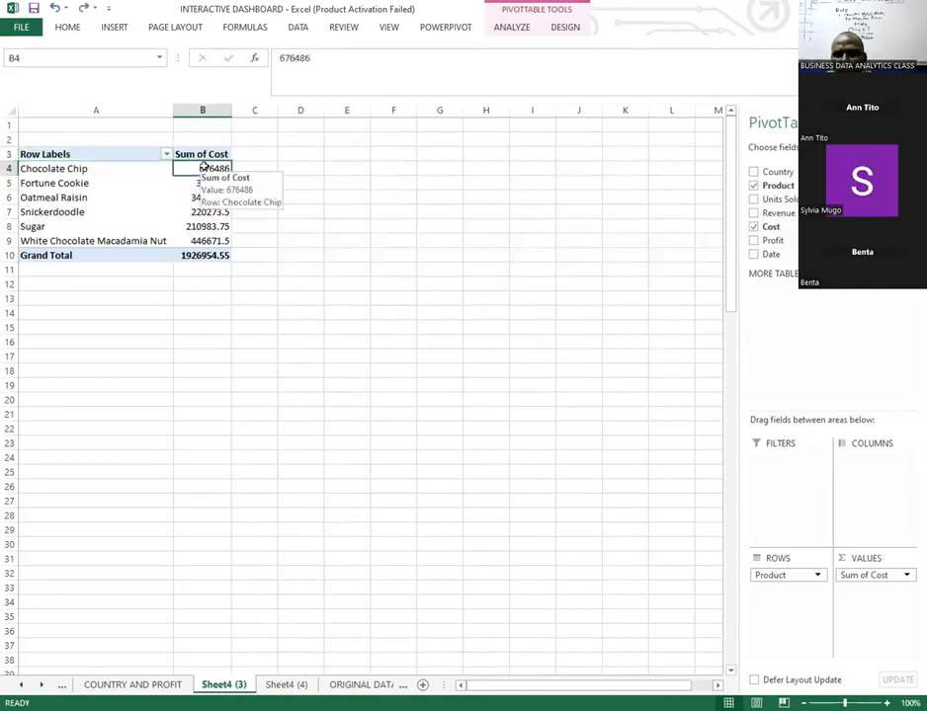
pyautogui.rightClick(202, 167)
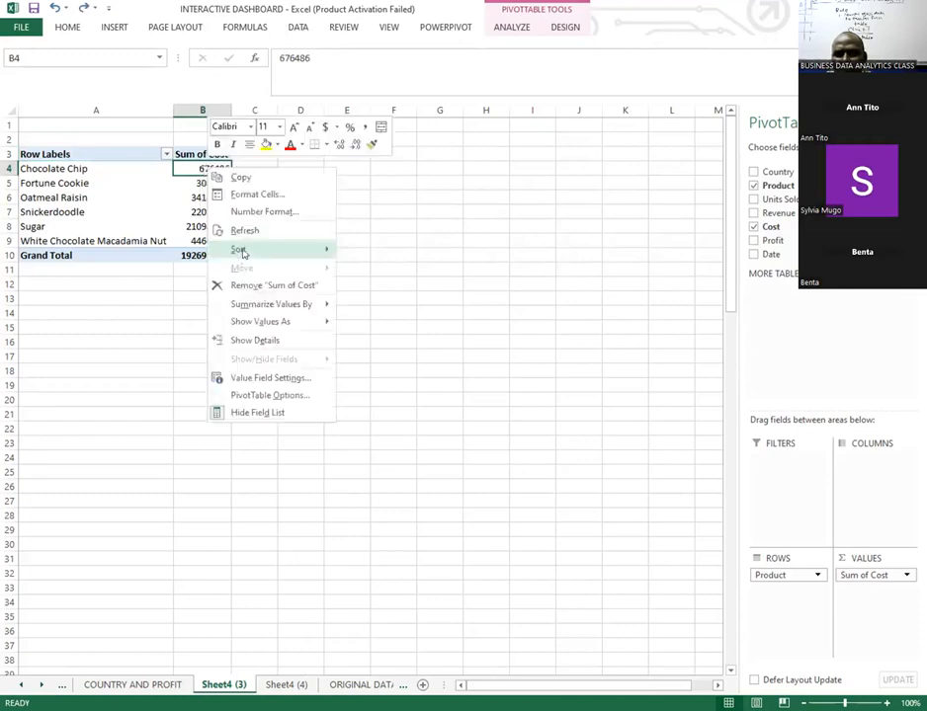
pyautogui.moveTo(243, 250)
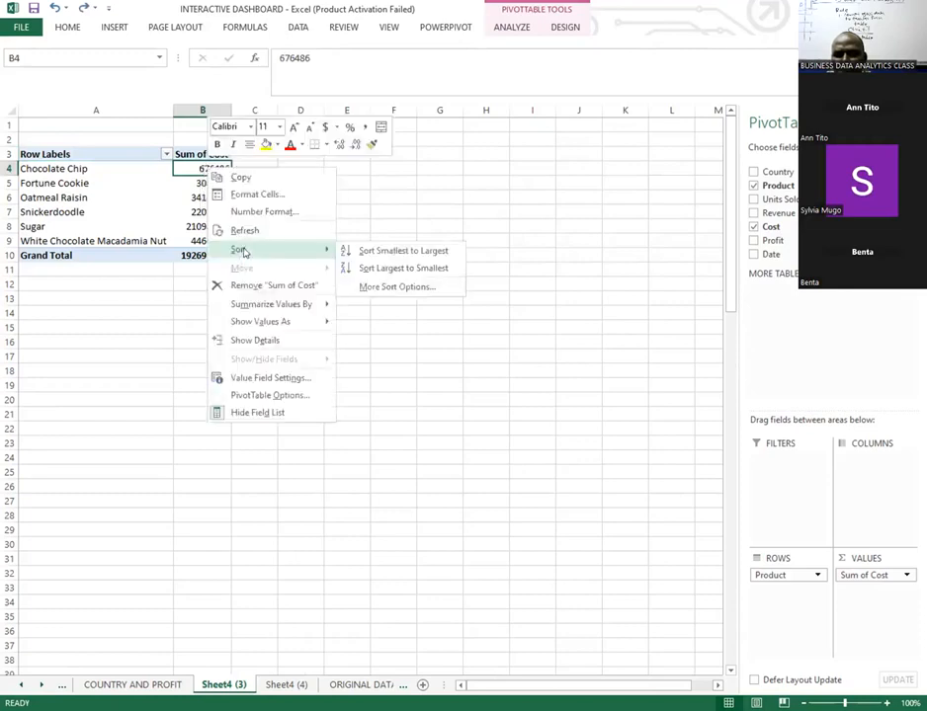
pyautogui.click(391, 271)
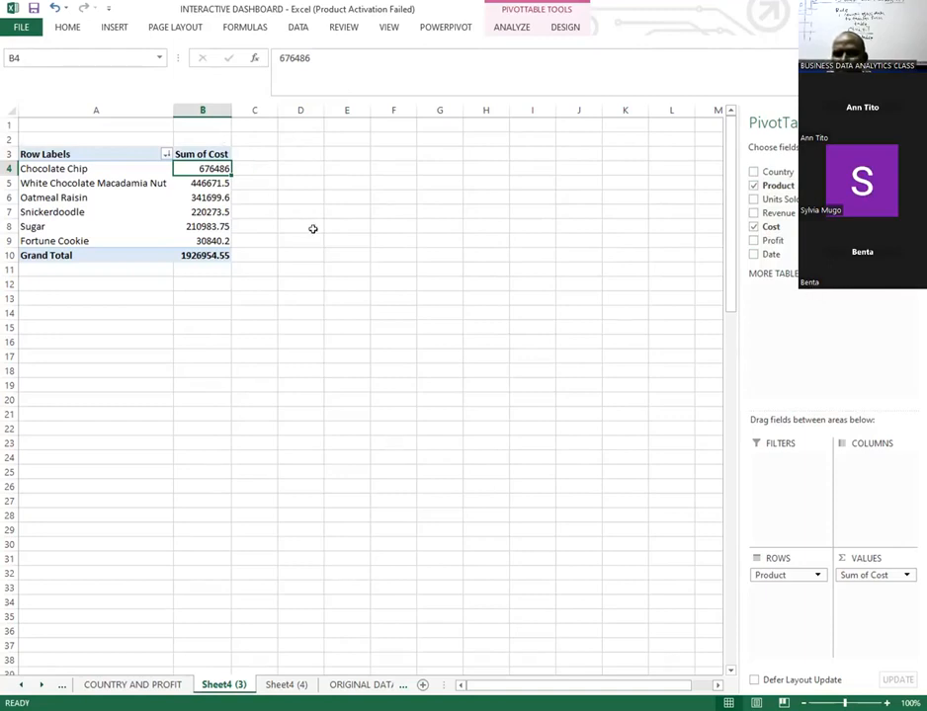
# - Insert a 3-D Pie pivot chart from the sorted product and cost pivot table
pyautogui.click(511, 27)
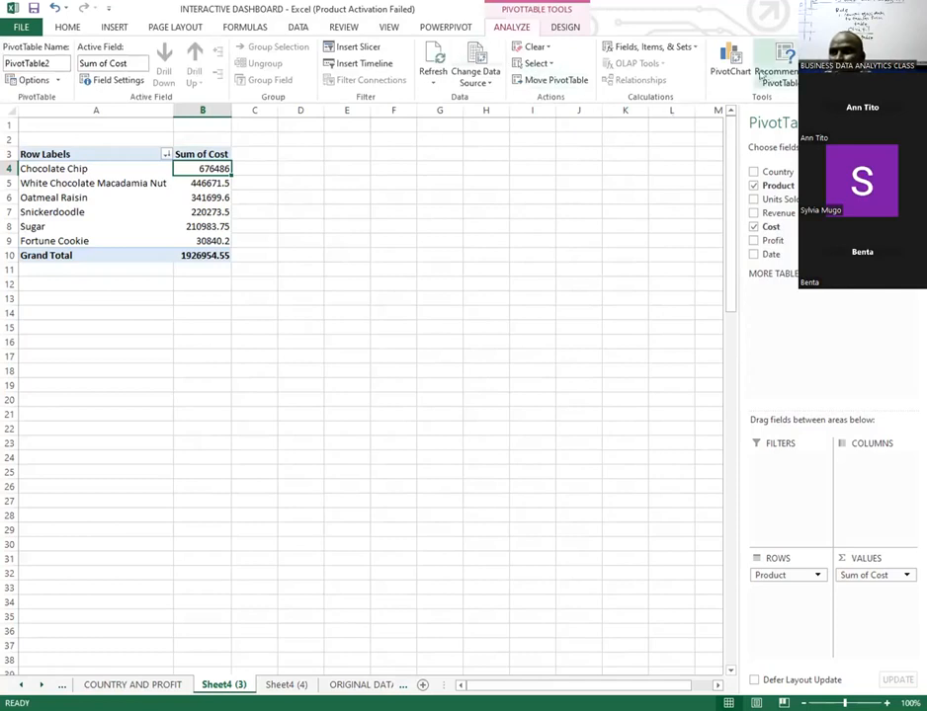
pyautogui.click(730, 61)
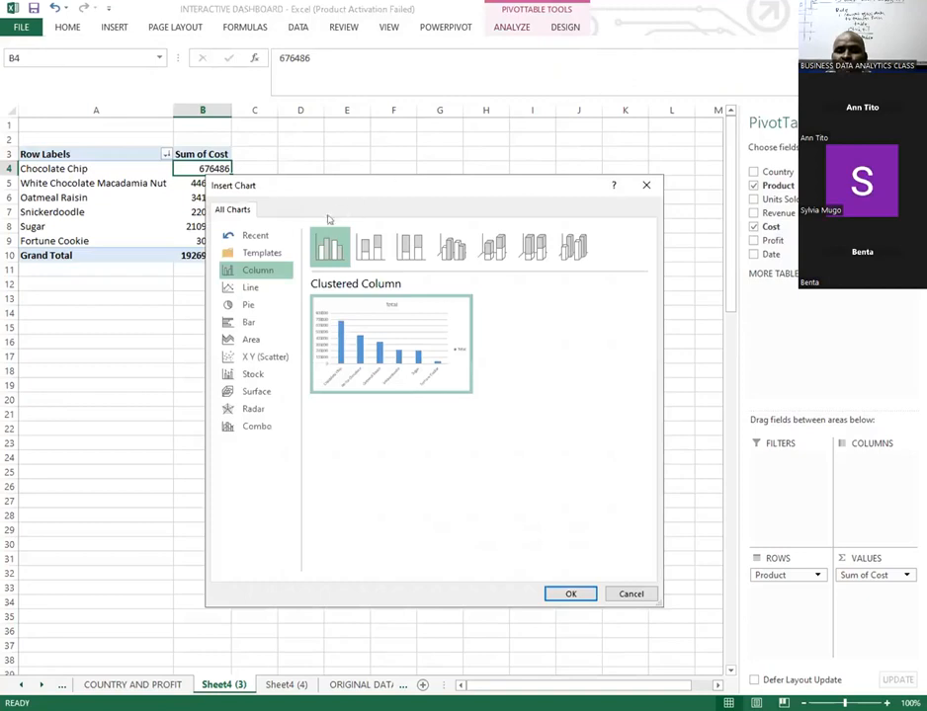
pyautogui.click(248, 308)
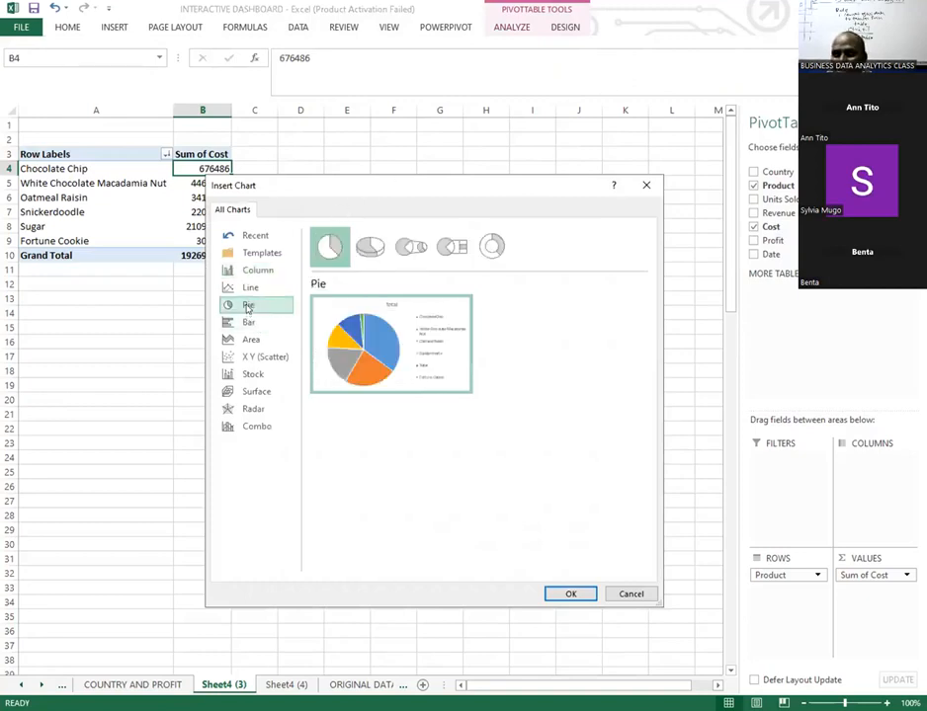
pyautogui.click(372, 252)
pyautogui.click(330, 247)
pyautogui.click(413, 248)
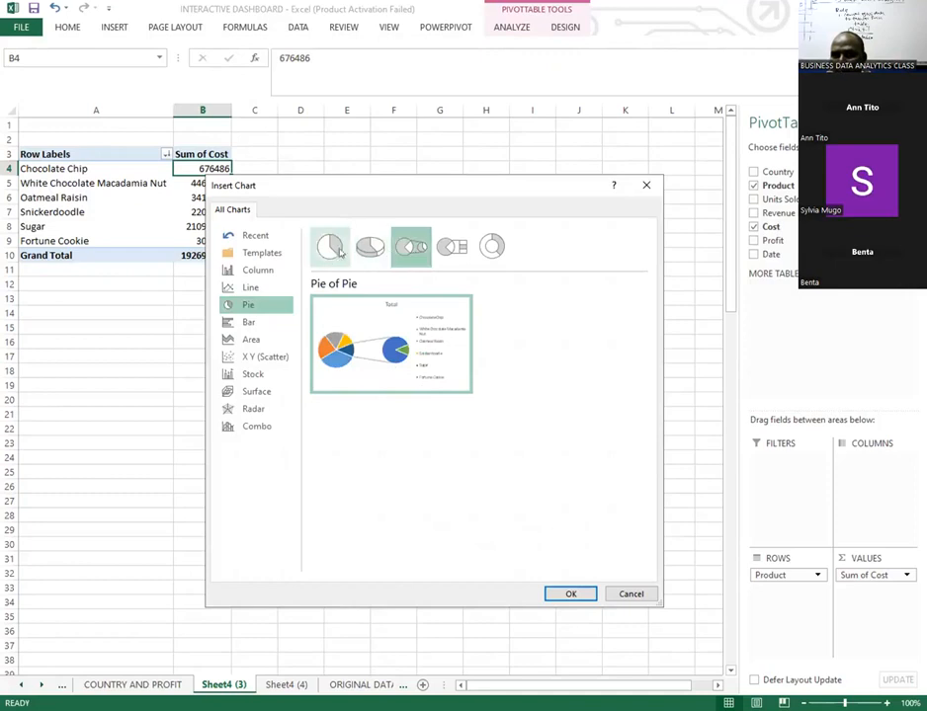
pyautogui.click(367, 248)
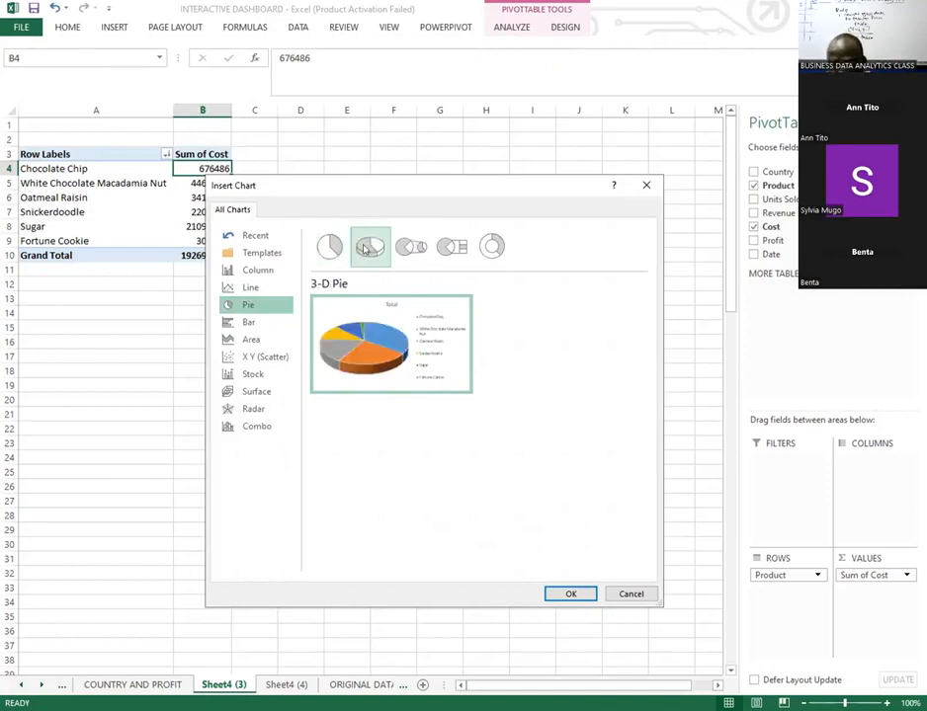
pyautogui.doubleClick(375, 331)
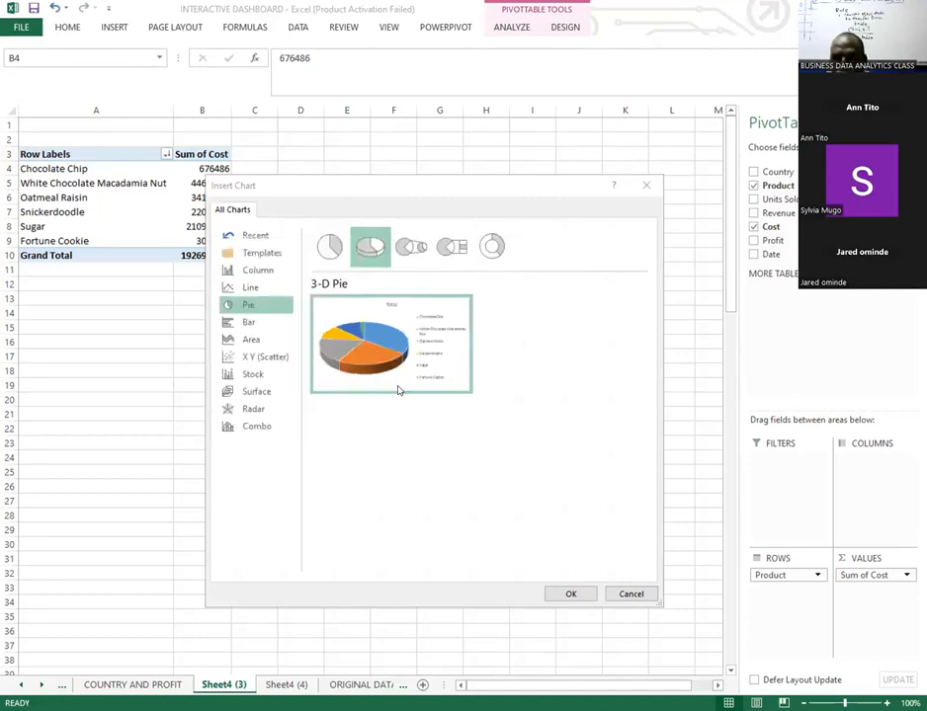
pyautogui.click(569, 591)
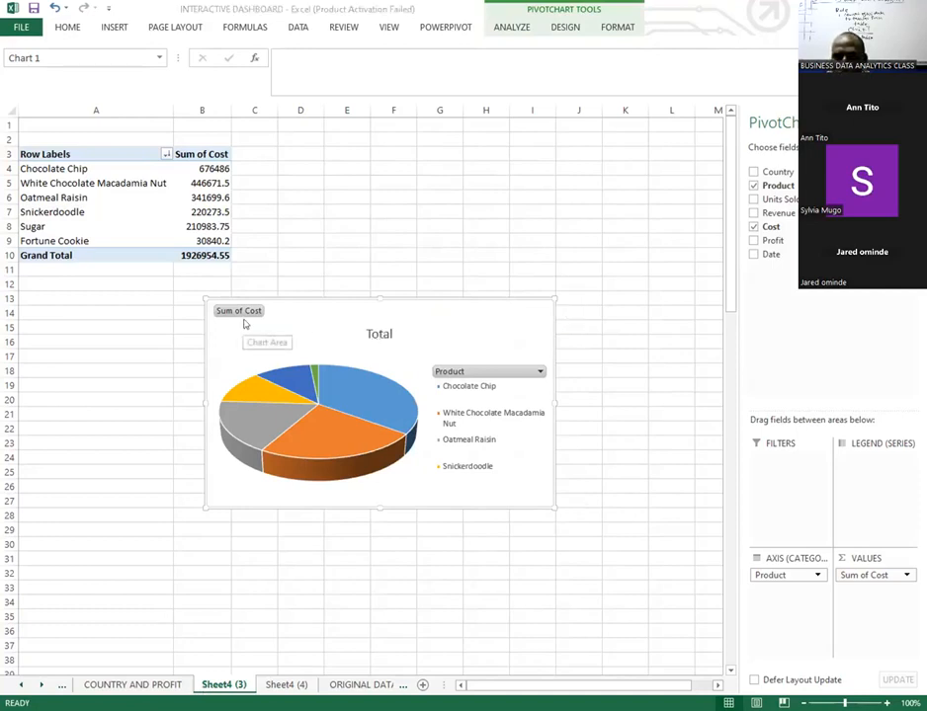
# - Replace the pie chart's title with PRODUCT AND COST
pyautogui.doubleClick(373, 335)
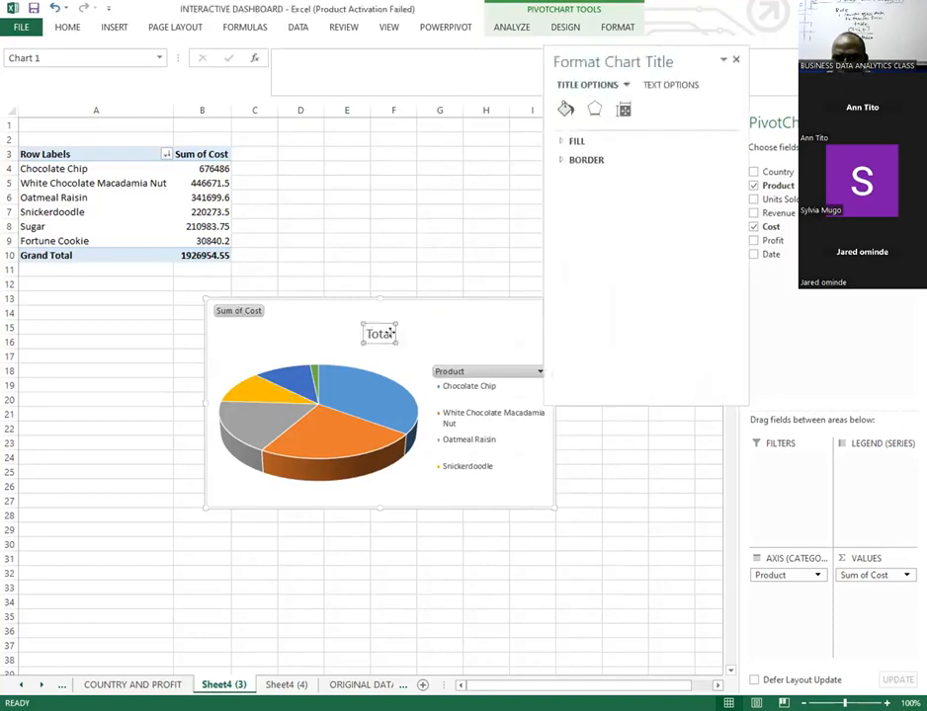
pyautogui.doubleClick(374, 334)
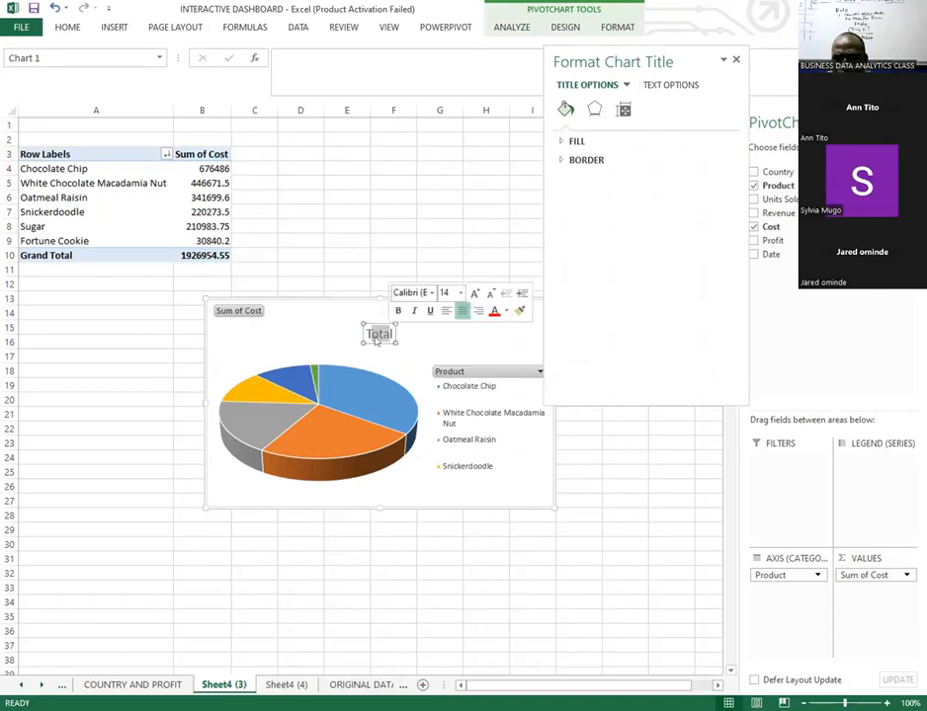
pyautogui.click(386, 334)
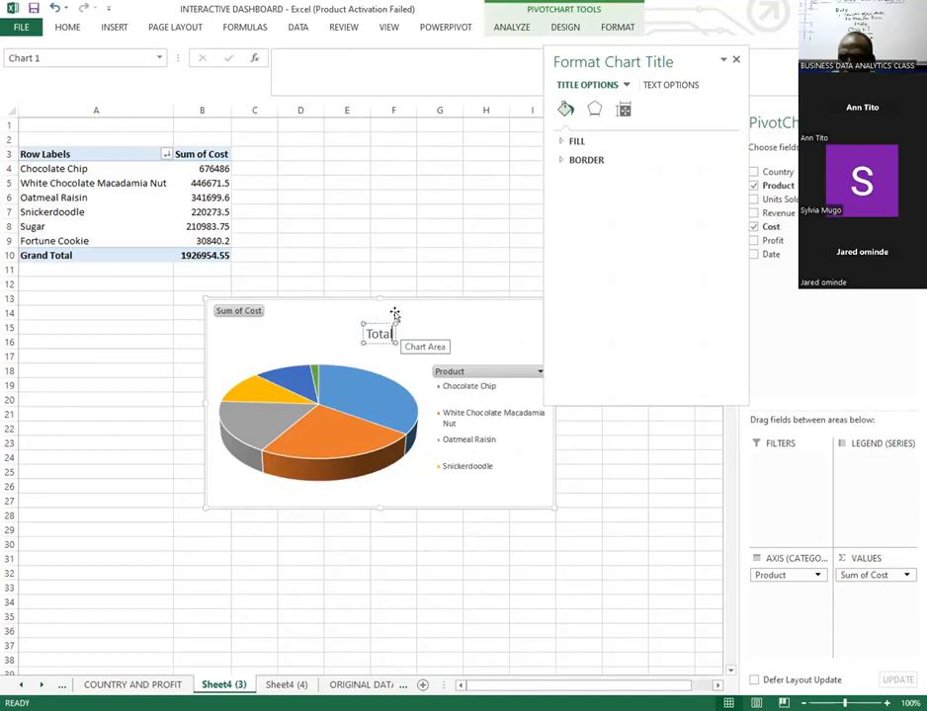
pyautogui.press('BackSpace')
pyautogui.press('BackSpace')
pyautogui.press('BackSpace')
pyautogui.press('BackSpace')
pyautogui.press('BackSpace')
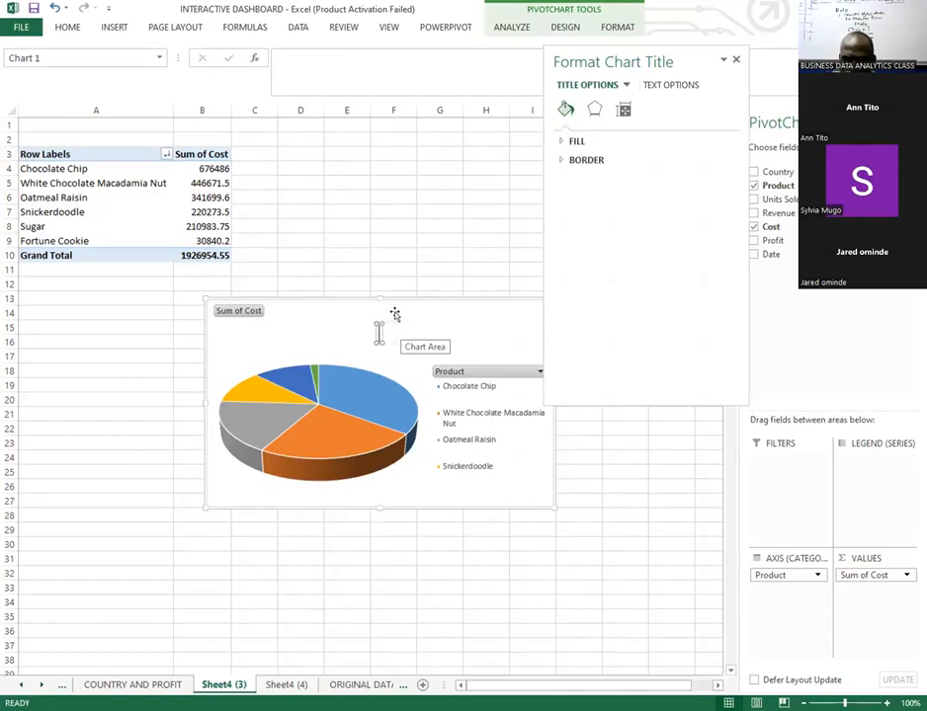
pyautogui.write('PR')
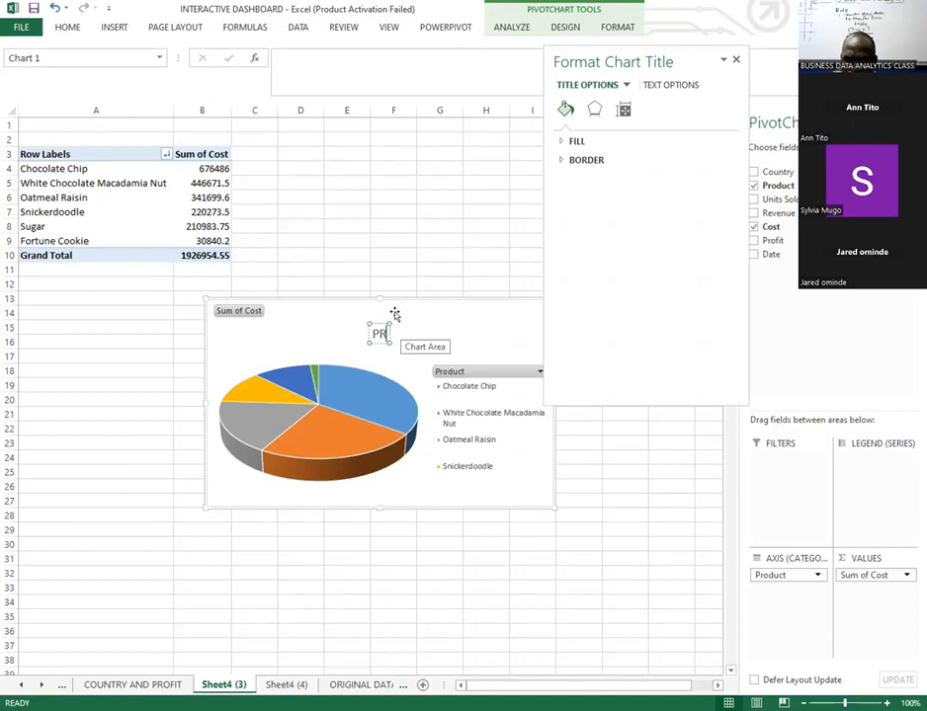
pyautogui.write('ODUCT AND')
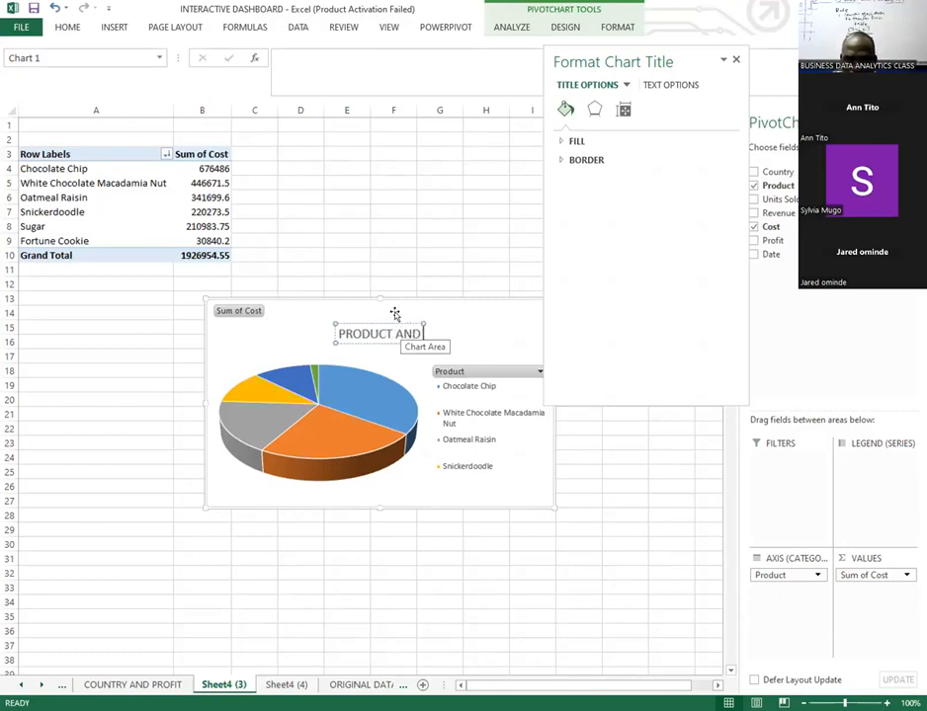
pyautogui.write(' COST')
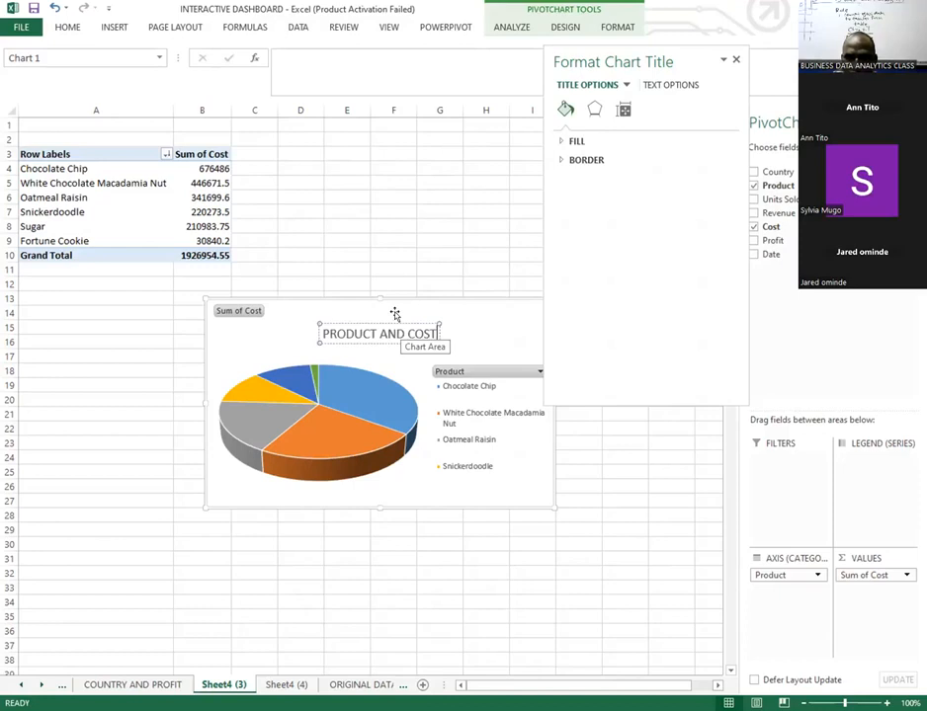
pyautogui.click(254, 336)
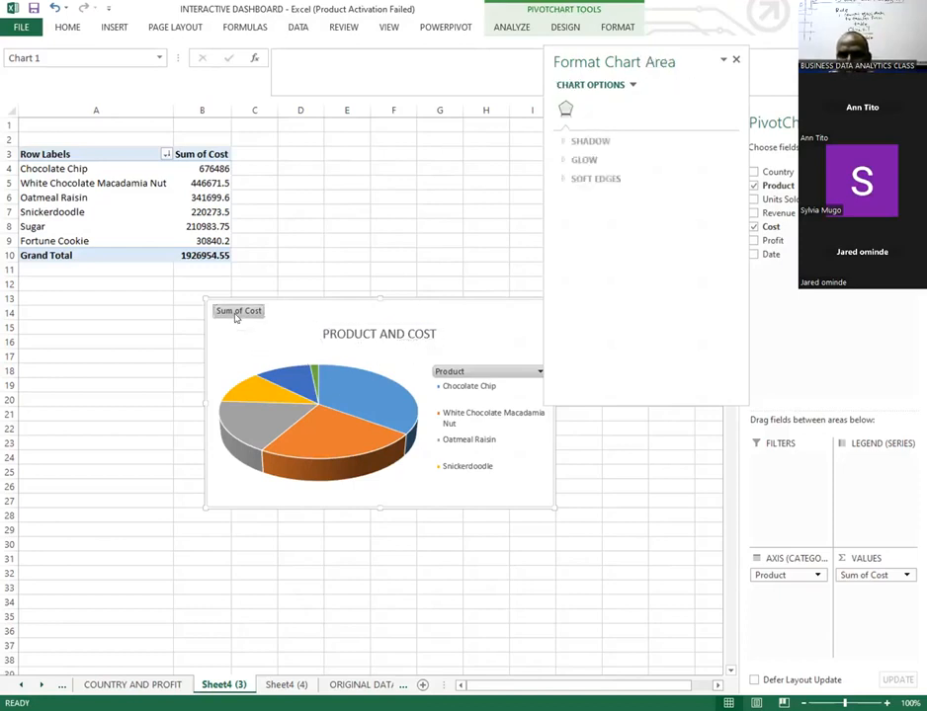
# - Hide all field buttons on the product and cost pie chart and close the formatting pane
pyautogui.rightClick(236, 315)
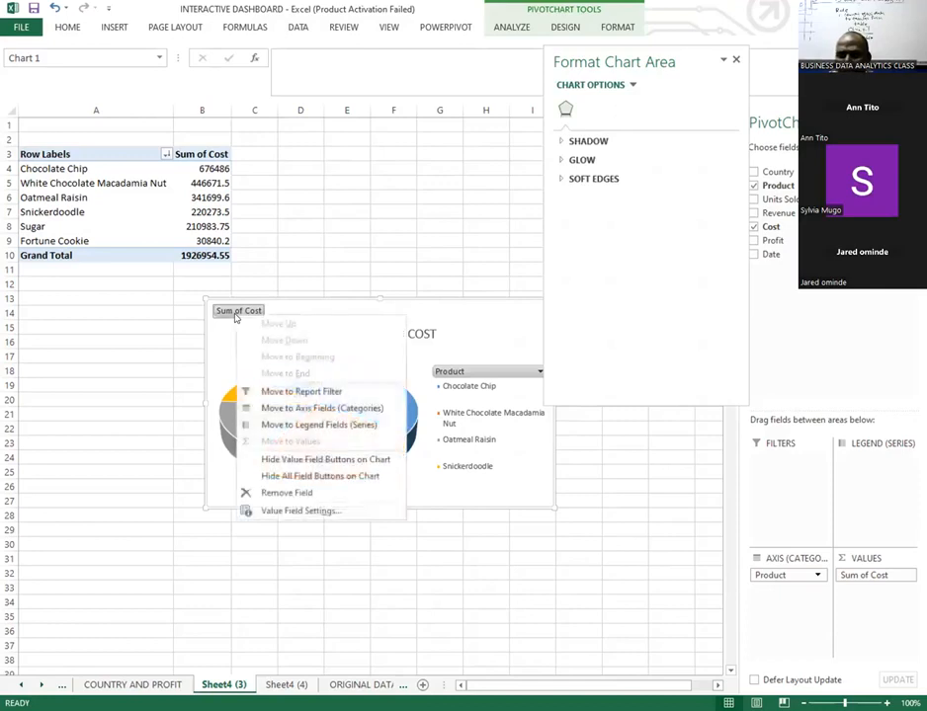
pyautogui.click(320, 476)
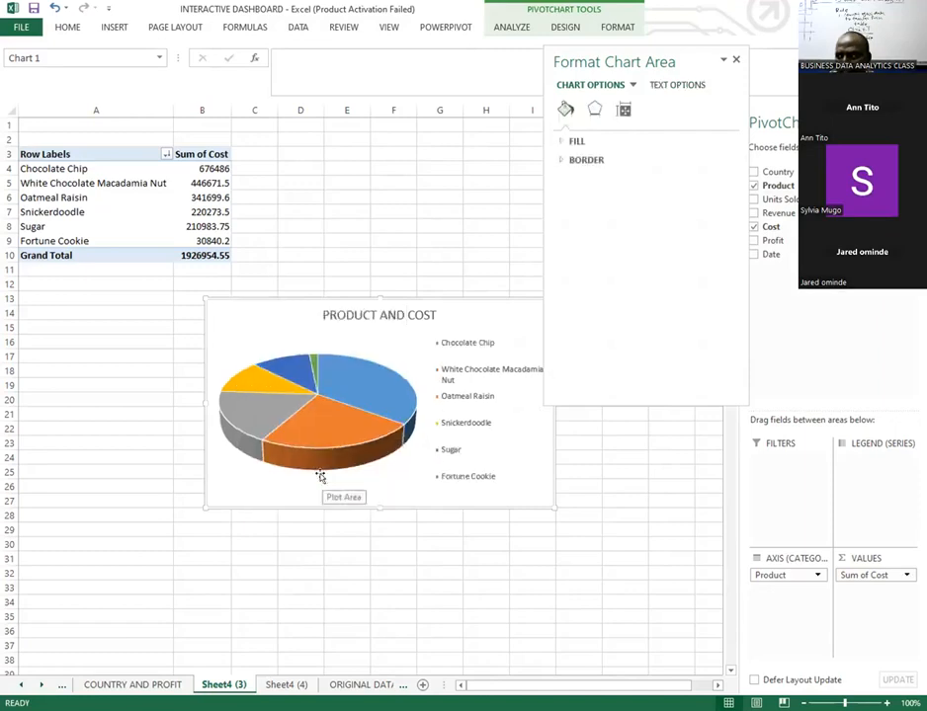
pyautogui.click(736, 60)
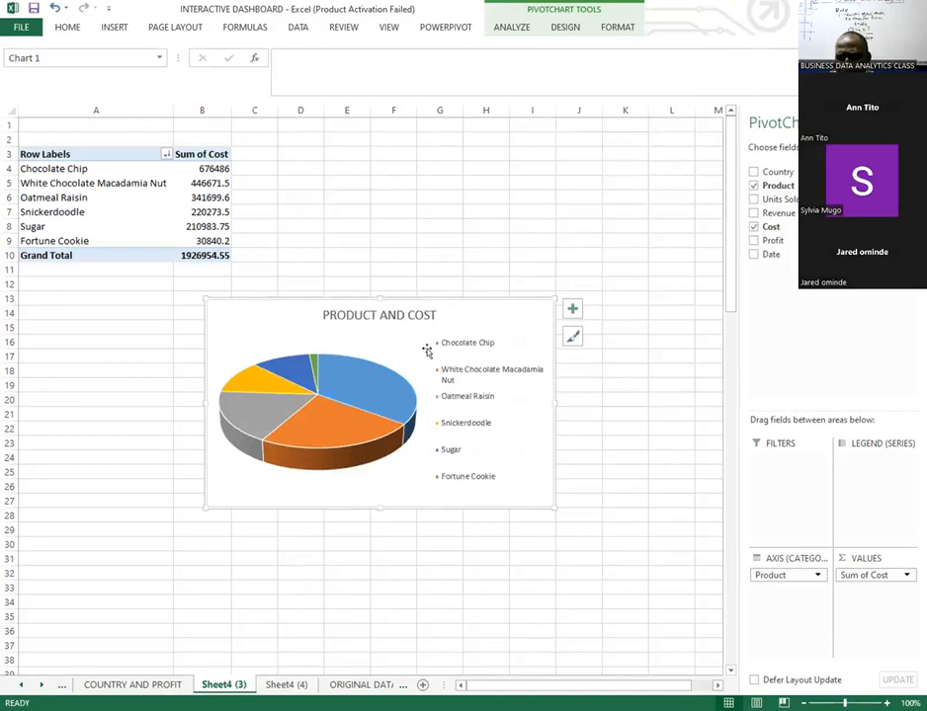
pyautogui.moveTo(358, 387)
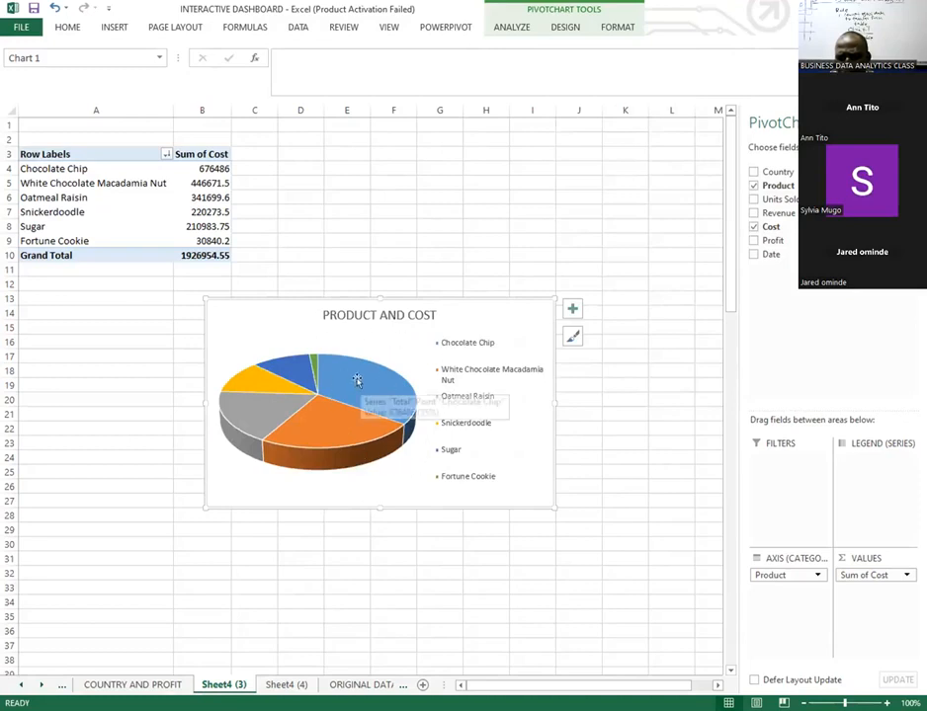
# - Rename the Sheet4 (3) worksheet as PROFIT AND COST
pyautogui.doubleClick(222, 683)
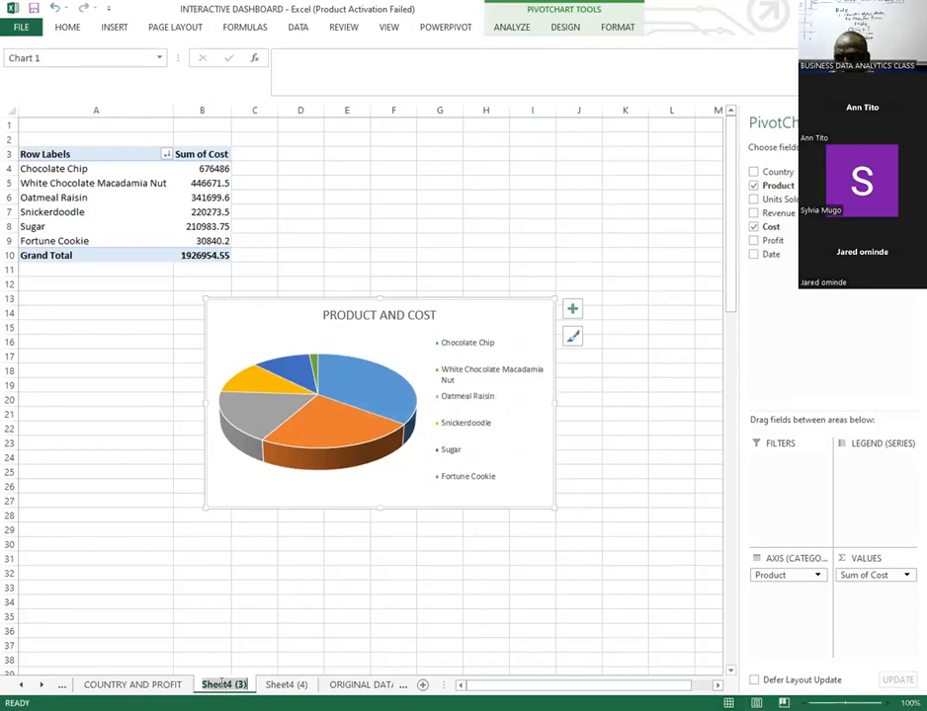
pyautogui.write('P')
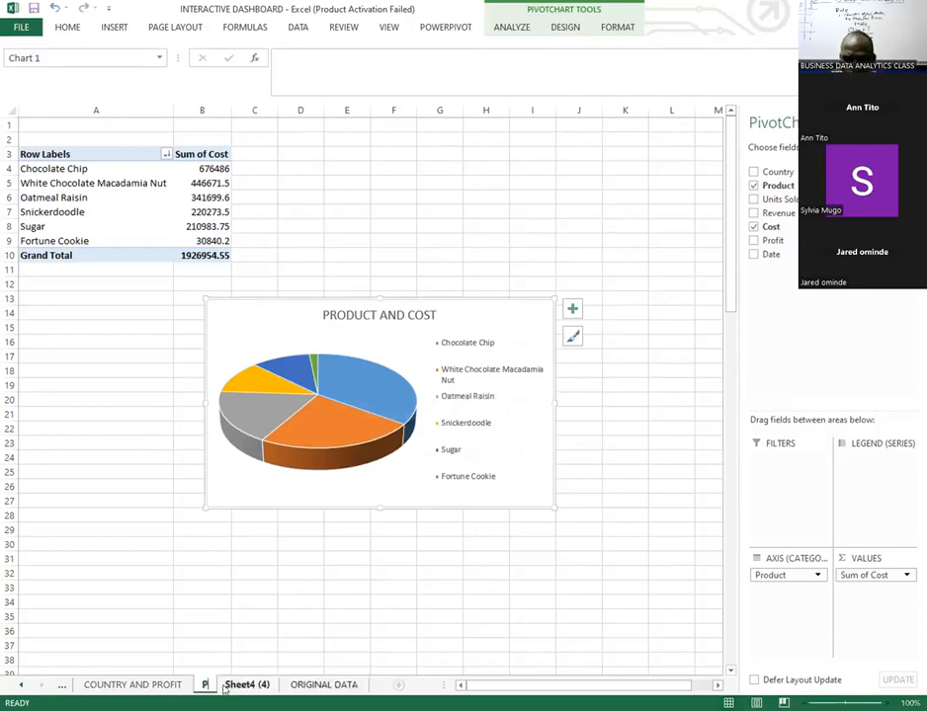
pyautogui.write('ROF')
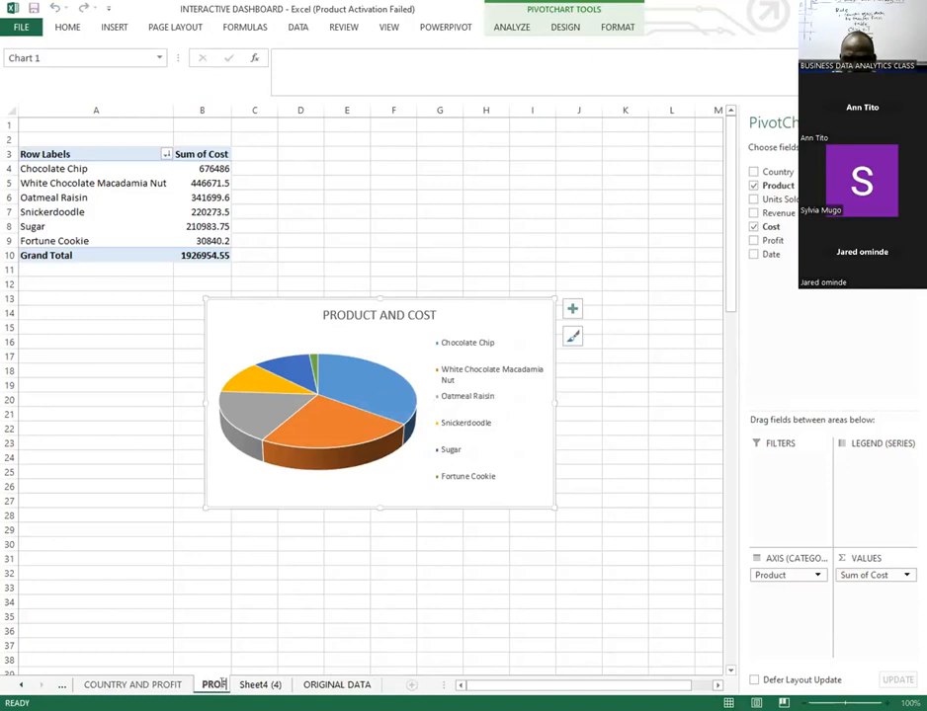
pyautogui.write('IT')
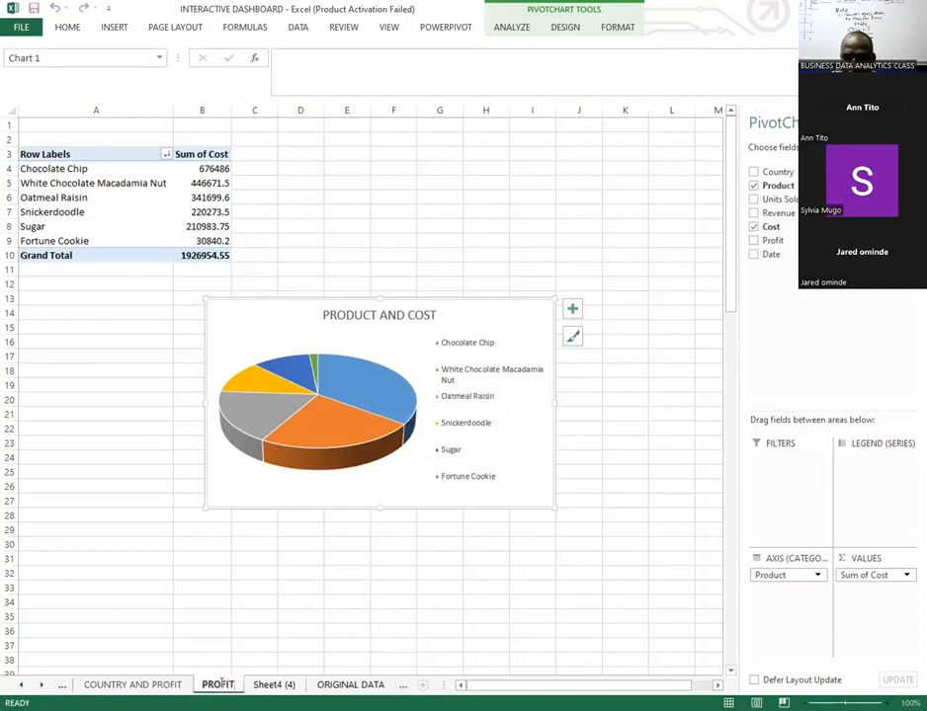
pyautogui.write(' AND COST')
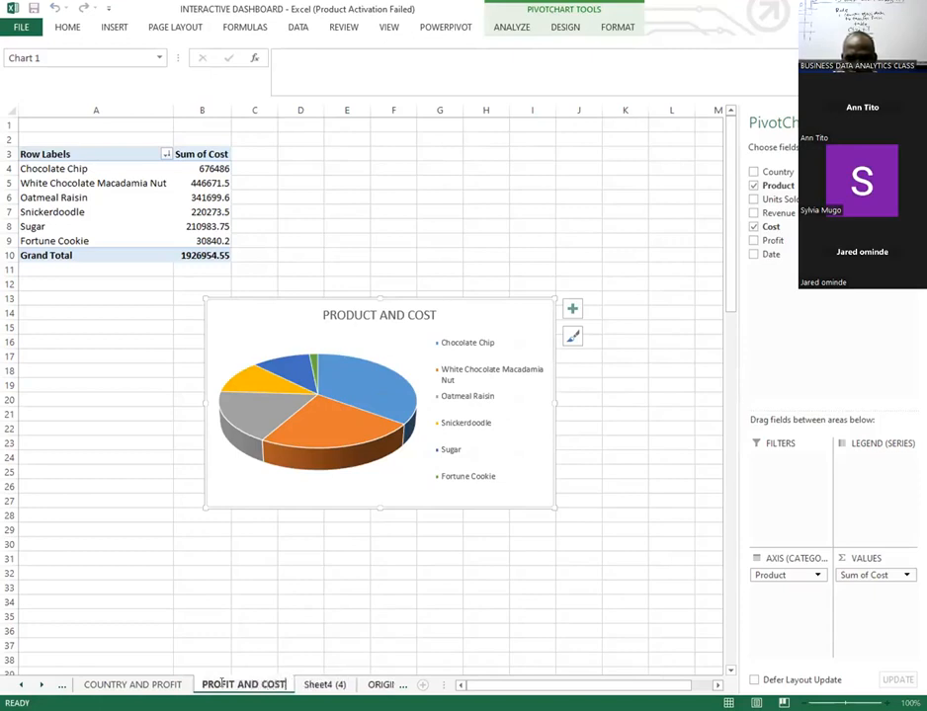
pyautogui.click(333, 602)
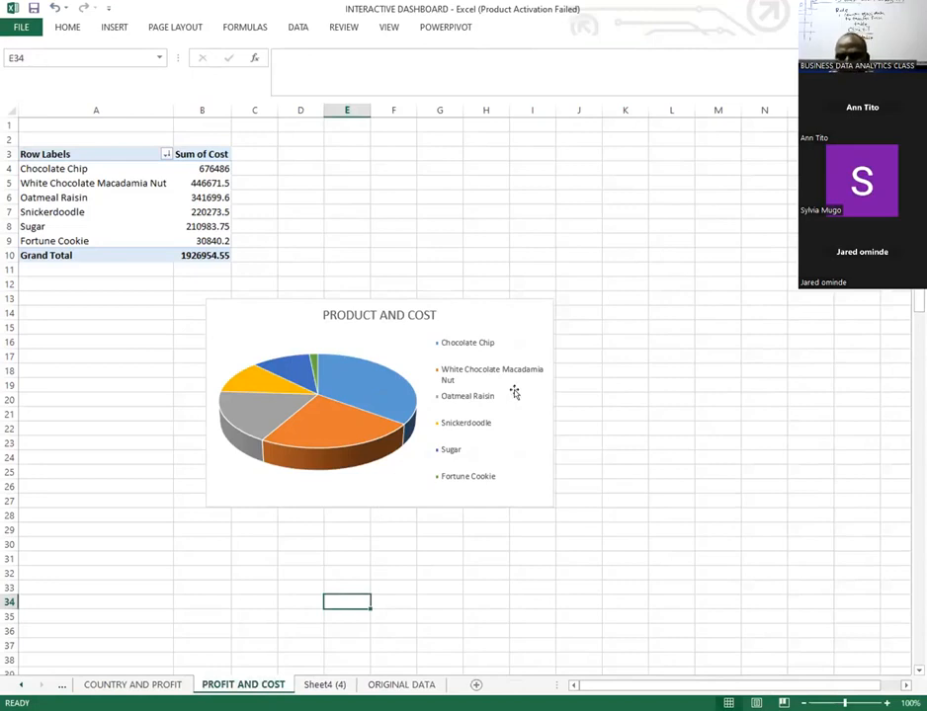
# - Apply chart Style 3, with percentage labels and a grey gradient background, to the product and cost pie chart
pyautogui.click(494, 313)
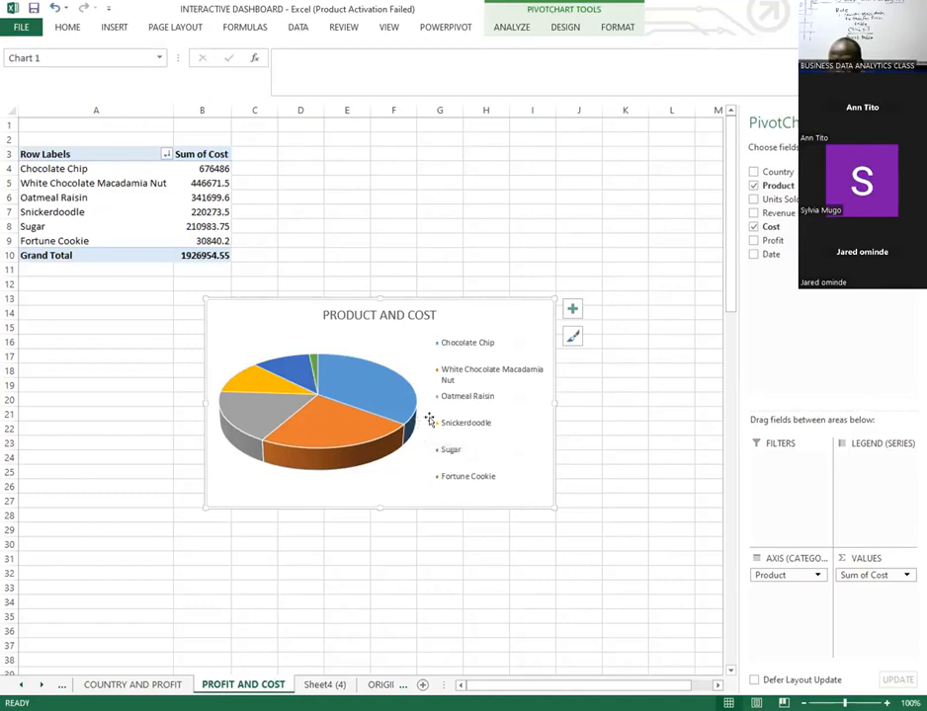
pyautogui.click(564, 28)
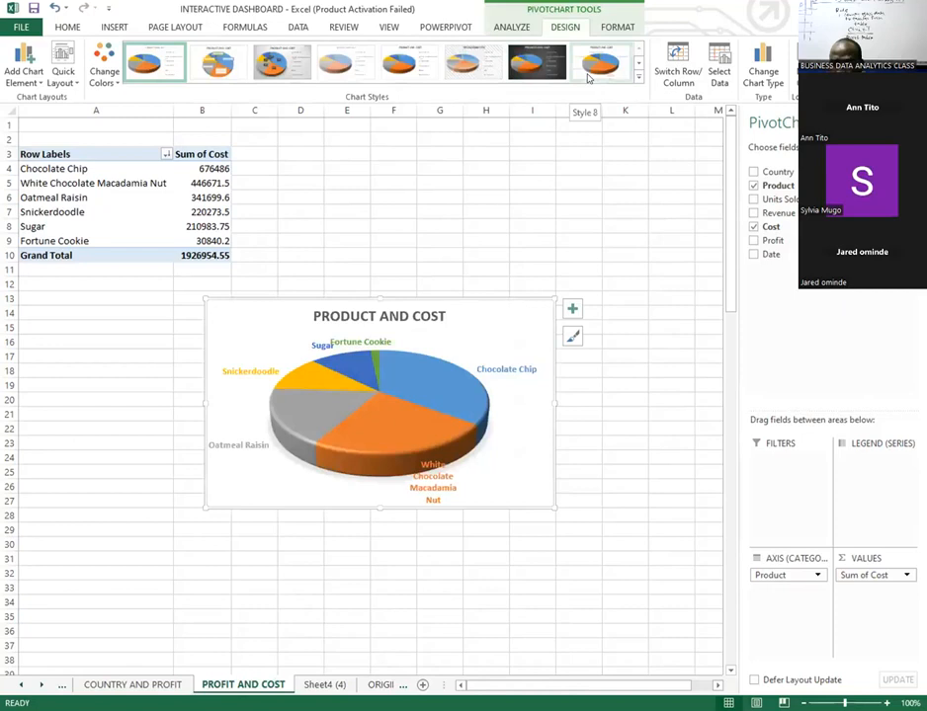
pyautogui.click(638, 77)
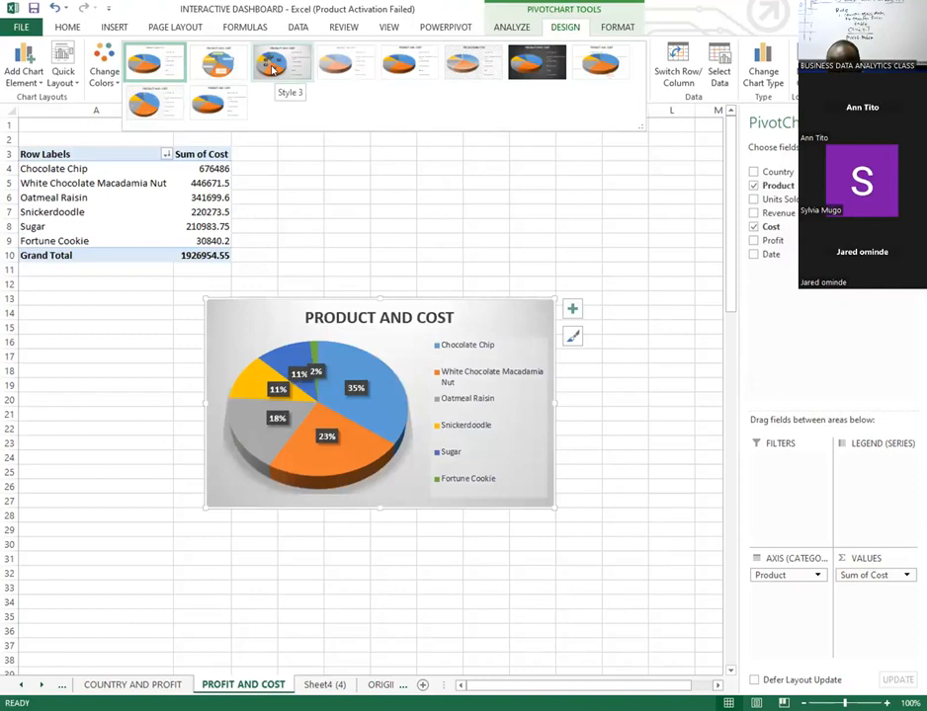
pyautogui.click(279, 156)
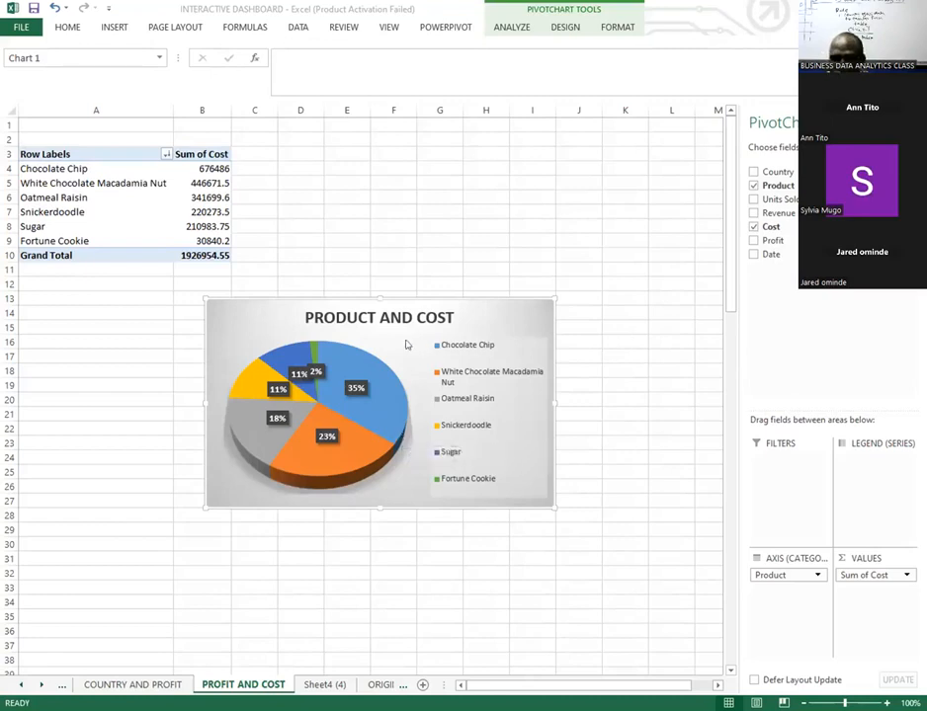
# - Move the product and cost pie chart into the MY INTERACTIVE DASHBOARDS sheet as an object
pyautogui.click(495, 311)
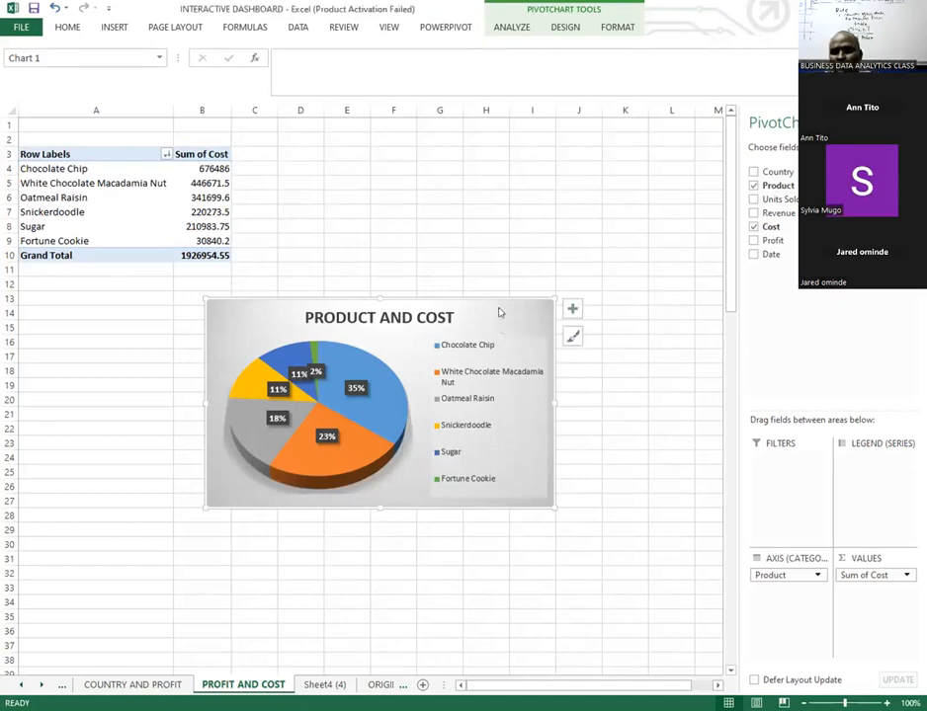
pyautogui.rightClick(498, 311)
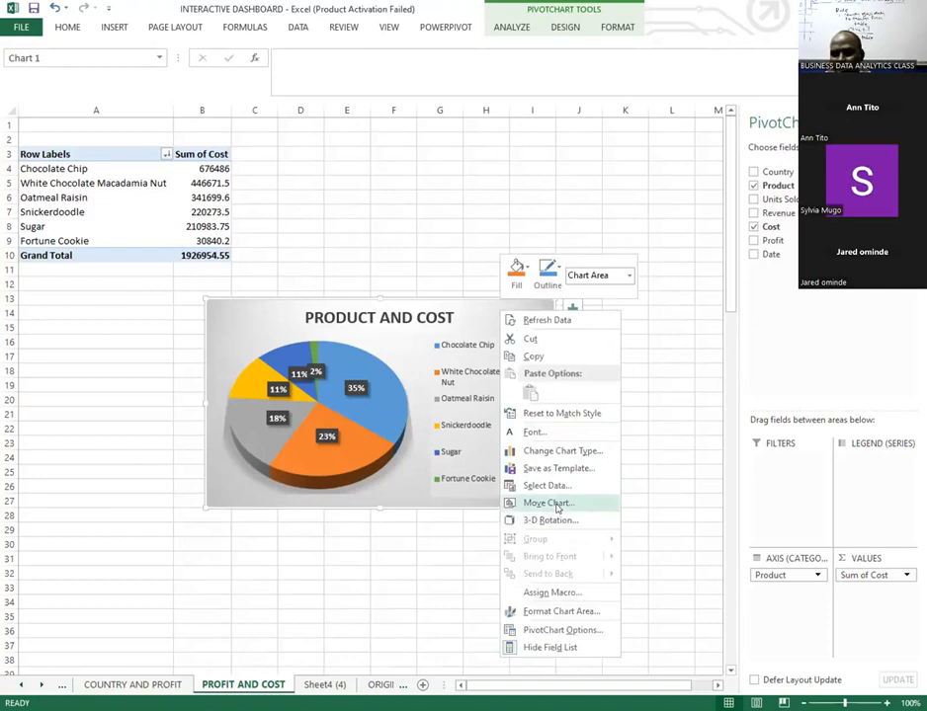
pyautogui.click(557, 508)
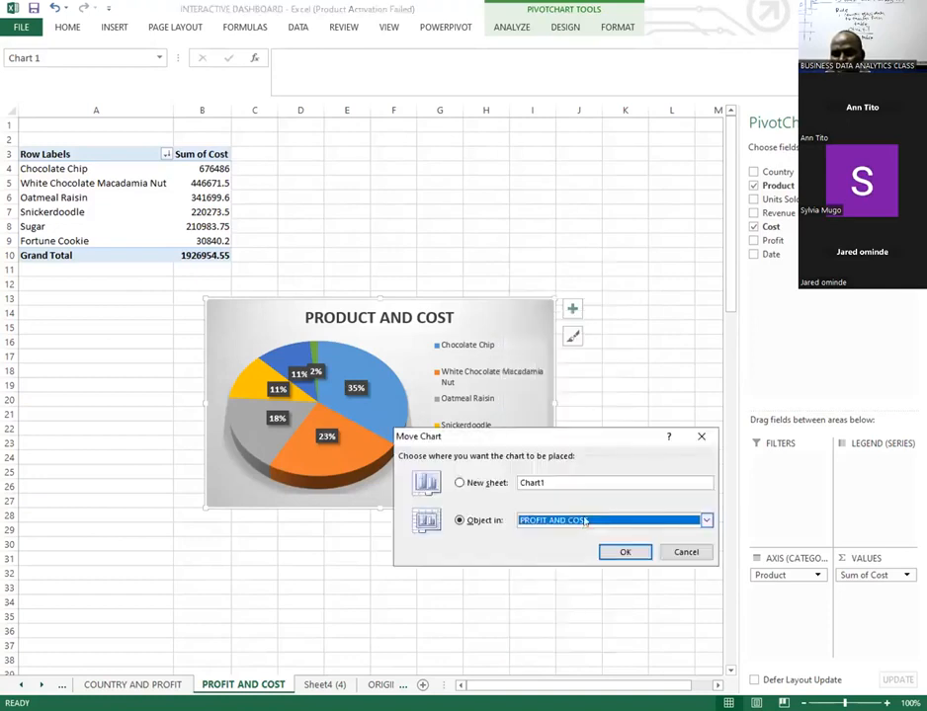
pyautogui.click(583, 520)
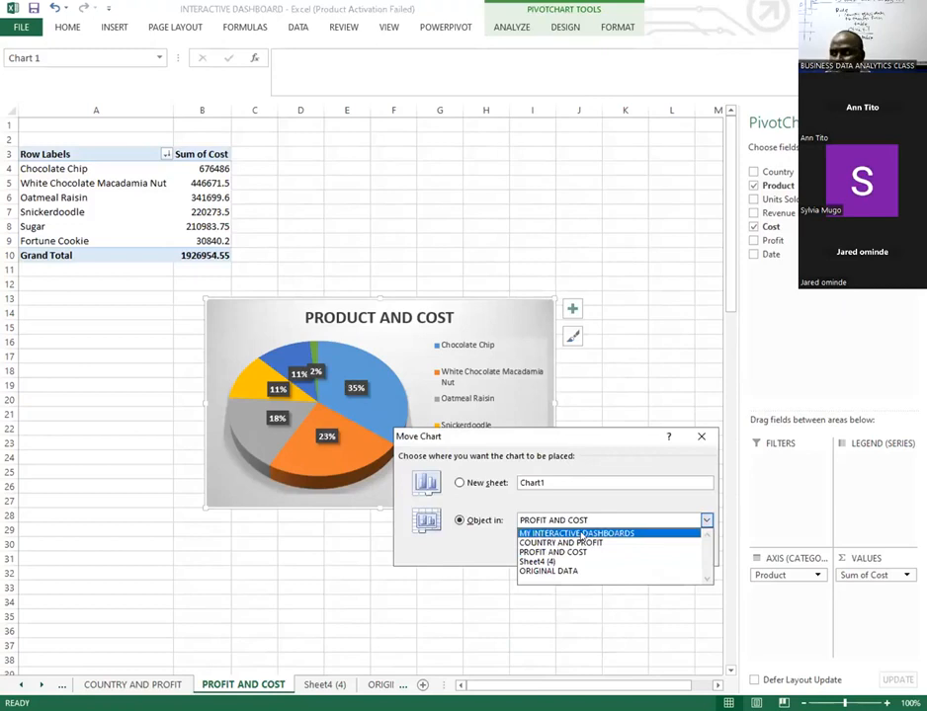
pyautogui.click(583, 534)
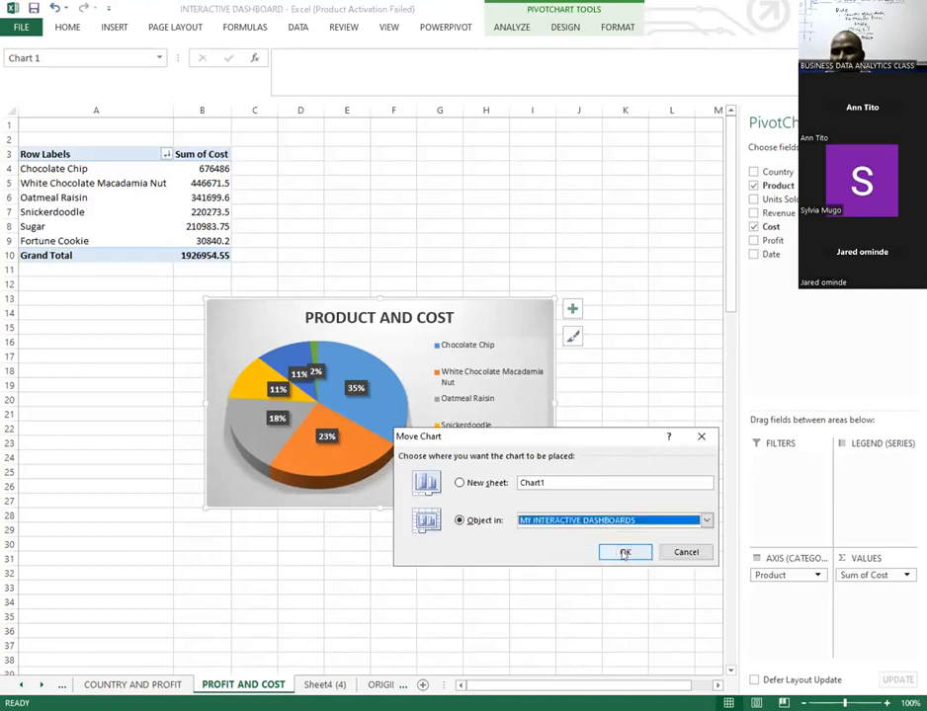
pyautogui.click(617, 552)
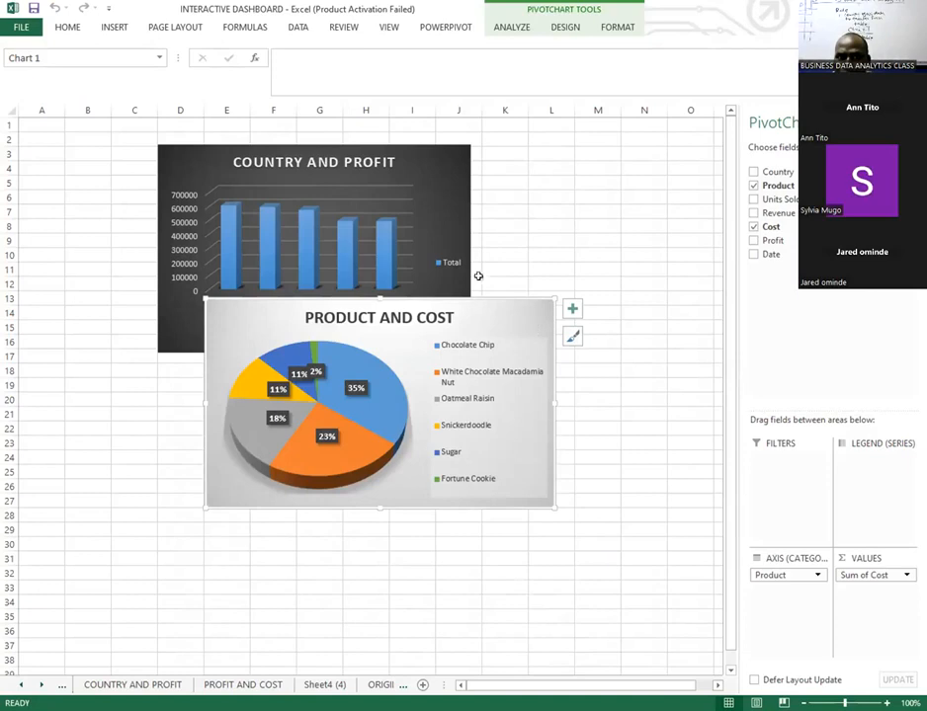
# - Check the country and profit chart's size and set the product and cost chart's width to the same 4.5"
pyautogui.click(617, 27)
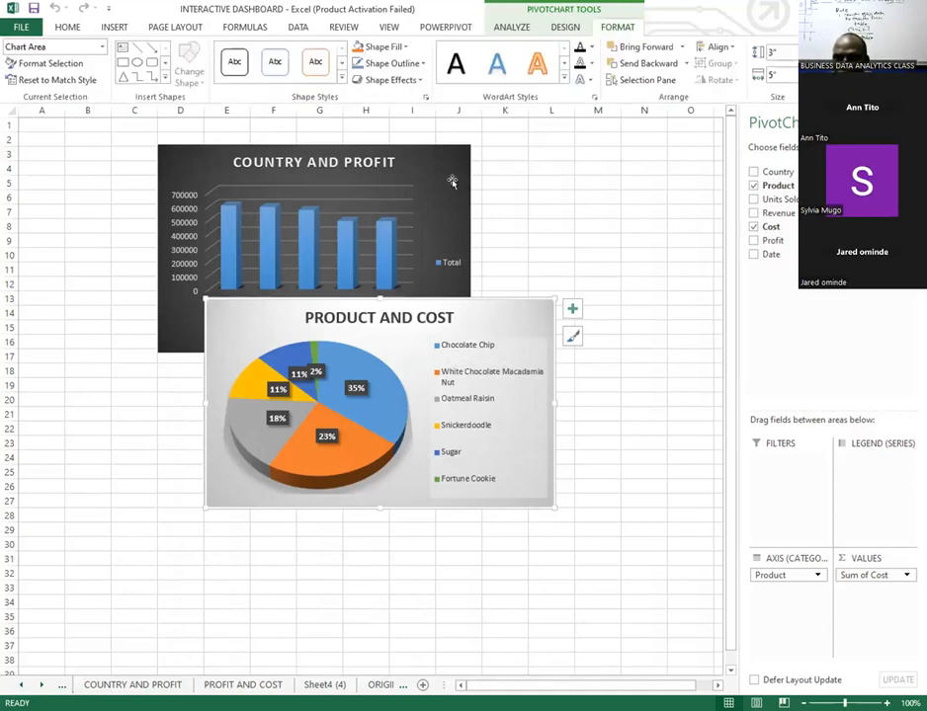
pyautogui.click(451, 182)
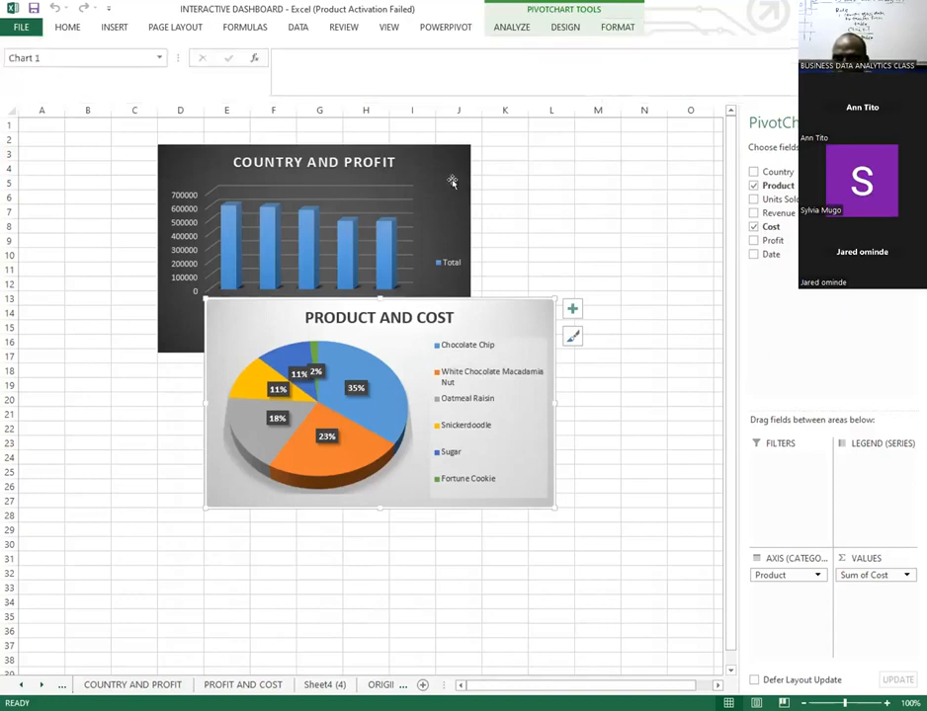
pyautogui.click(616, 26)
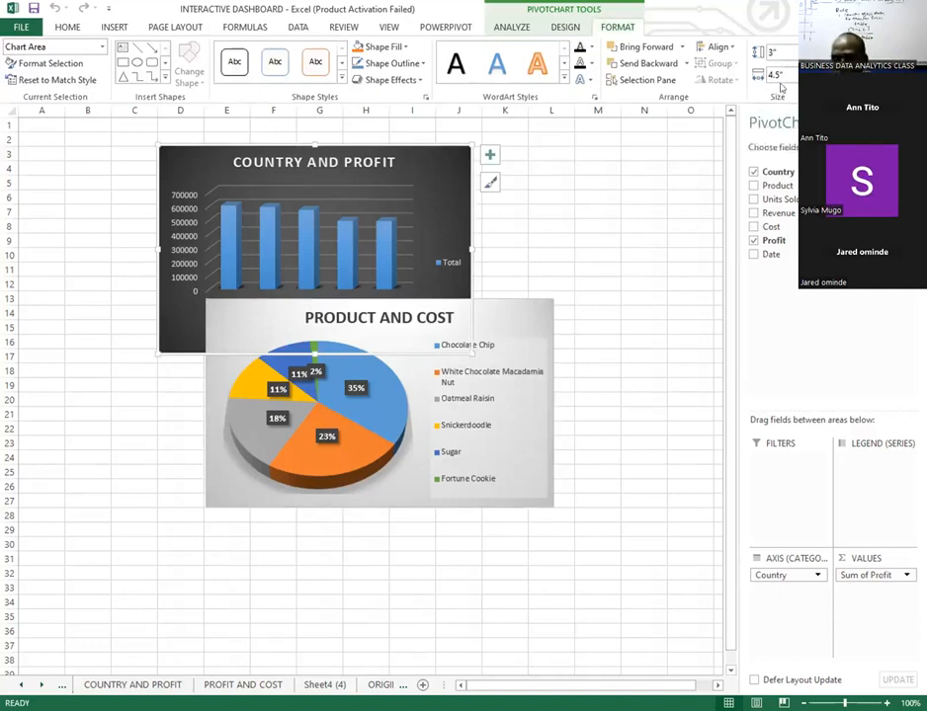
pyautogui.click(516, 312)
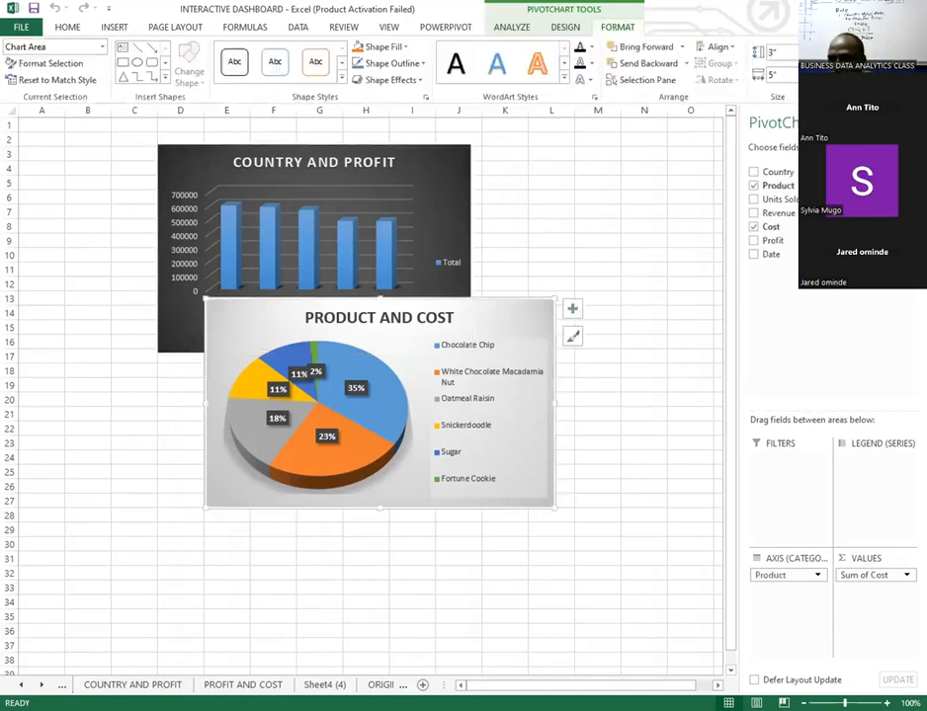
pyautogui.click(807, 78)
pyautogui.click(807, 78)
pyautogui.click(807, 78)
pyautogui.click(807, 78)
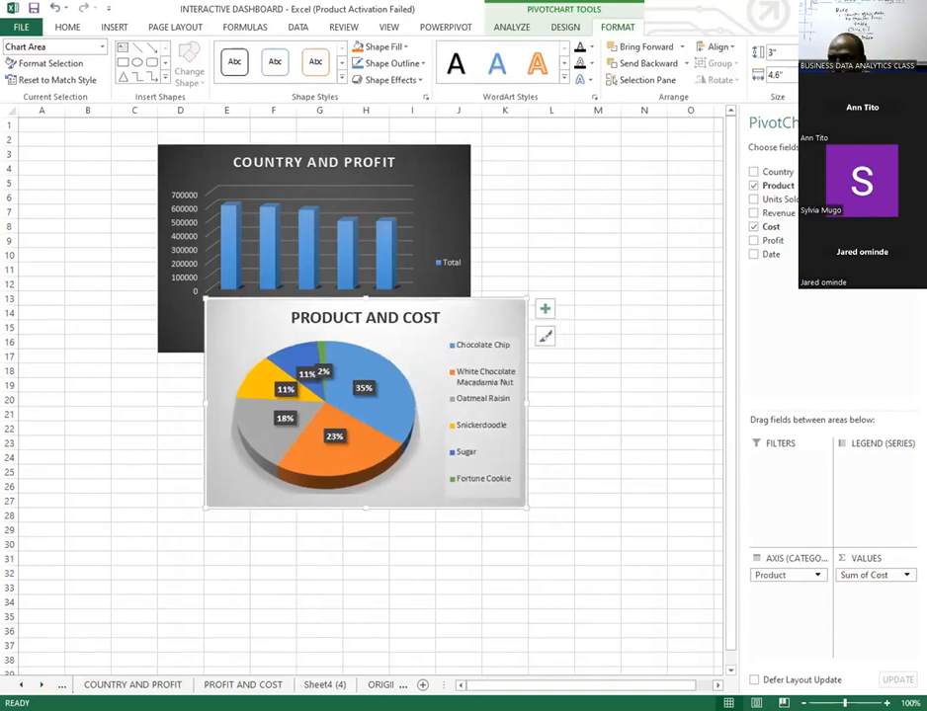
pyautogui.click(807, 78)
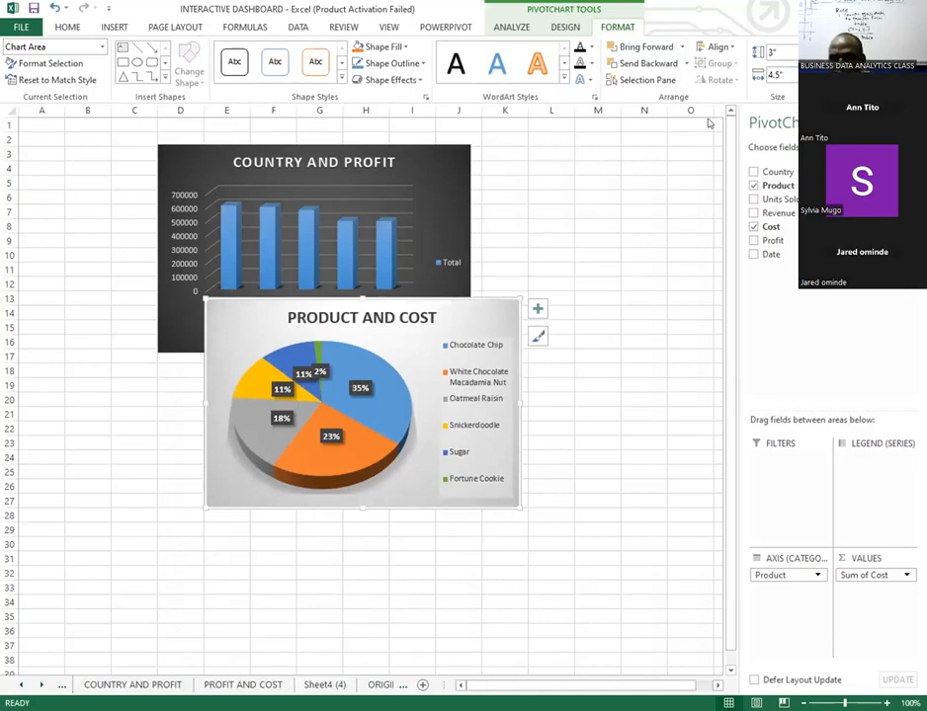
# - Position the product and cost chart directly beneath the country and profit chart with their edges lined up
pyautogui.click(731, 51)
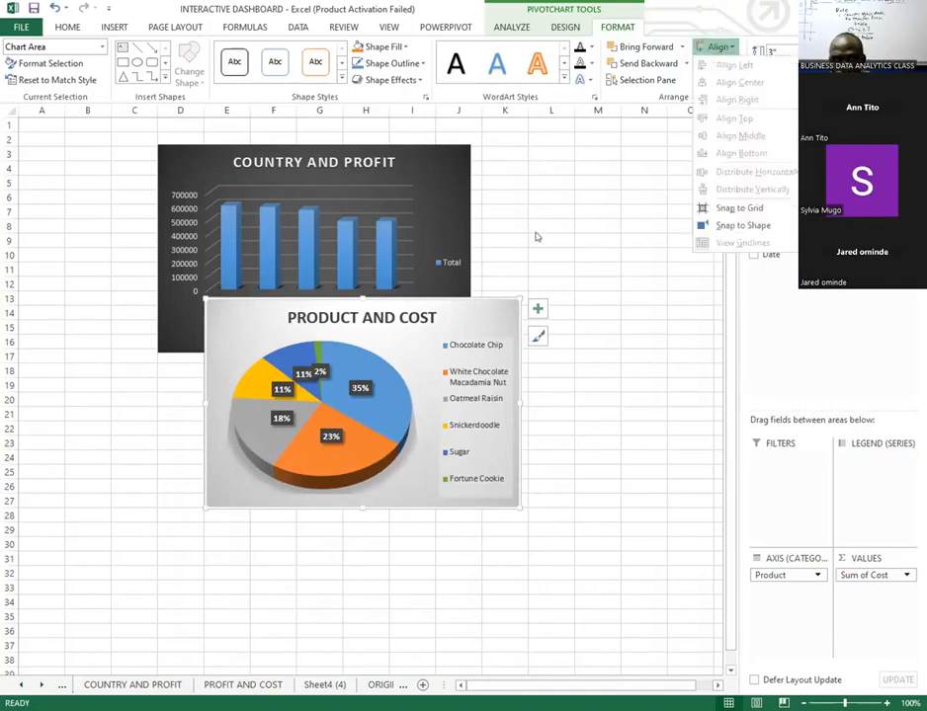
pyautogui.click(491, 315)
pyautogui.click(488, 314)
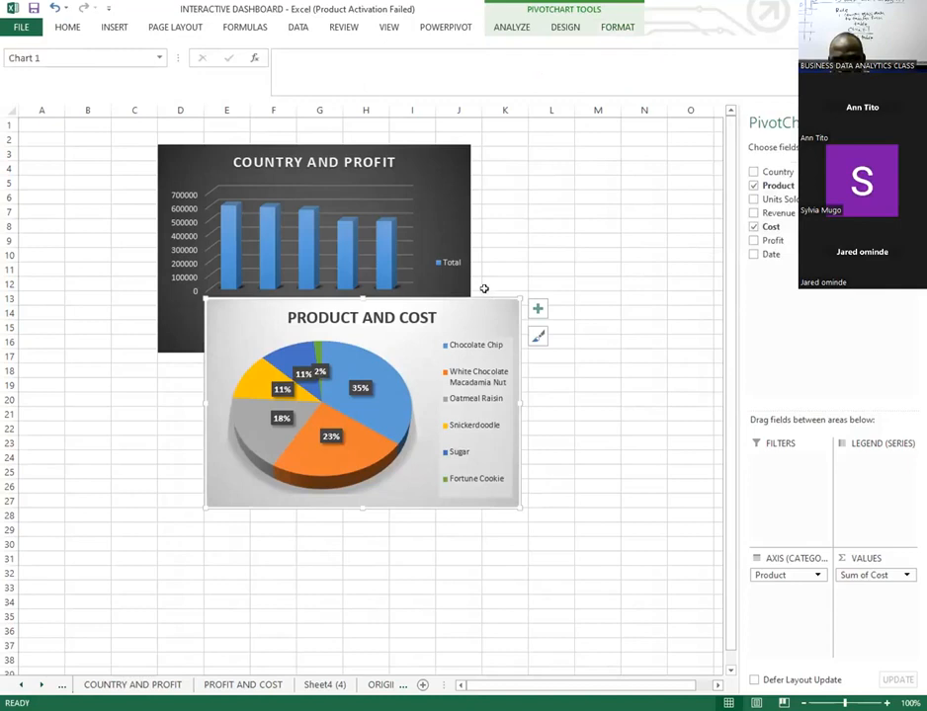
pyautogui.moveTo(462, 313); pyautogui.dragTo(414, 366)
pyautogui.click(563, 365)
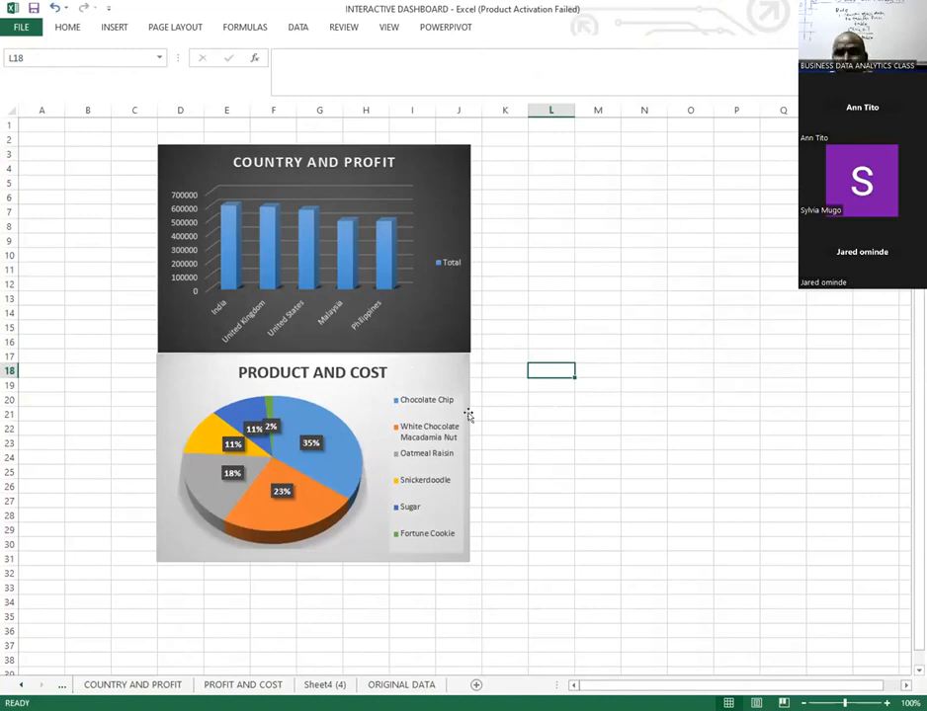
# - Insert Country and Product slicers from the country and profit chart, placing Country beside it over columns A–C and Product around columns P–R
pyautogui.click(422, 323)
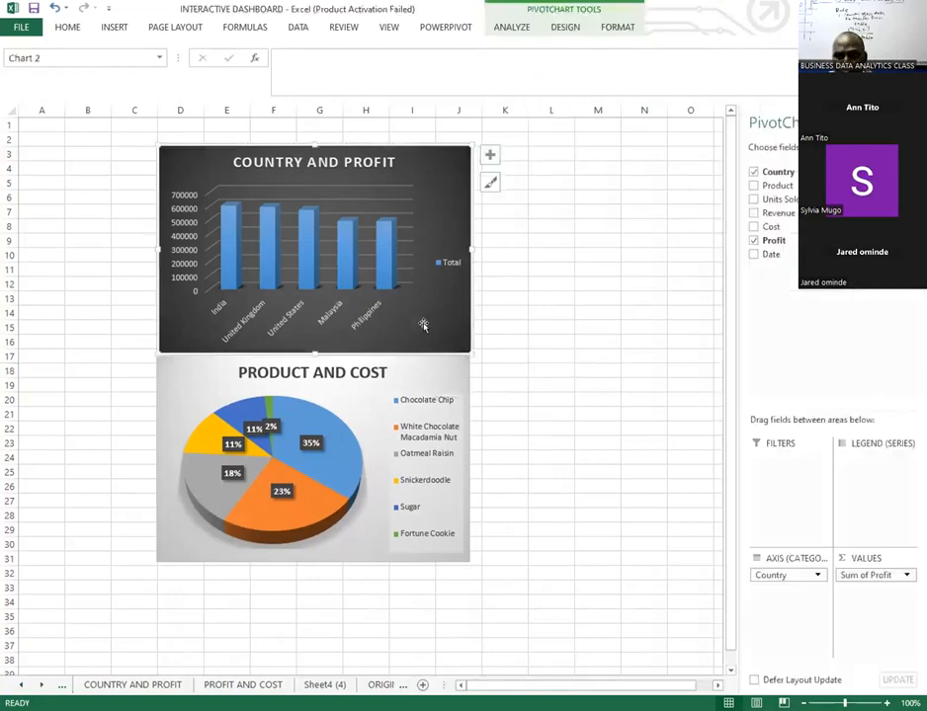
pyautogui.click(512, 27)
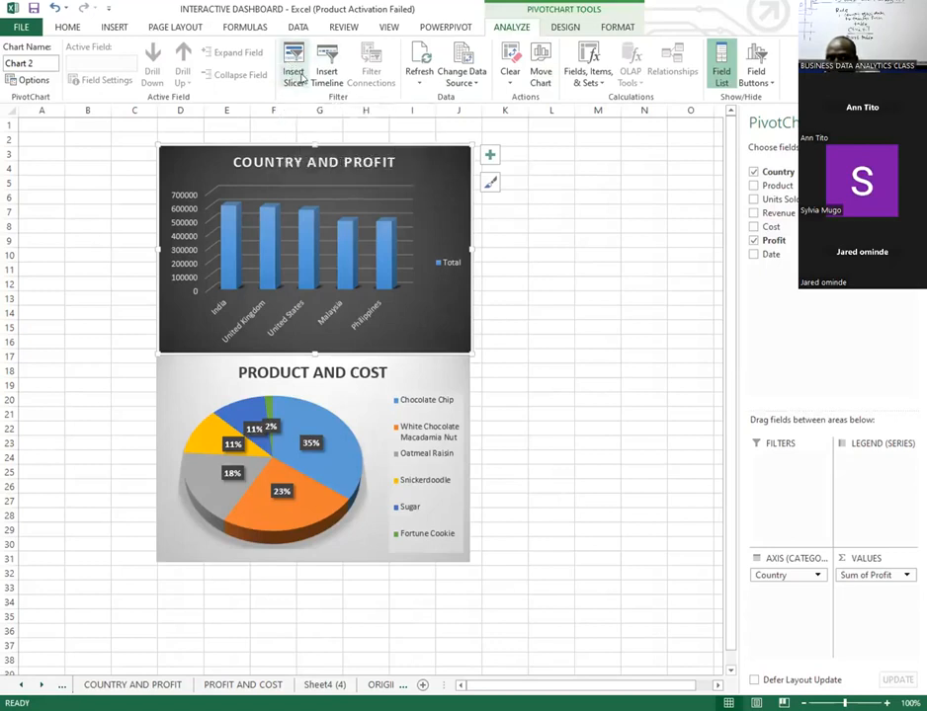
pyautogui.click(302, 77)
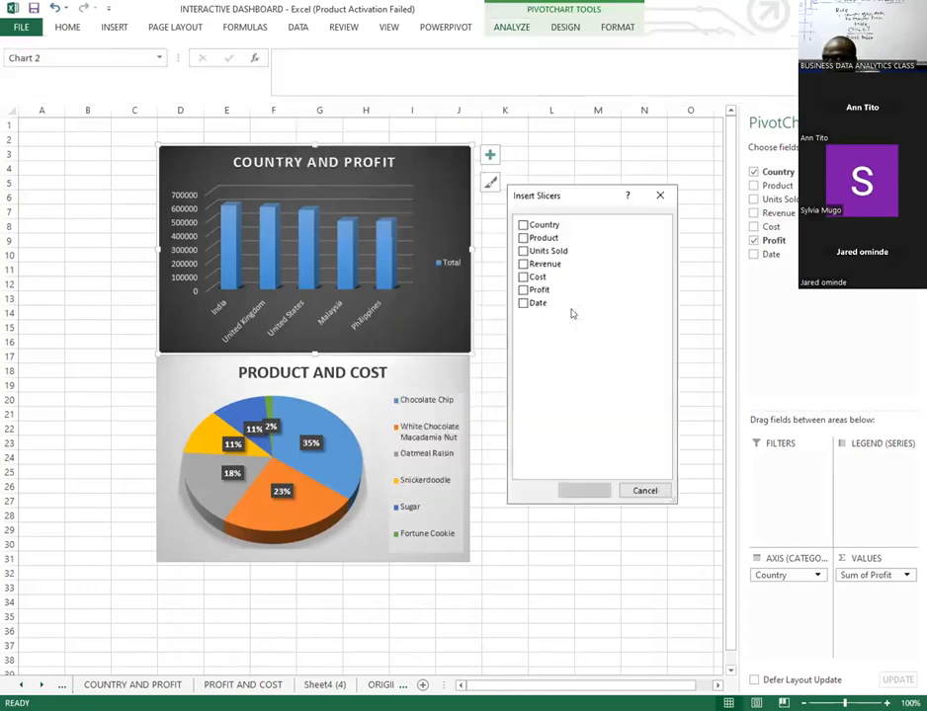
pyautogui.click(523, 225)
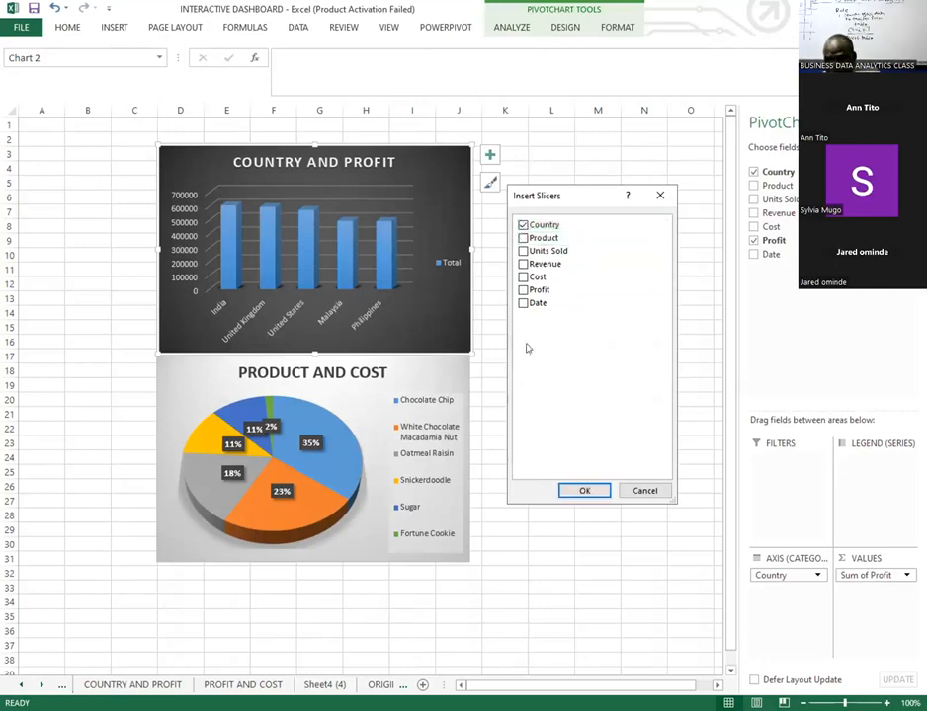
pyautogui.click(524, 238)
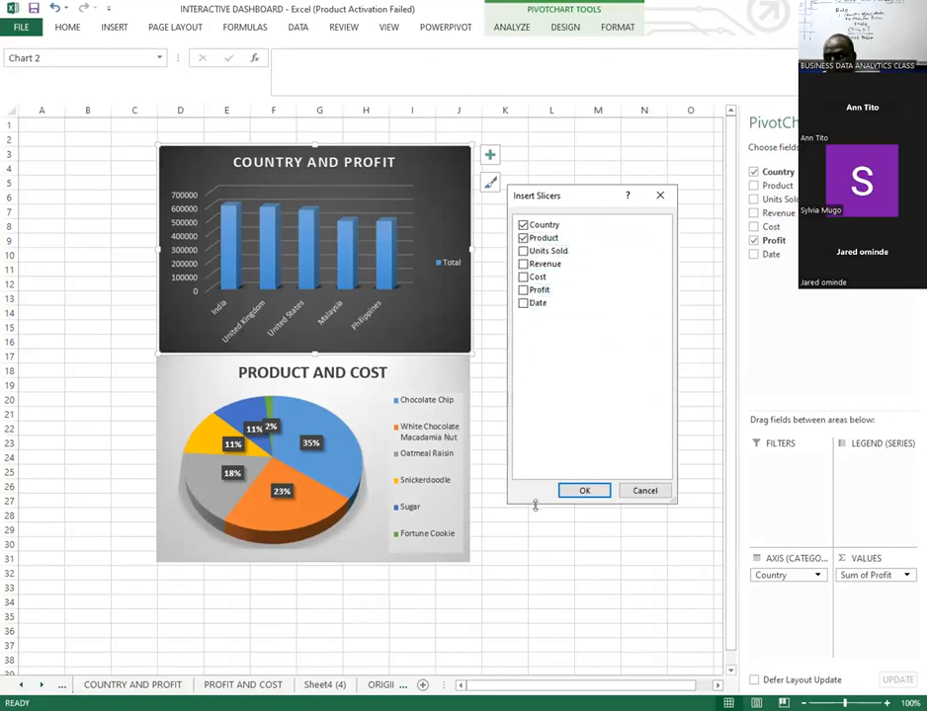
pyautogui.click(584, 490)
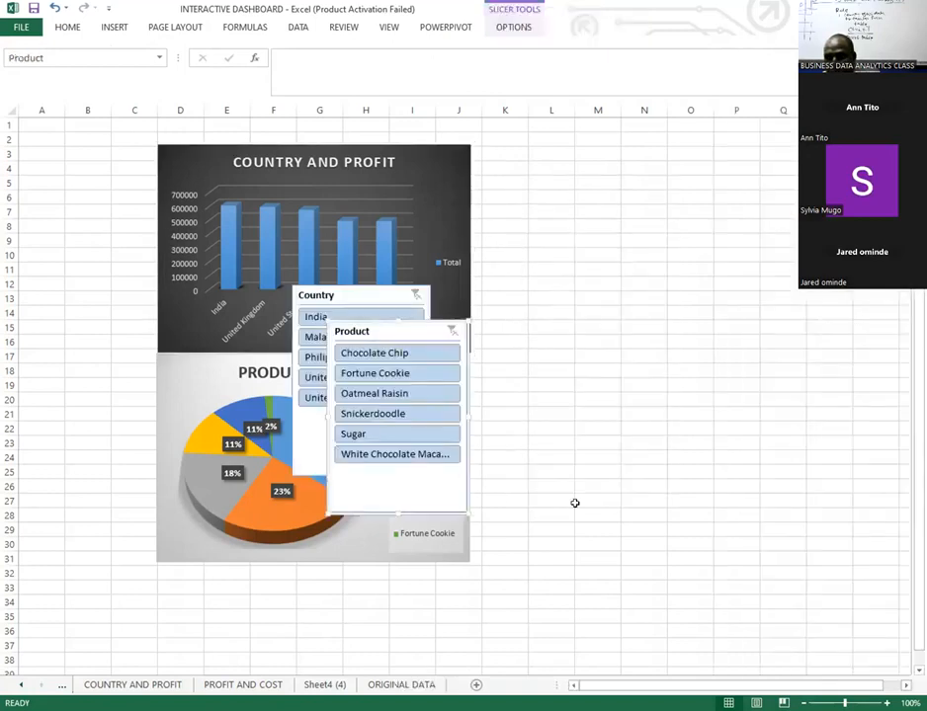
pyautogui.moveTo(414, 331); pyautogui.dragTo(865, 278)
pyautogui.moveTo(355, 293); pyautogui.dragTo(45, 138)
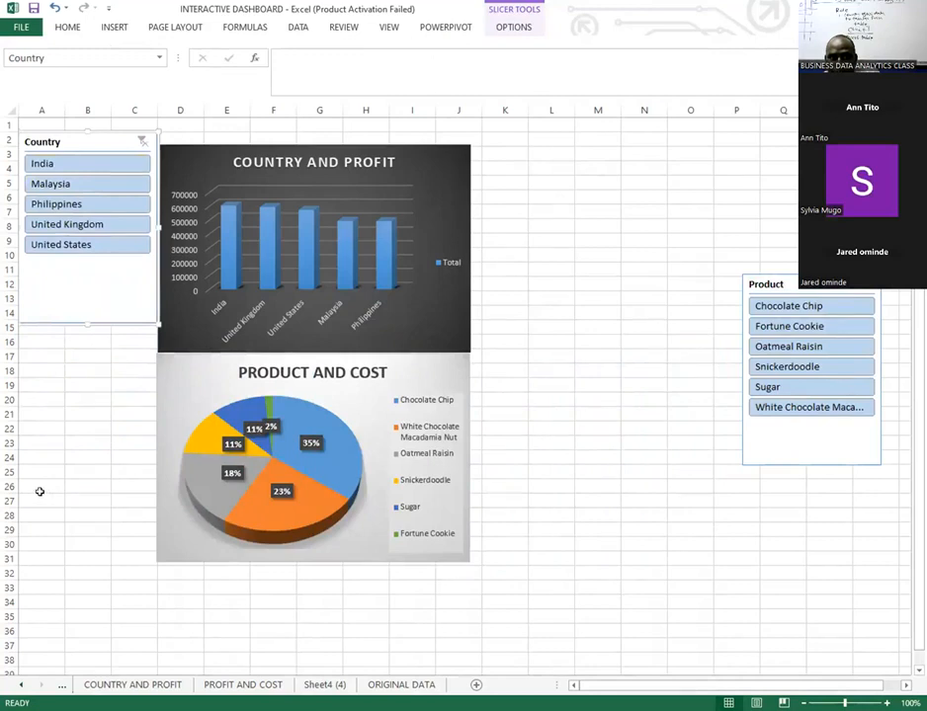
pyautogui.rightClick(76, 138)
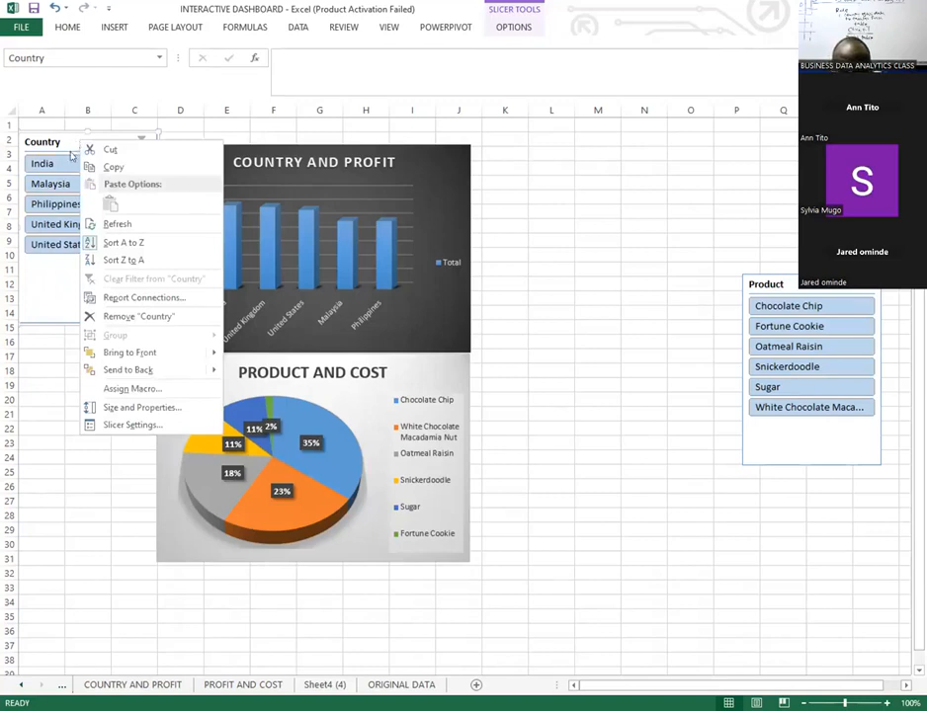
pyautogui.click(585, 381)
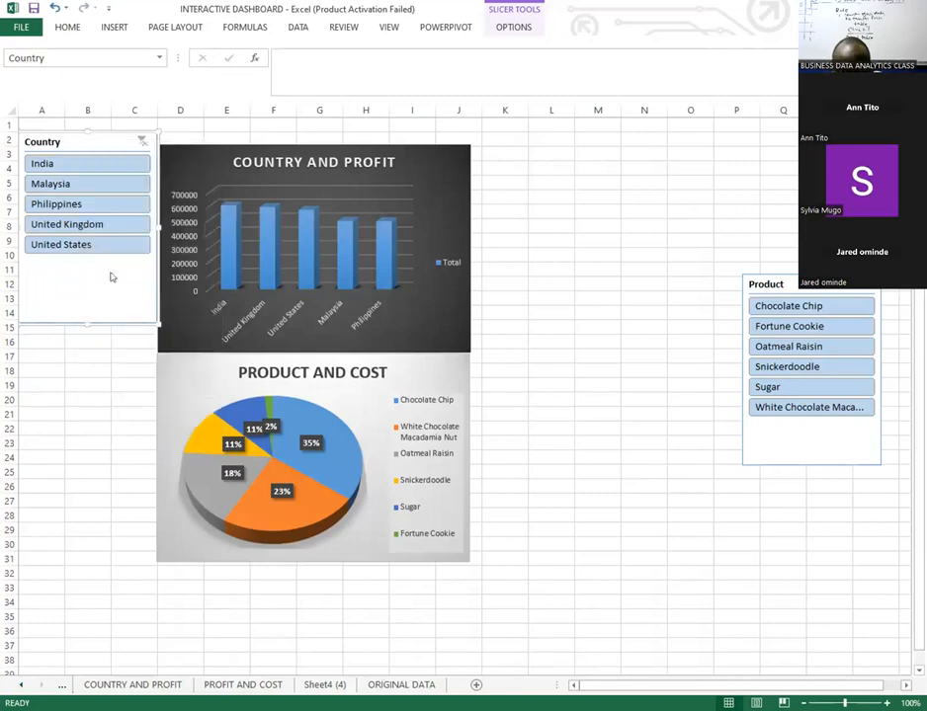
pyautogui.rightClick(112, 278)
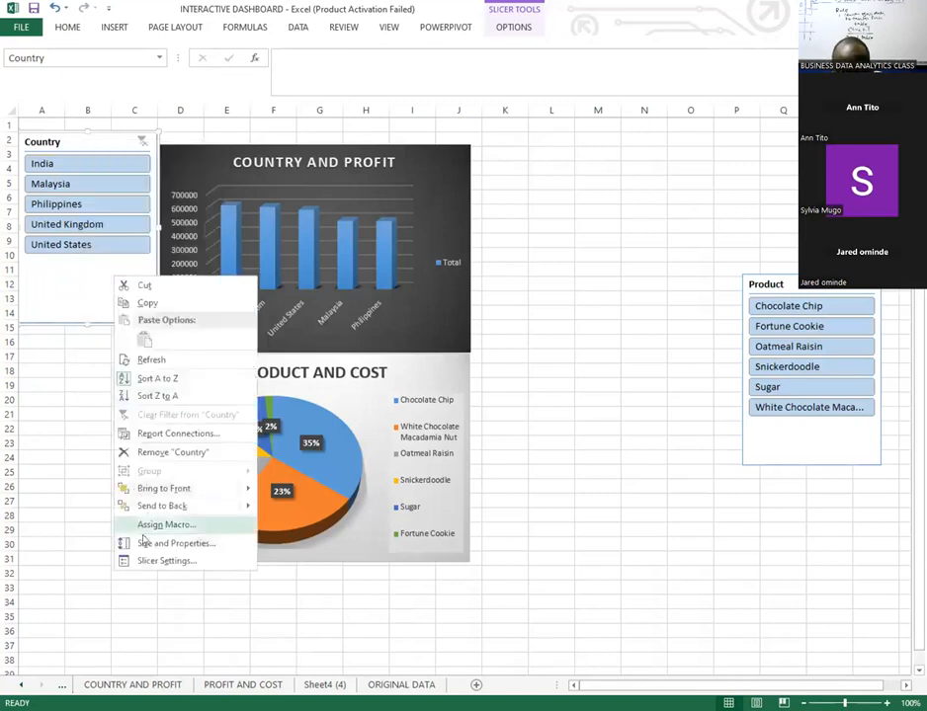
pyautogui.click(166, 561)
pyautogui.moveTo(193, 497); pyautogui.dragTo(345, 297)
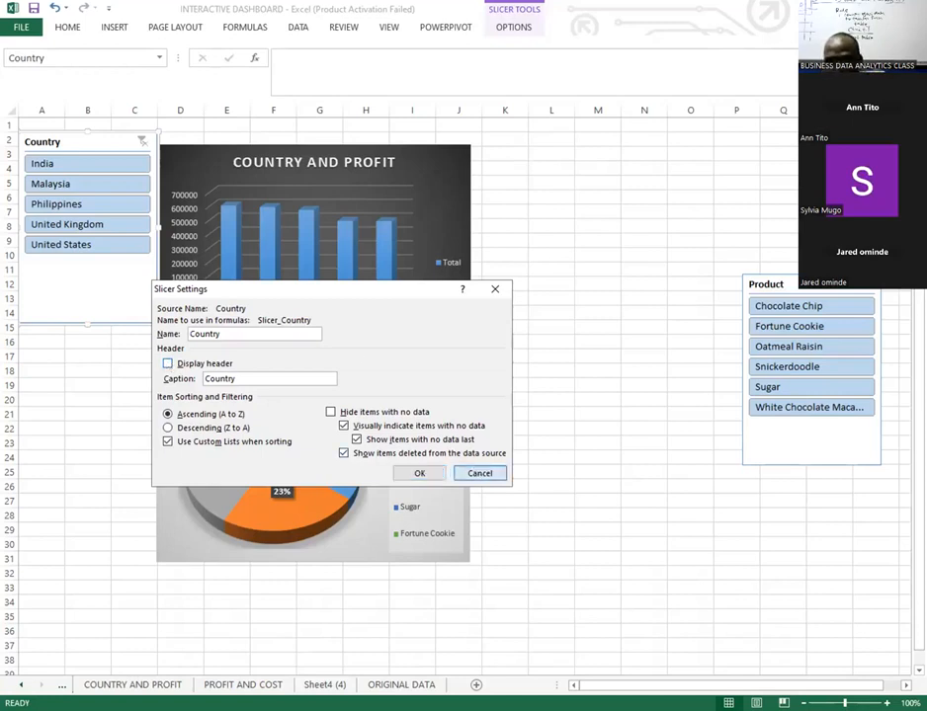
pyautogui.press('Escape')
pyautogui.click(87, 494)
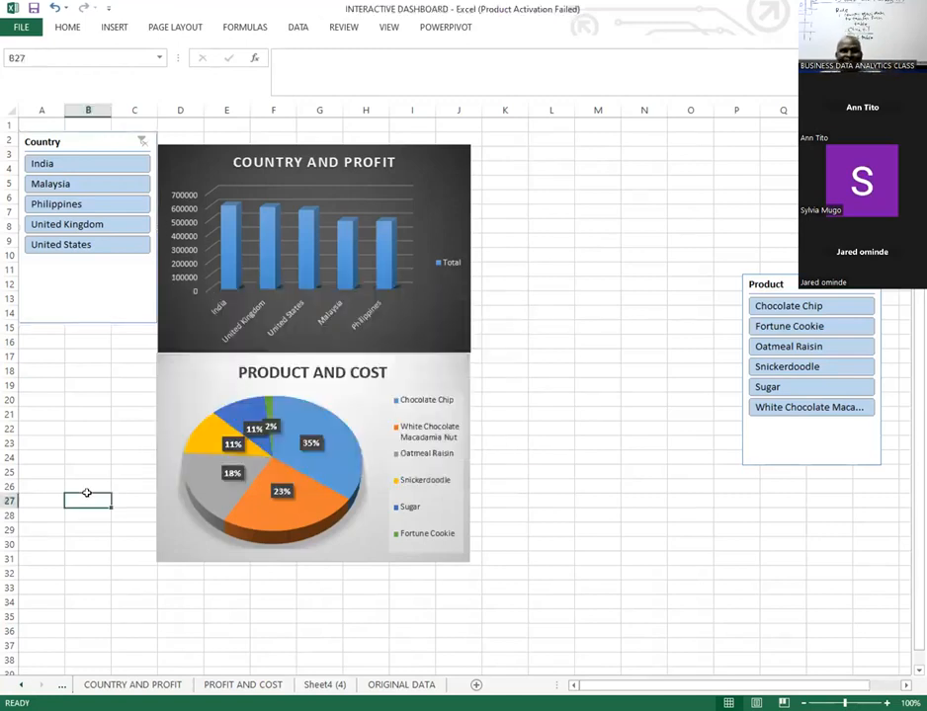
# - Hide the Country slicer's header in its slicer settings and shift the slicer slightly down beside the country and profit chart
pyautogui.click(100, 276)
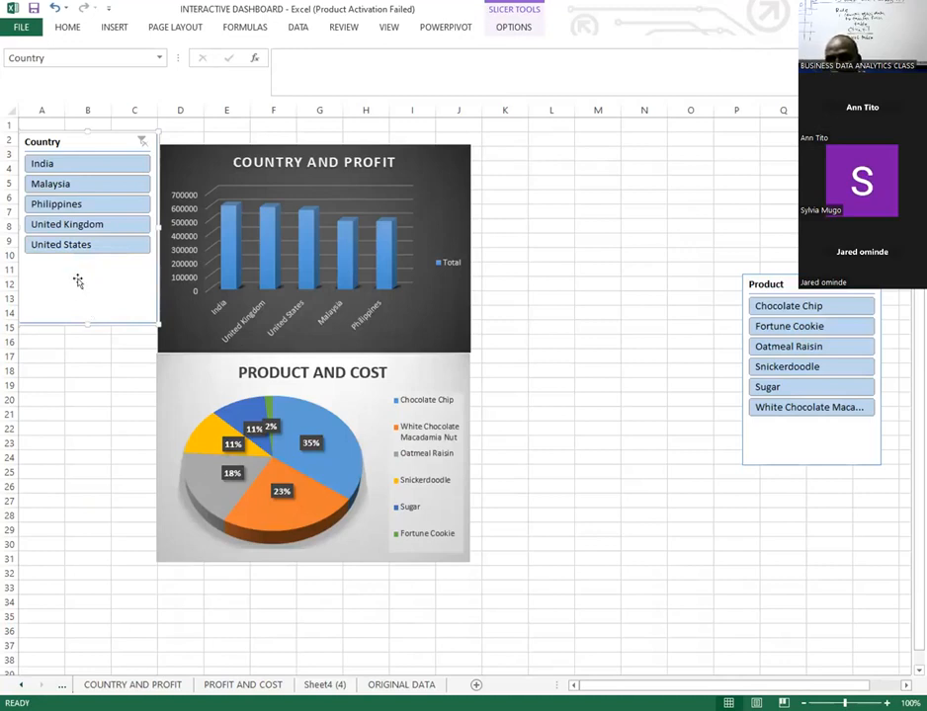
pyautogui.rightClick(78, 284)
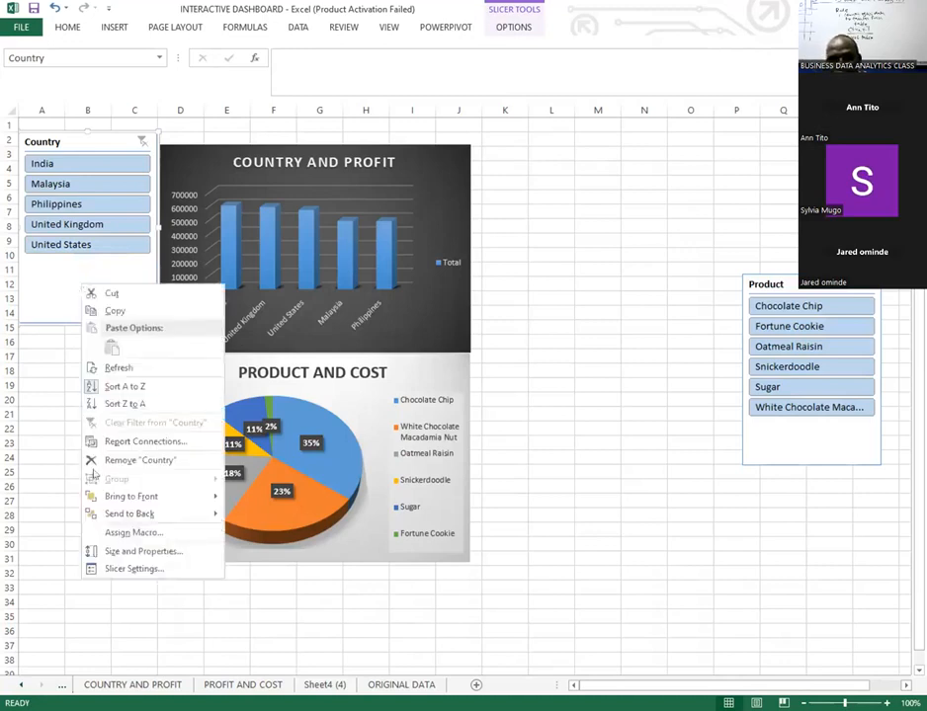
pyautogui.click(147, 570)
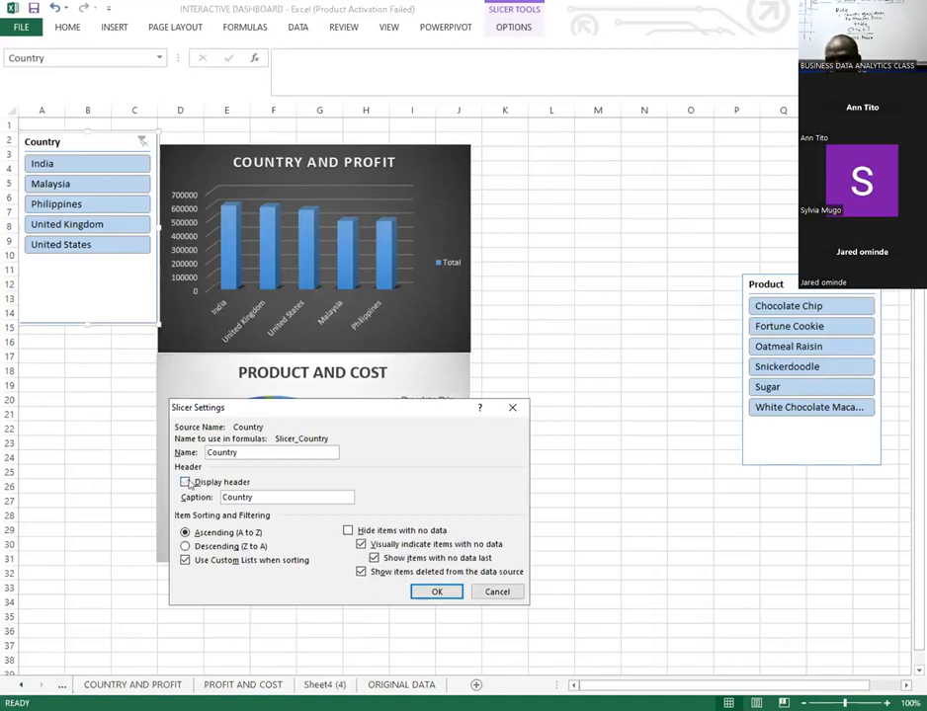
pyautogui.click(437, 592)
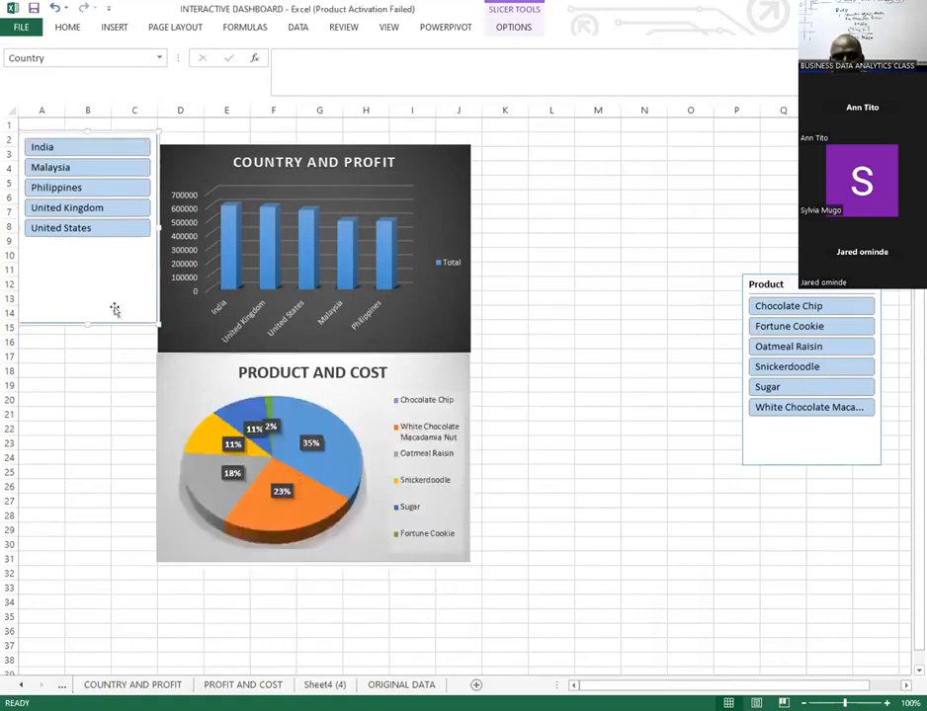
pyautogui.moveTo(102, 286); pyautogui.dragTo(96, 301)
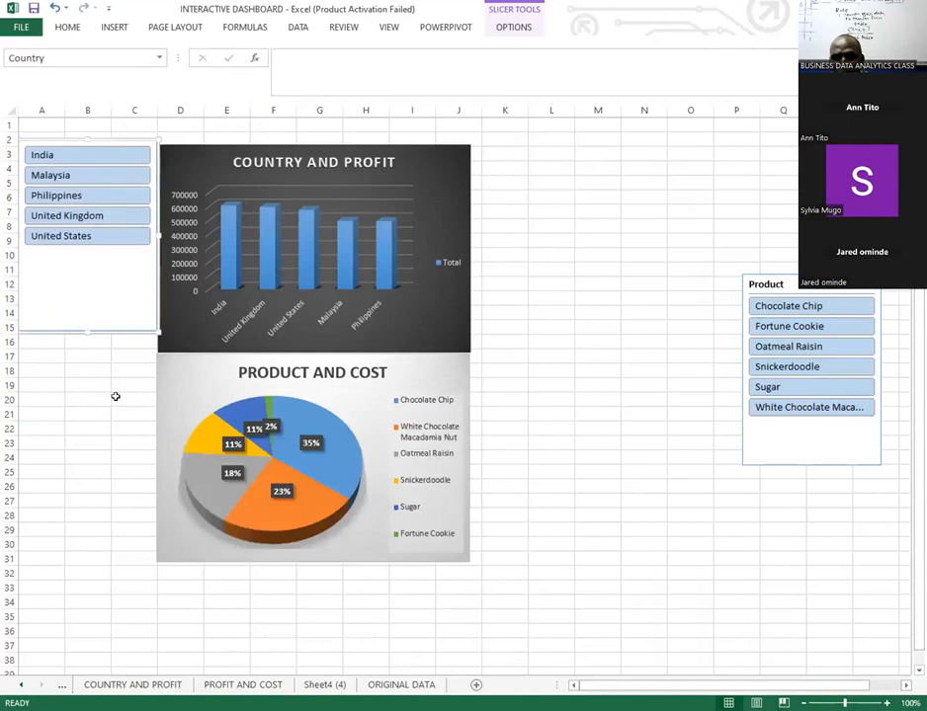
# - Filter the country and profit chart with the Country slicer, first to India and then to Malaysia
pyautogui.click(47, 158)
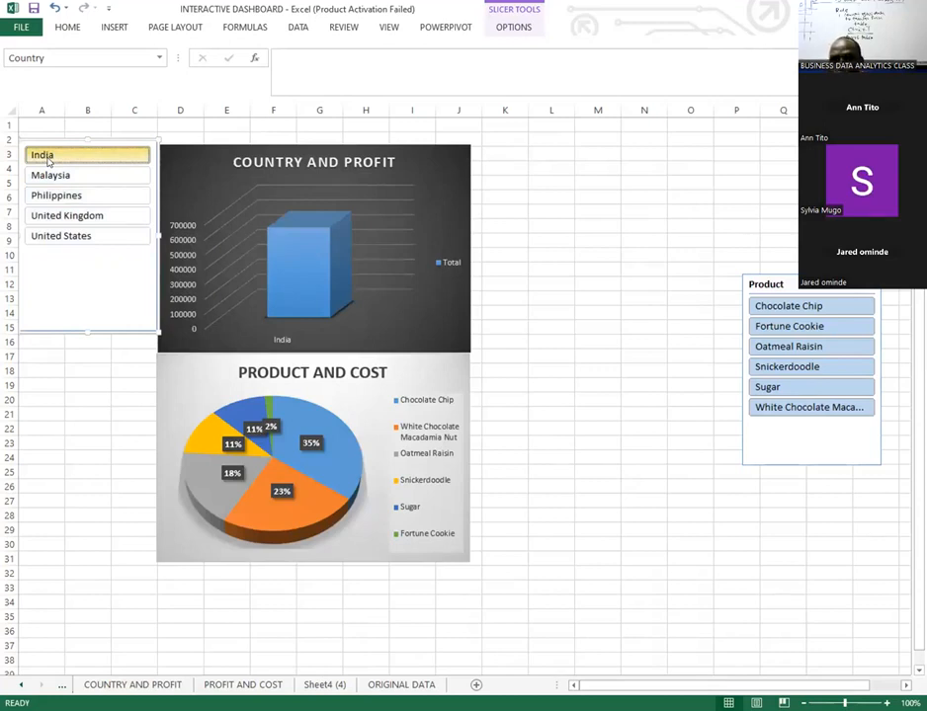
pyautogui.click(55, 178)
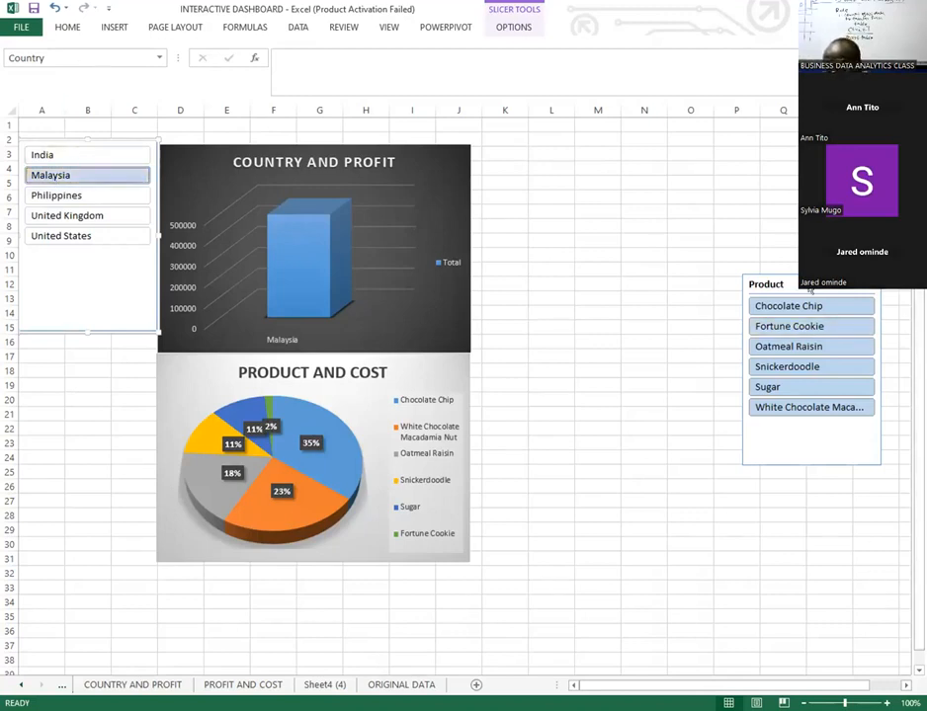
pyautogui.click(404, 373)
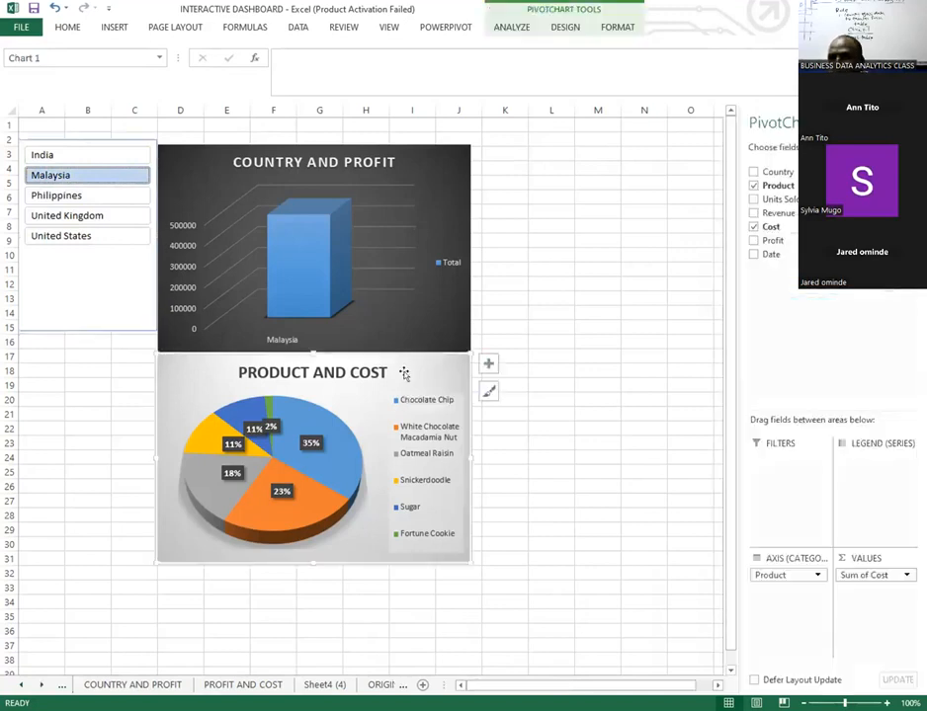
pyautogui.click(512, 27)
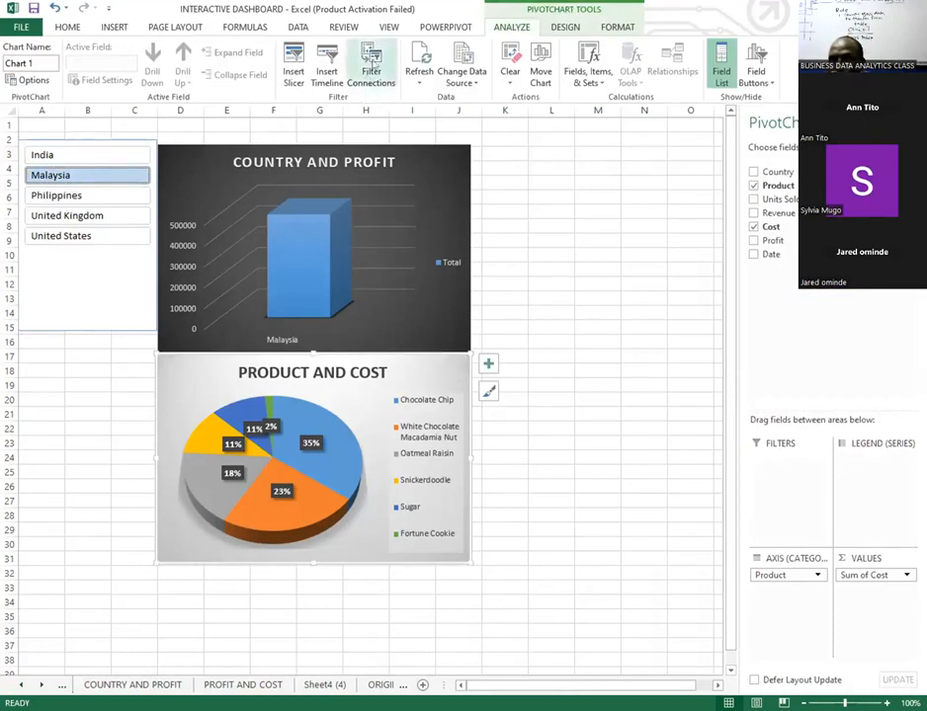
pyautogui.click(375, 77)
pyautogui.click(376, 329)
pyautogui.click(376, 342)
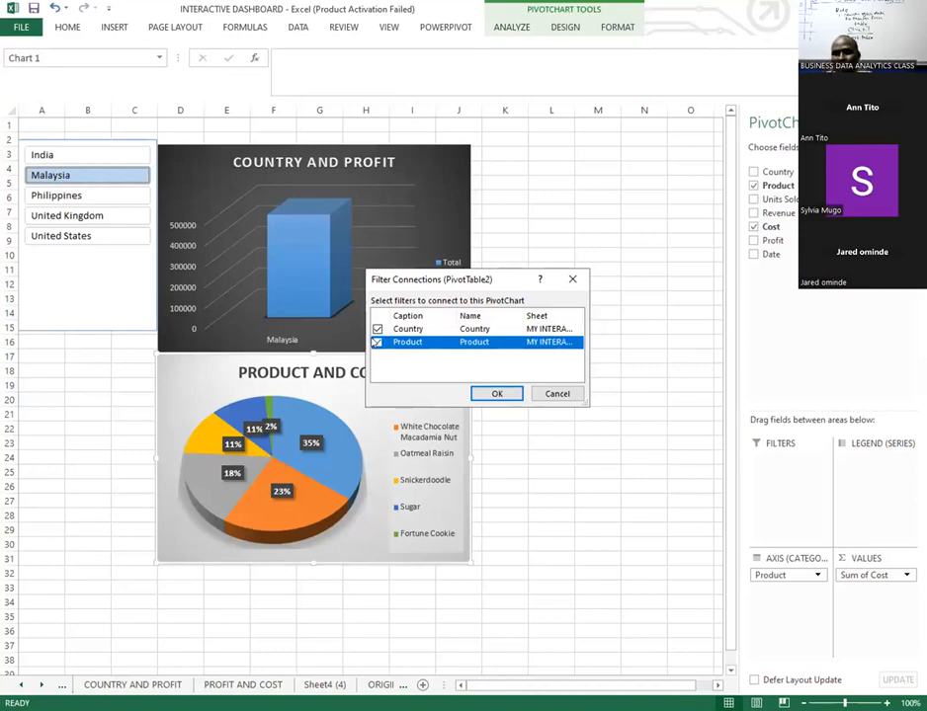
pyautogui.click(581, 395)
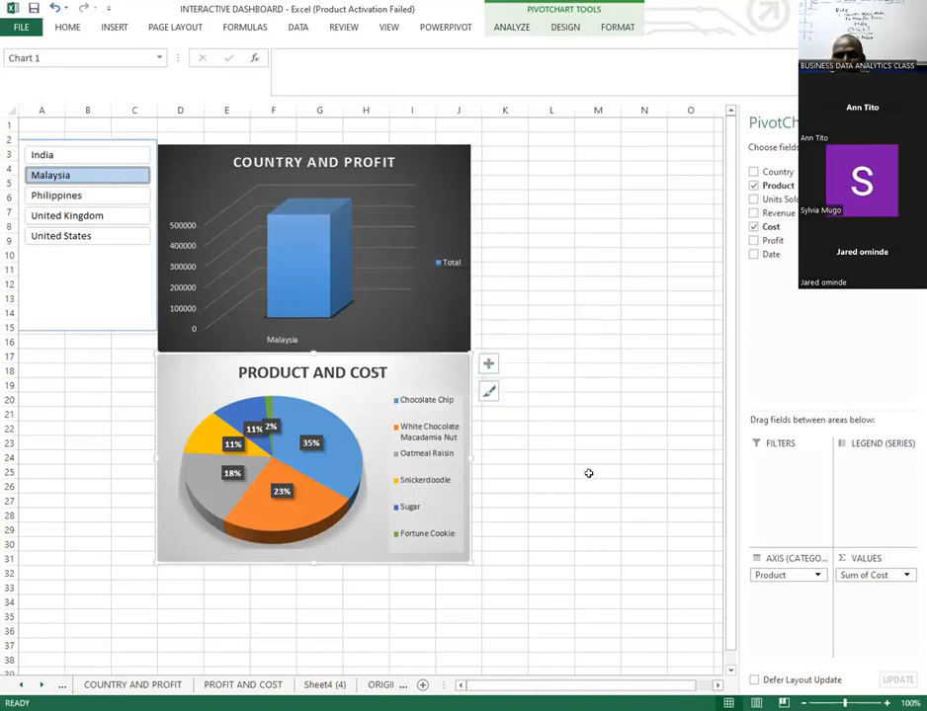
pyautogui.click(592, 472)
# - Try single-country filters such as India in the Country slicer, then reselect all the countries from India to United States
pyautogui.click(437, 192)
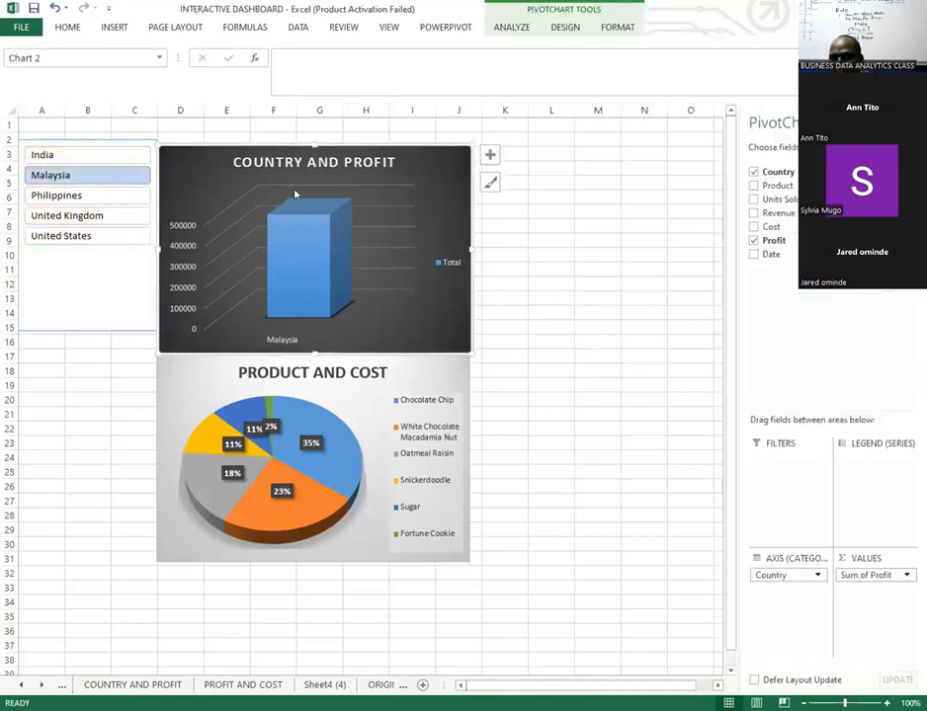
pyautogui.click(79, 195)
pyautogui.click(51, 158)
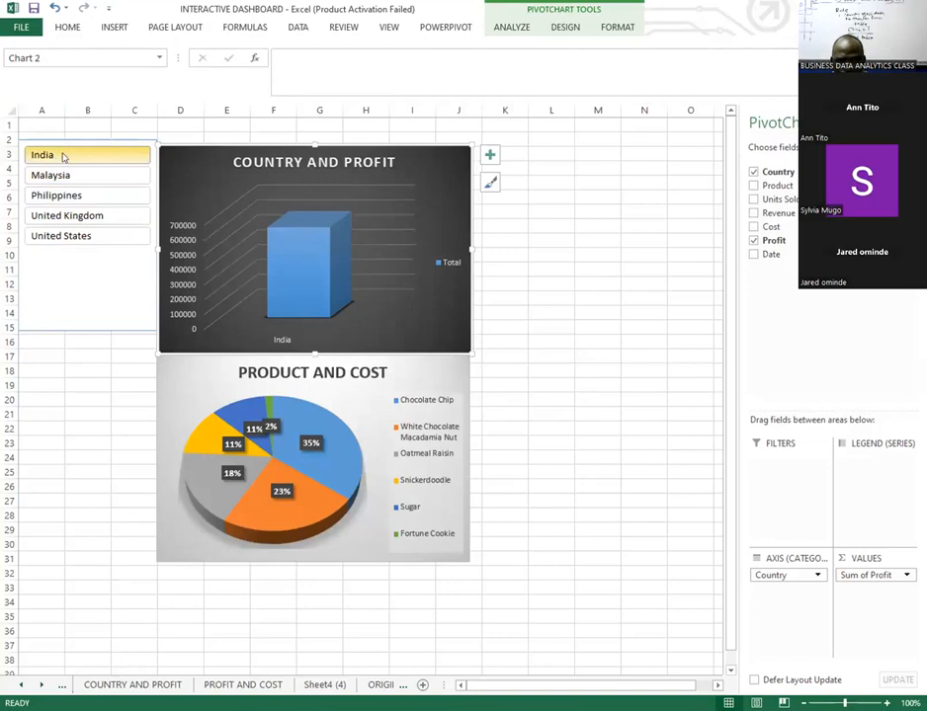
pyautogui.moveTo(54, 193); pyautogui.dragTo(54, 235)
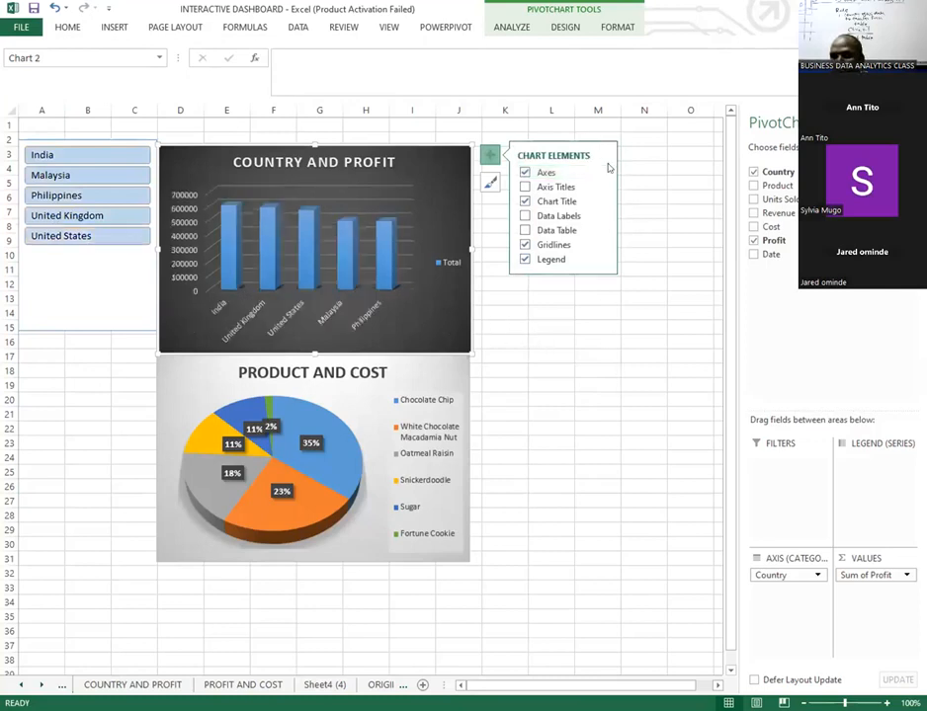
pyautogui.click(632, 457)
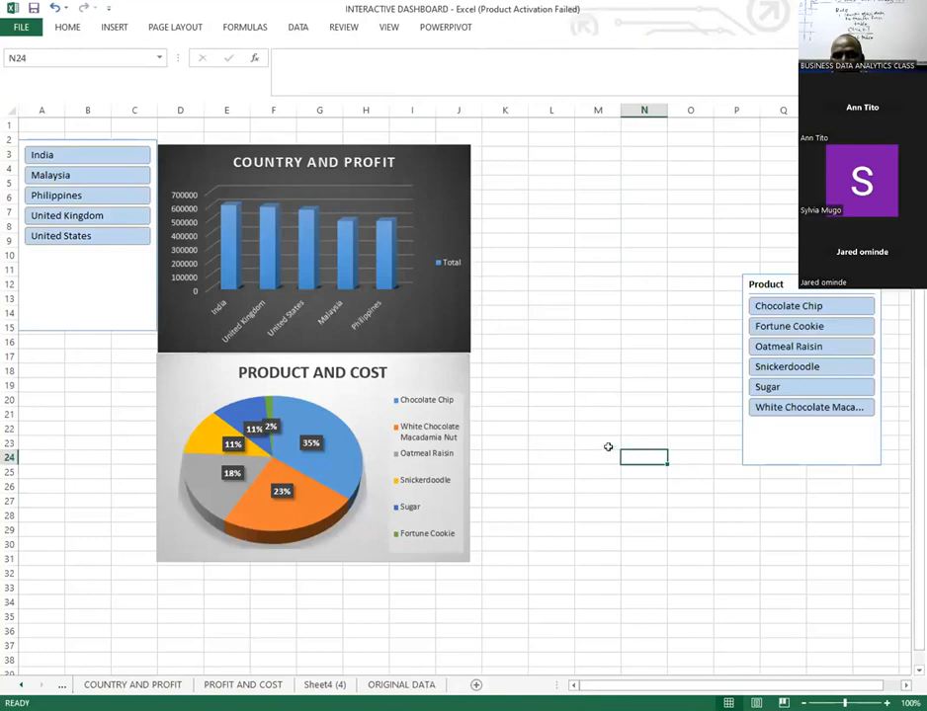
# - Filter the Country slicer to Malaysia and connect the product and cost chart to both the Country and Product slicers
pyautogui.click(49, 174)
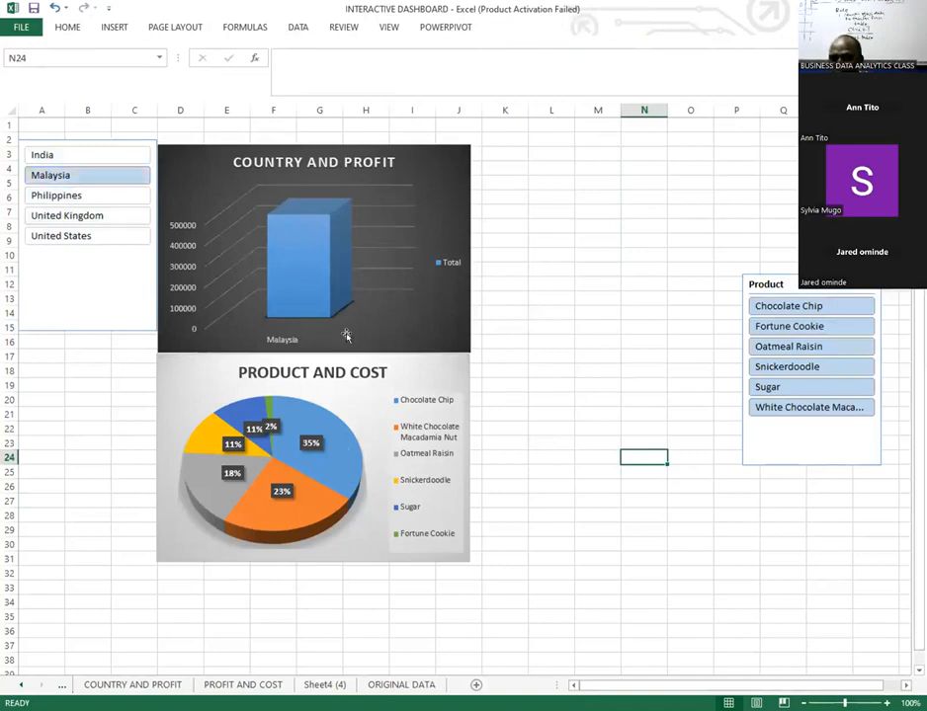
pyautogui.click(435, 366)
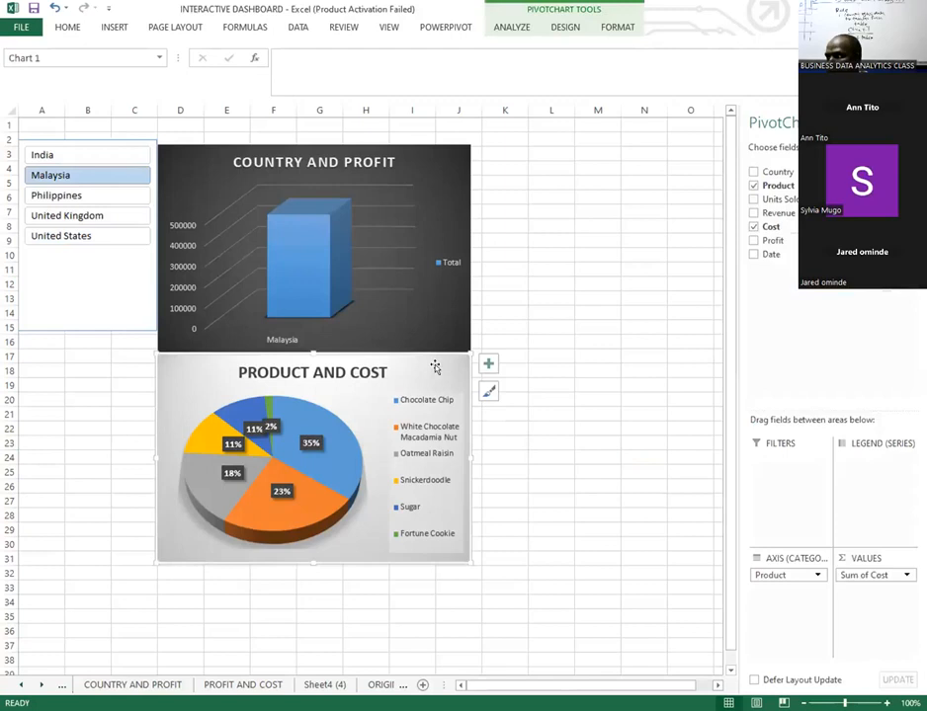
pyautogui.click(513, 29)
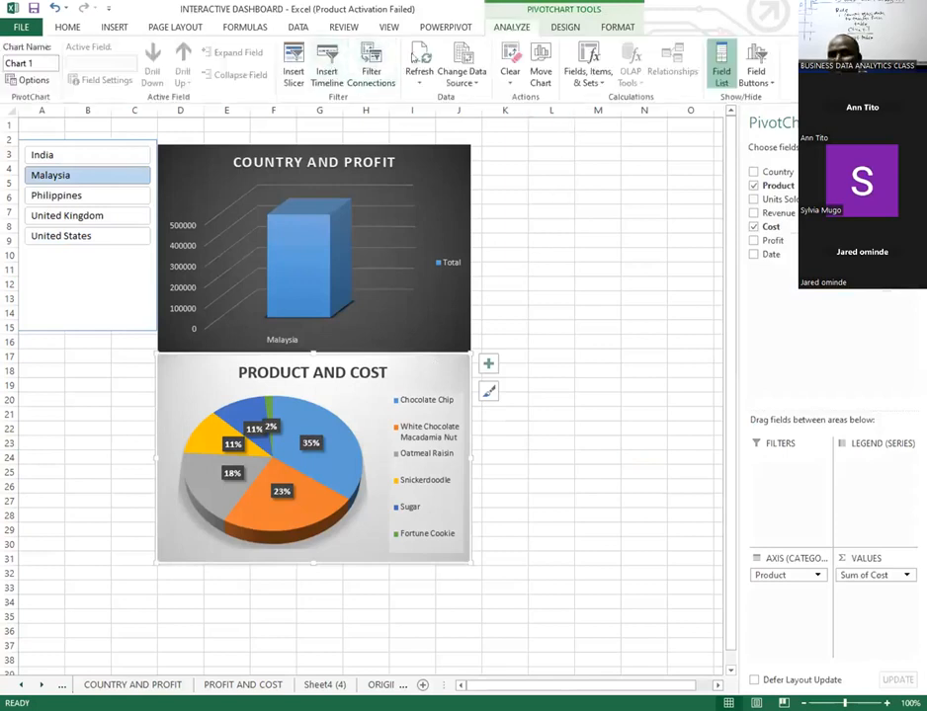
pyautogui.click(372, 84)
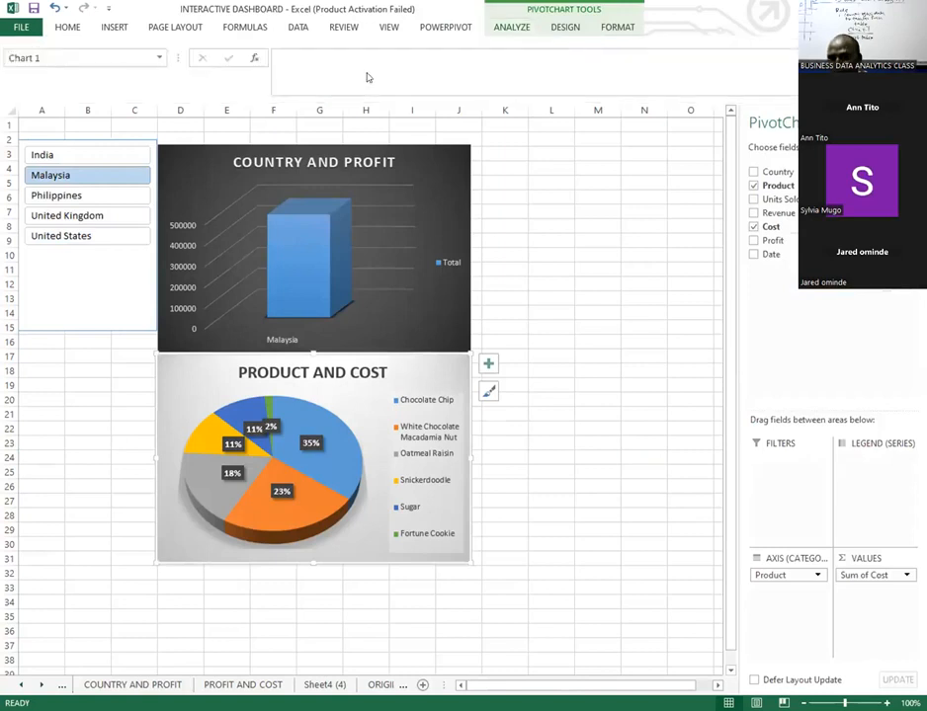
pyautogui.click(377, 329)
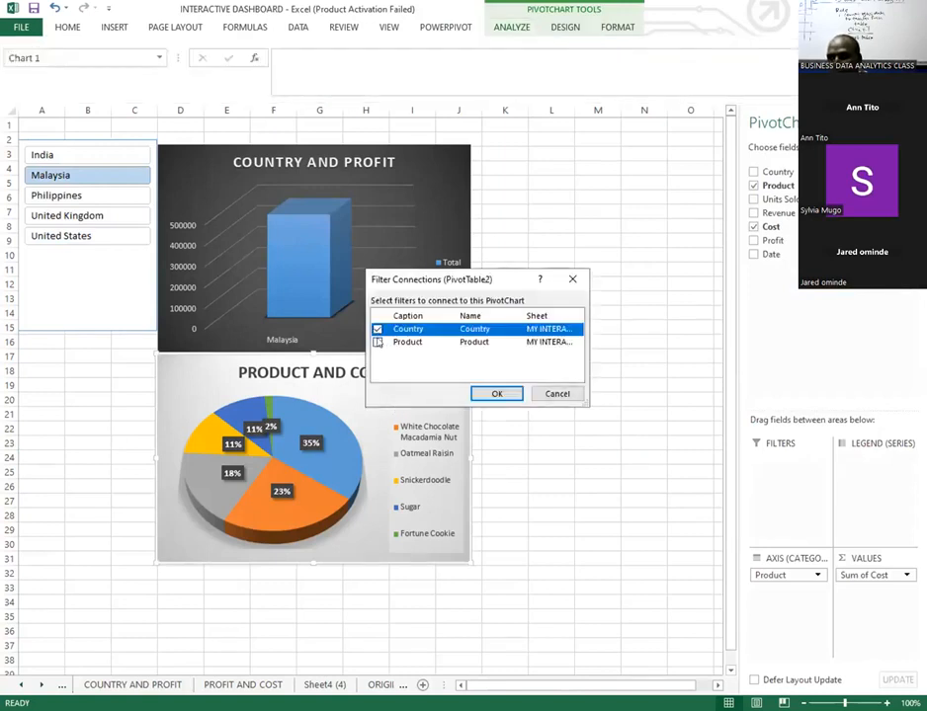
pyautogui.click(377, 342)
pyautogui.click(498, 395)
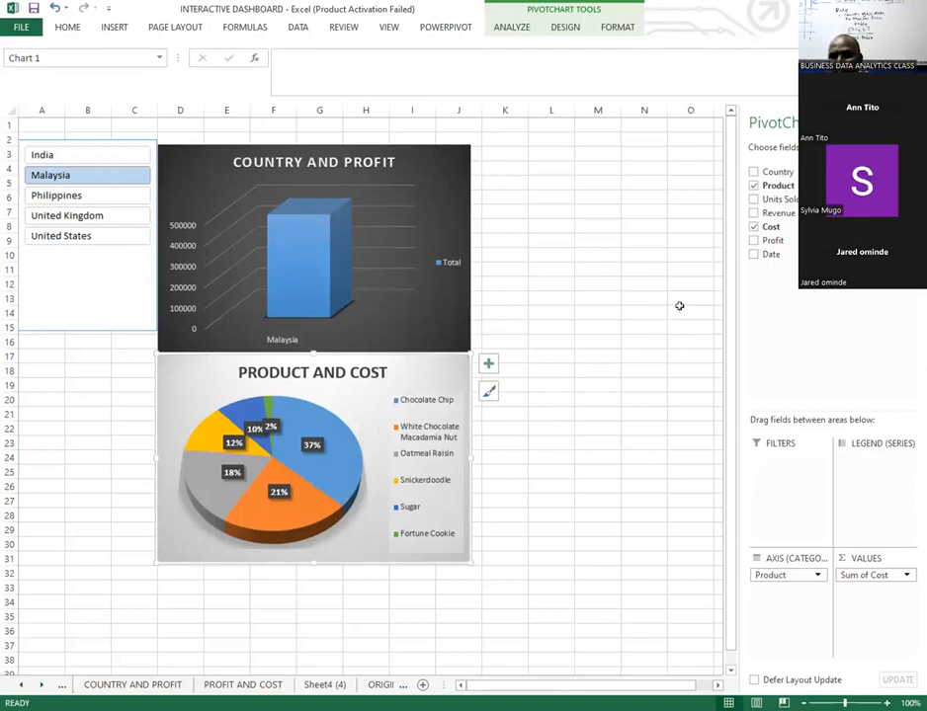
# - Try the Country slicer on both charts by filtering to India, Malaysia, United Kingdom and United States in turn
pyautogui.click(46, 157)
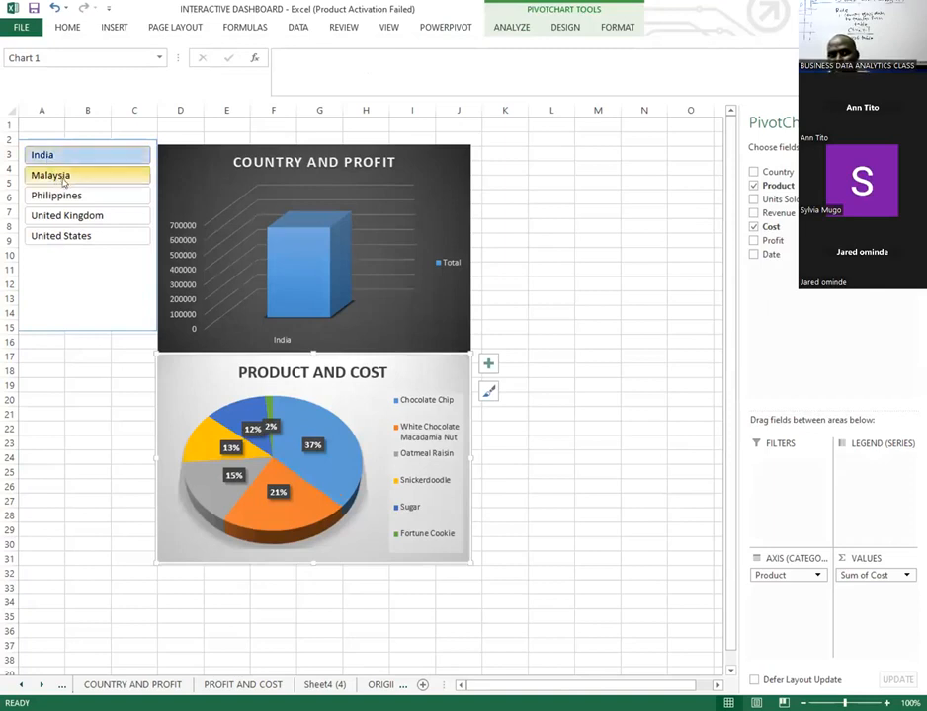
pyautogui.click(66, 177)
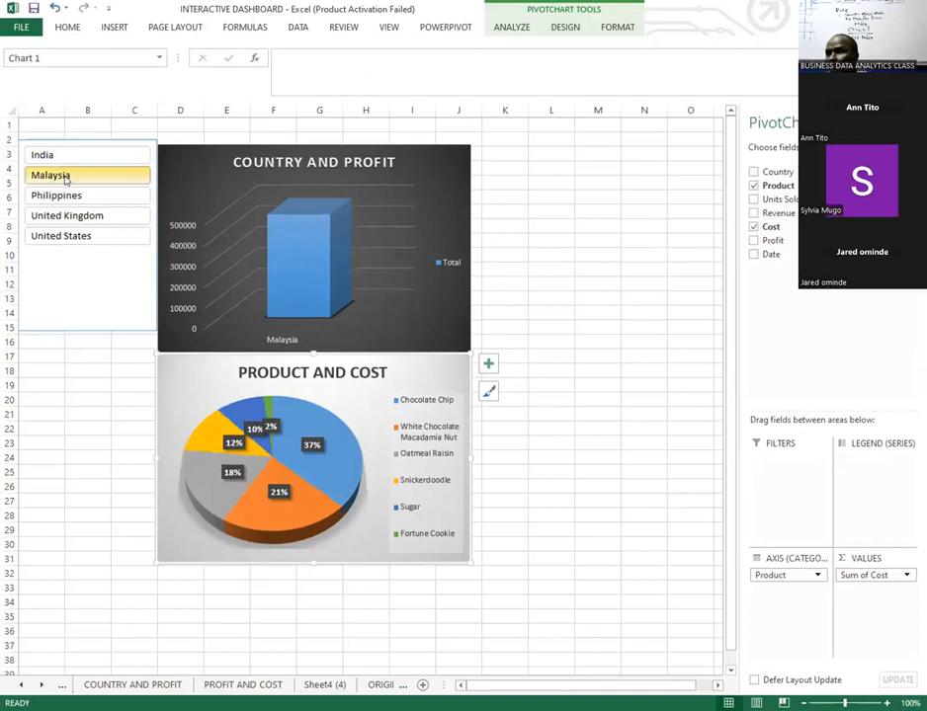
pyautogui.click(59, 216)
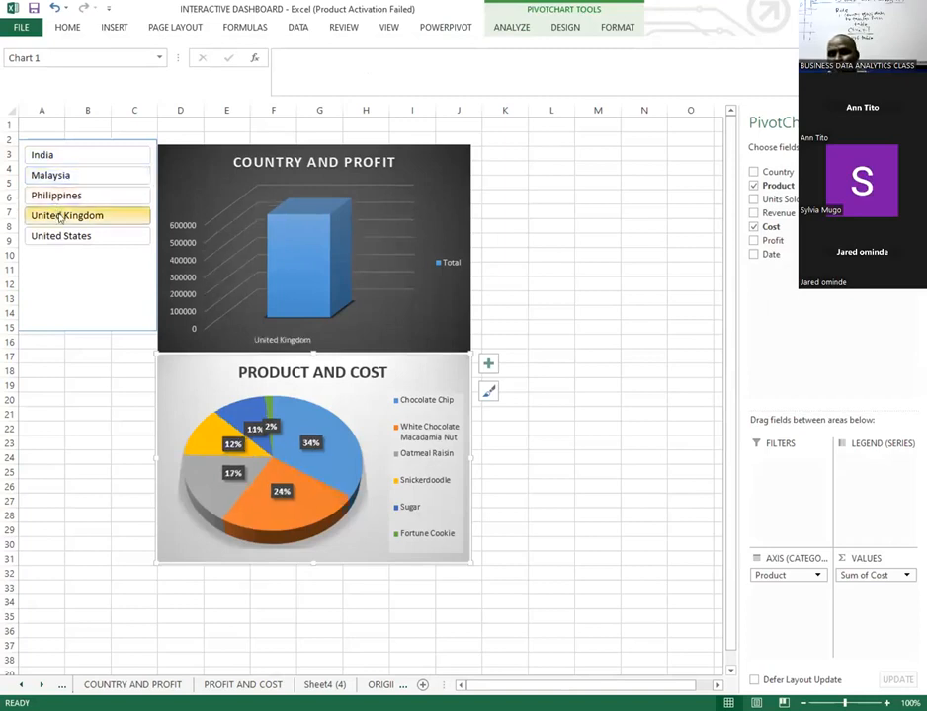
pyautogui.click(69, 239)
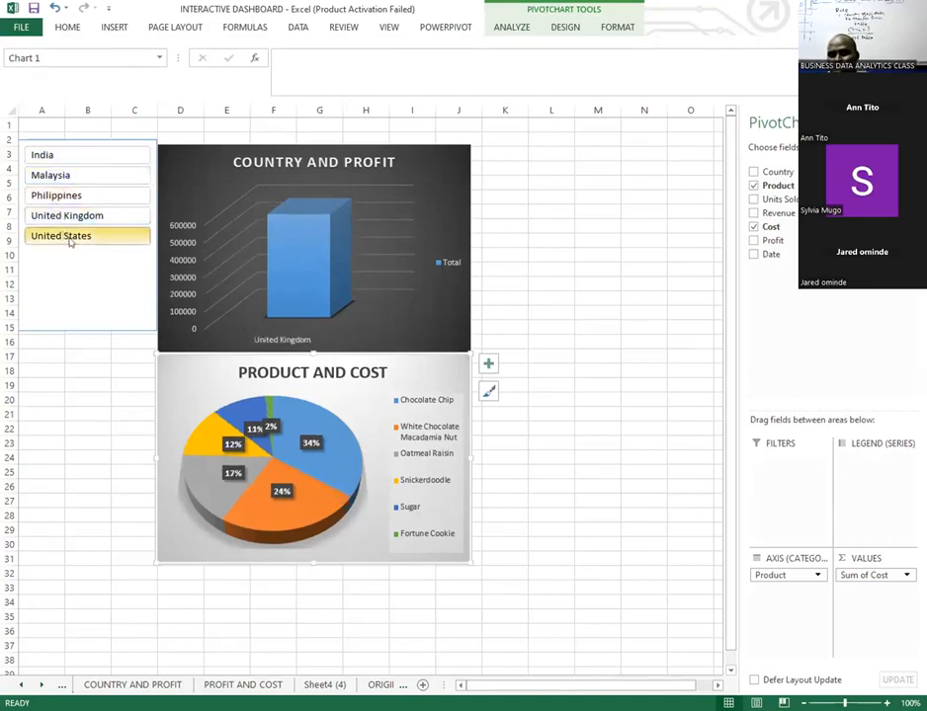
pyautogui.click(599, 369)
# - Place the Product slicer over columns A–C directly below the country buttons and hide its header in the slicer settings
pyautogui.moveTo(791, 284); pyautogui.dragTo(88, 279)
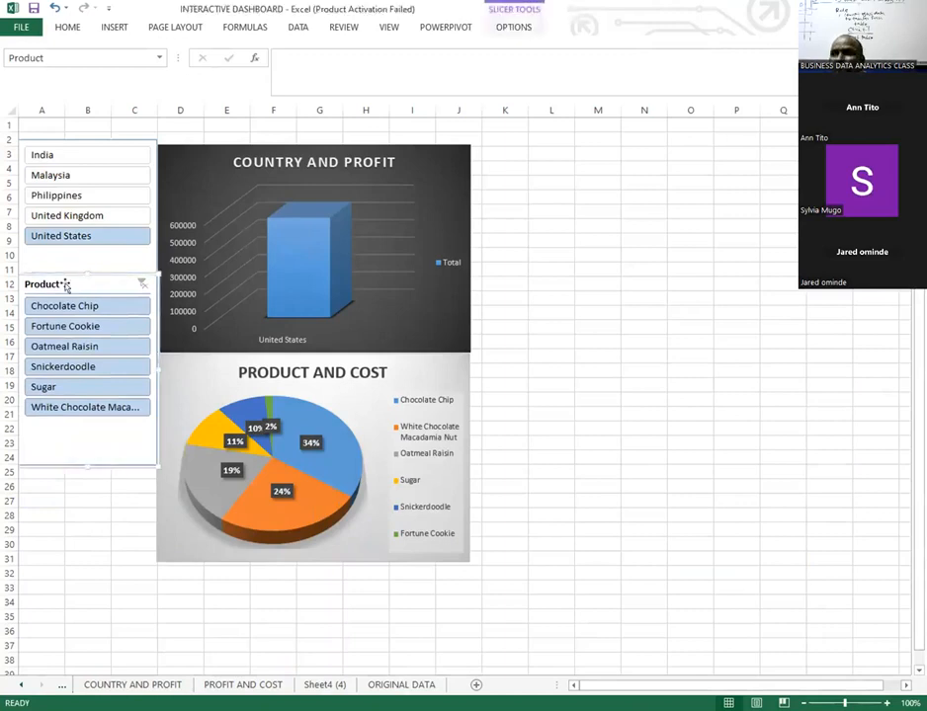
pyautogui.rightClick(71, 440)
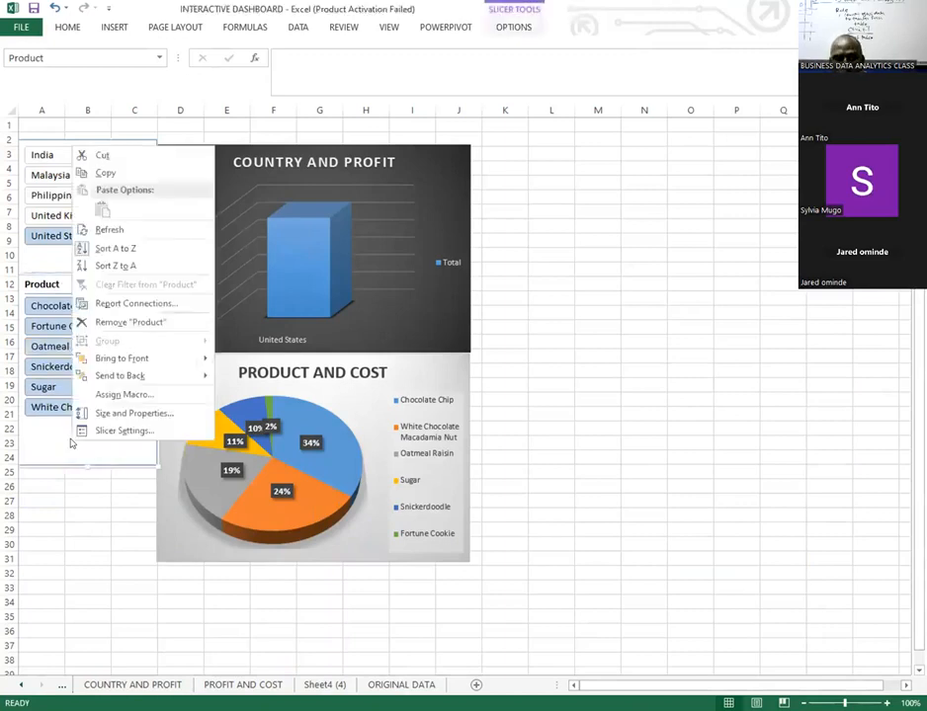
pyautogui.click(122, 432)
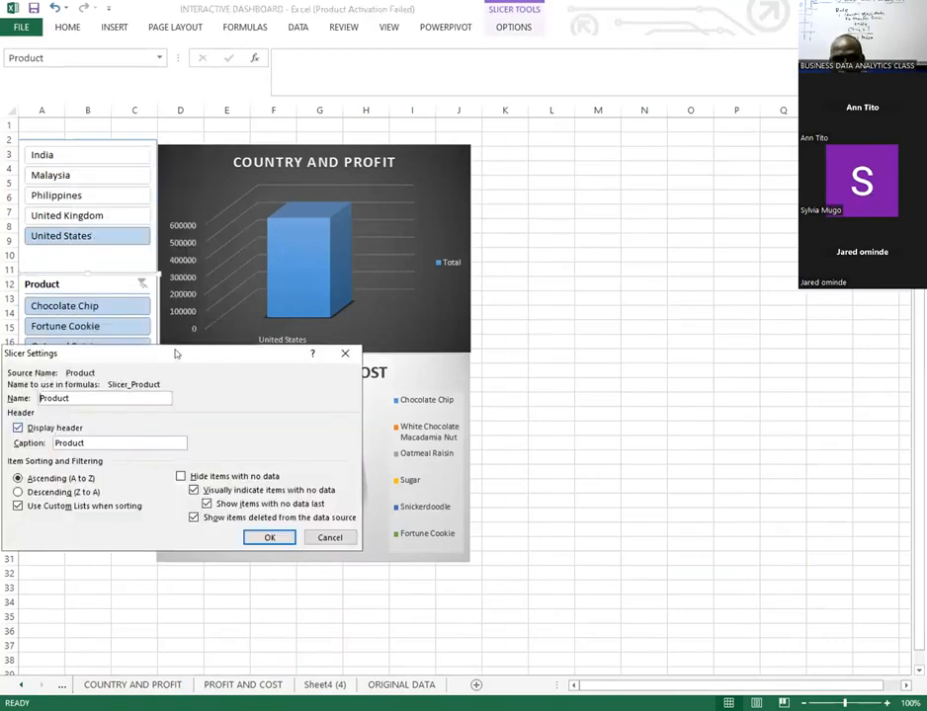
pyautogui.moveTo(176, 353); pyautogui.dragTo(269, 330)
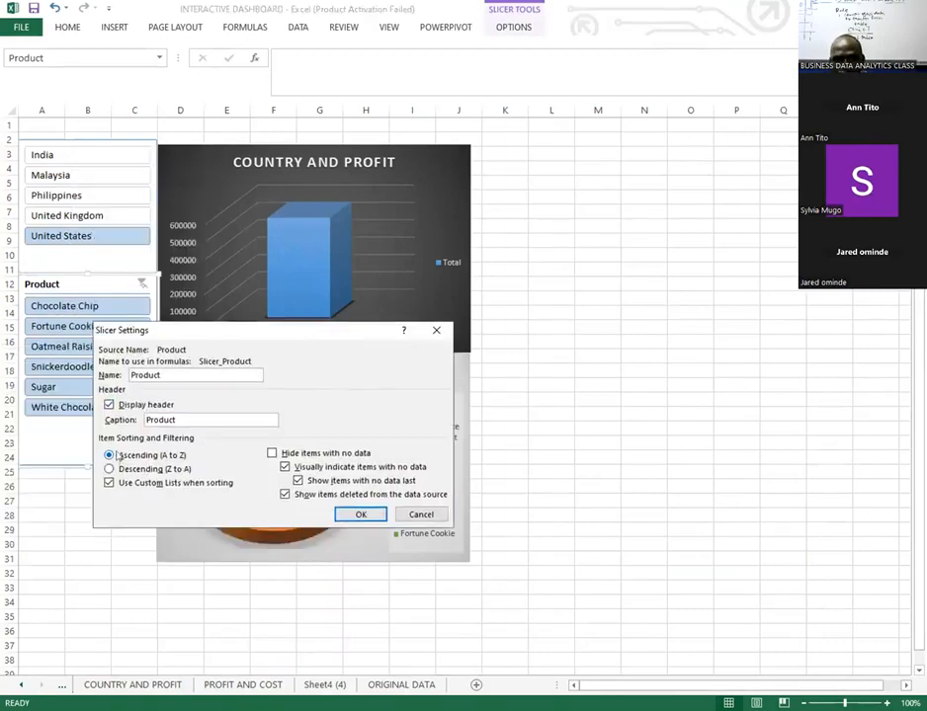
pyautogui.click(108, 405)
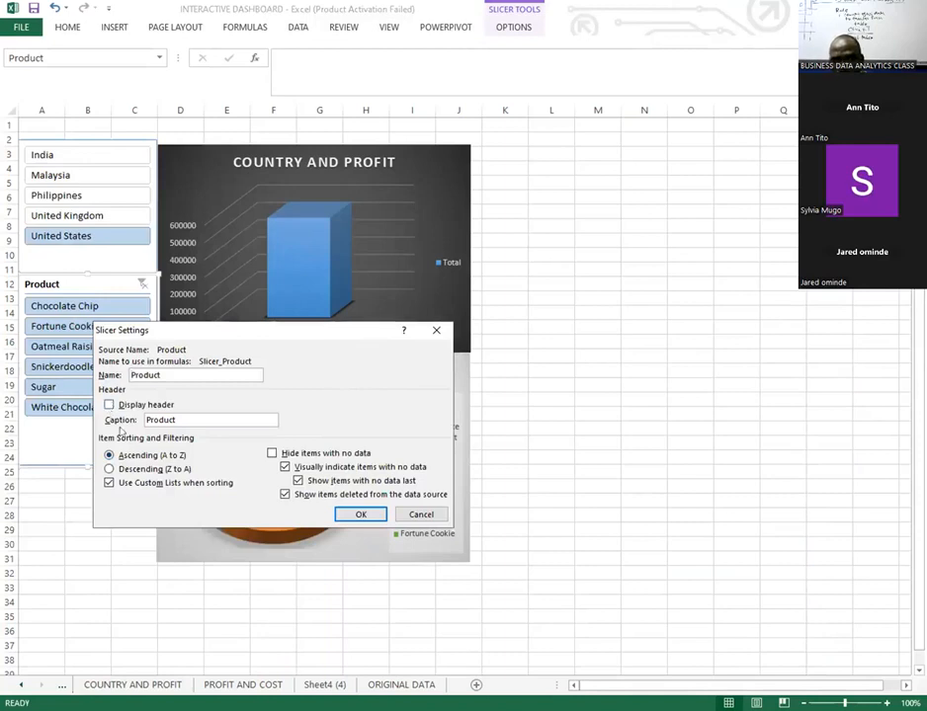
pyautogui.click(360, 514)
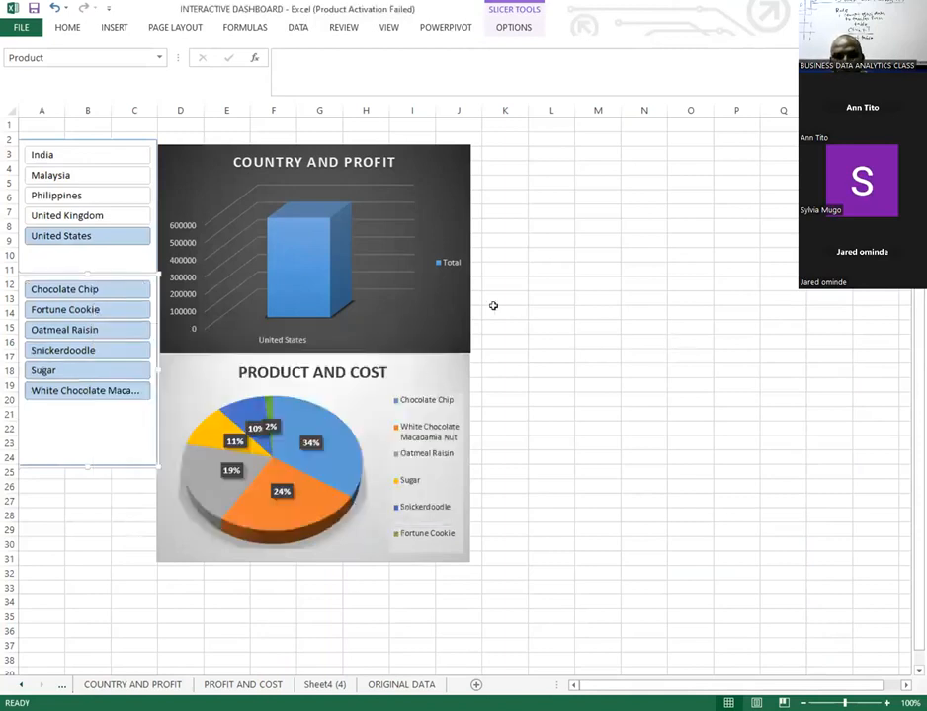
# - Try the Product slicer on both charts with Chocolate Chip, Oatmeal Raisin, Sugar and White Chocolate Macadamia Nut in turn
pyautogui.click(84, 288)
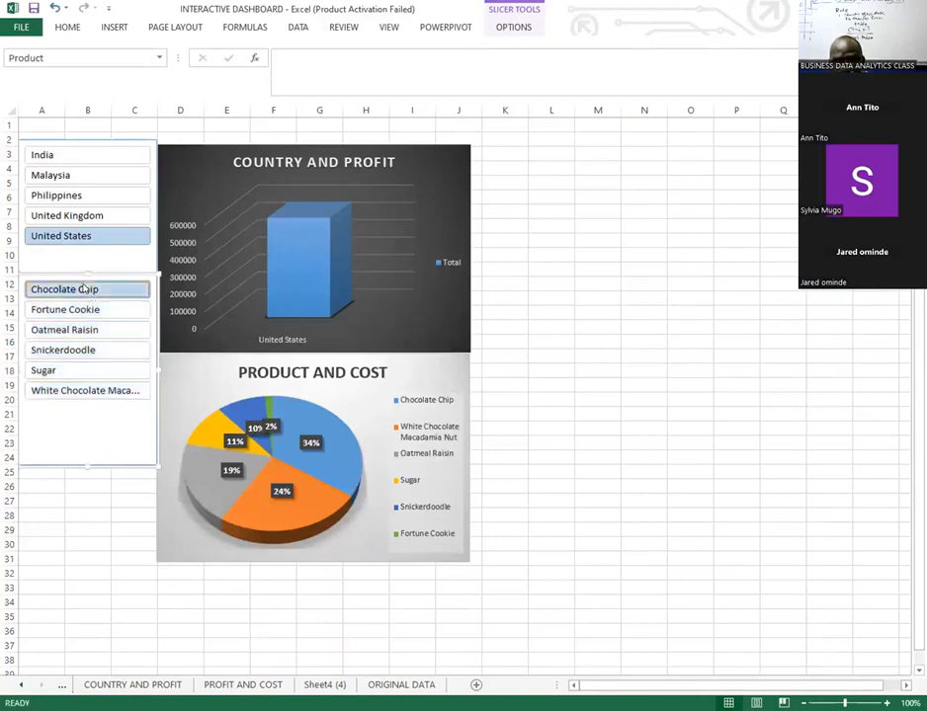
pyautogui.click(85, 329)
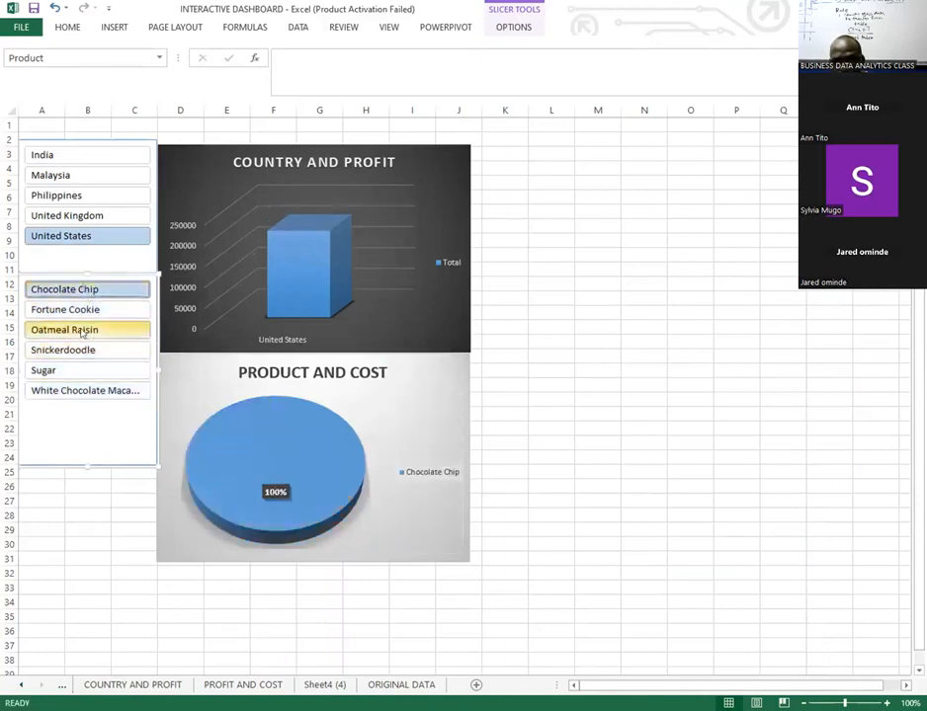
pyautogui.click(64, 371)
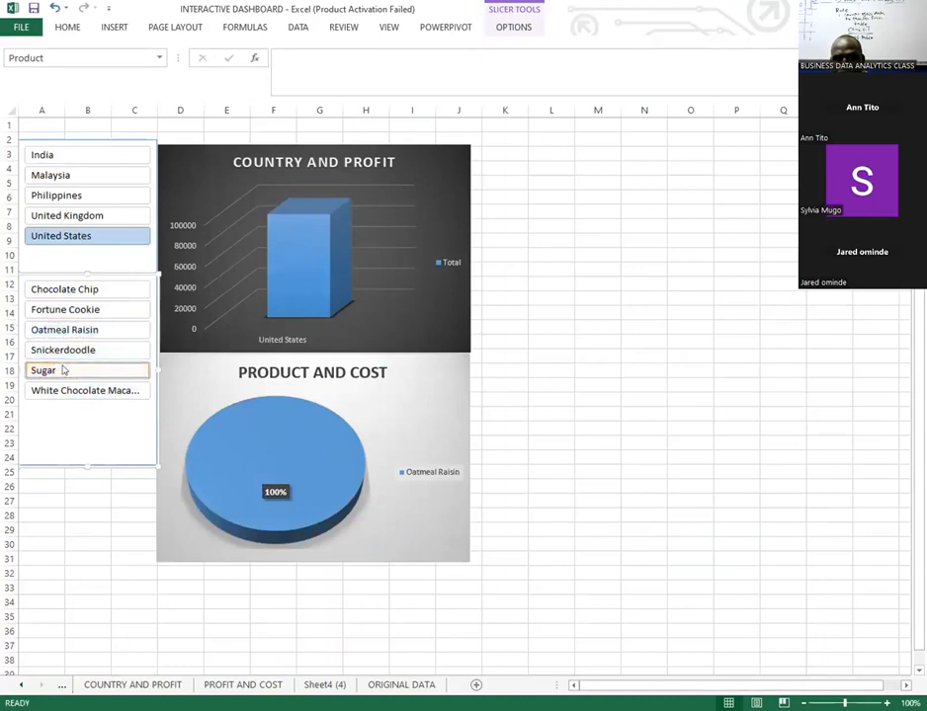
pyautogui.click(72, 391)
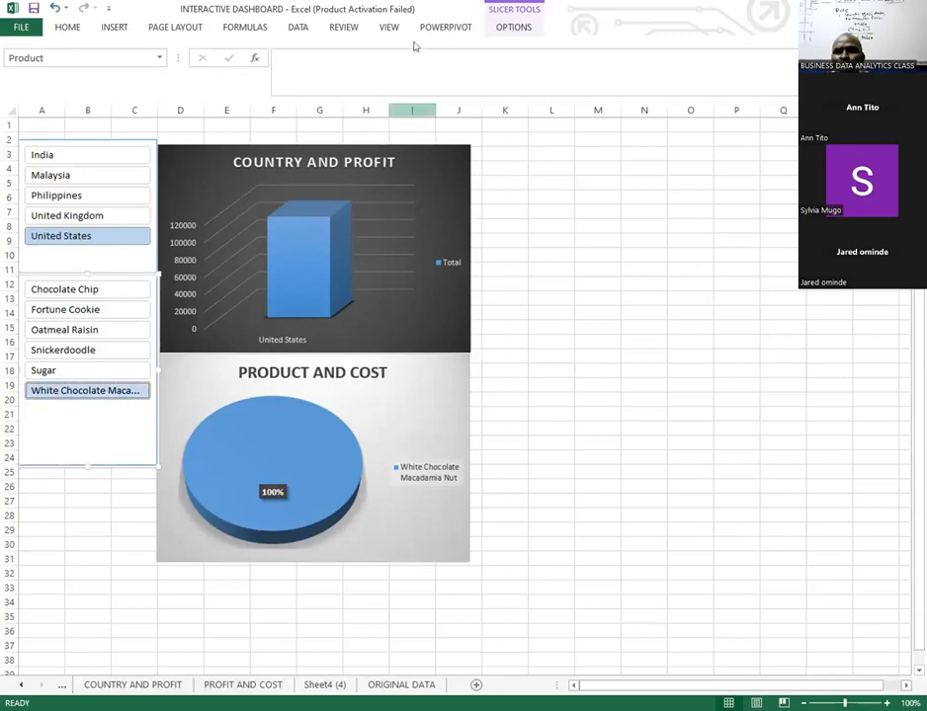
# - Add United Kingdom, Philippines, Malaysia and India to the United States selection in the Country slicer
pyautogui.click(444, 182)
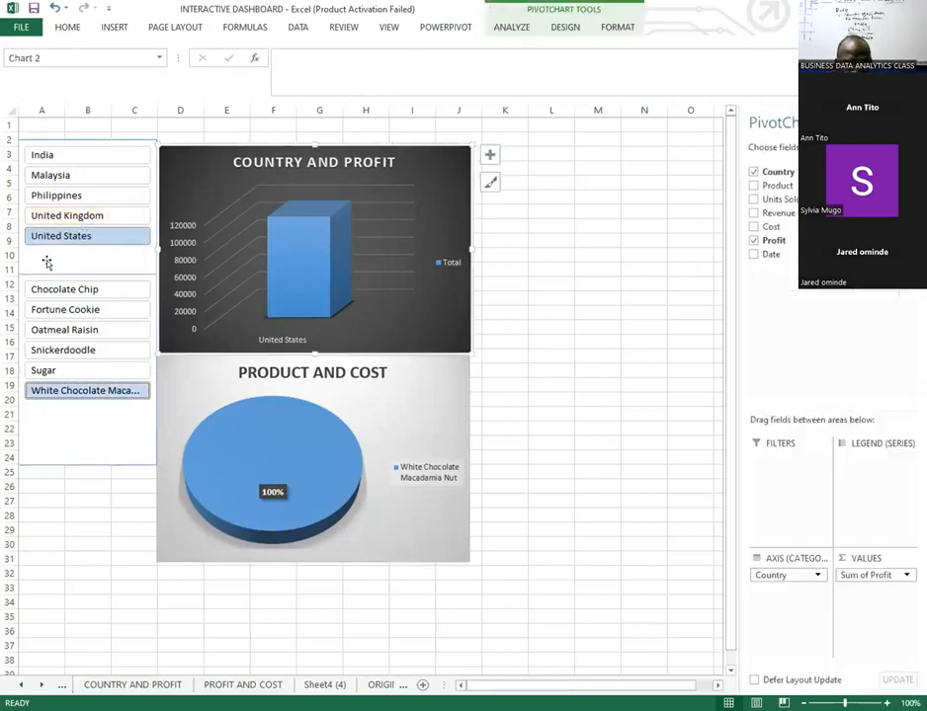
pyautogui.keyDown('ctrl'); pyautogui.click(74, 217); pyautogui.keyUp('ctrl')
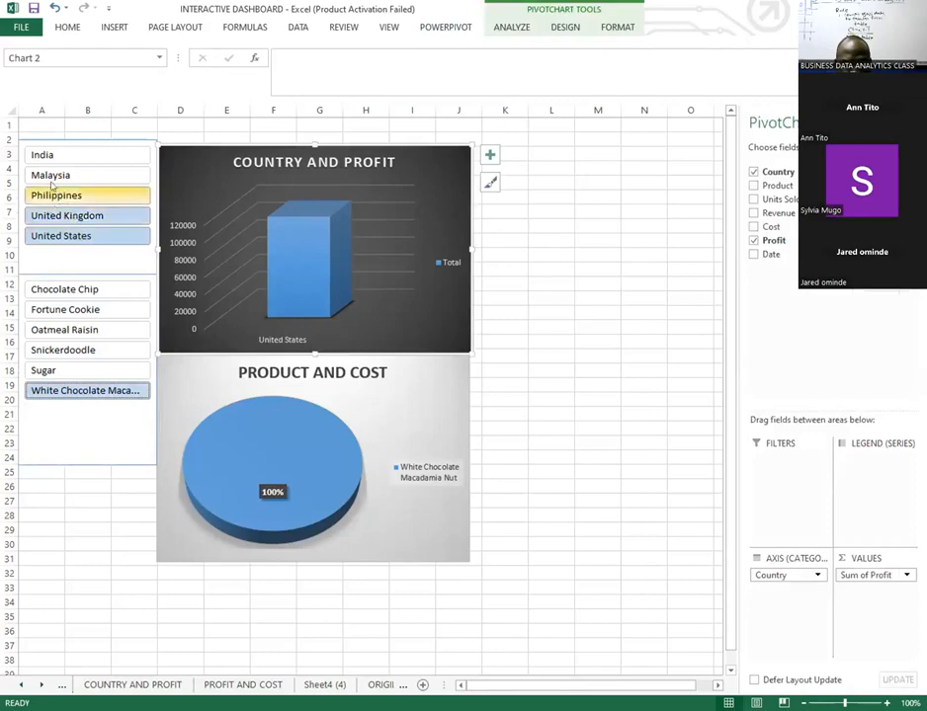
pyautogui.keyDown('ctrl'); pyautogui.click(55, 195); pyautogui.keyUp('ctrl')
pyautogui.keyDown('ctrl'); pyautogui.click(52, 175); pyautogui.keyUp('ctrl')
pyautogui.keyDown('ctrl'); pyautogui.click(44, 155); pyautogui.keyUp('ctrl')
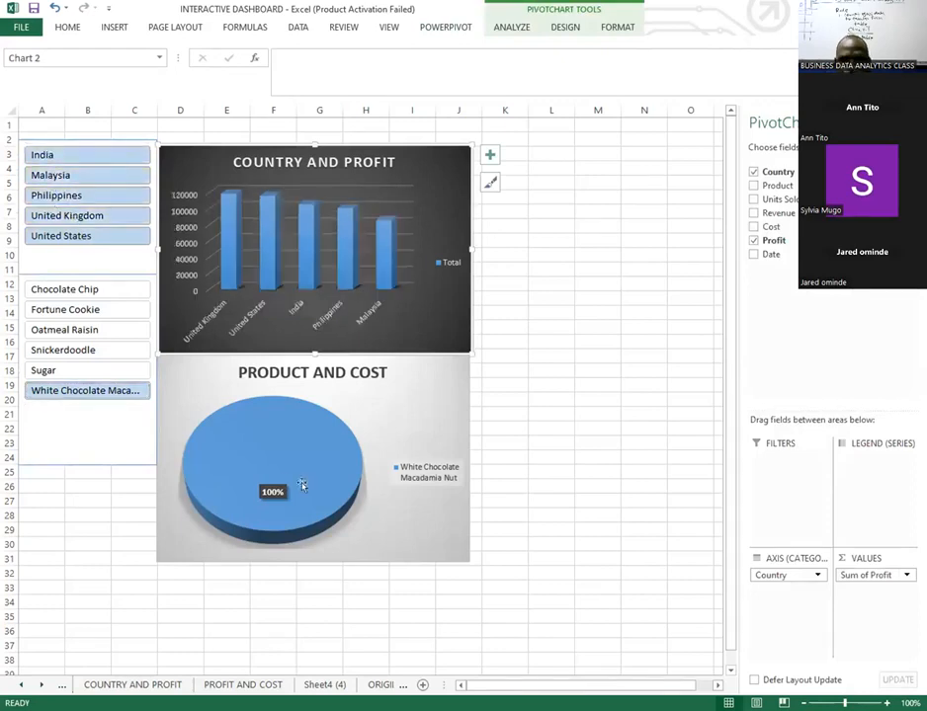
# - Add Sugar, Snickerdoodle, Oatmeal Raisin, Fortune Cookie and Chocolate Chip to the Product slicer's selection so all products are included
pyautogui.click(50, 373)
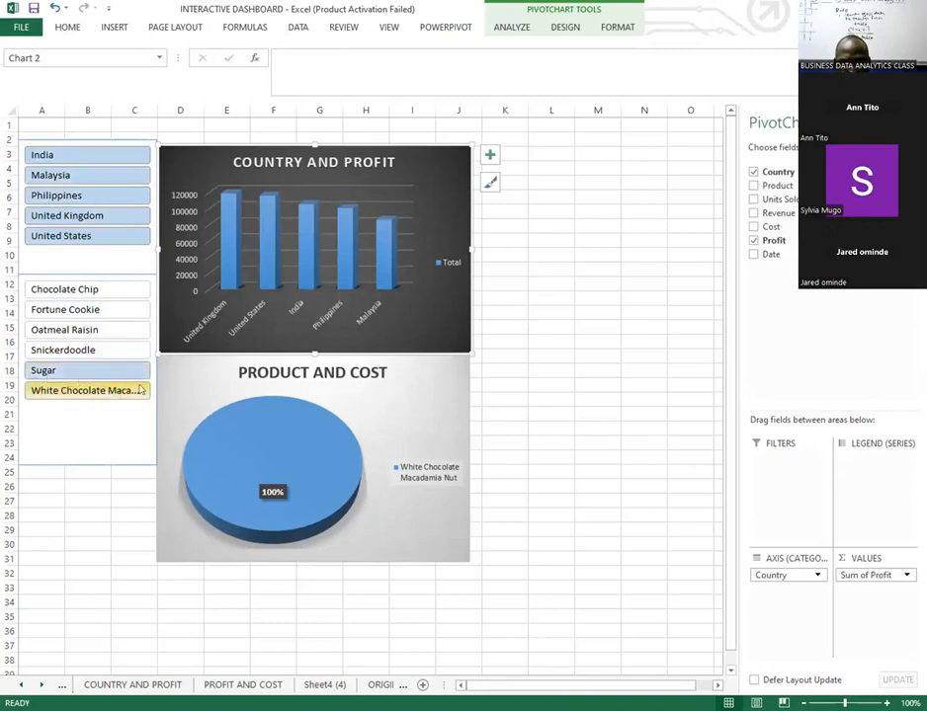
pyautogui.keyDown('ctrl'); pyautogui.click(81, 351); pyautogui.keyUp('ctrl')
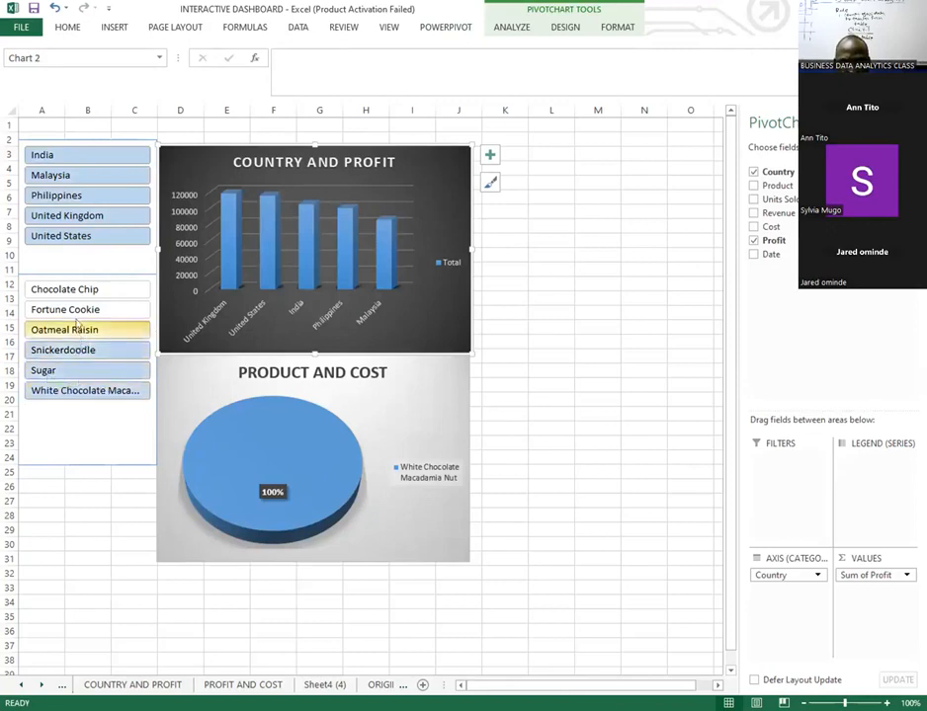
pyautogui.keyDown('ctrl'); pyautogui.click(64, 329); pyautogui.keyUp('ctrl')
pyautogui.keyDown('ctrl'); pyautogui.click(64, 309); pyautogui.keyUp('ctrl')
pyautogui.keyDown('ctrl'); pyautogui.click(64, 289); pyautogui.keyUp('ctrl')
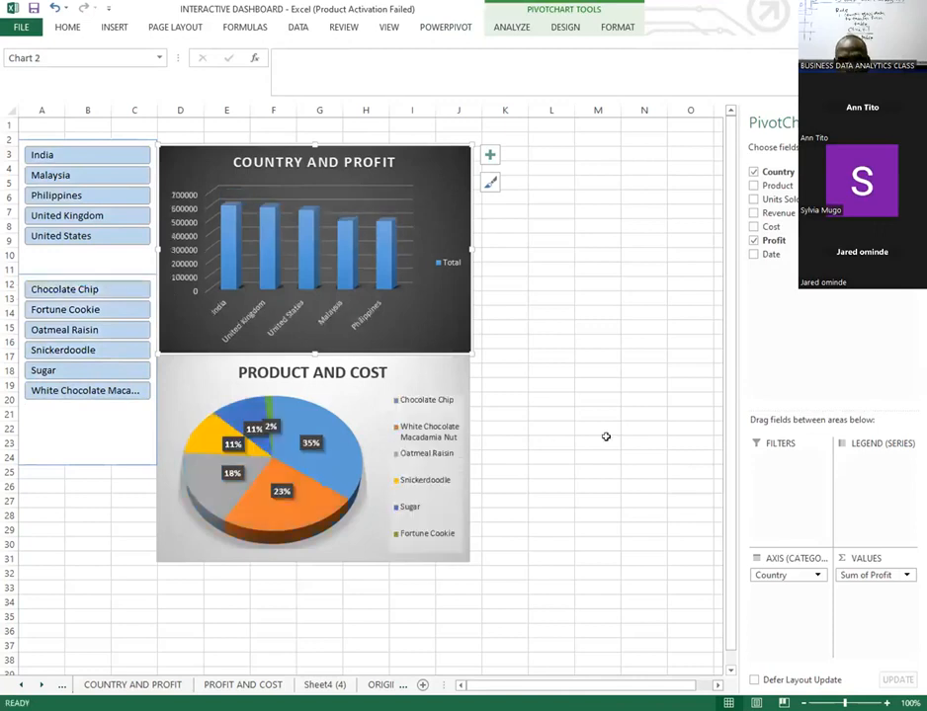
# - Insert a Date timeline from the product and cost chart and place it beside the country and profit chart from column K
pyautogui.click(448, 373)
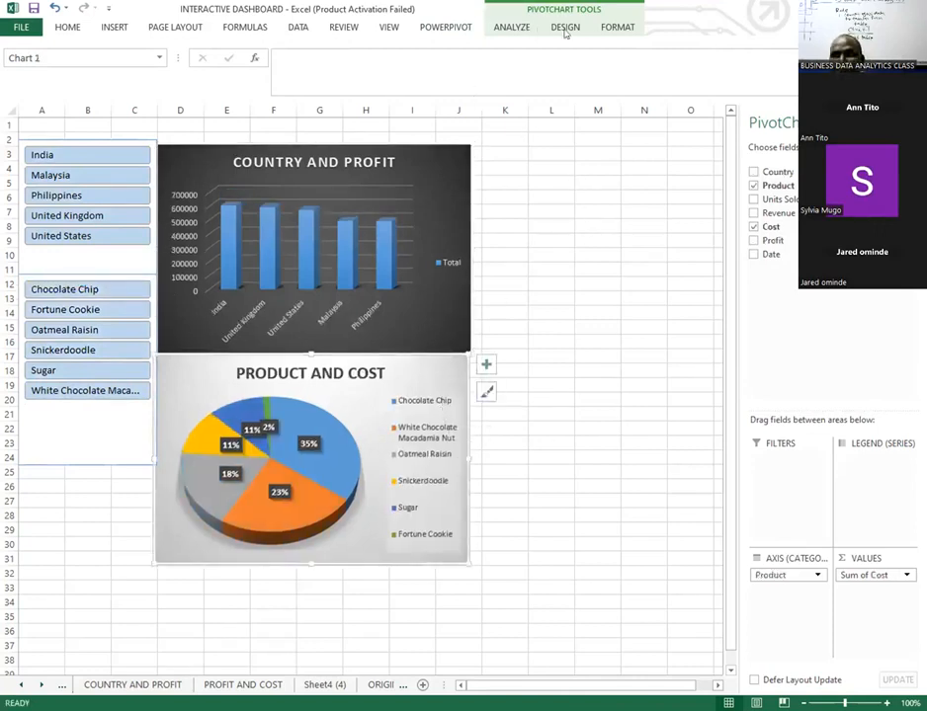
pyautogui.click(512, 28)
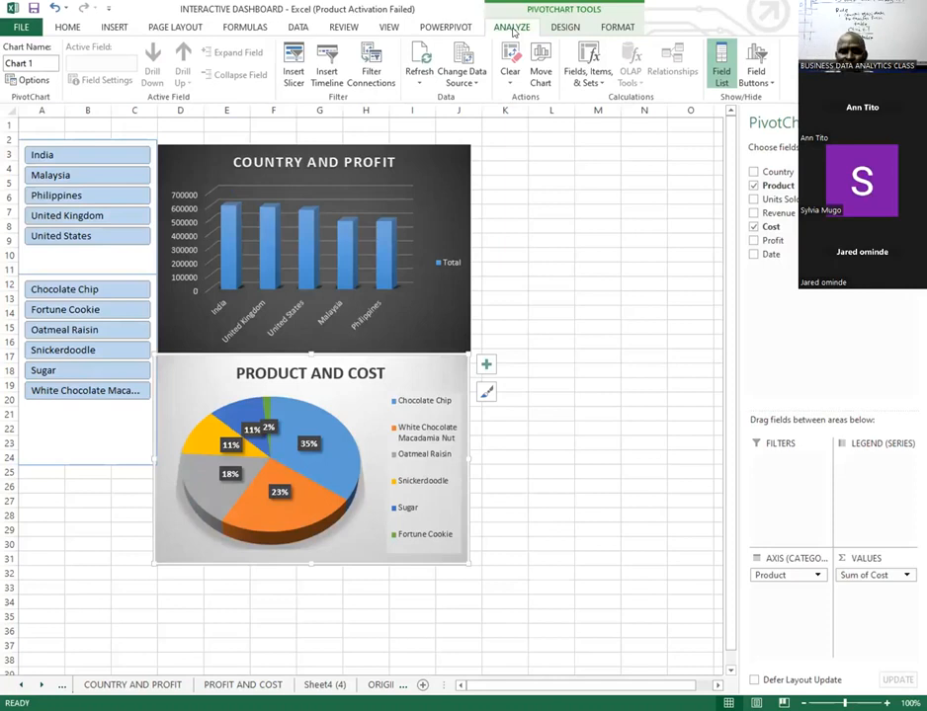
pyautogui.click(329, 74)
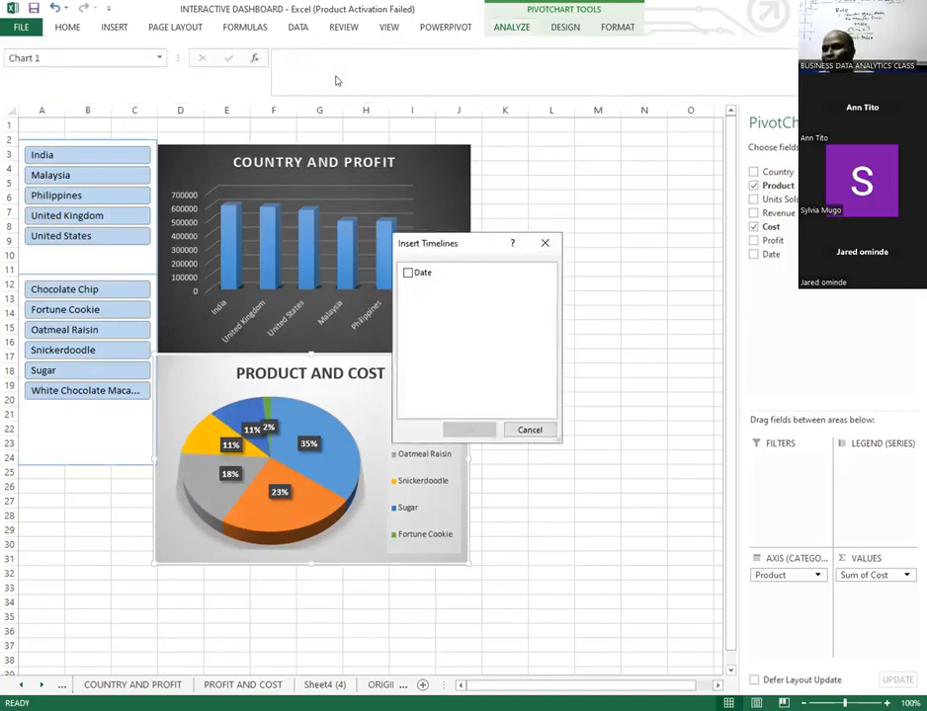
pyautogui.click(407, 272)
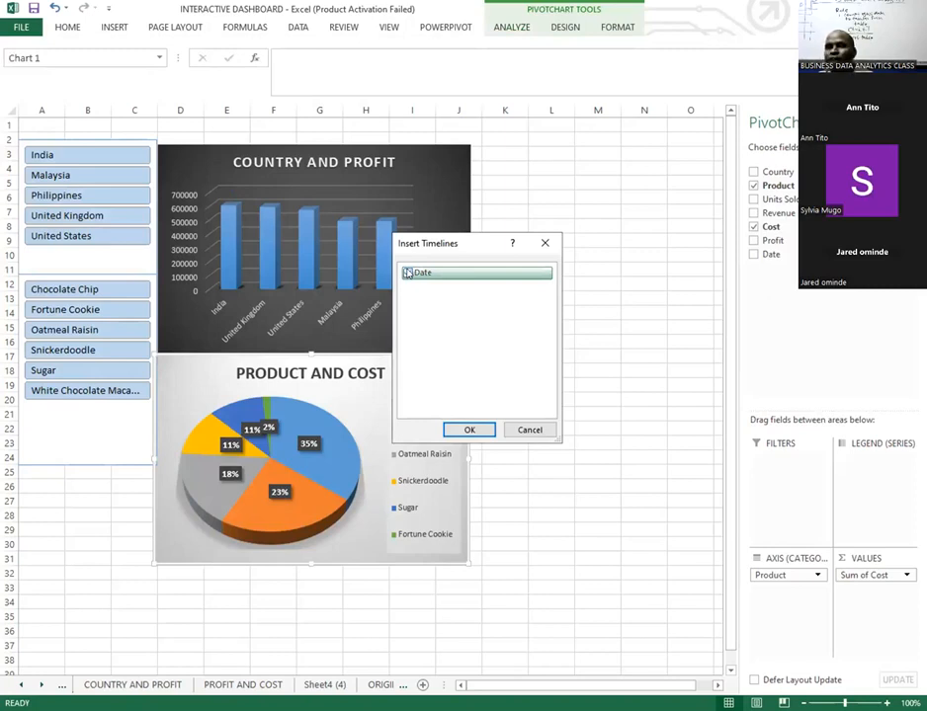
pyautogui.click(470, 429)
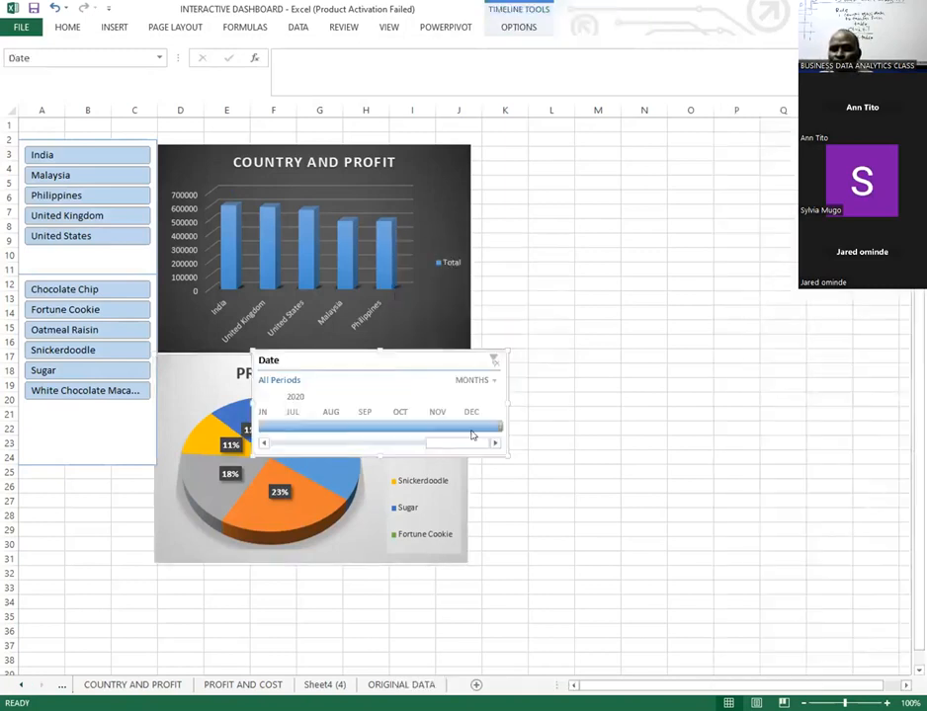
pyautogui.moveTo(398, 358); pyautogui.dragTo(618, 152)
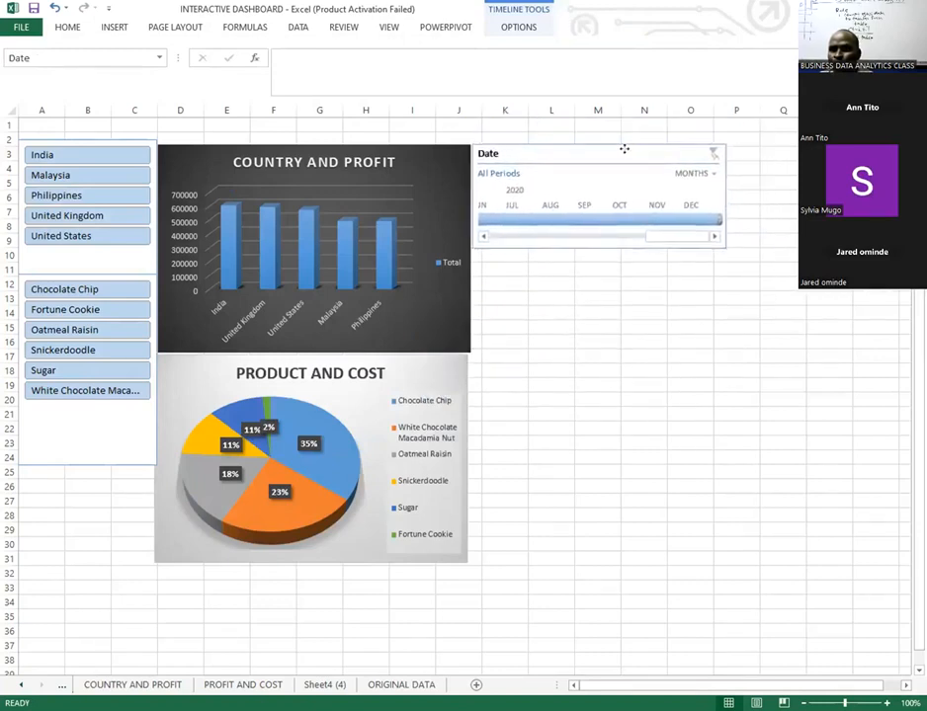
# - Filter the Date timeline to Jun 2020 and shift it slightly away from the country and profit chart, over columns K–P
pyautogui.click(483, 210)
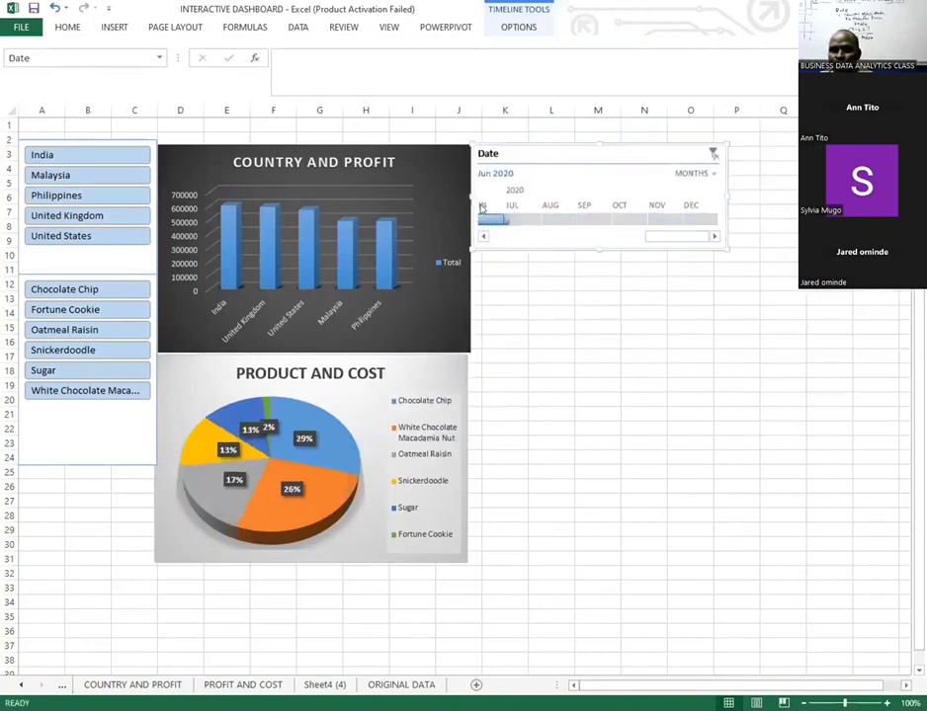
pyautogui.moveTo(590, 149); pyautogui.dragTo(617, 147)
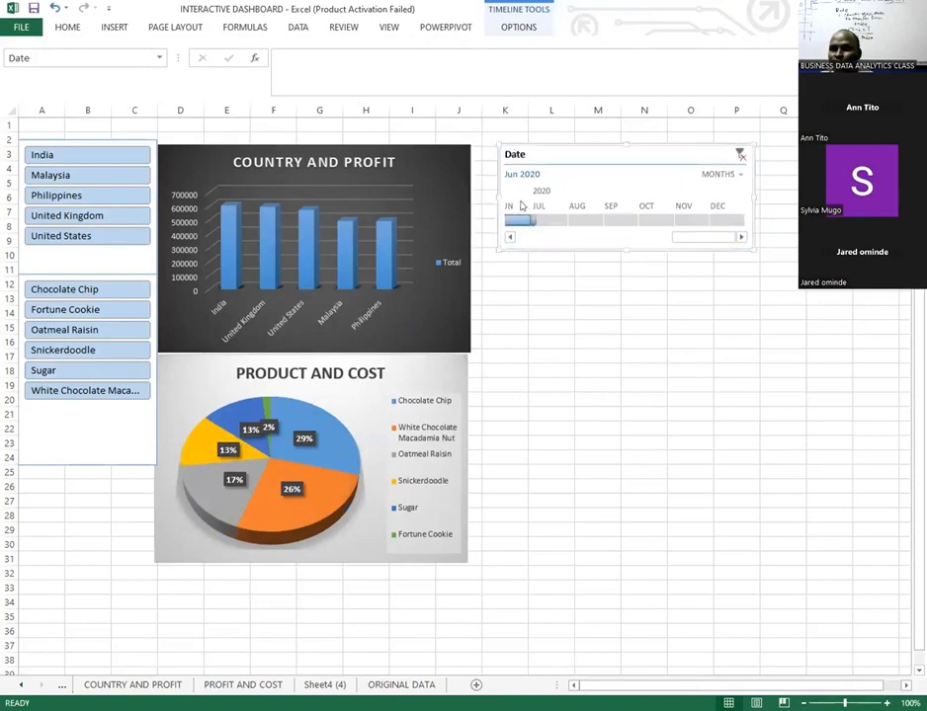
pyautogui.moveTo(529, 215); pyautogui.dragTo(537, 209)
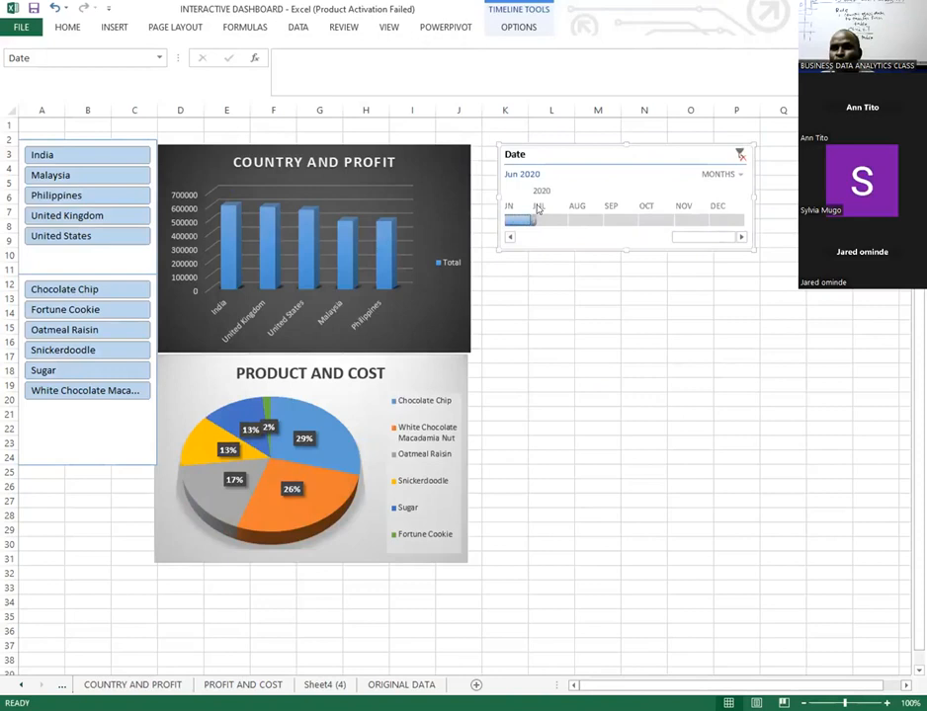
# - Filter the Date timeline to Jul 2020, followed by Aug 2020
pyautogui.click(537, 208)
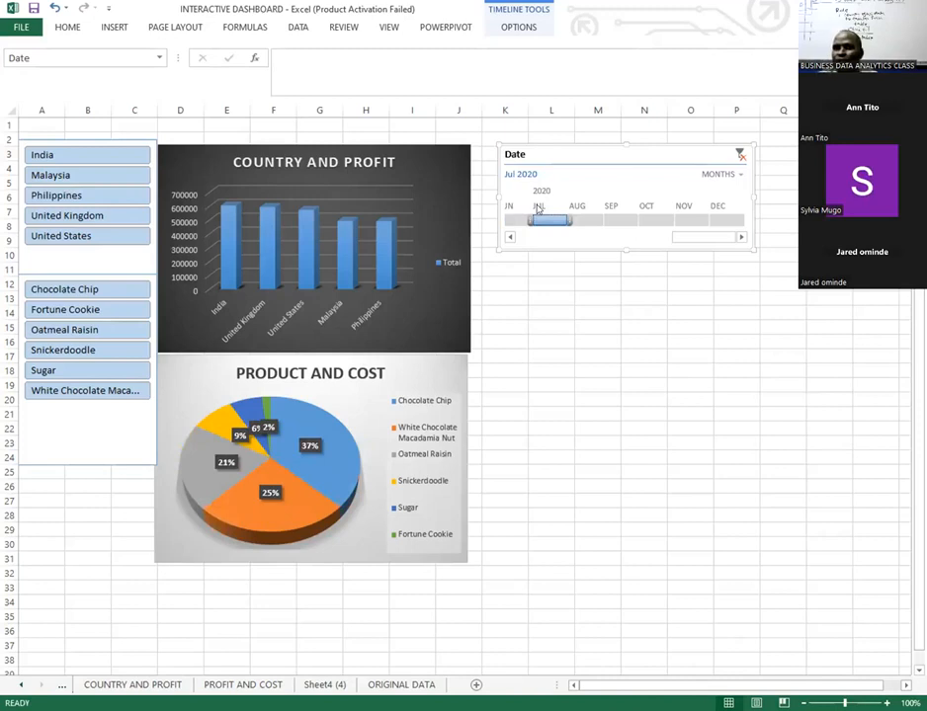
pyautogui.click(577, 207)
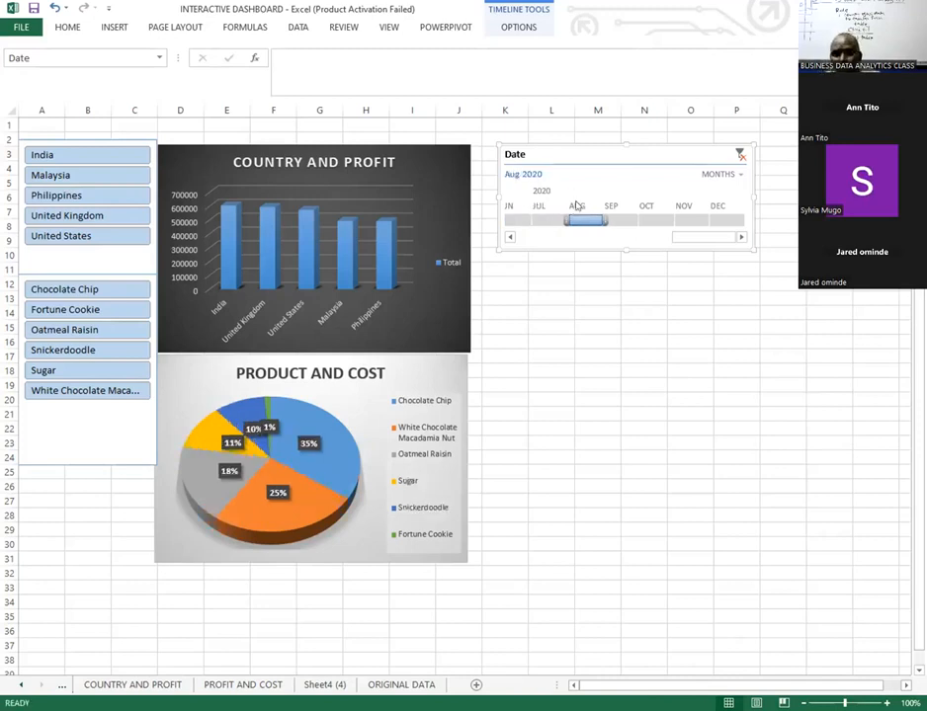
# - Connect the country and profit chart to the Date timeline through its filter connections
pyautogui.click(436, 175)
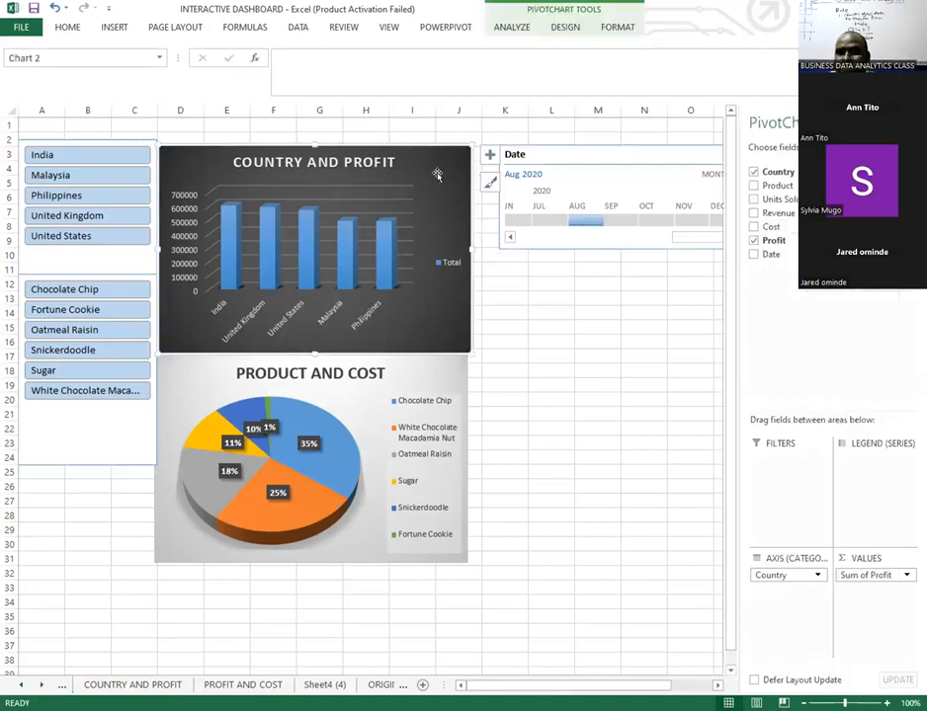
pyautogui.click(506, 28)
pyautogui.click(371, 71)
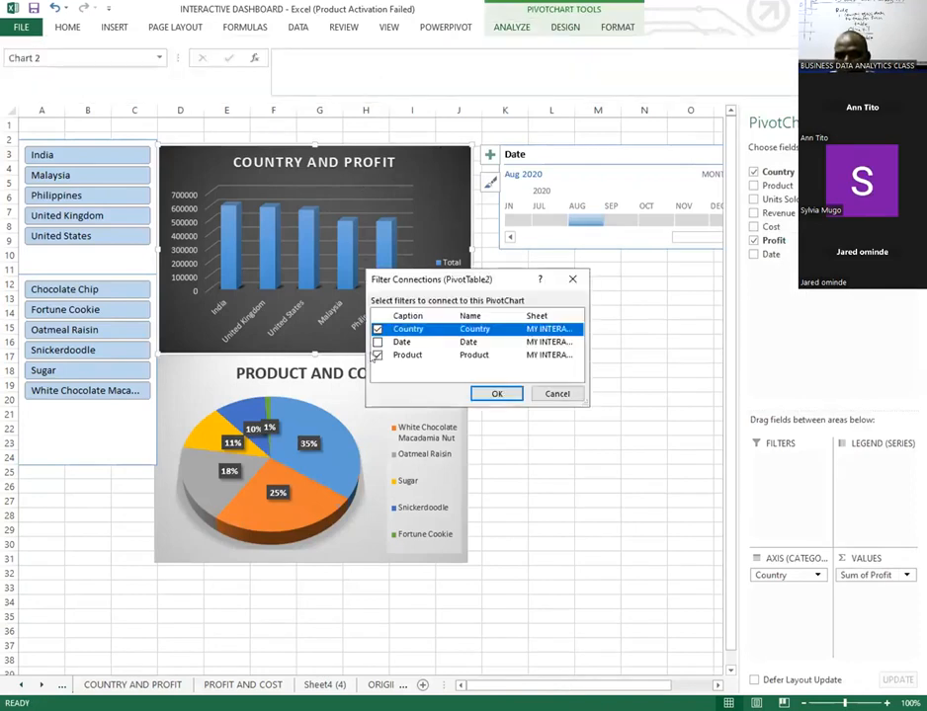
pyautogui.click(376, 343)
pyautogui.click(377, 341)
pyautogui.click(510, 395)
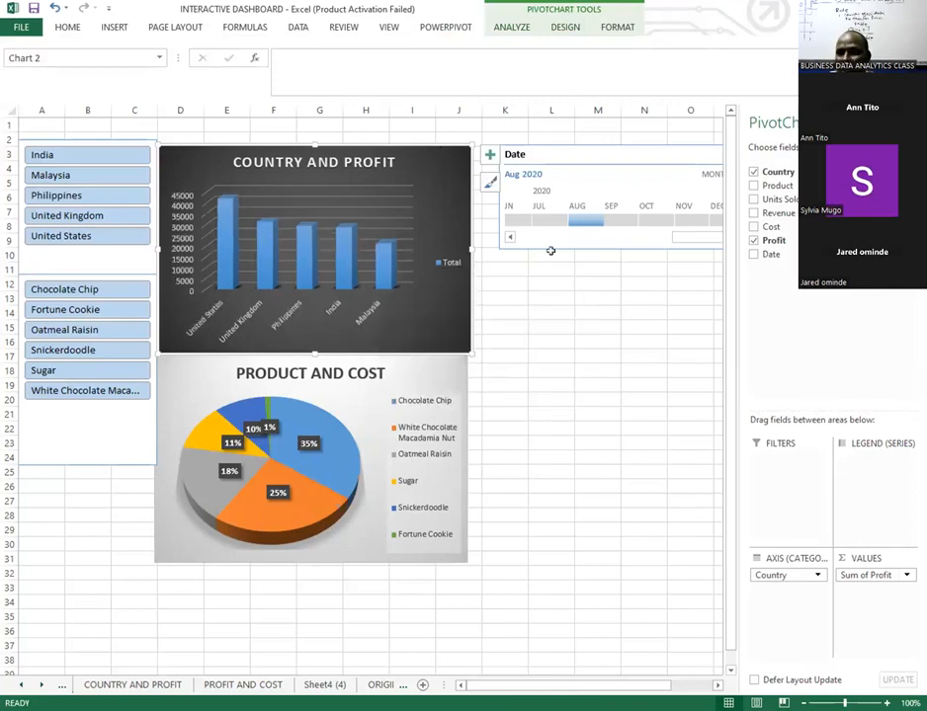
# - Filter the Date timeline month by month from Sep to Dec 2020, closing the chart's field list, and return it to Nov 2020
pyautogui.click(610, 208)
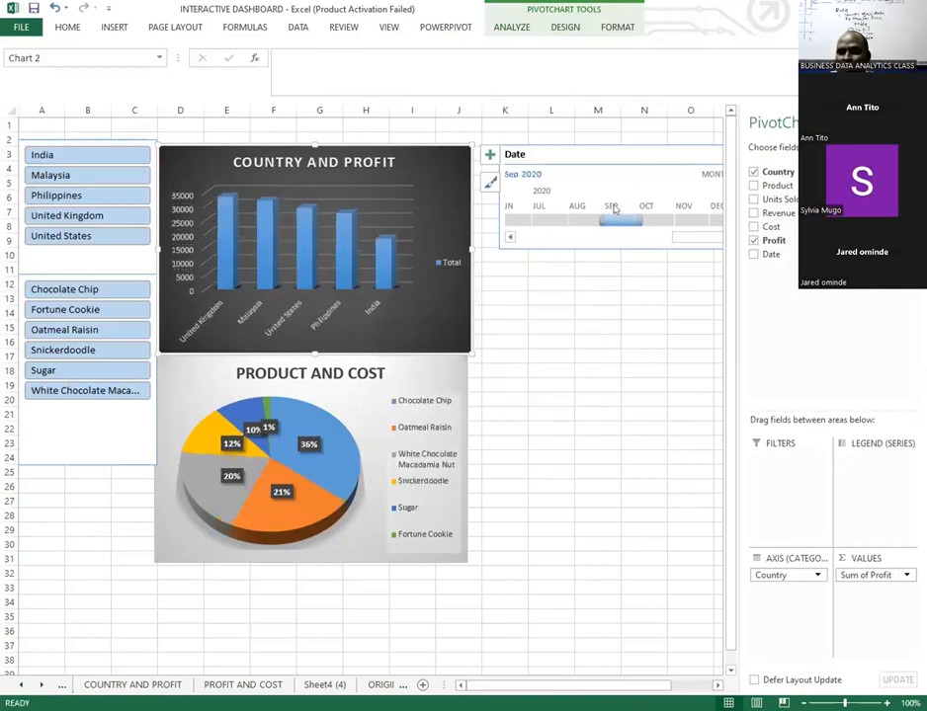
pyautogui.click(648, 207)
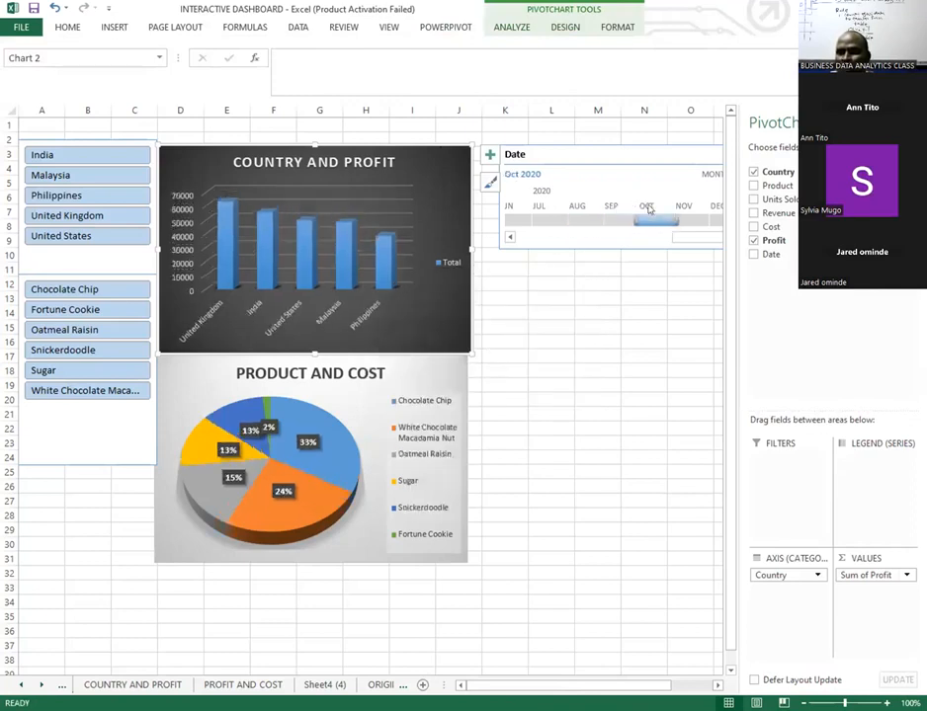
pyautogui.click(683, 210)
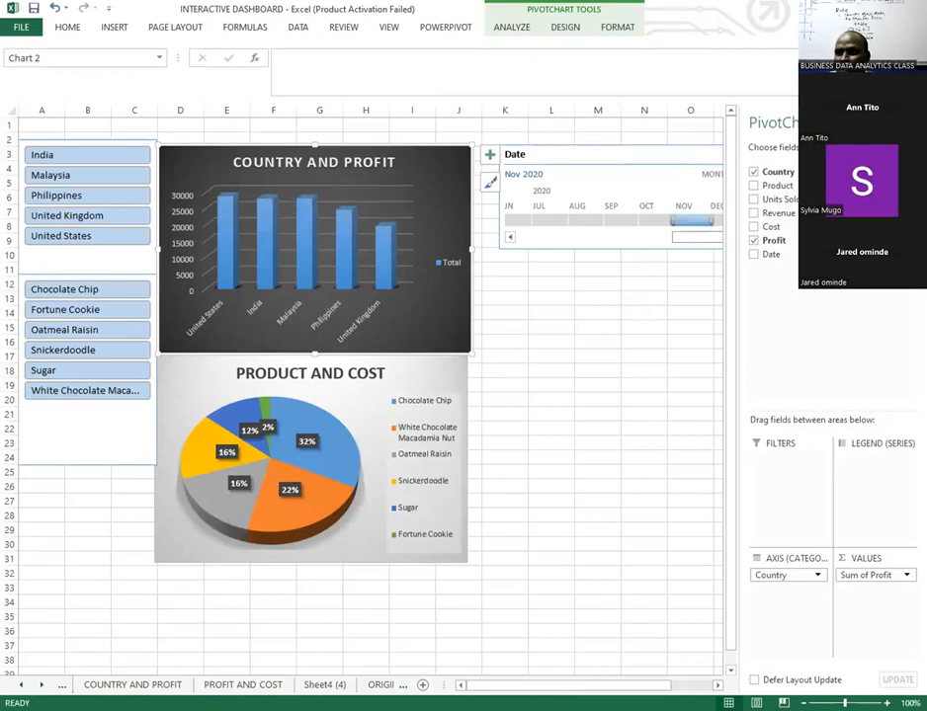
pyautogui.click(912, 123)
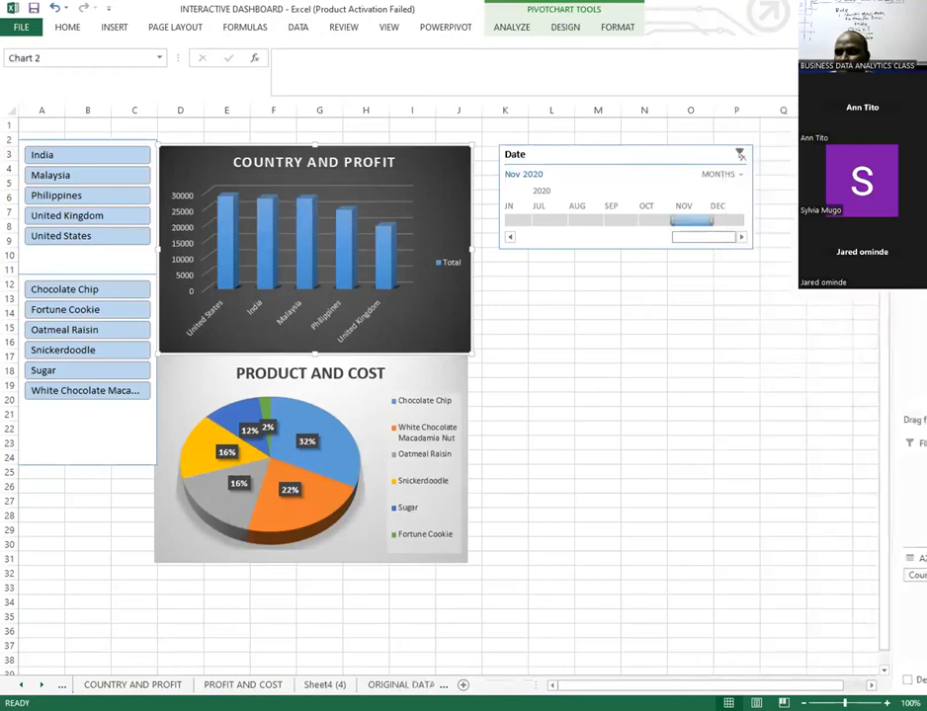
pyautogui.click(721, 209)
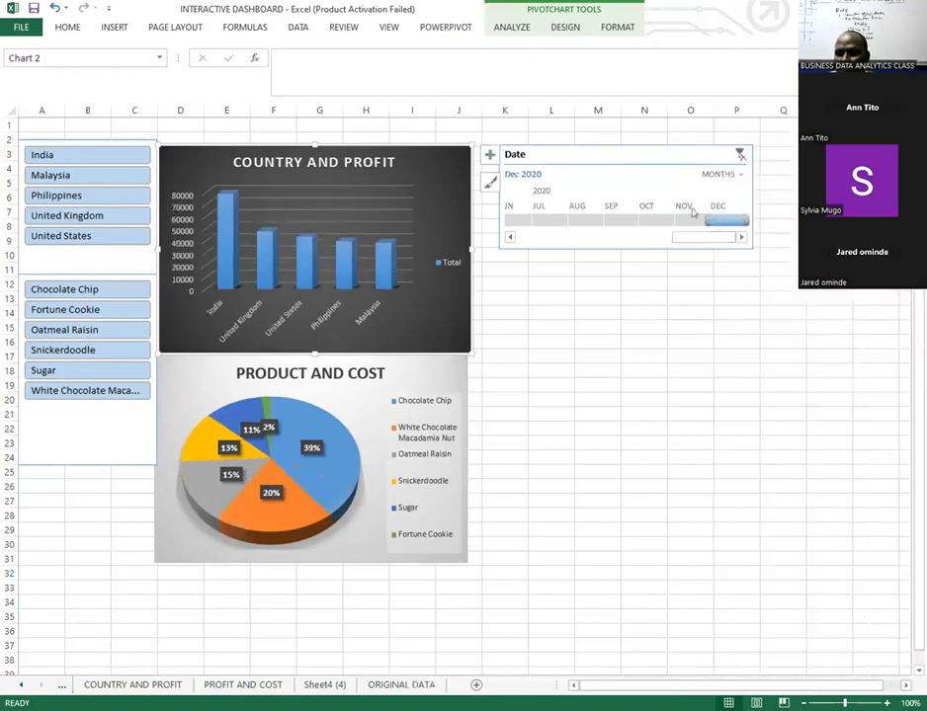
pyautogui.click(690, 207)
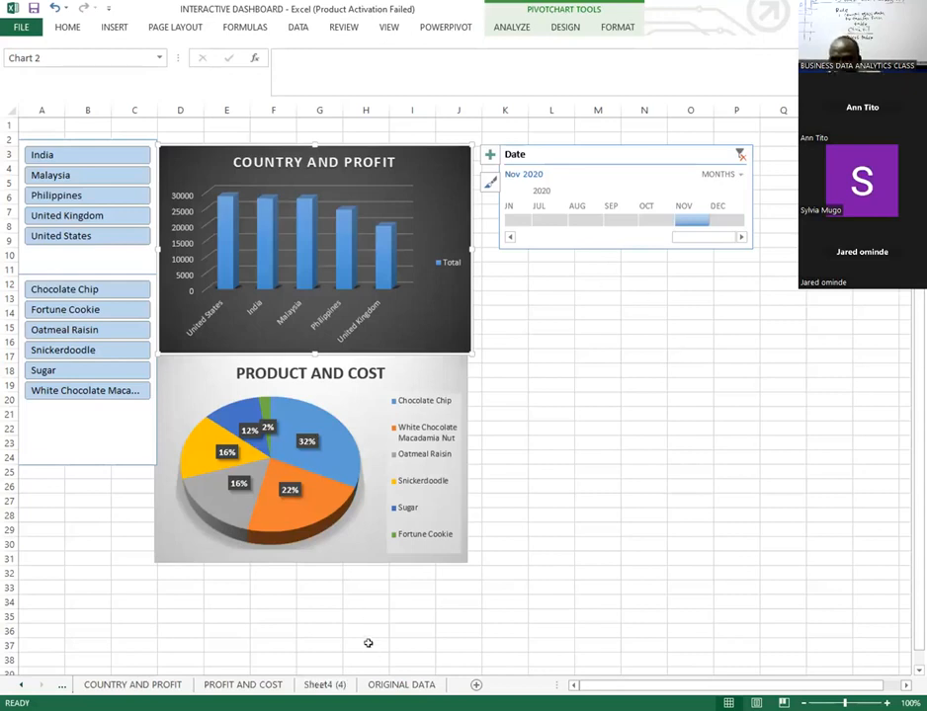
# - Review the Country, Date and Product filter connections of the country and profit chart, and cancel the dialog
pyautogui.click(410, 685)
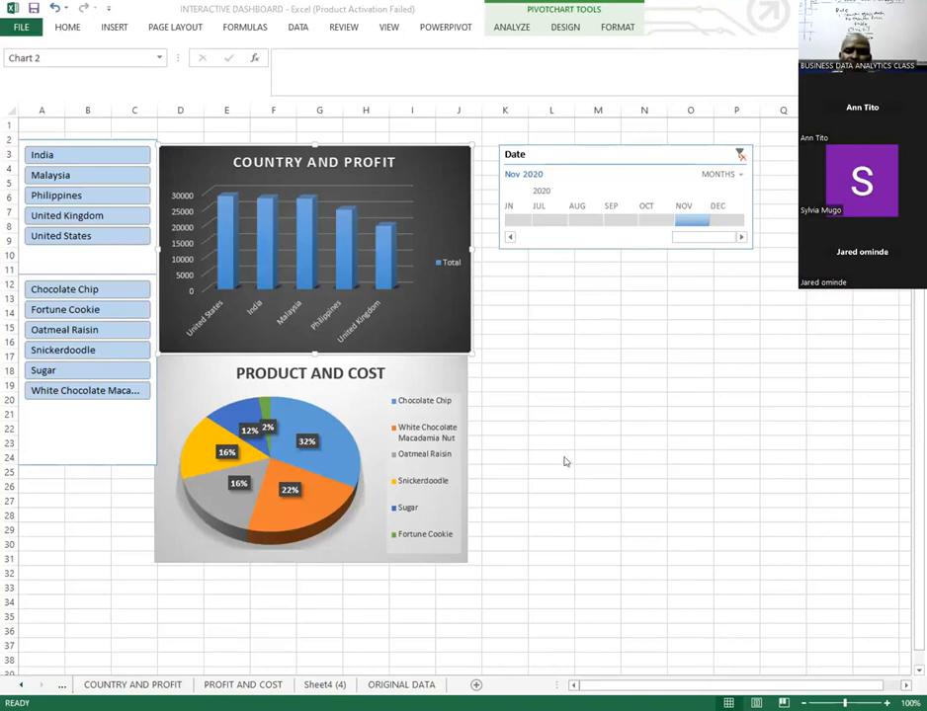
pyautogui.click(437, 337)
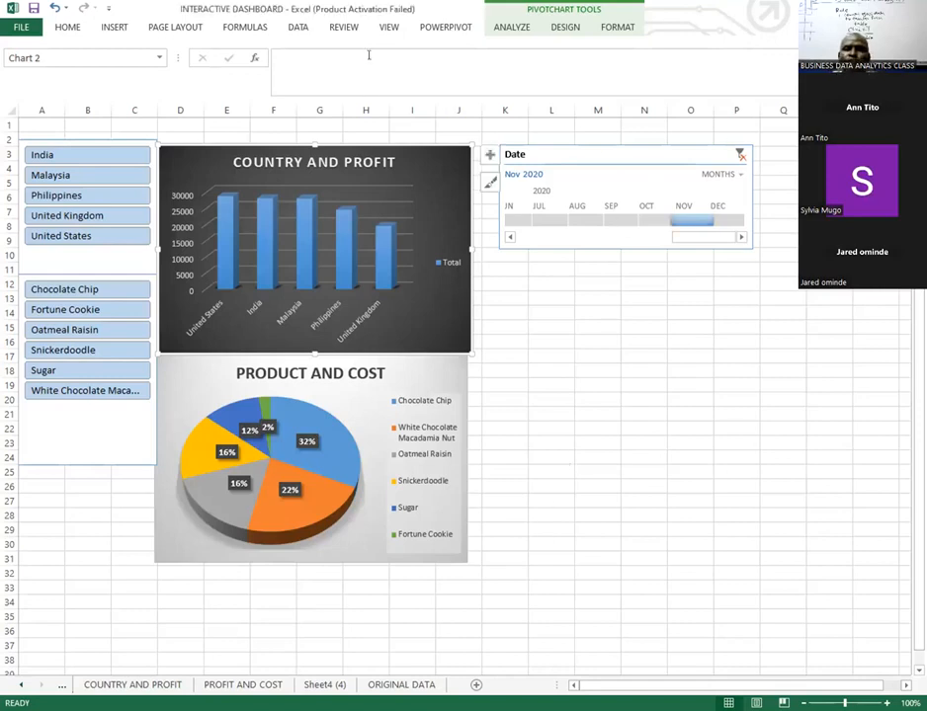
pyautogui.click(515, 30)
pyautogui.click(372, 65)
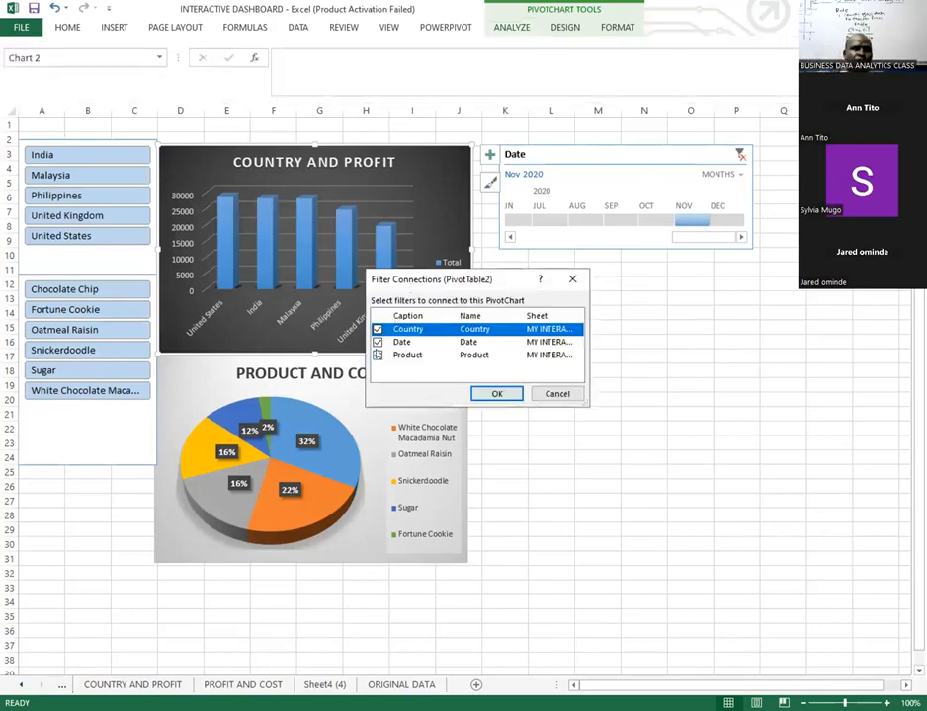
pyautogui.click(376, 355)
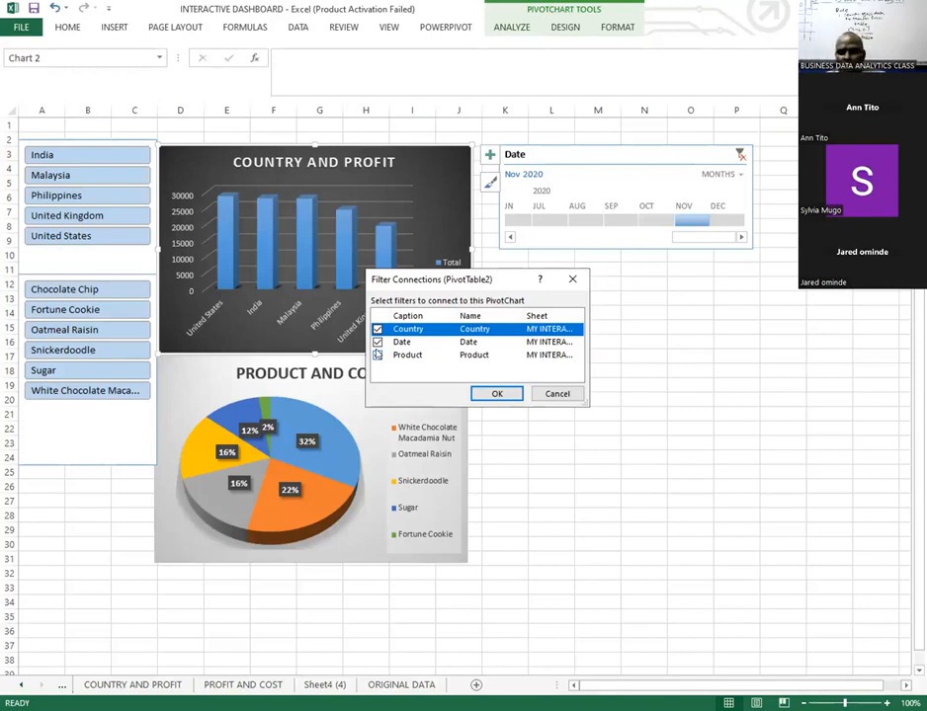
pyautogui.click(550, 397)
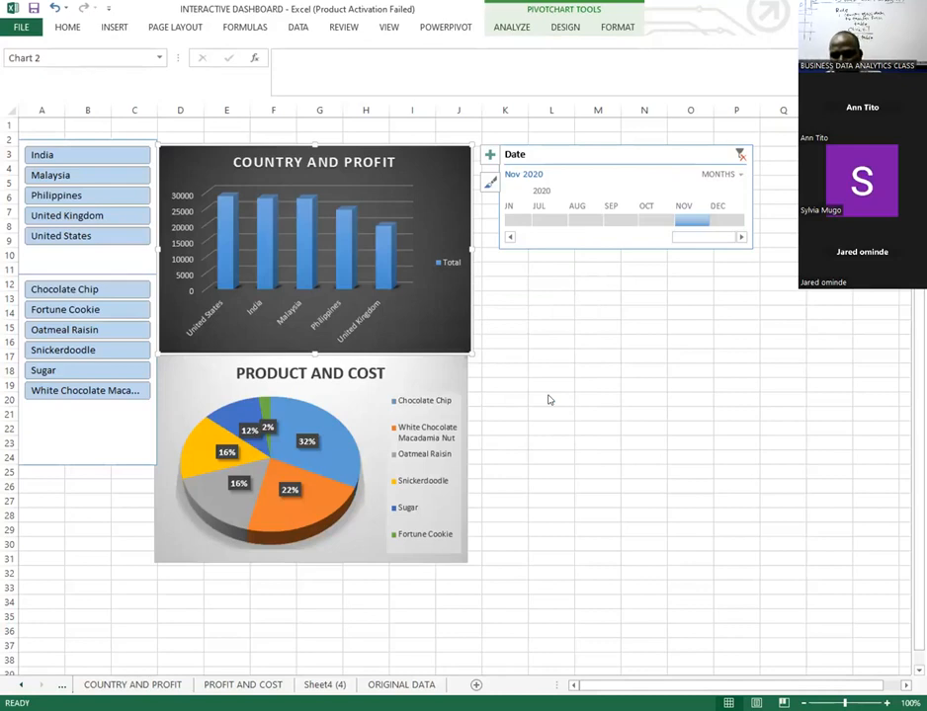